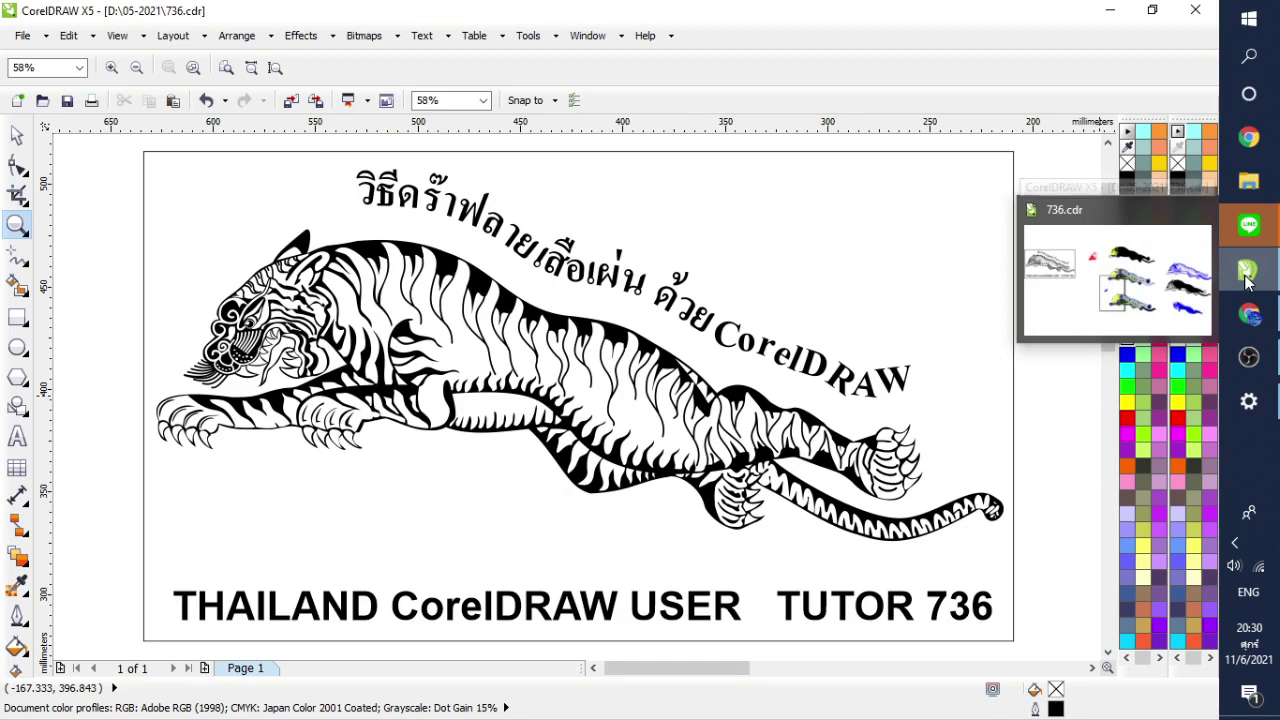
Step: Switch to the Chrome browser and copy the tiger screenshot from the open Facebook photo post
left_click(1246, 328)
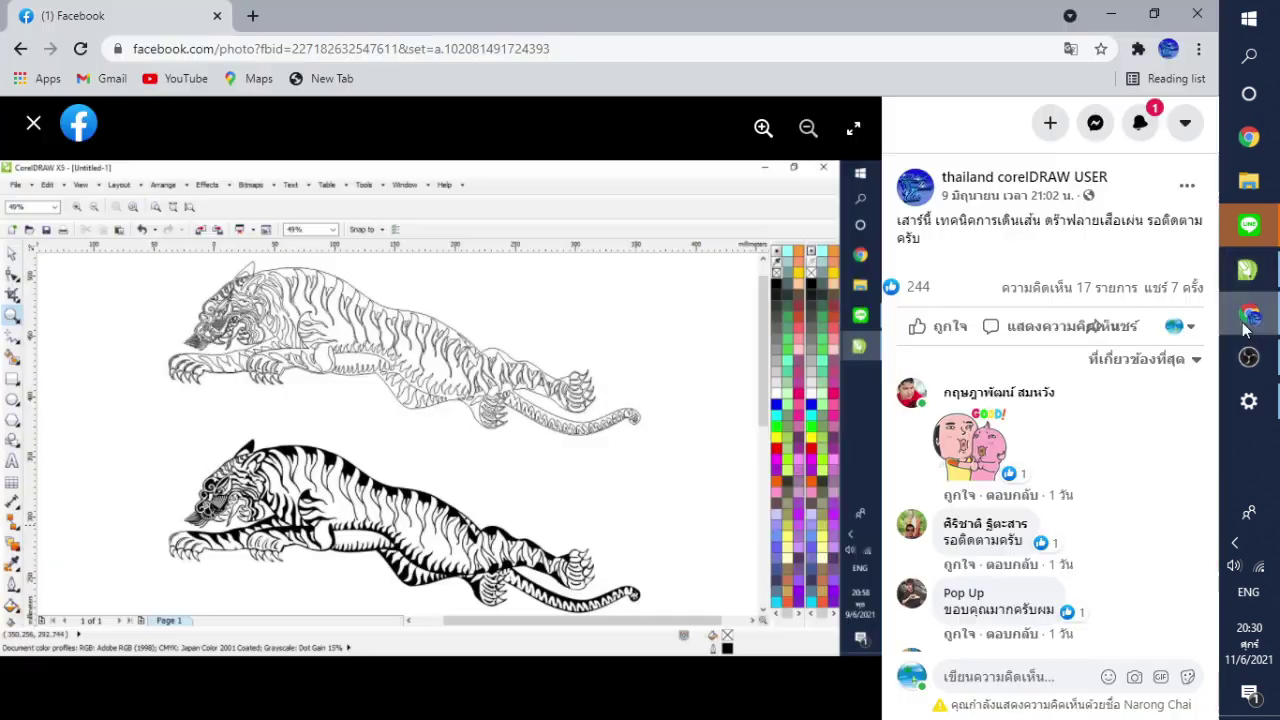
right_click(592, 371)
left_click(675, 424)
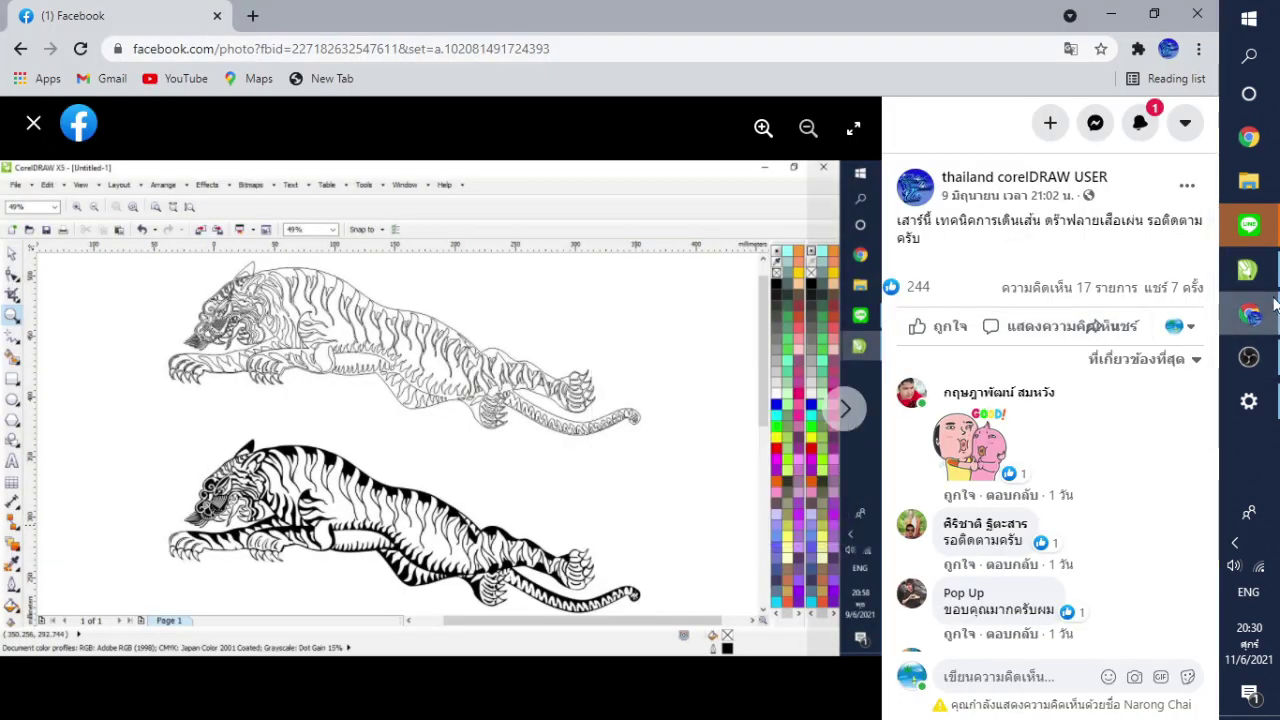
Step: Switch back to CorelDRAW and paste the copied tiger screenshot into the 736.cdr drawing
left_click(1248, 270)
scroll(743, 258, "down", 7)
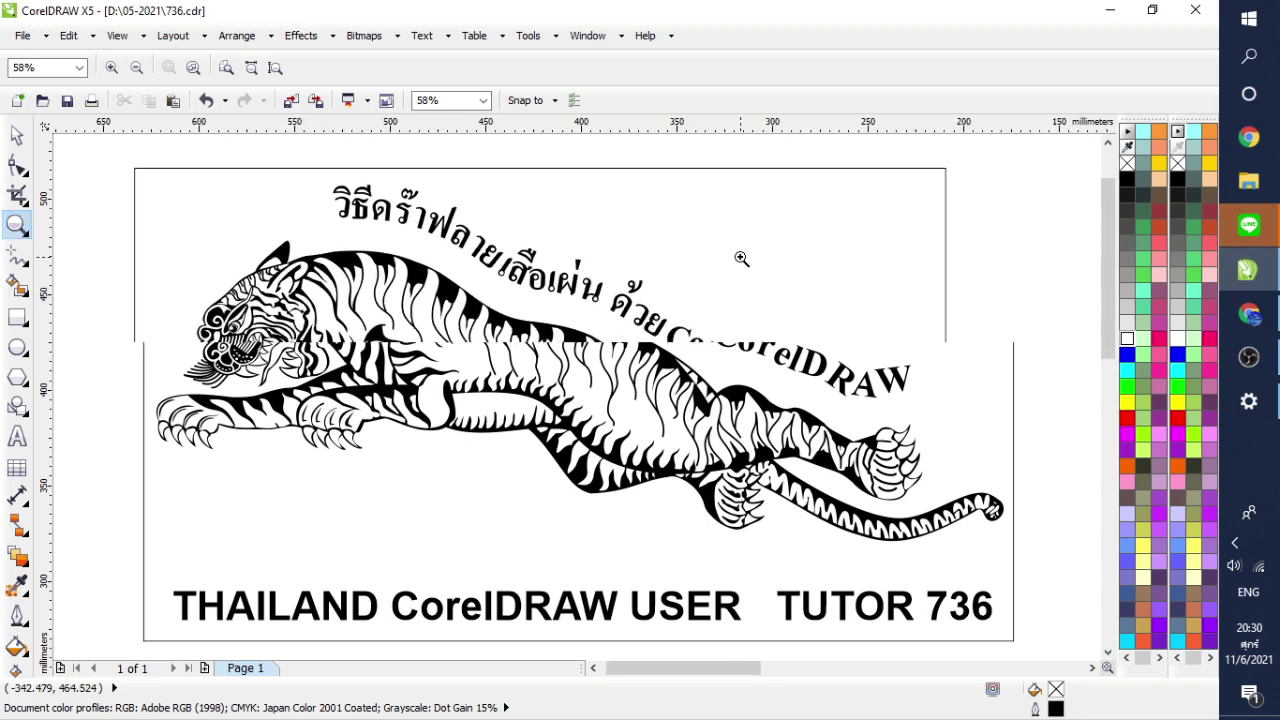
left_click_drag(403, 283, 530, 442)
scroll(444, 350, "up", 2)
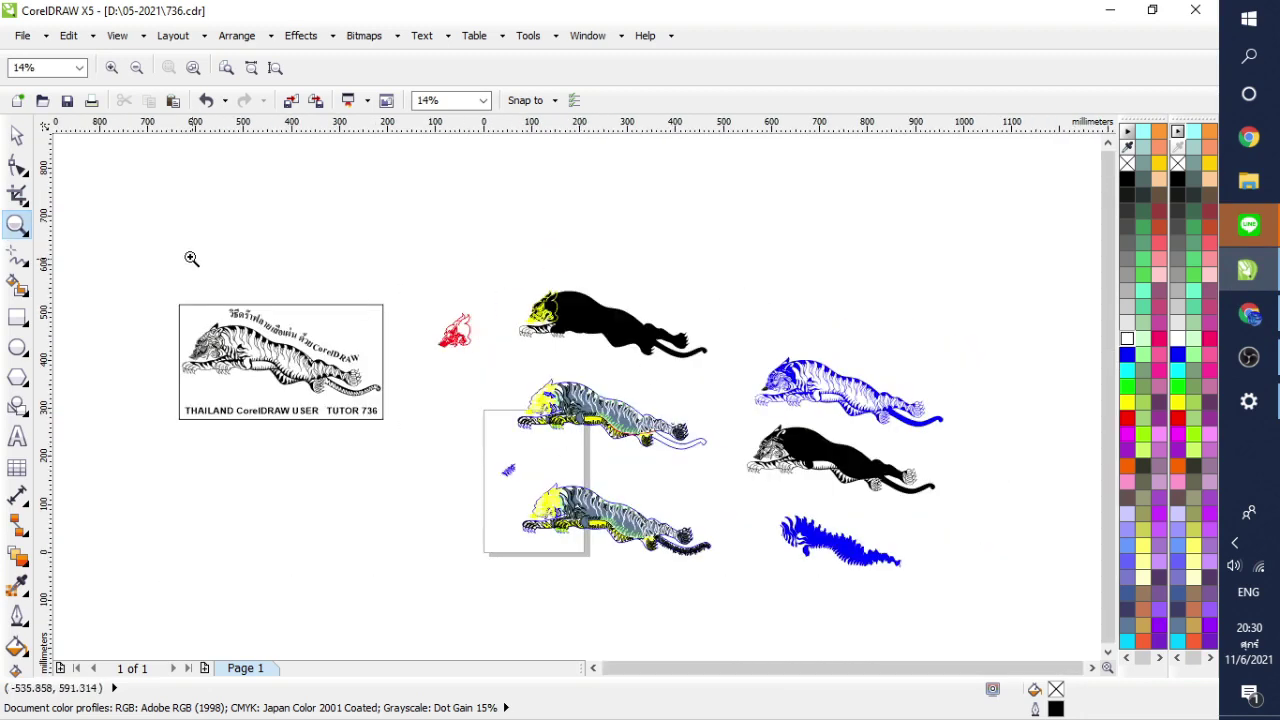
left_click(70, 36)
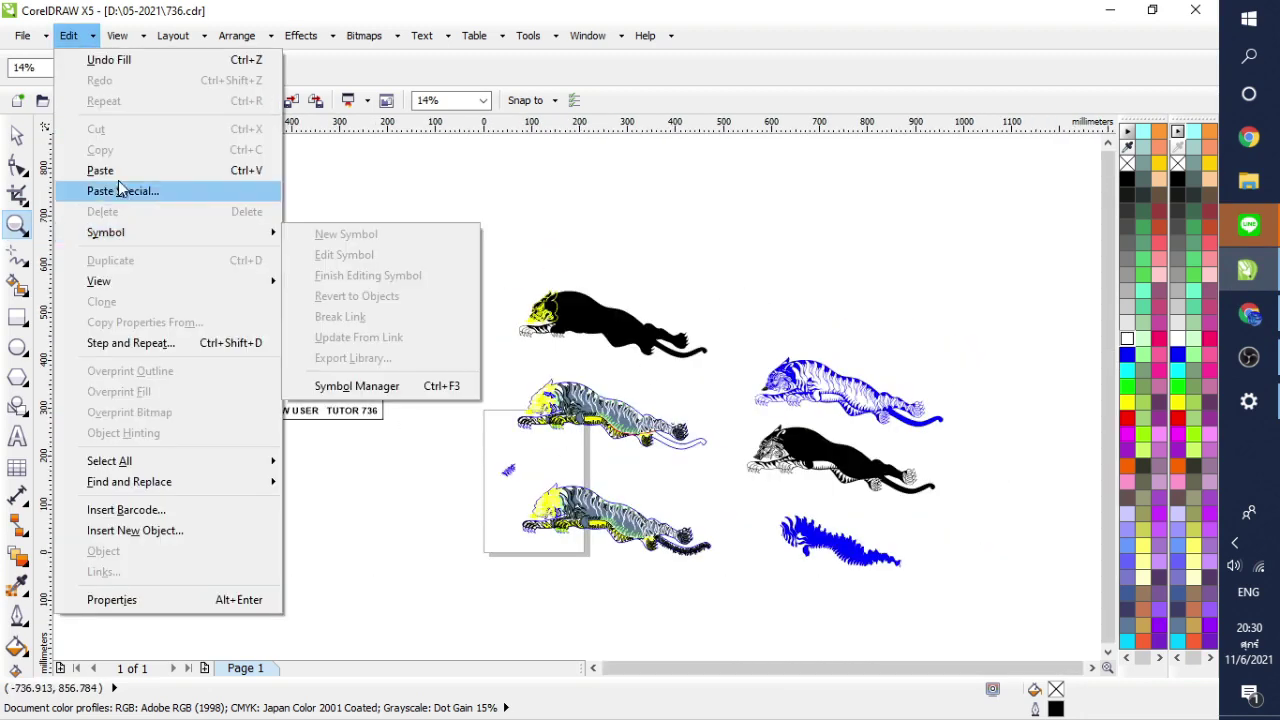
left_click(105, 172)
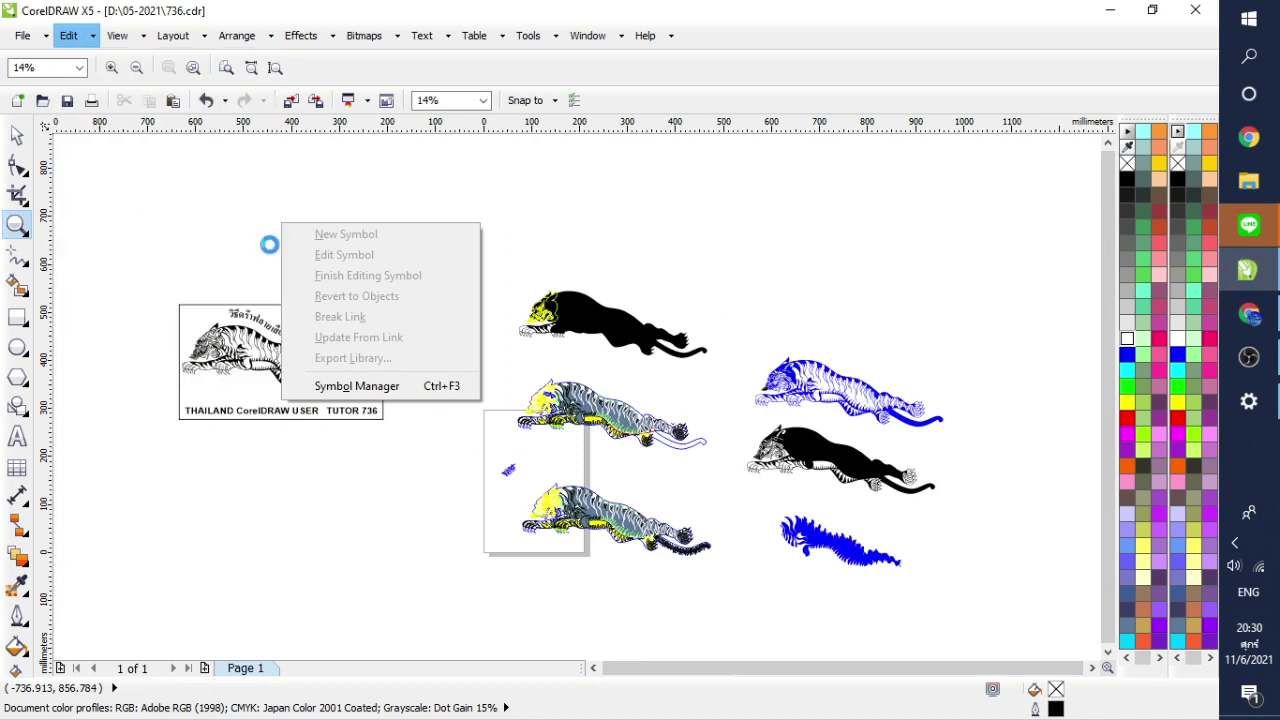
Step: Move the pasted tiger screenshot from the page to the empty area above the blue tiger outline
left_click(16, 136)
left_click_drag(500, 490, 886, 300)
left_click(489, 305)
Step: Examine the black tiger in the pasted screenshot, including its head, body stripes and hind paw claws
left_click(16, 225)
left_click_drag(197, 194, 512, 442)
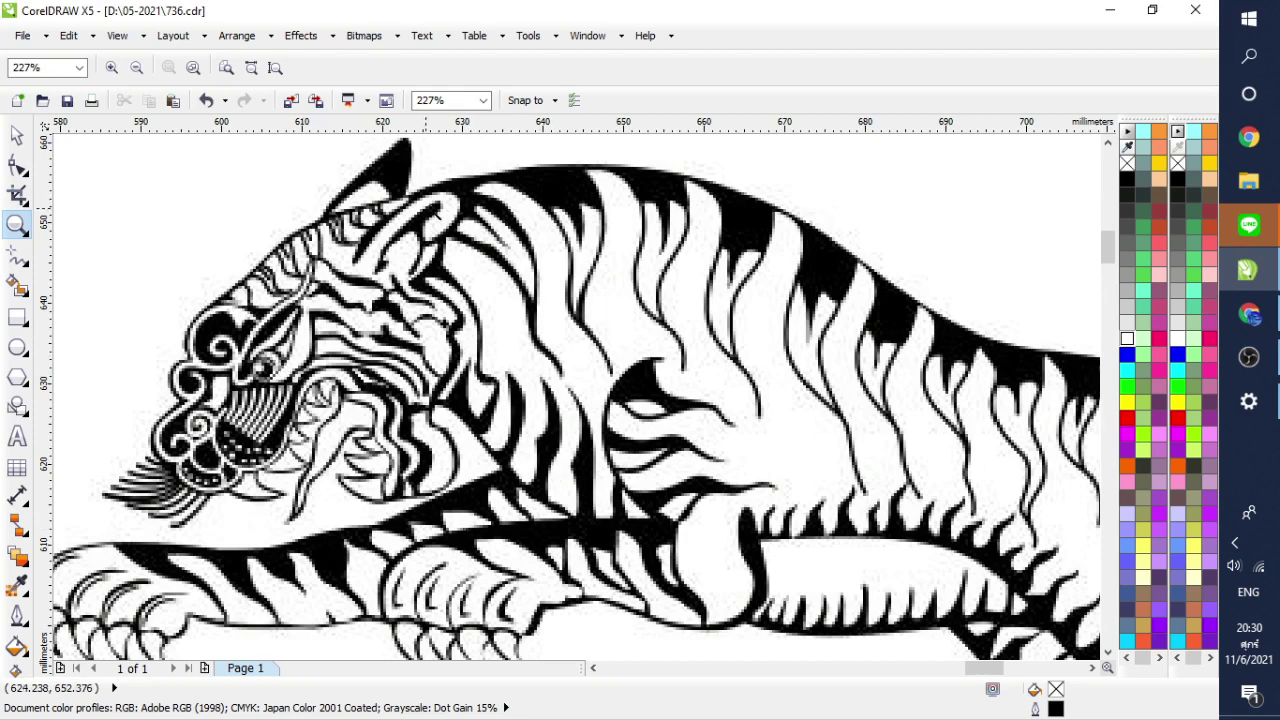
right_click(607, 271)
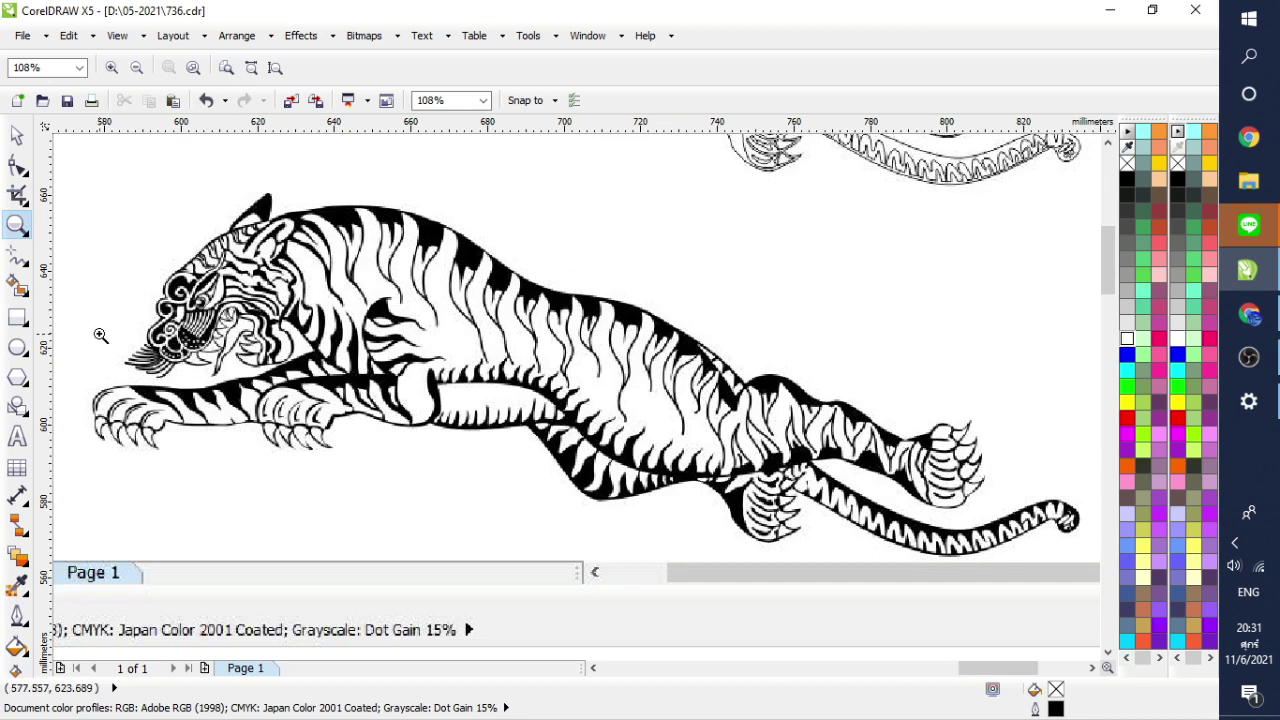
left_click(17, 347)
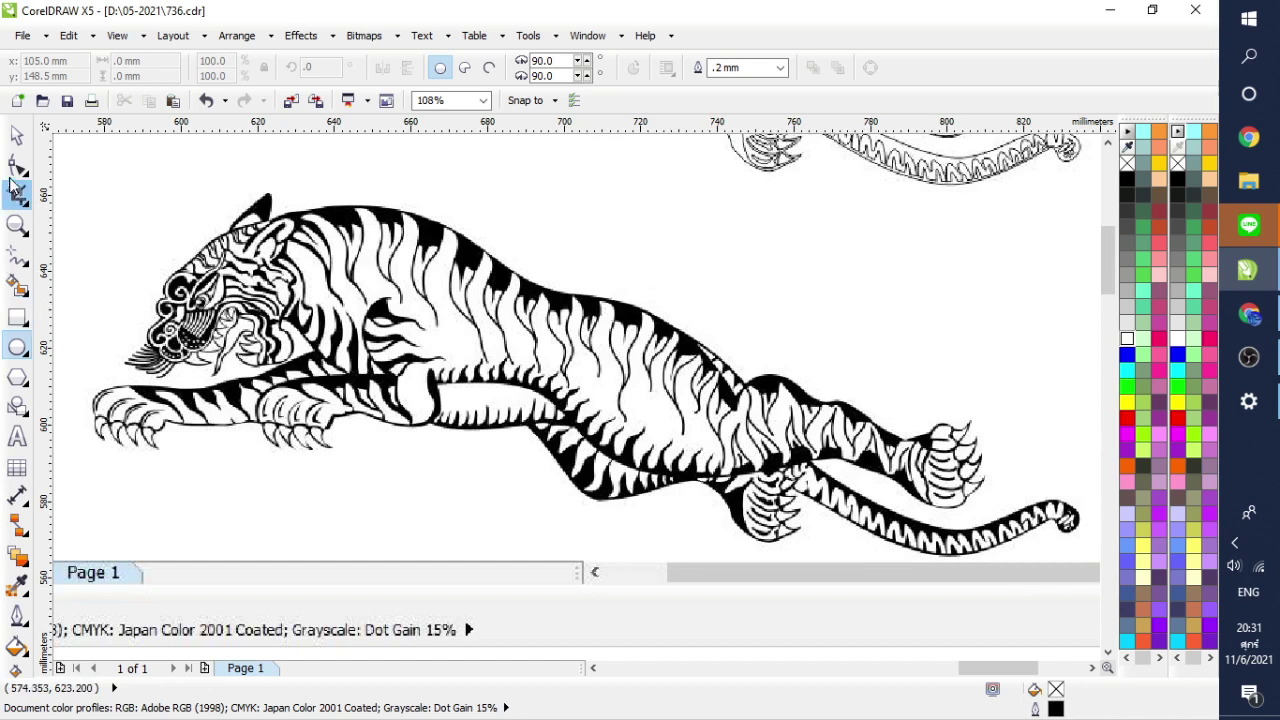
left_click(17, 225)
left_click_drag(995, 410, 910, 508)
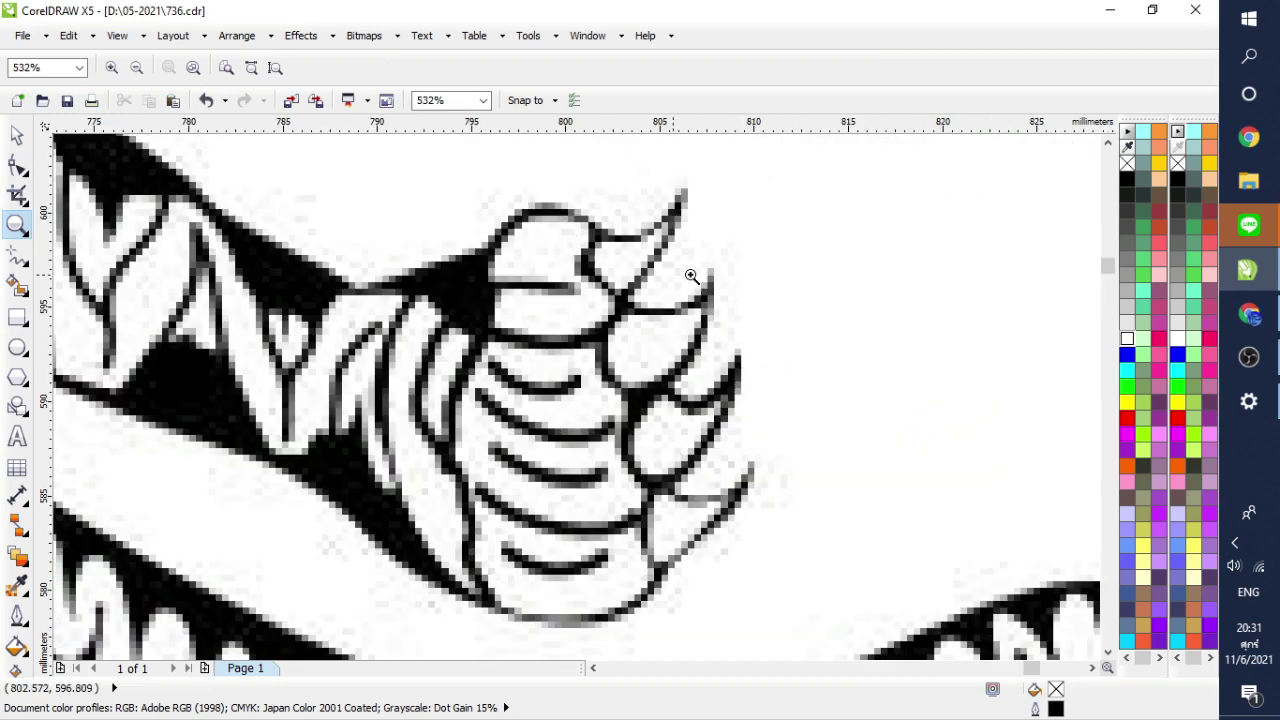
key("F3")
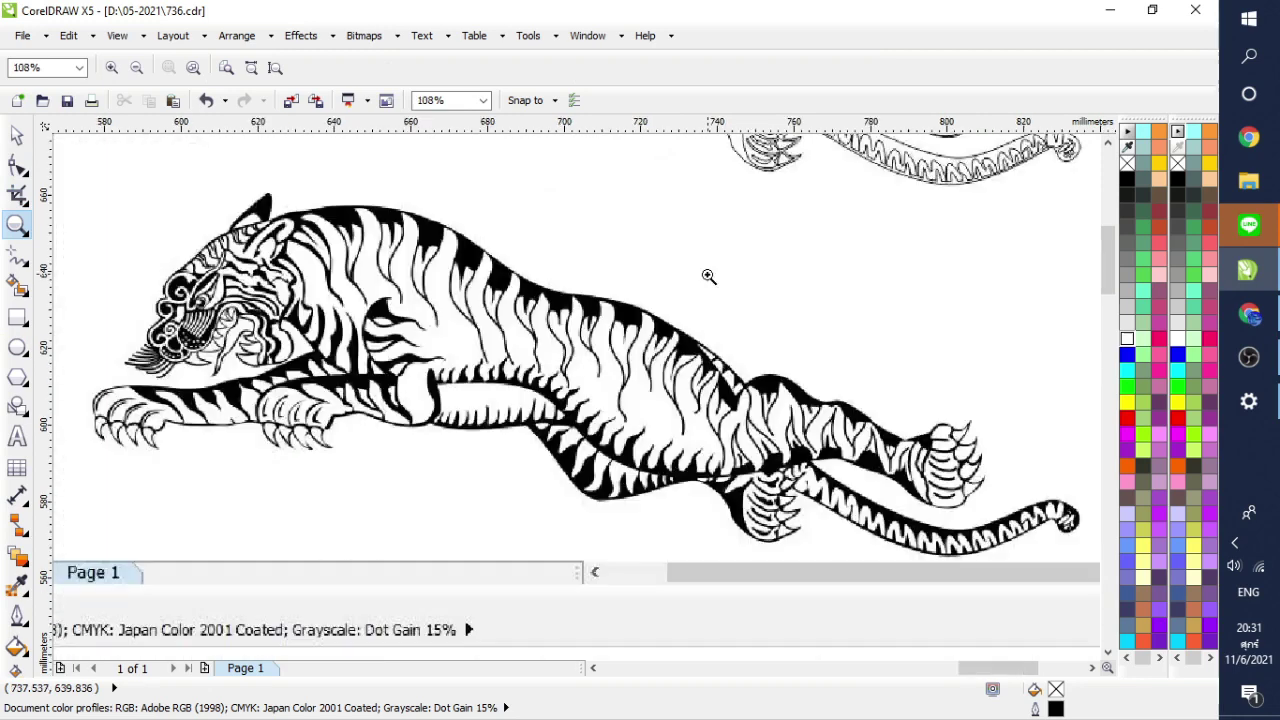
Step: Draw an ellipse about 62 by 29 mm above the tiger's hindquarters, filled black with no outline
left_click(17, 347)
mouse_move(749, 232)
left_mouse_down()
mouse_move(998, 334)
mouse_move(986, 341)
left_mouse_up()
left_click(20, 136)
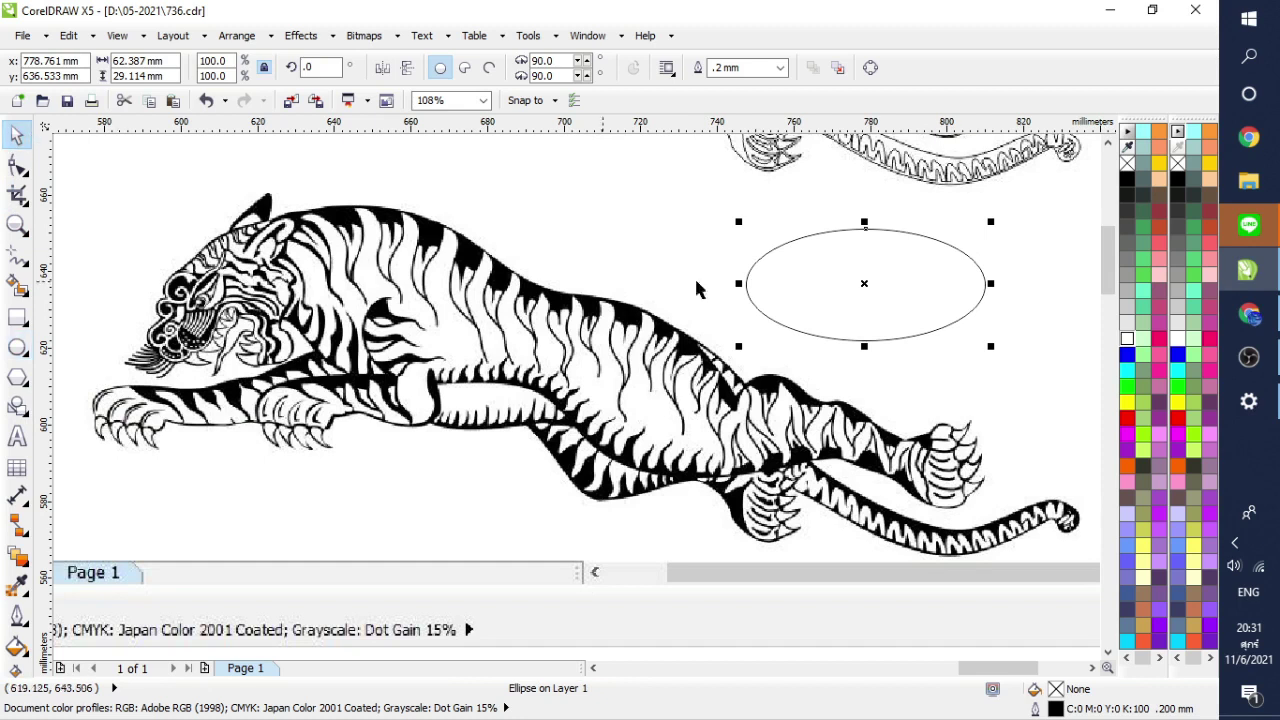
left_click(1141, 178)
right_click(1127, 163)
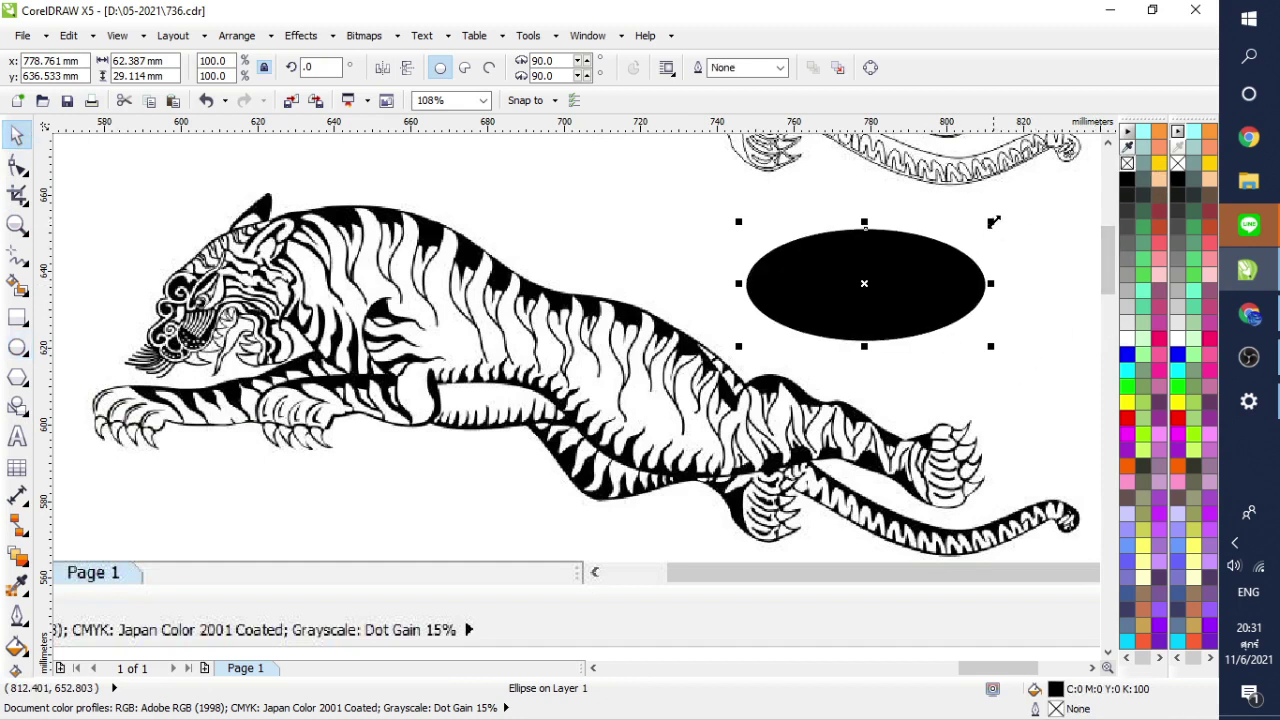
Step: Make a smaller concentric copy of the black ellipse, about 58.5 by 26.6 mm, with a yellow outline
left_click_drag(993, 221, 983, 226)
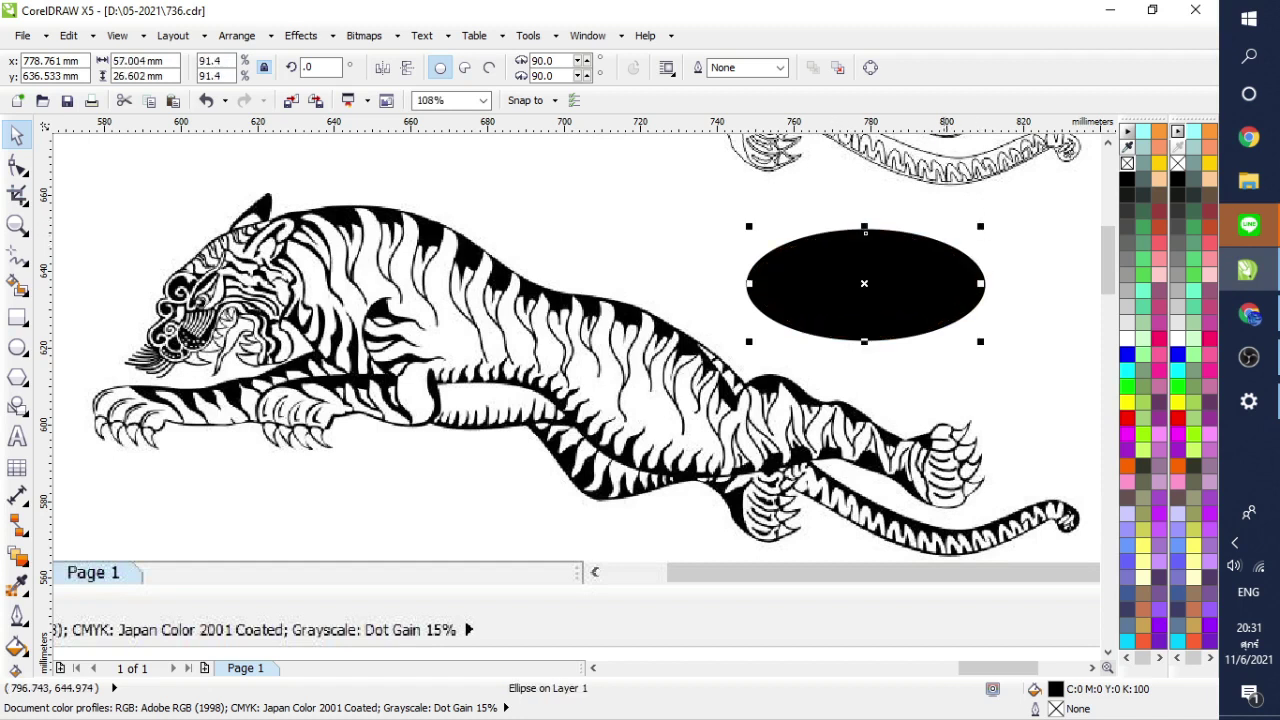
right_click(1127, 402)
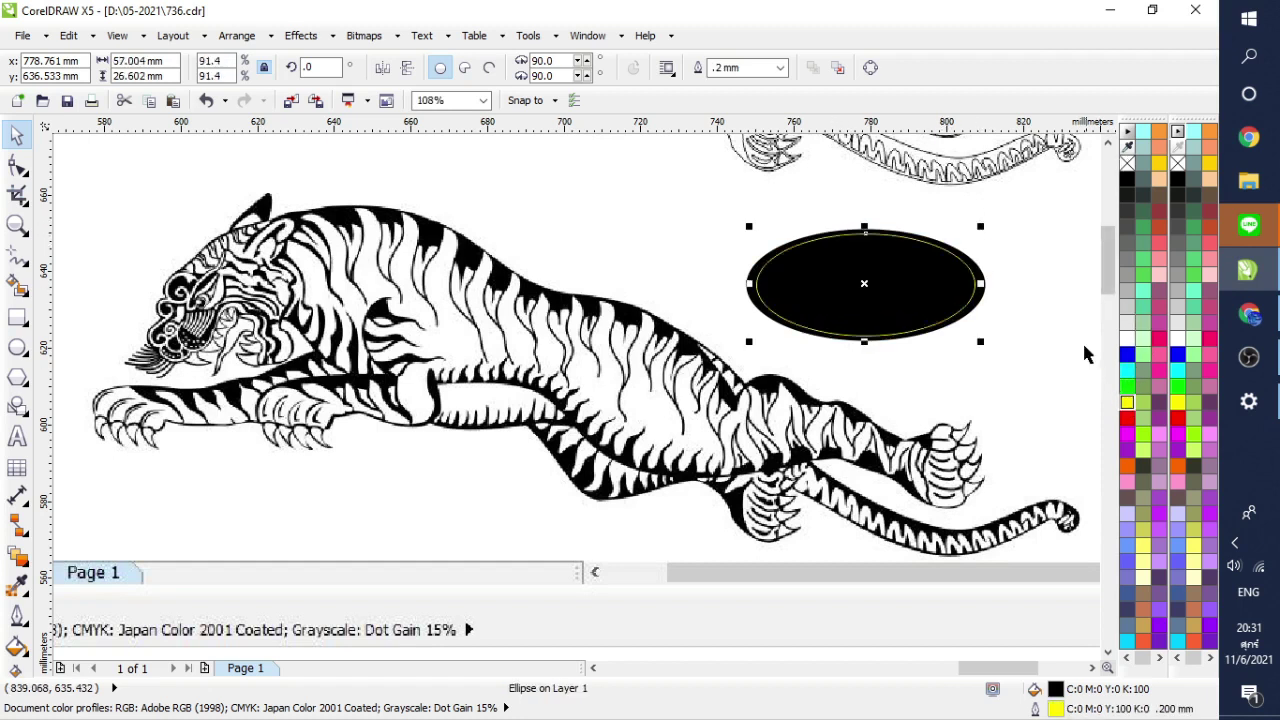
left_click(1002, 358)
left_click(958, 312)
left_click(1010, 292, "shift")
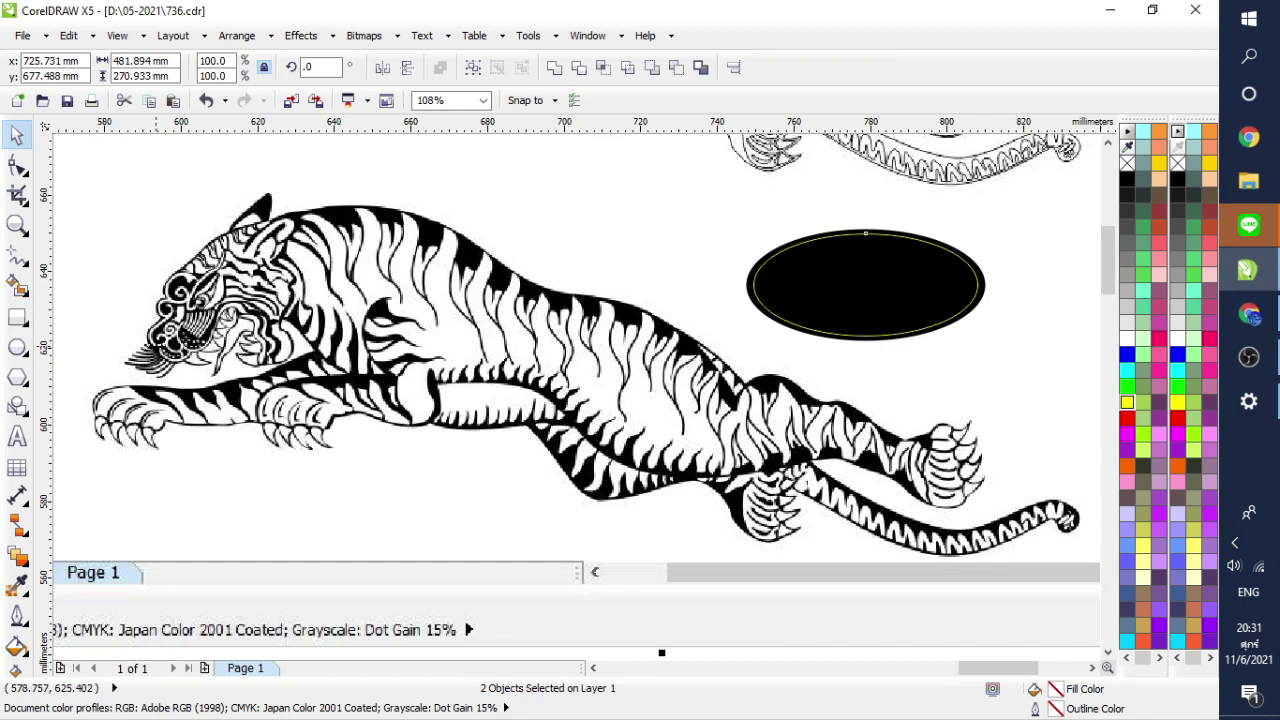
Step: Sketch a closed freehand curve about 27 by 21 mm across the ellipses' lower edge and outline it in yellow
left_click(24, 263)
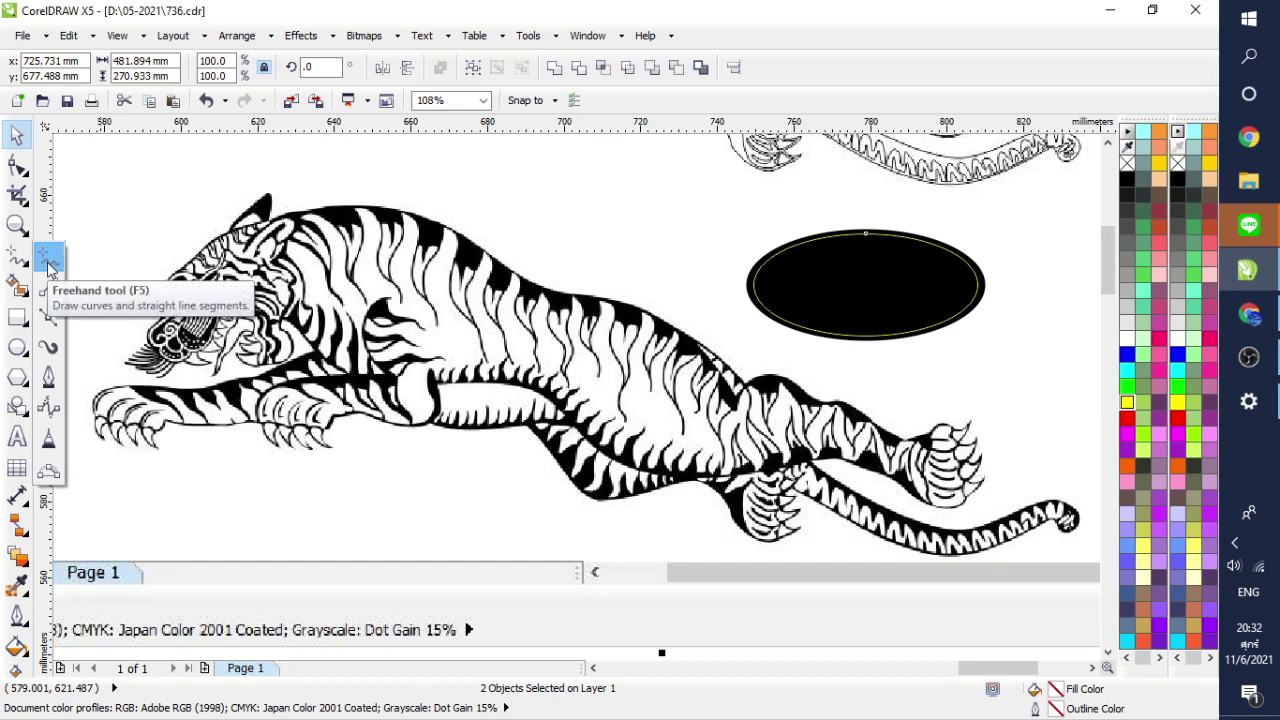
left_click(46, 259)
mouse_move(791, 351)
left_mouse_down()
mouse_move(846, 302)
mouse_move(869, 308)
mouse_move(858, 326)
mouse_move(872, 338)
mouse_move(832, 362)
mouse_move(791, 351)
left_mouse_up()
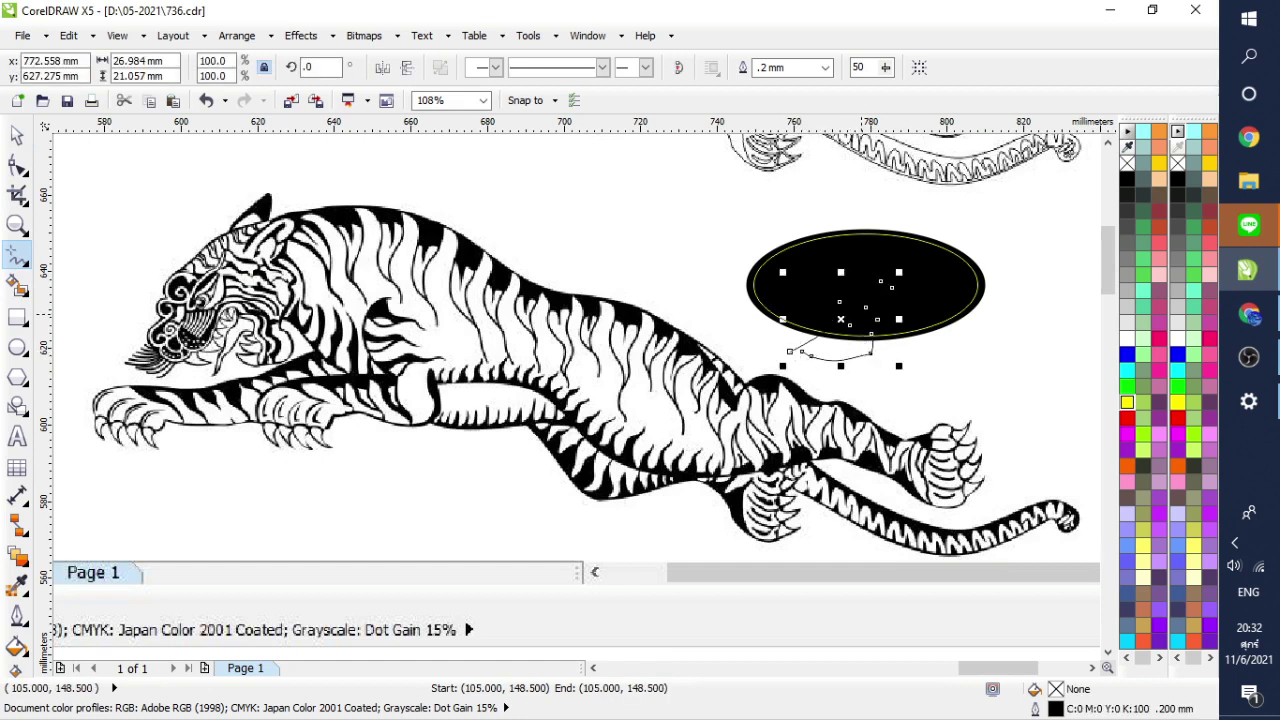
right_click(1127, 402)
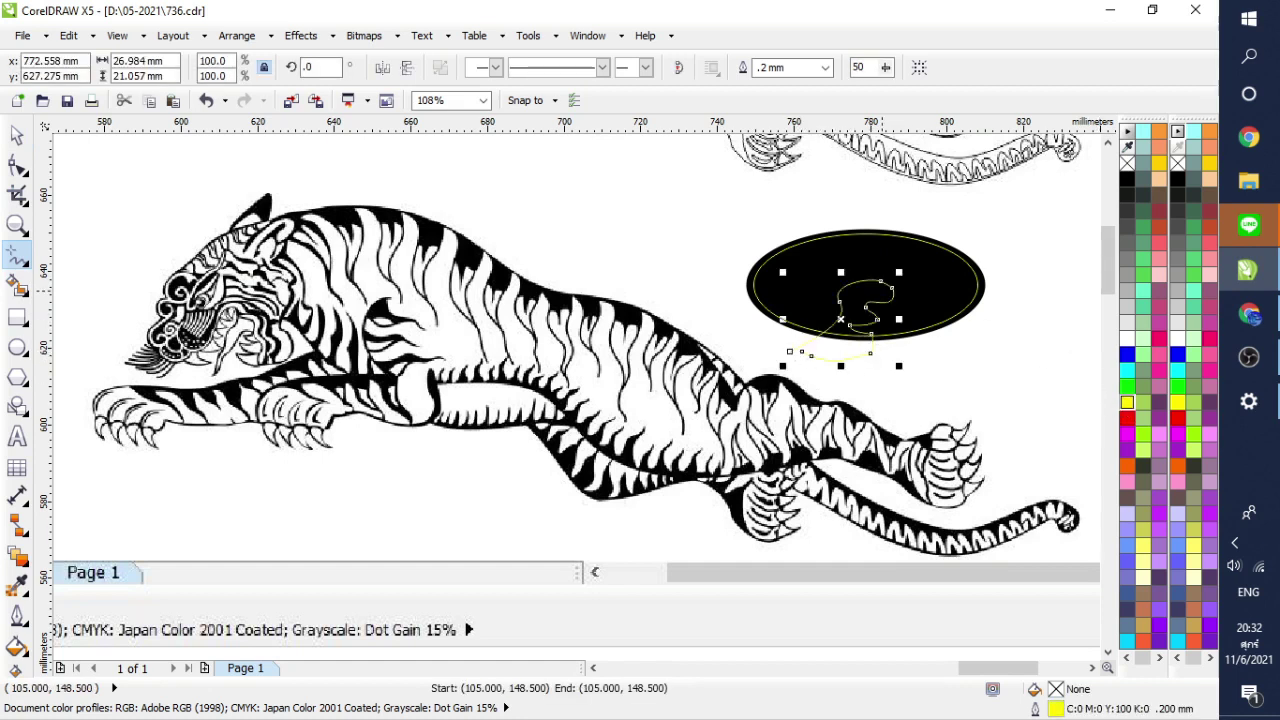
Step: Smart-fill the area where the freehand curve overlaps the inner ellipse in blue-grey, and delete the yellow freehand curve
left_click(17, 285)
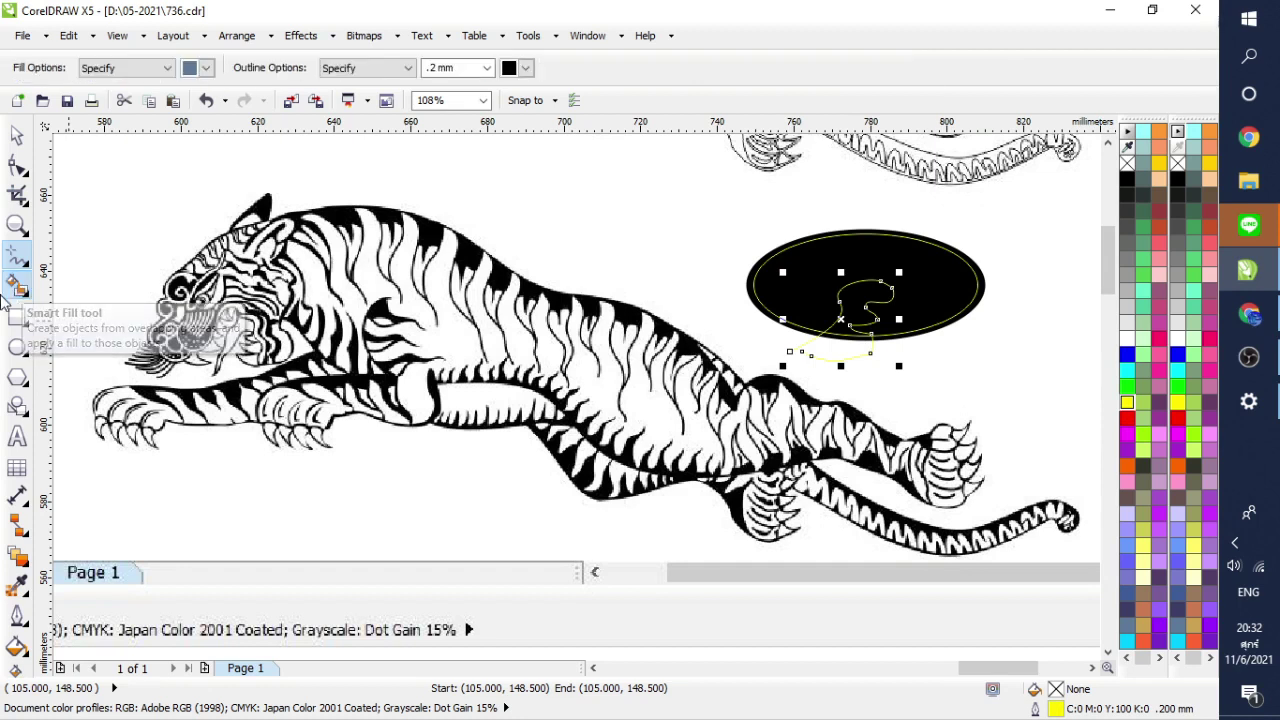
left_click(872, 296)
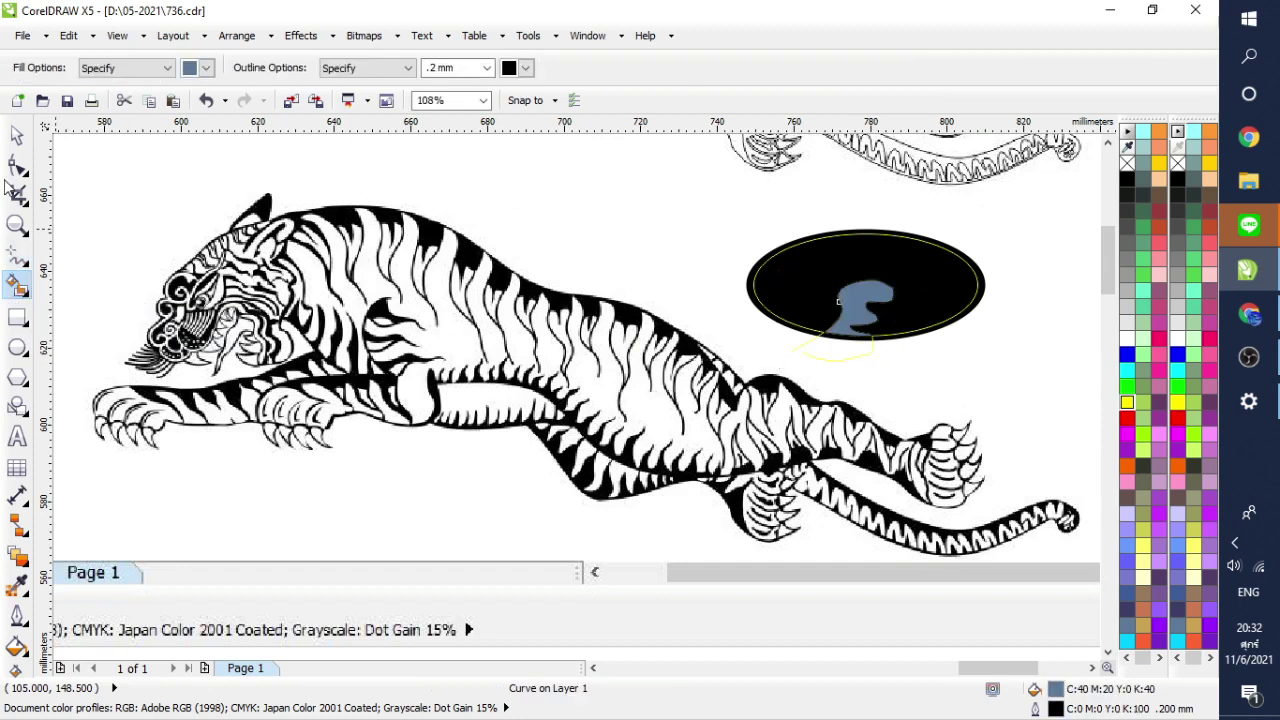
left_click(16, 133)
left_click(876, 408)
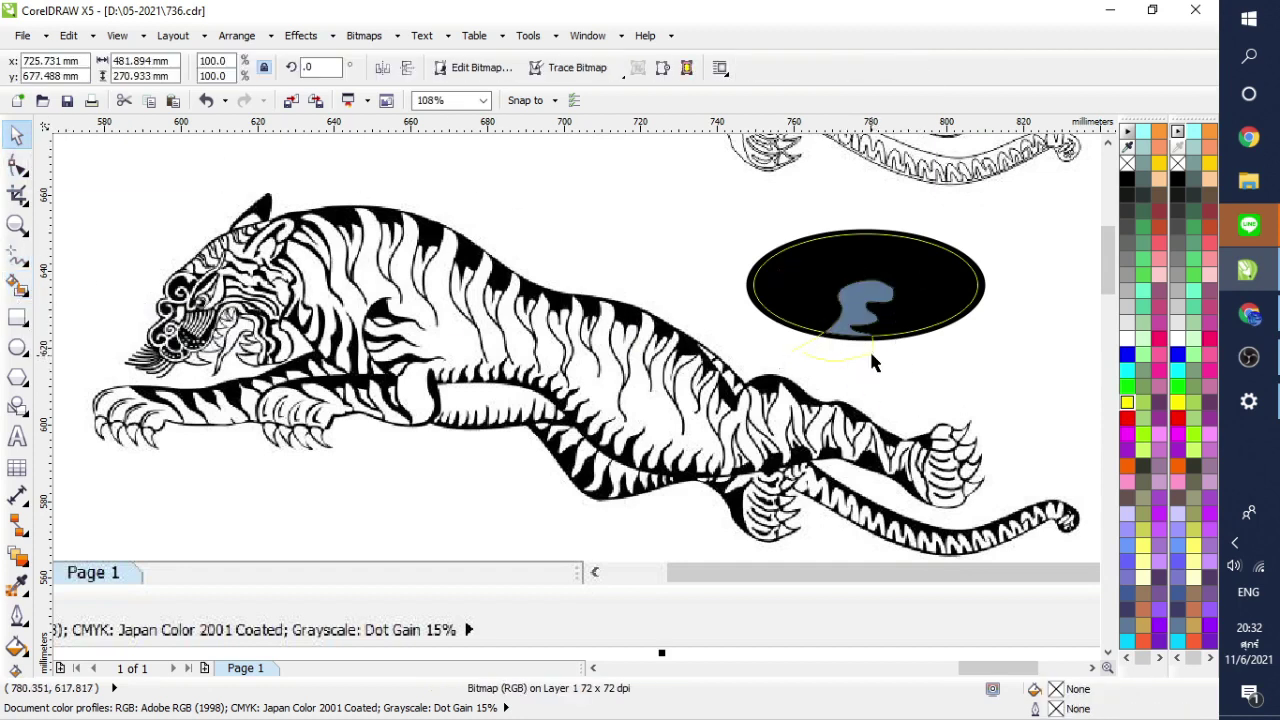
left_click(869, 353)
left_click(931, 376)
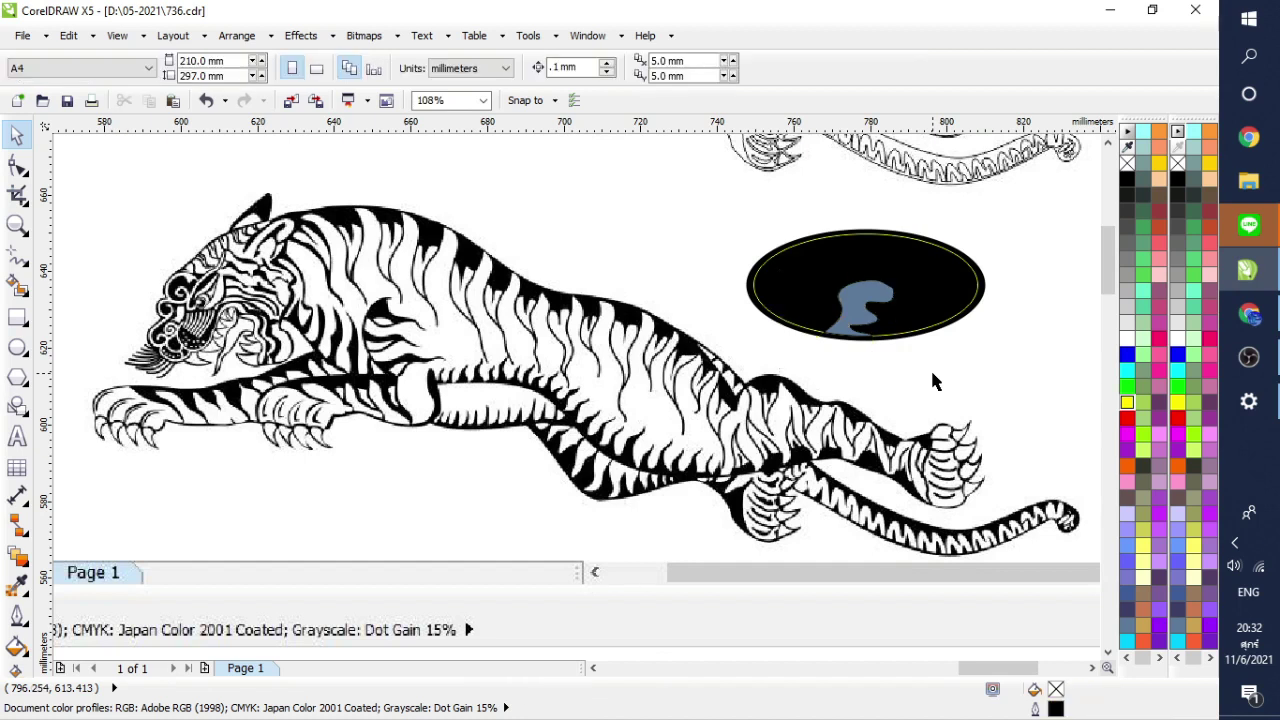
Step: Change the fill of the blue-grey overlap shape to white
left_click(864, 304)
left_click(1138, 336)
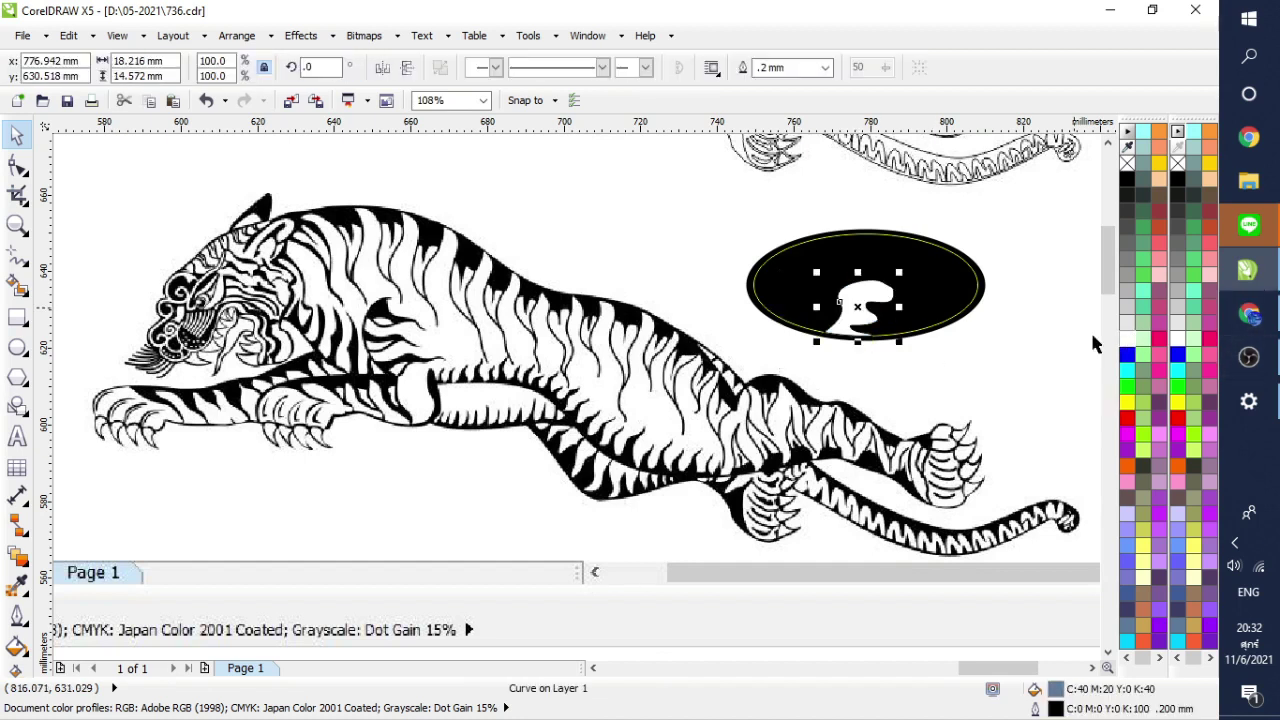
left_click(971, 366)
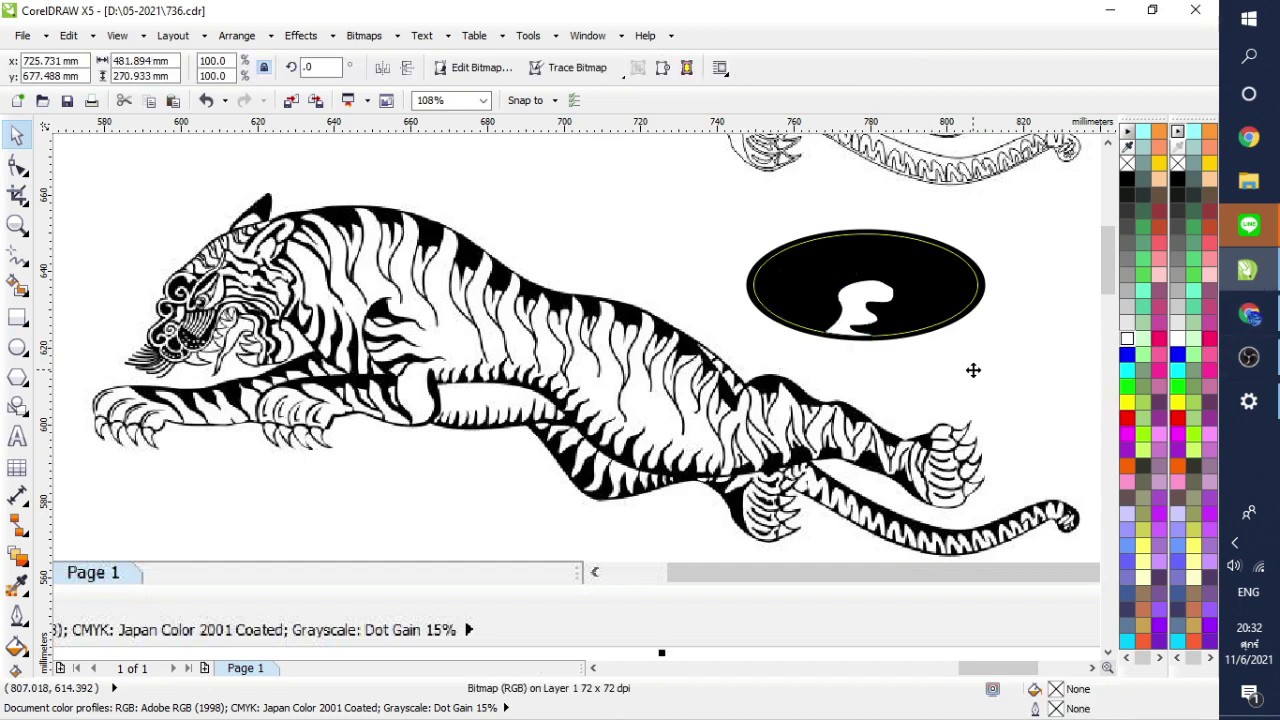
Step: Sketch a closed freehand shape about 47 by 19 mm inside the black ellipse, around the small white shape, and fill it white
left_click(970, 320)
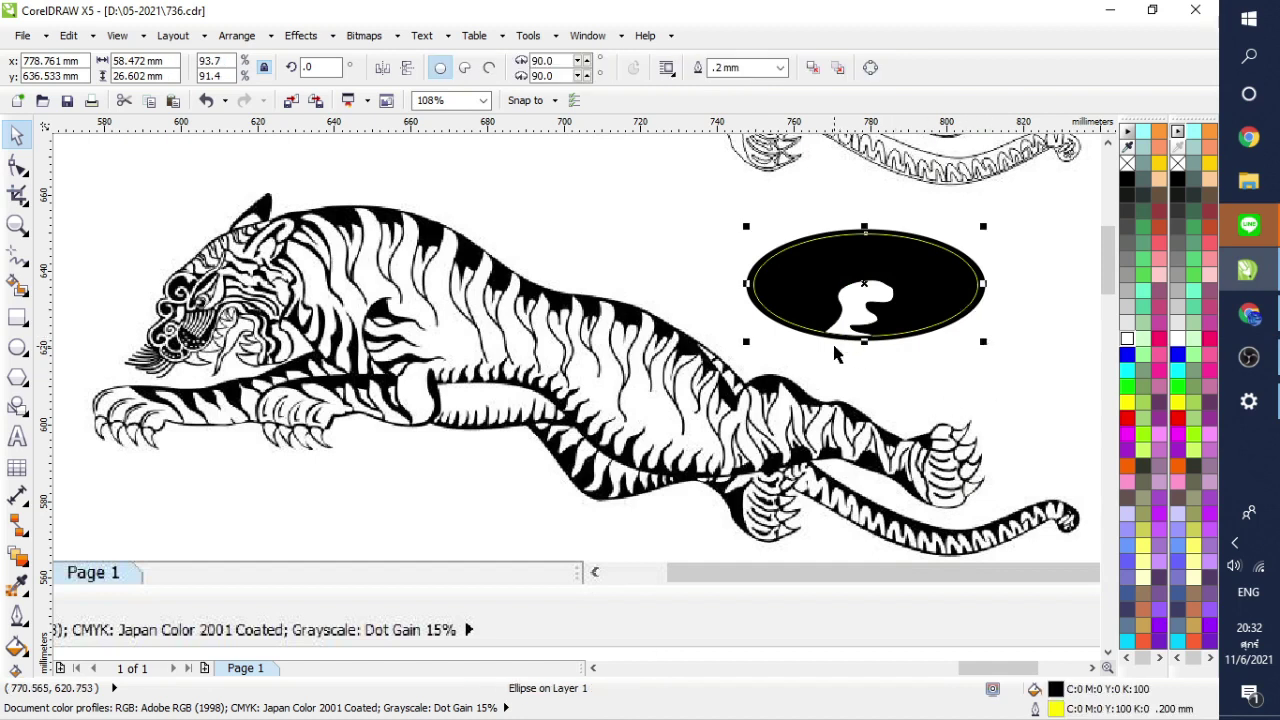
left_click(17, 289)
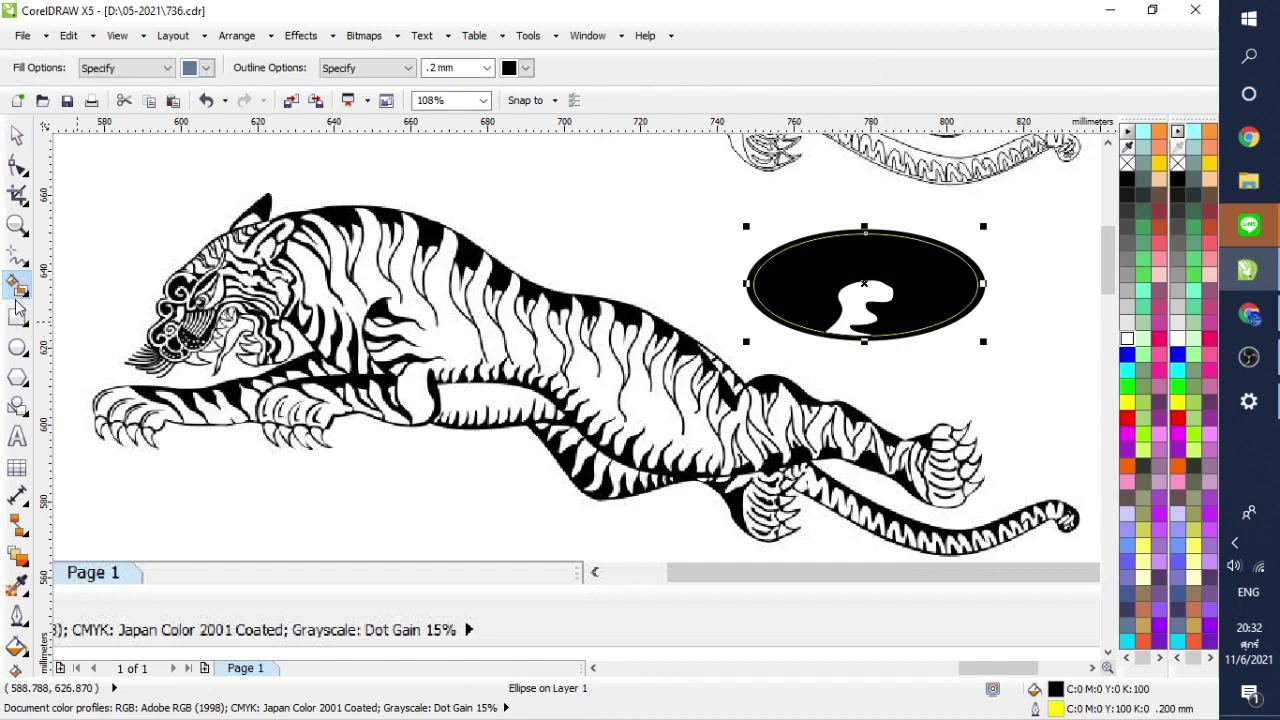
left_click(18, 167)
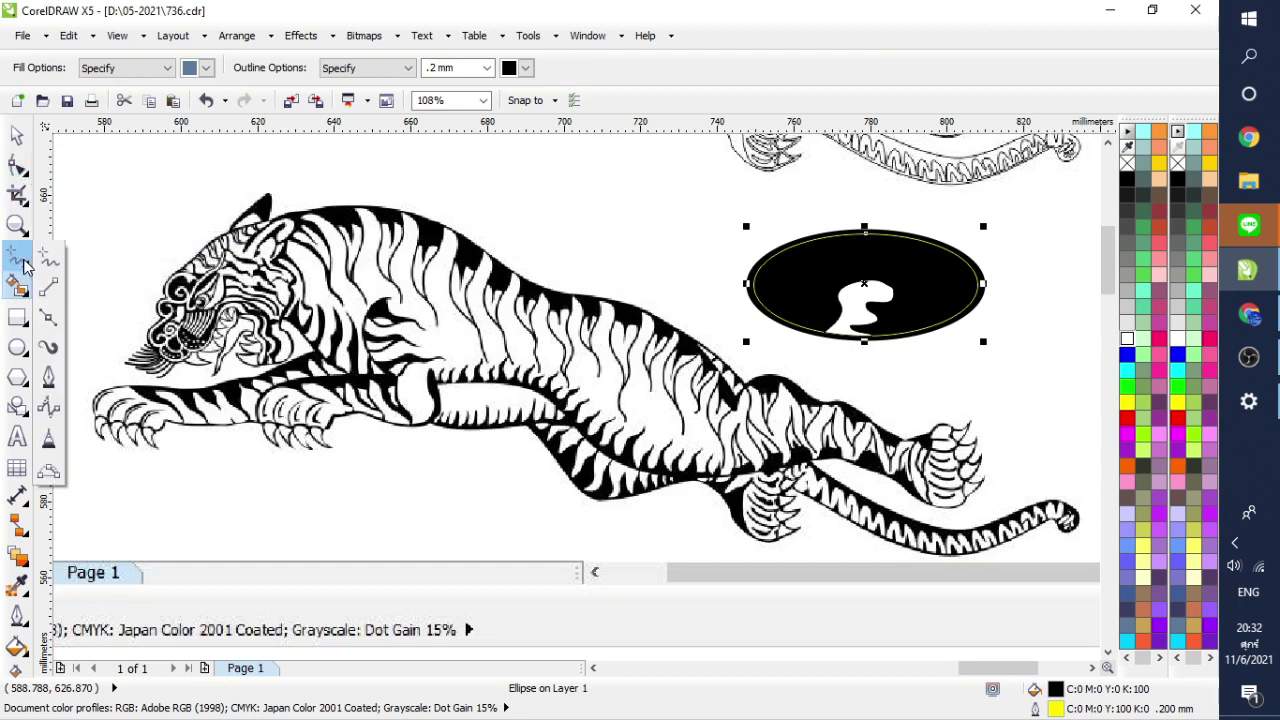
left_click(17, 253)
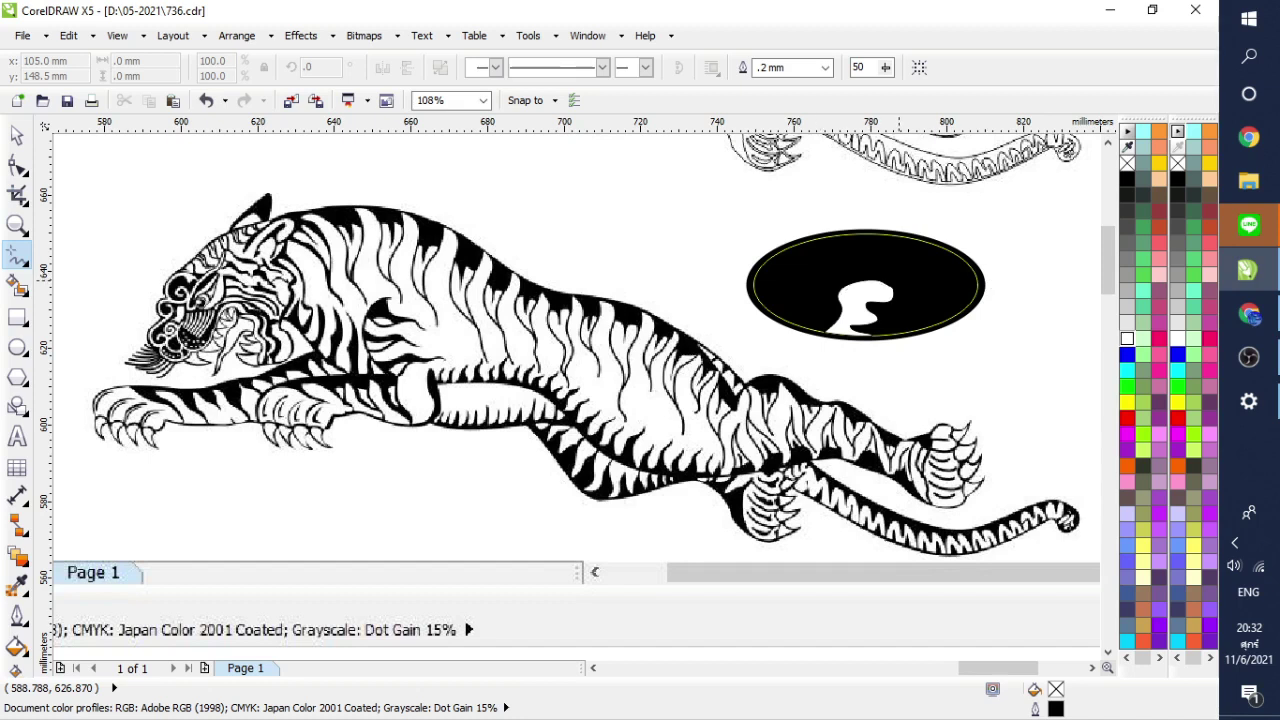
mouse_move(899, 279)
left_mouse_down()
mouse_move(844, 274)
mouse_move(803, 330)
mouse_move(777, 317)
mouse_move(783, 272)
mouse_move(823, 247)
mouse_move(917, 250)
mouse_move(949, 276)
mouse_move(947, 298)
mouse_move(899, 280)
left_mouse_up()
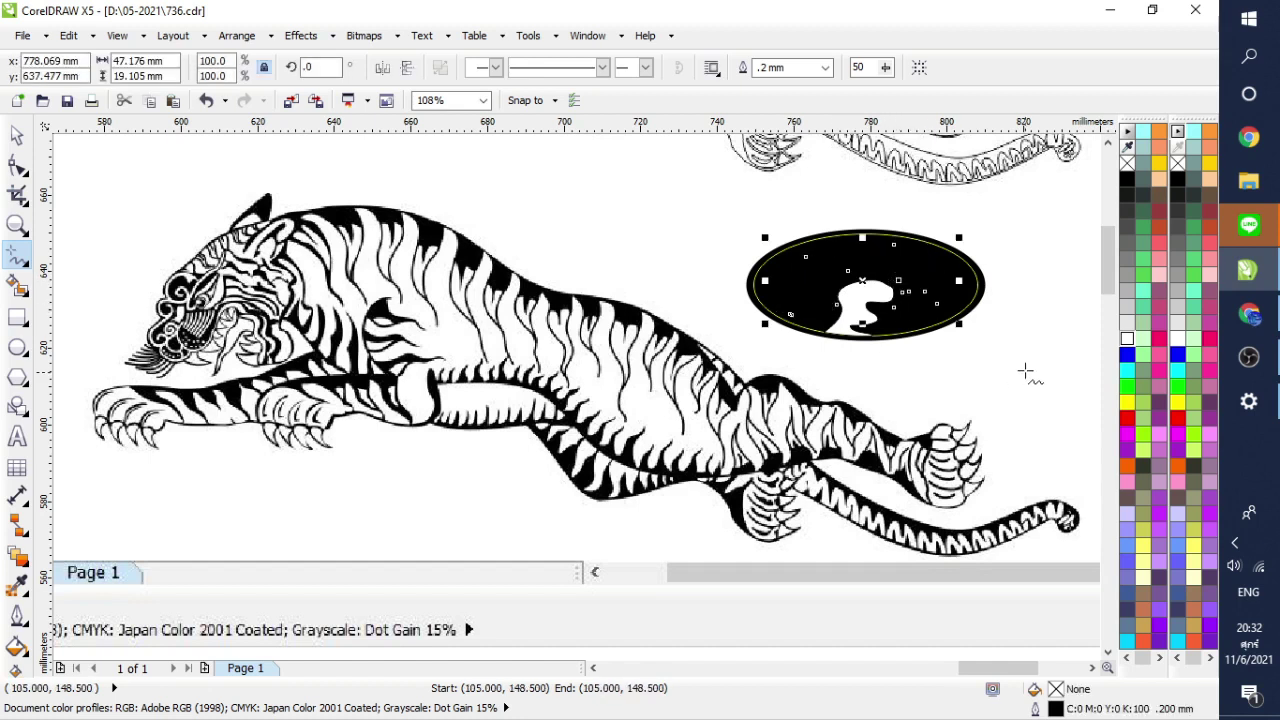
left_click(1127, 338)
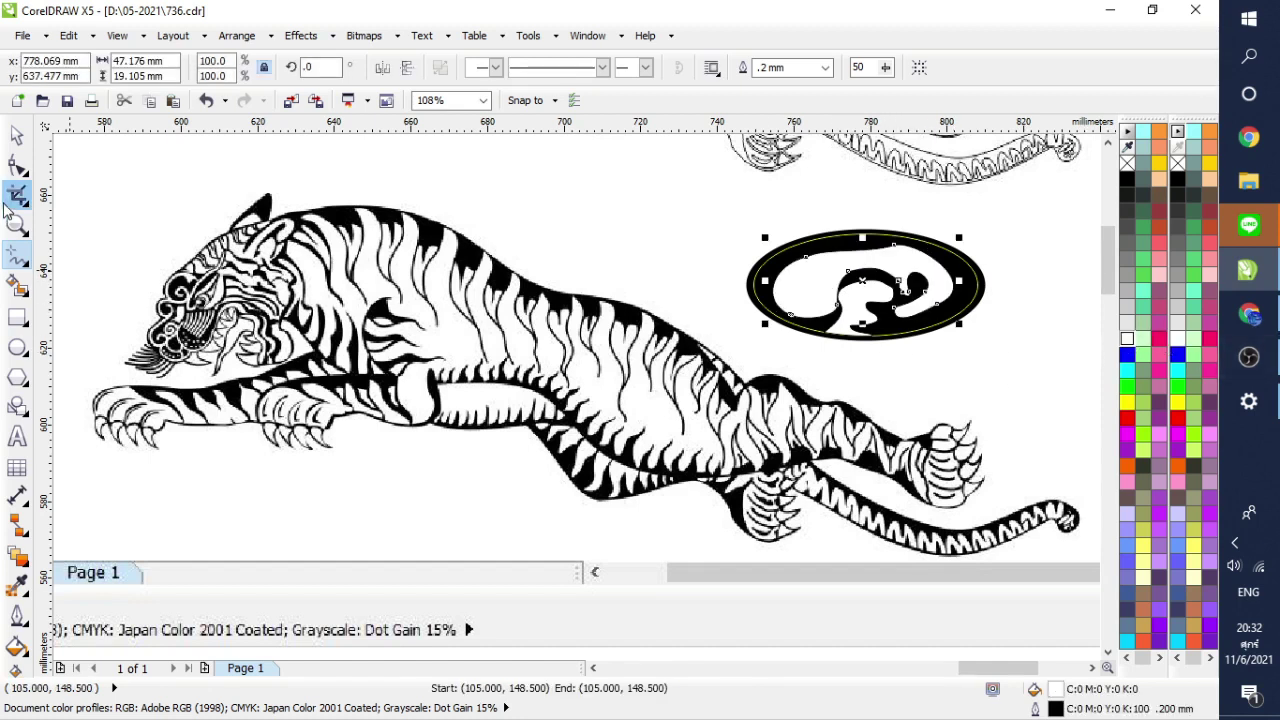
Step: Move the yellow-outlined inner ellipse up and to the left, clear of the larger black ellipse, and delete it
left_click(20, 138)
left_click(1016, 280)
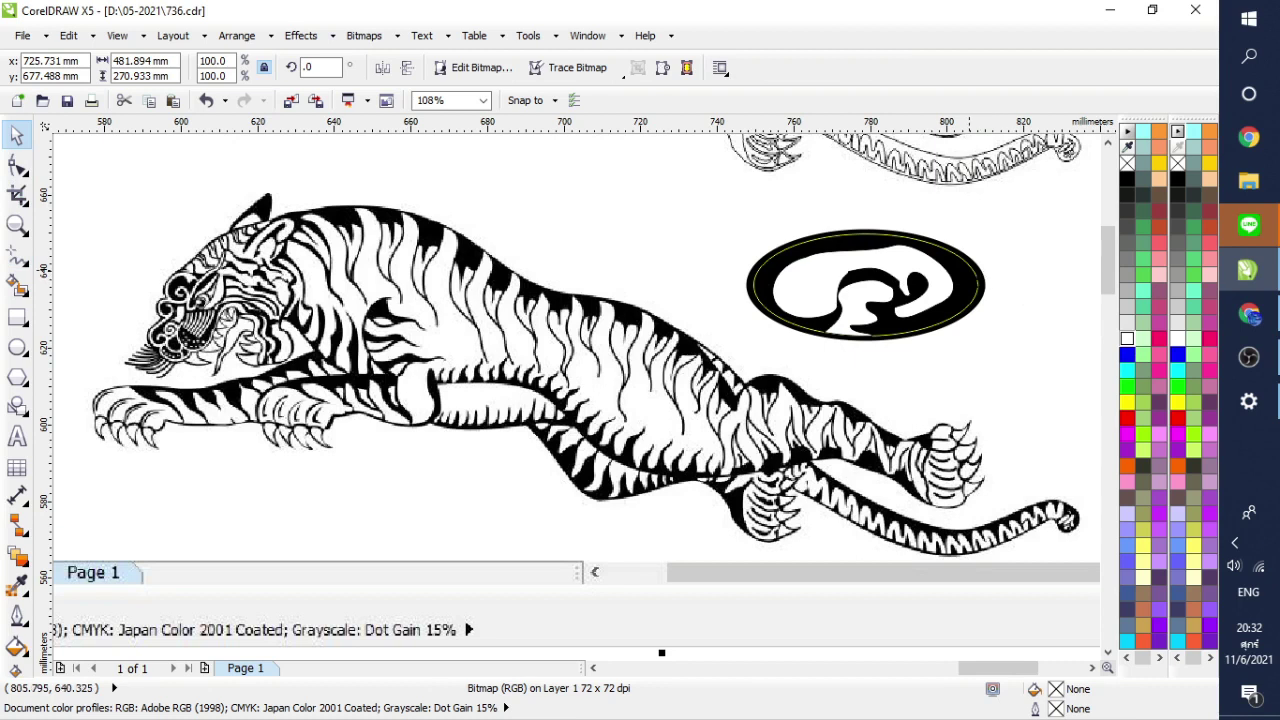
left_click(972, 270)
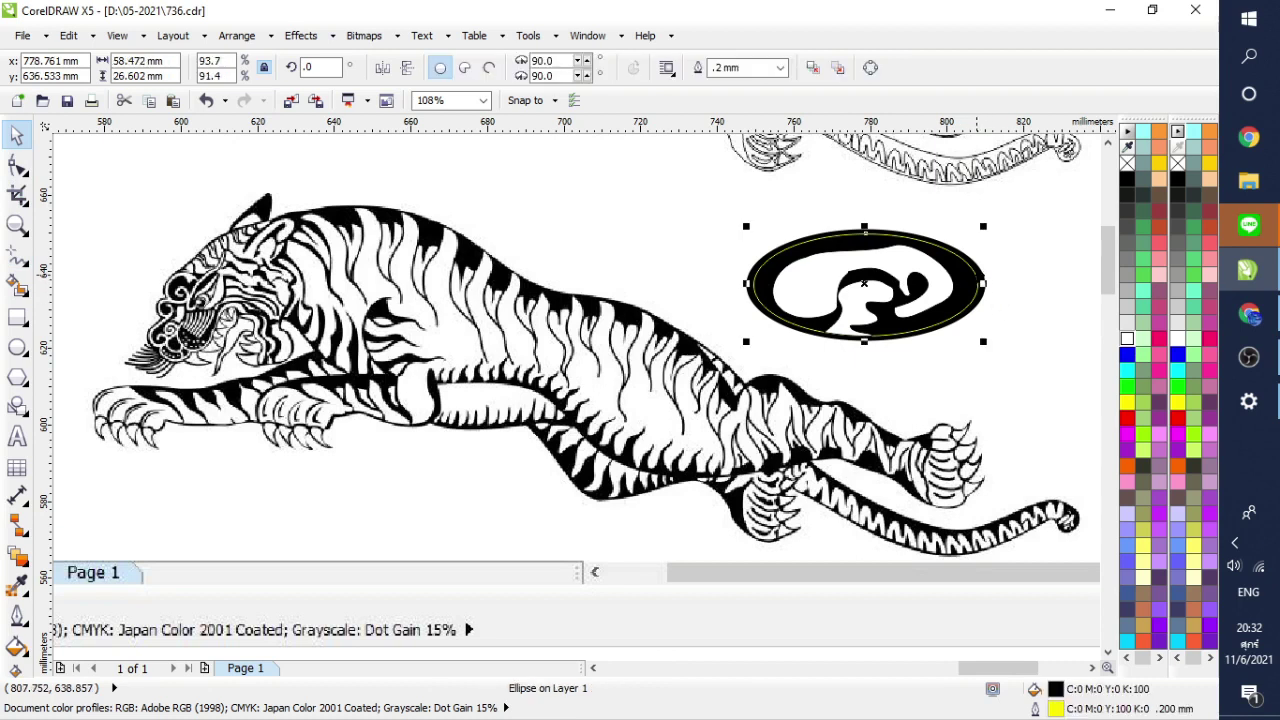
left_click_drag(980, 277, 770, 210)
left_click(822, 353)
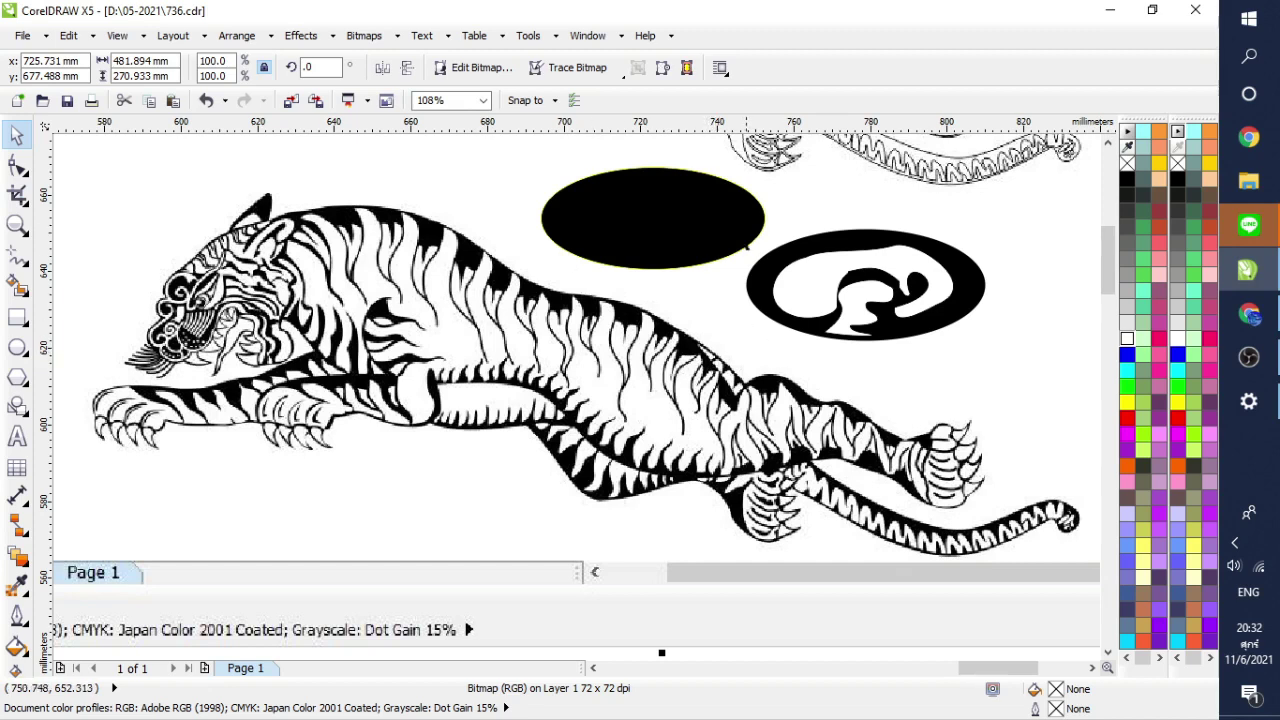
left_click(681, 253)
key("Delete")
Step: Move the tiger reference bitmap down and to the left, and delete the practice black ellipse with its white freehand shapes
left_click_drag(1025, 228, 748, 355)
left_click(853, 260)
key("Delete")
left_click(878, 290)
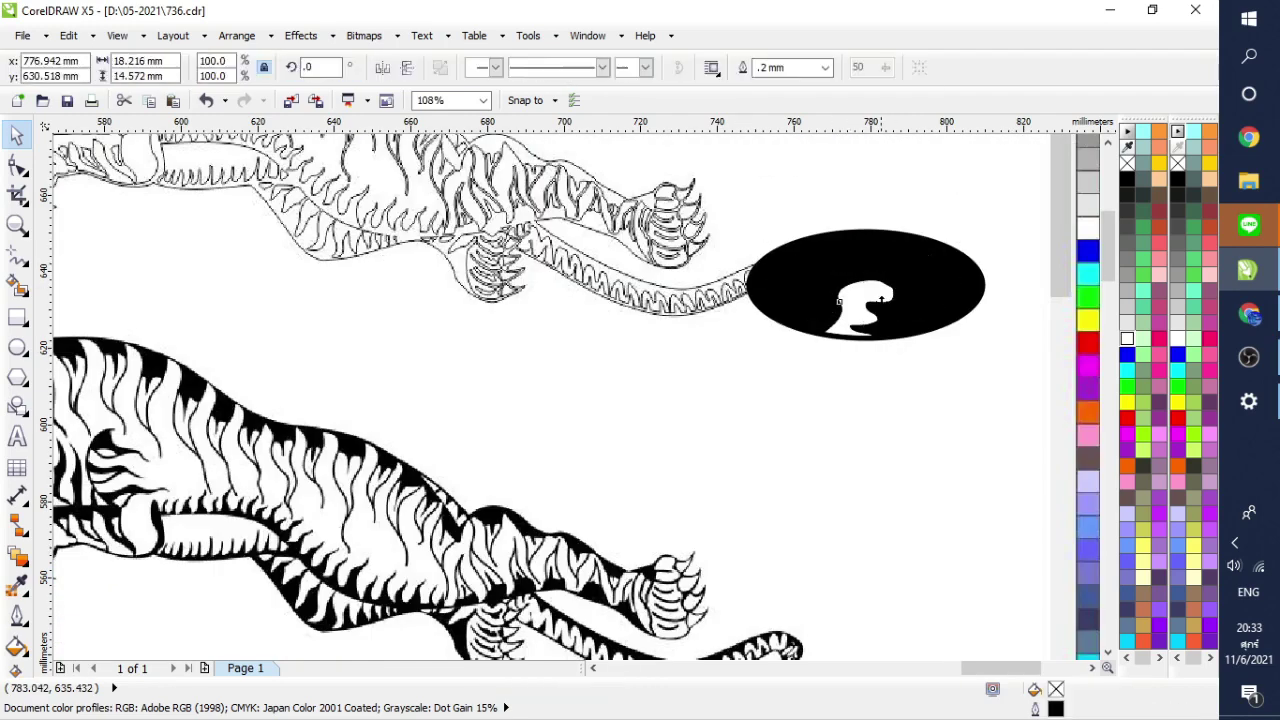
key("Delete")
left_click(937, 296)
key("Delete")
Step: Move the tiger reference bitmap back up and to the right, and lock it in place
left_click_drag(443, 493, 848, 355)
right_click(654, 284)
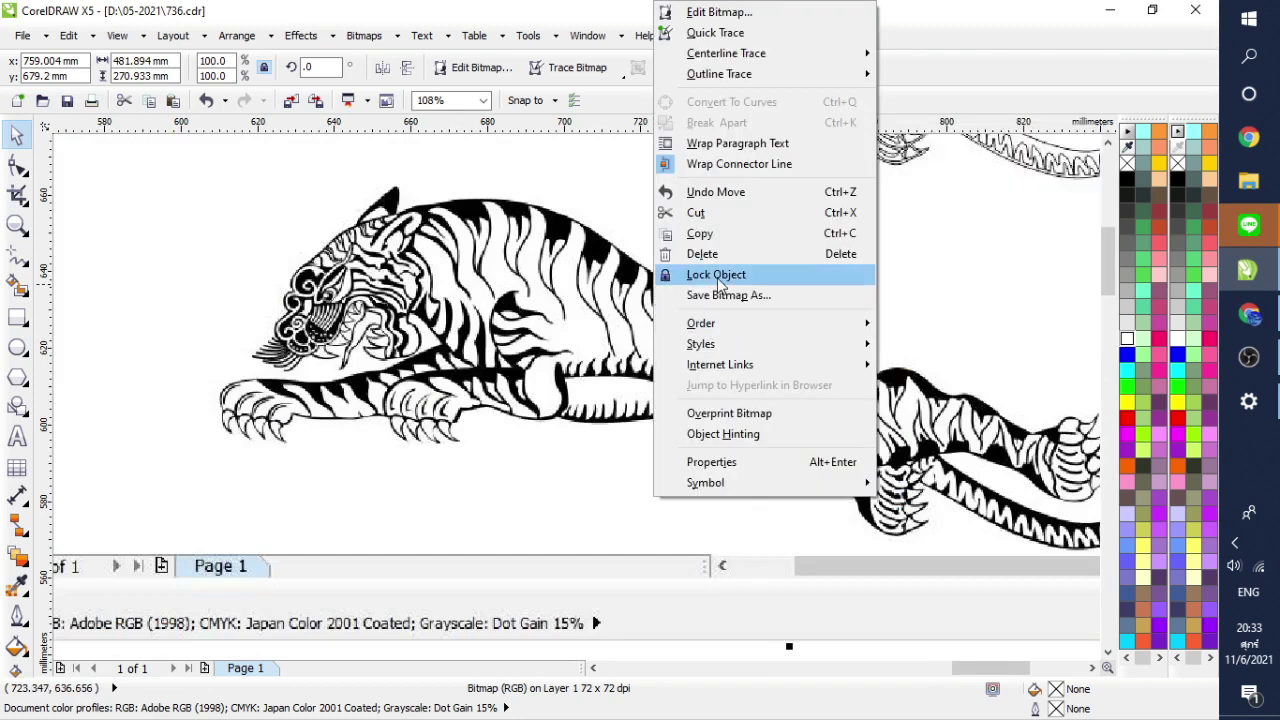
left_click(718, 276)
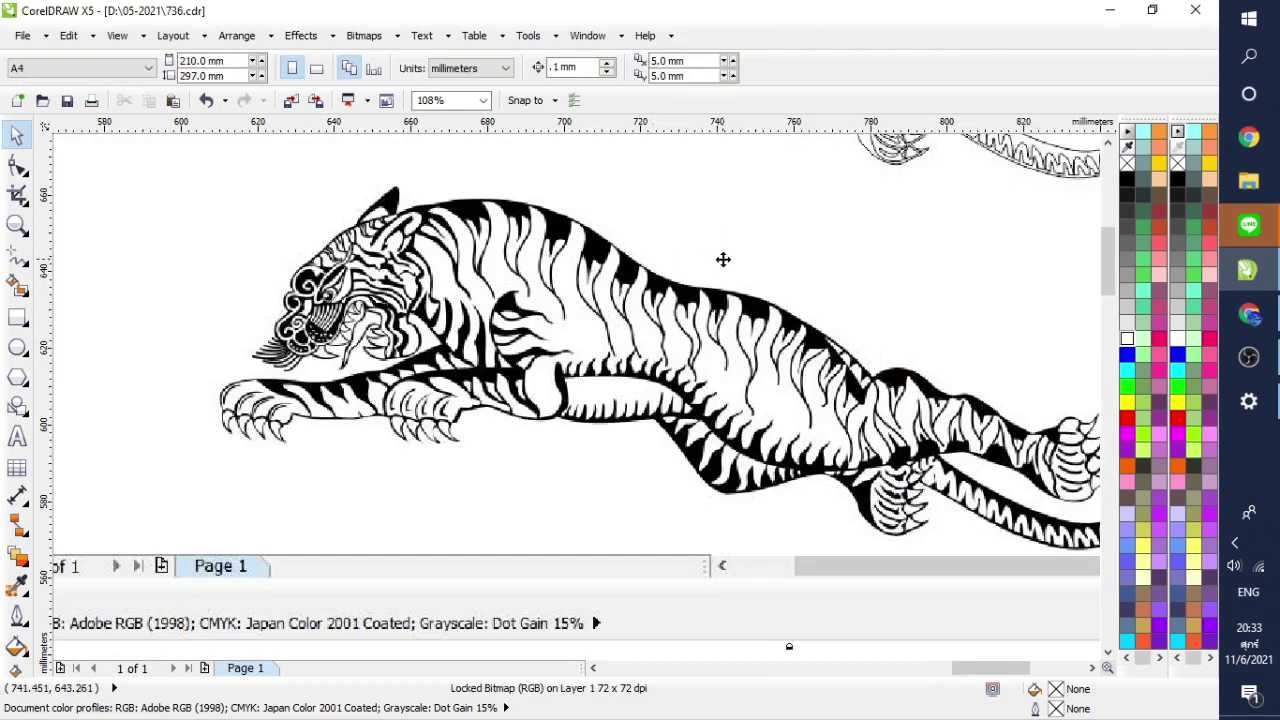
key("Escape")
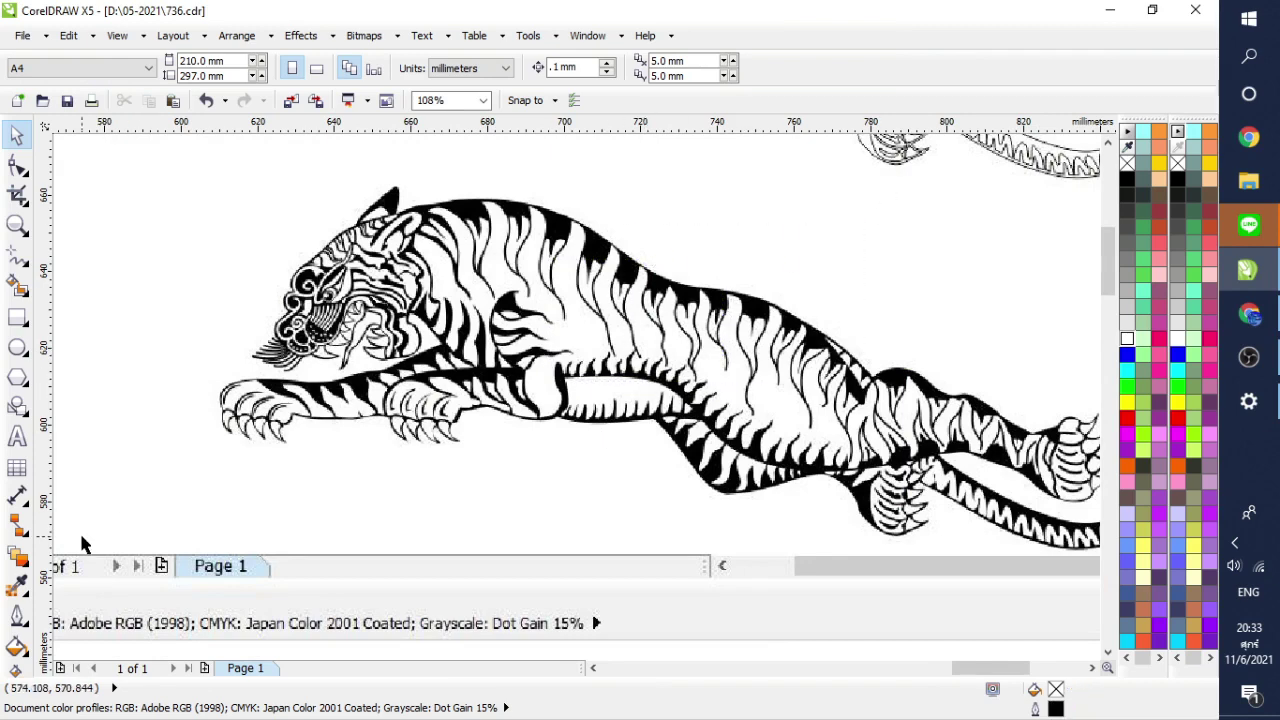
Step: Start a Bézier outline of the tiger, placing points around the ear and along the back
left_click(17, 226)
left_click_drag(283, 172, 766, 441)
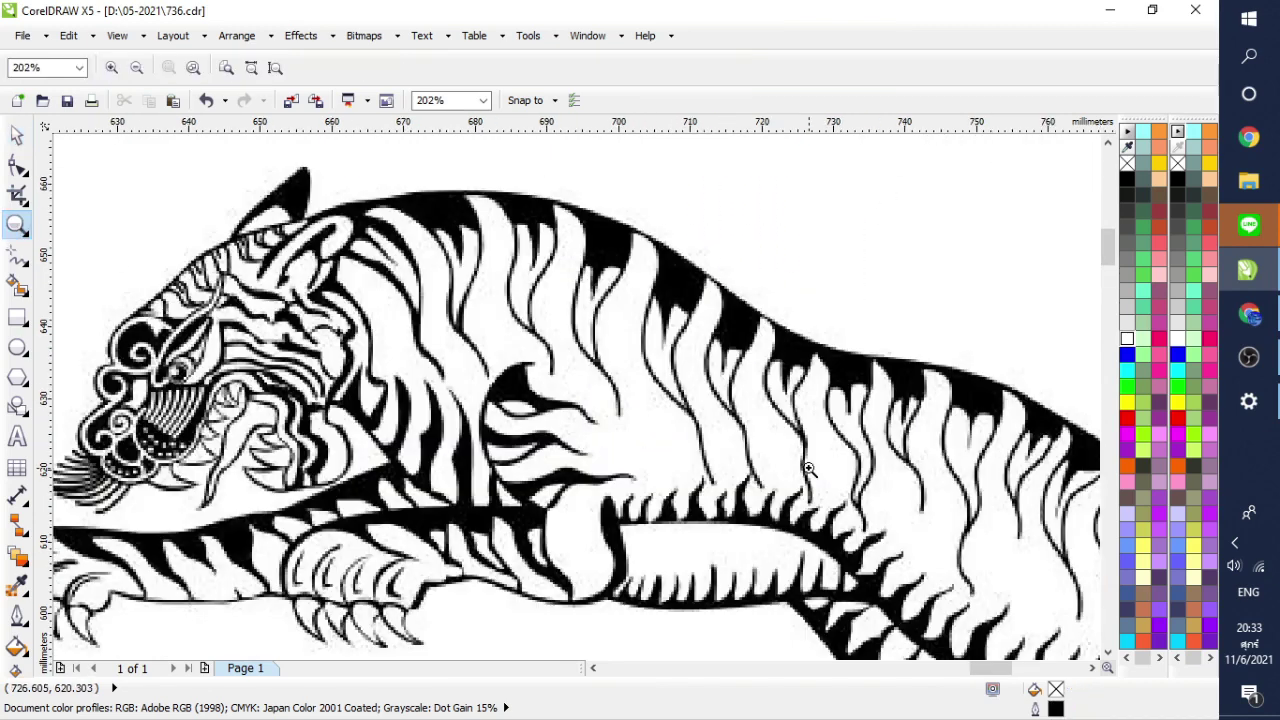
left_click(17, 255)
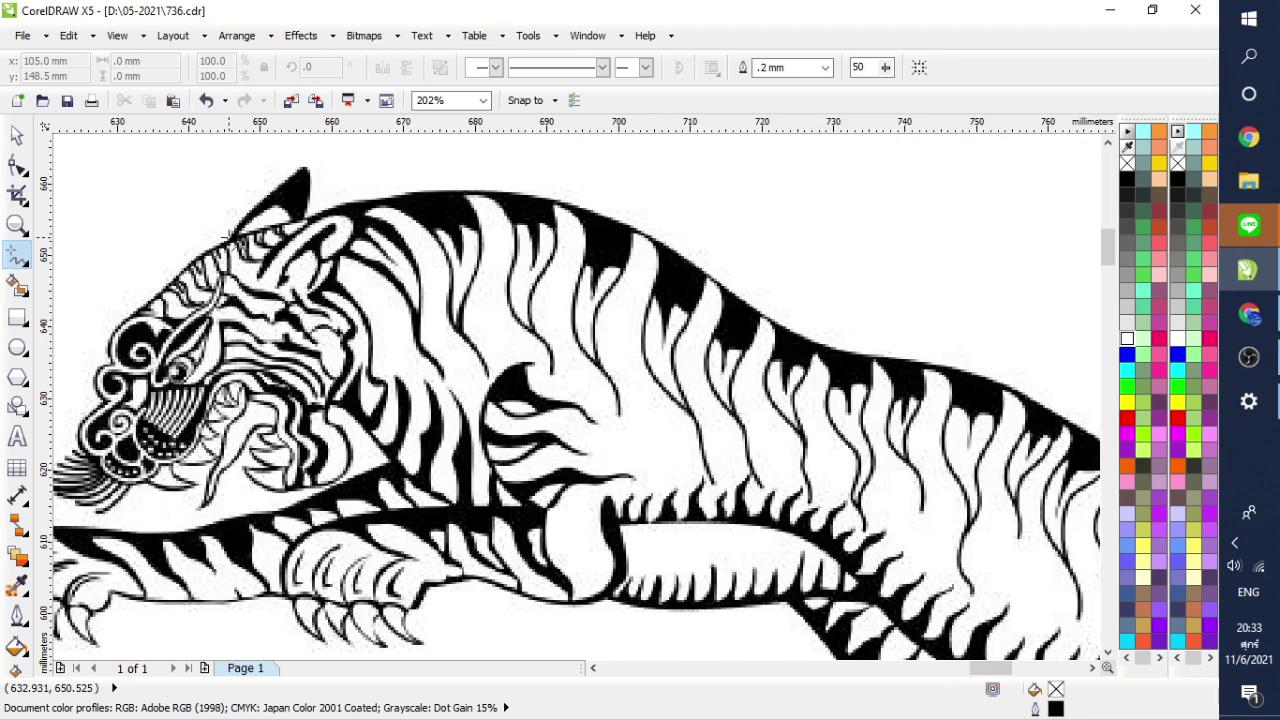
left_click(20, 256)
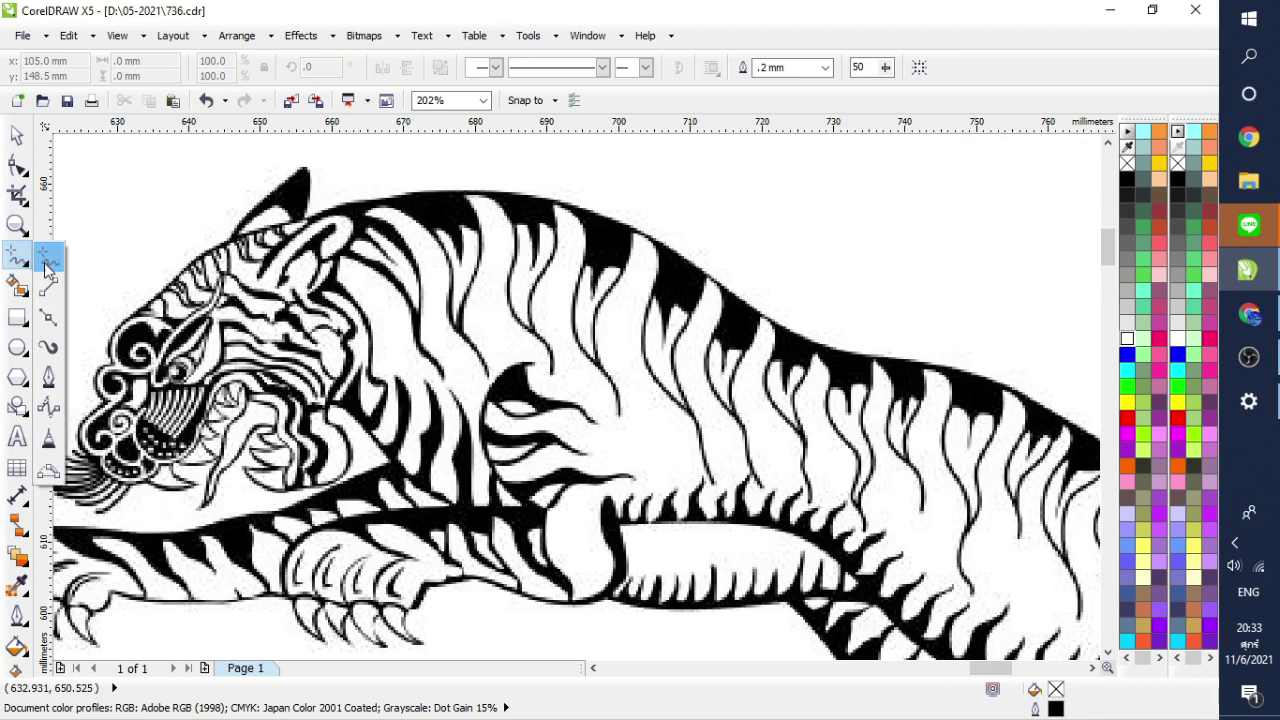
left_click(50, 320)
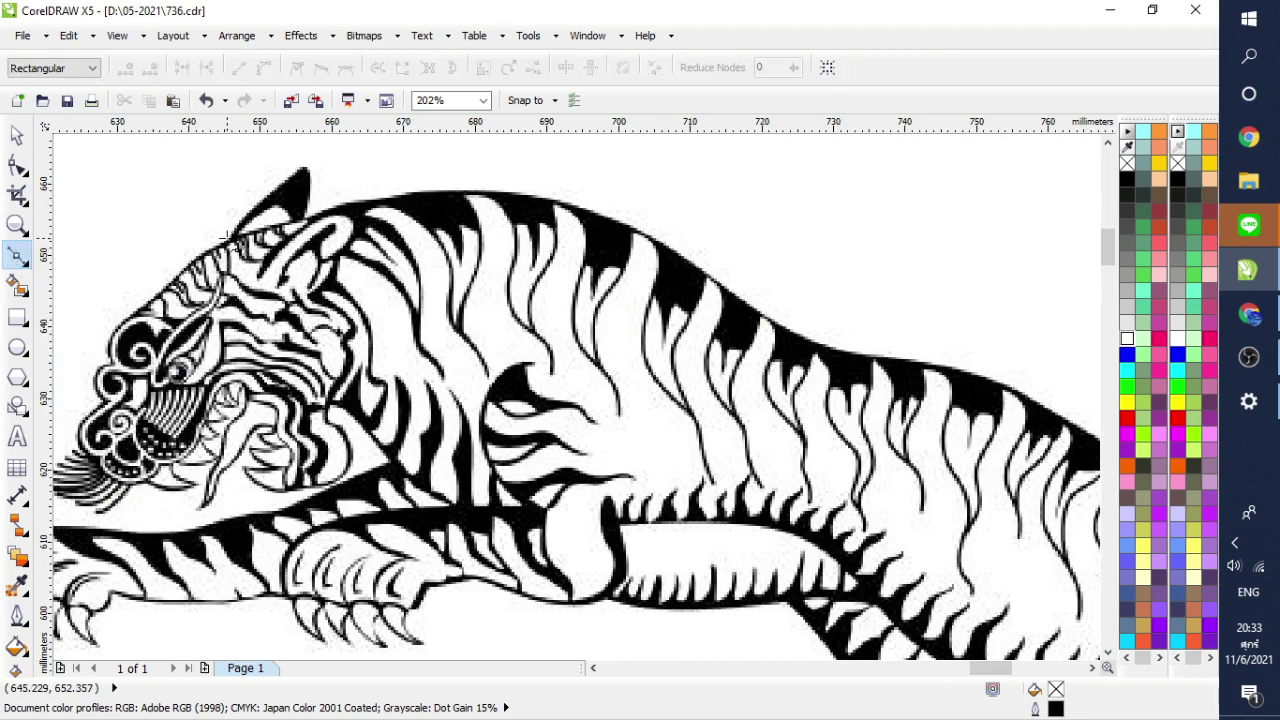
left_click_drag(301, 162, 312, 198)
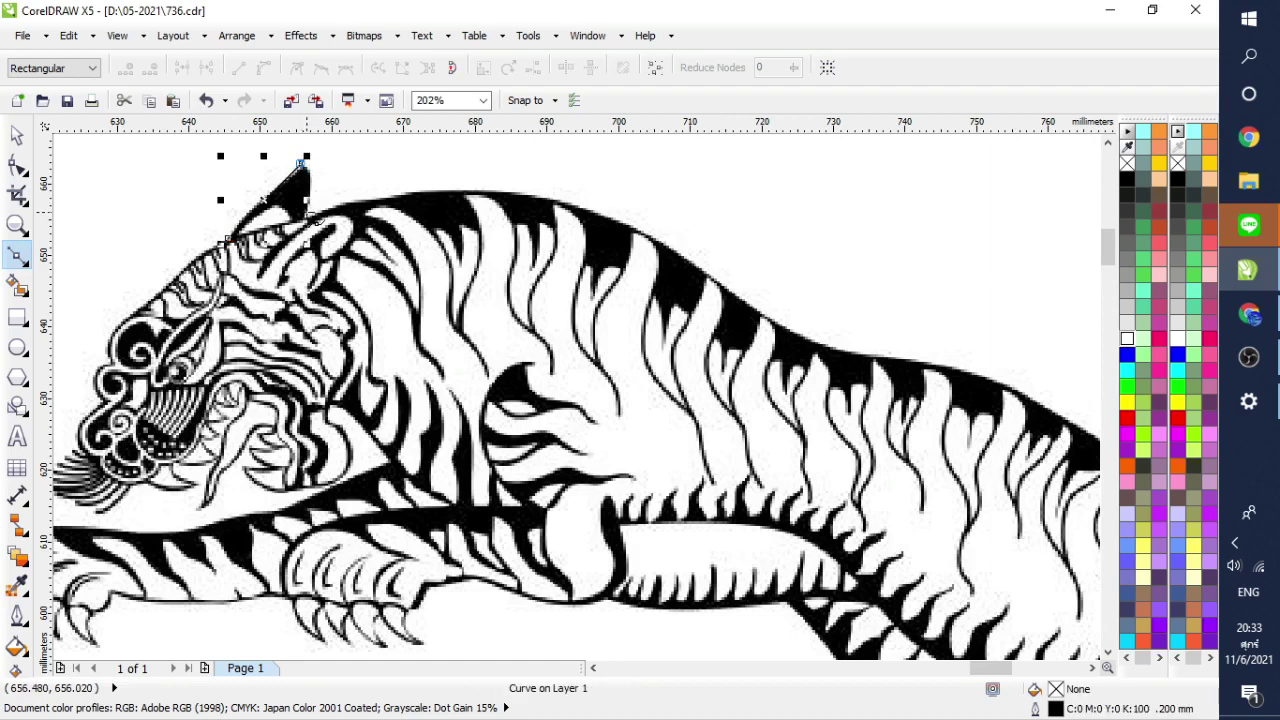
left_click(306, 213)
left_click(549, 199)
left_click(781, 325)
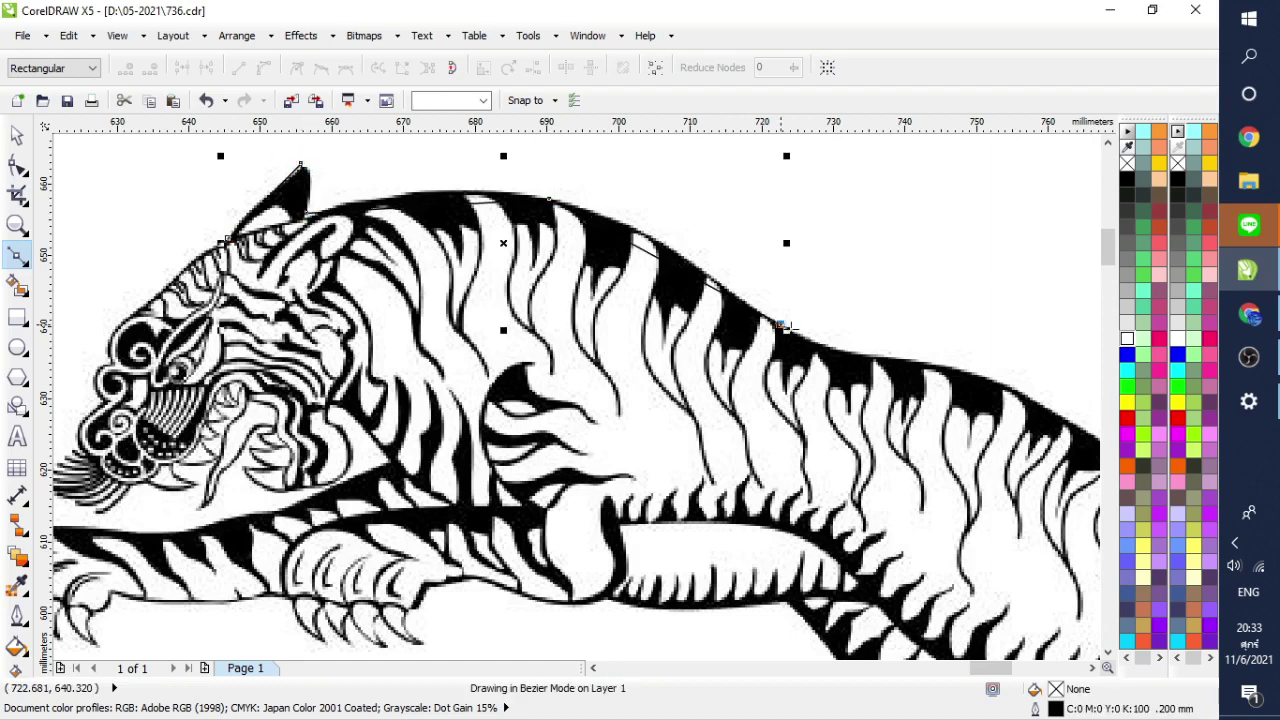
left_click_drag(786, 326, 893, 362)
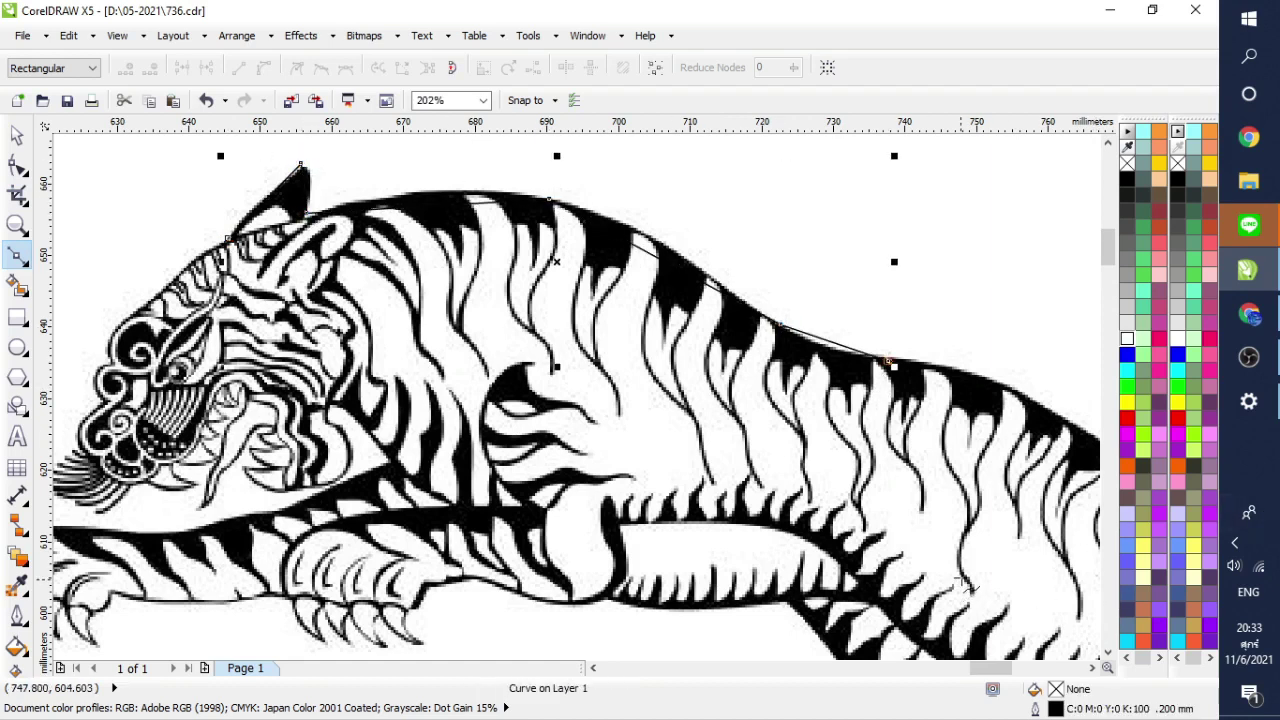
Step: Continue the outline down across the hindquarters and along the belly to the nearer front paw
left_click_drag(960, 580, 995, 568)
left_click(727, 608)
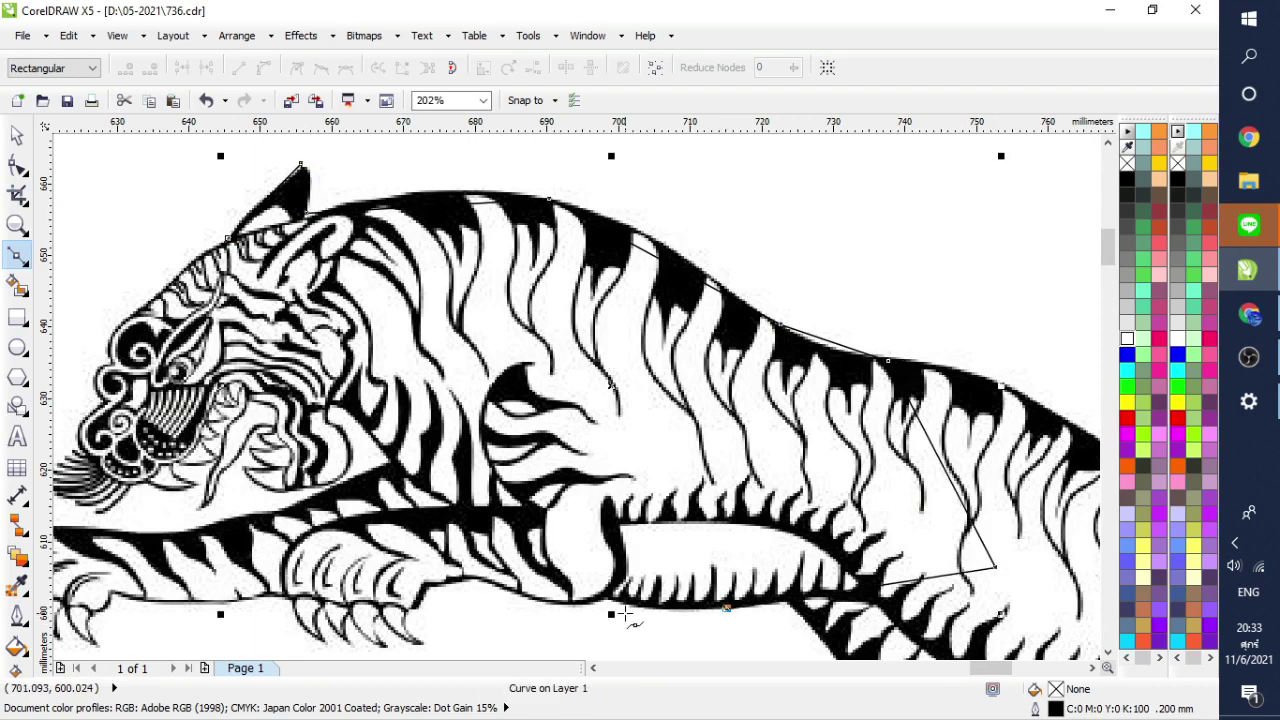
left_click(629, 603)
left_click(607, 595)
left_click(458, 578)
left_click(410, 607)
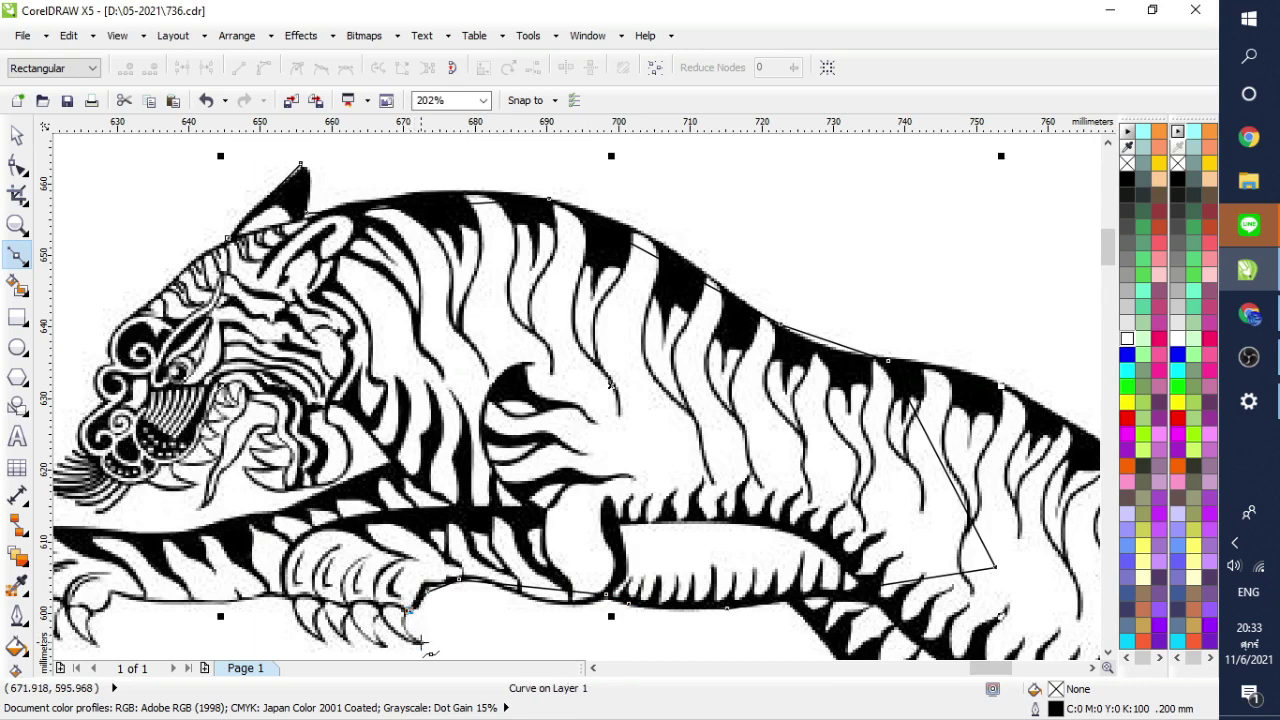
Step: Trace the claws of the nearer front paw with zigzag points between each tip and base
left_click(421, 644)
left_click(377, 614)
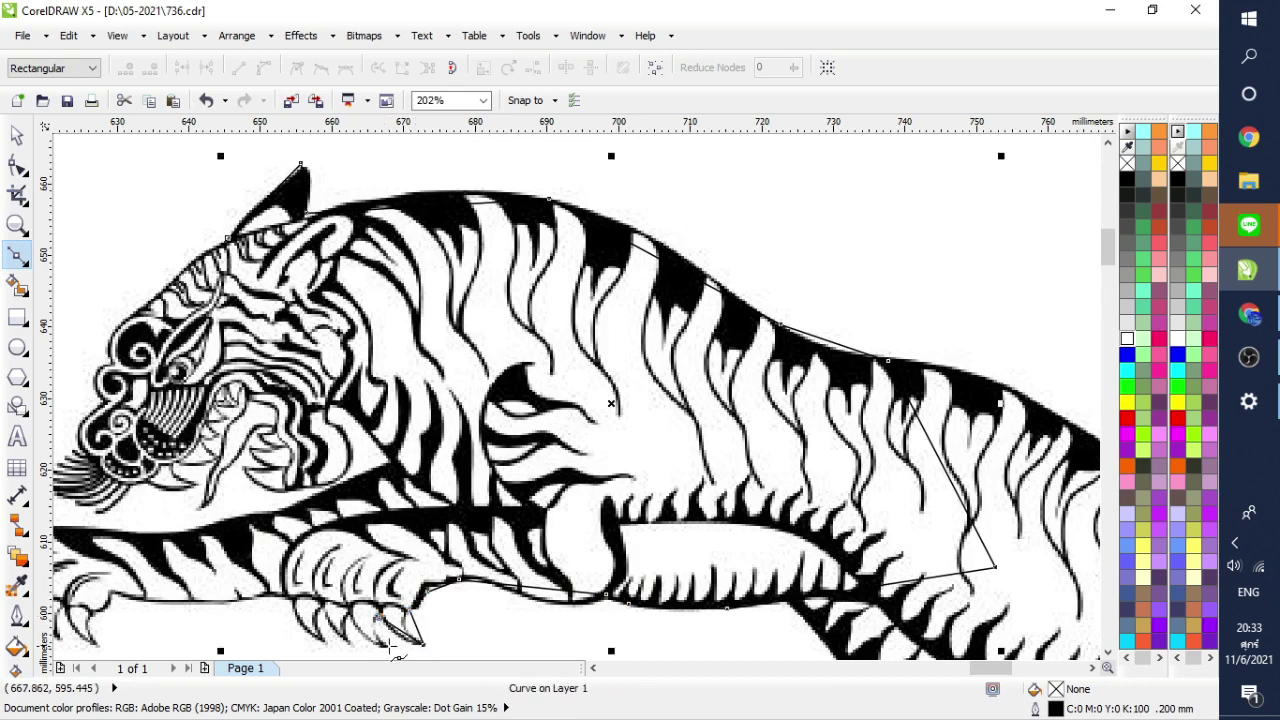
left_click(388, 646)
left_click(352, 614)
left_click(356, 645)
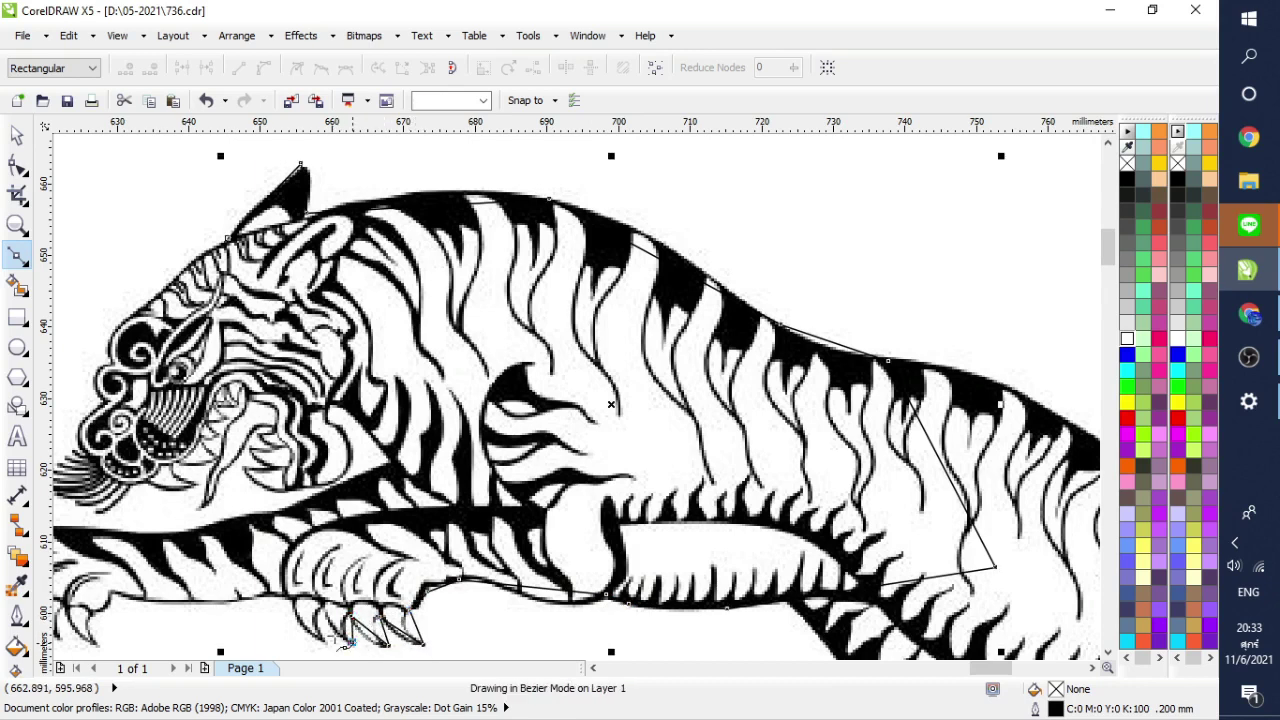
left_click(323, 612)
left_click(321, 643)
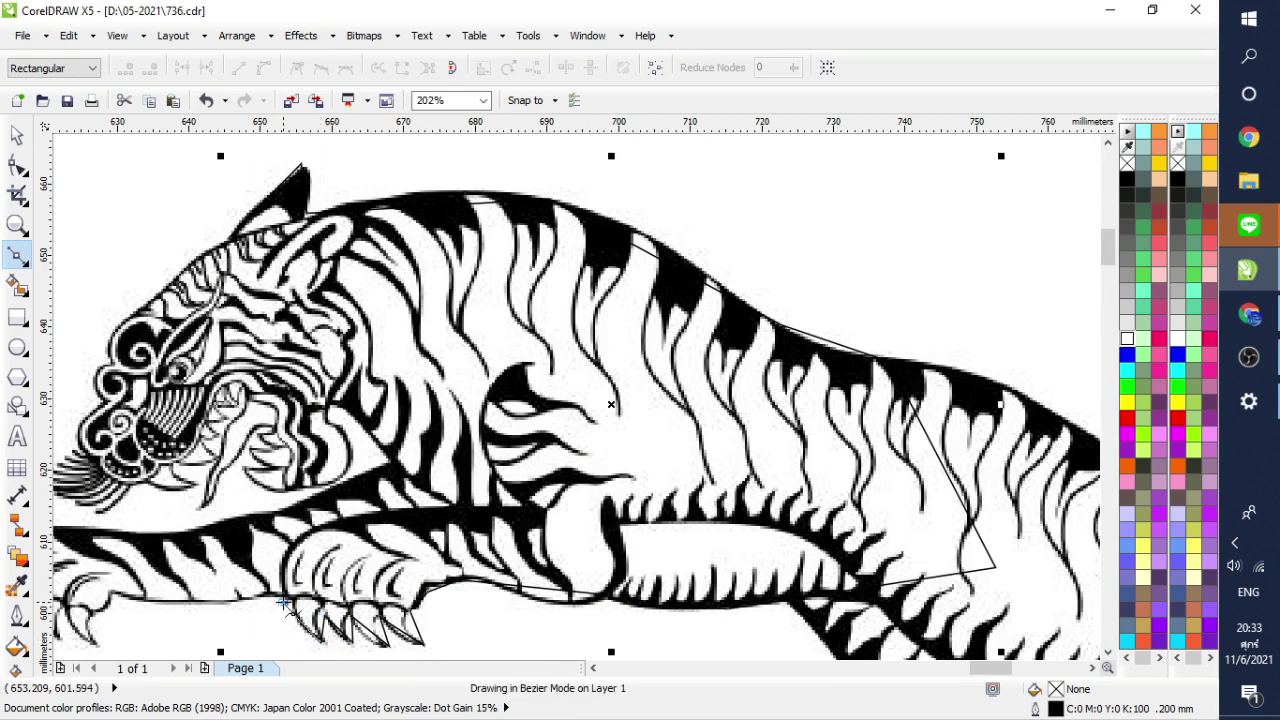
Step: Extend the outline along the underside of the outstretched foreleg and around the claws of the farther front paw
left_click(283, 600)
left_click(113, 591)
left_click(94, 638)
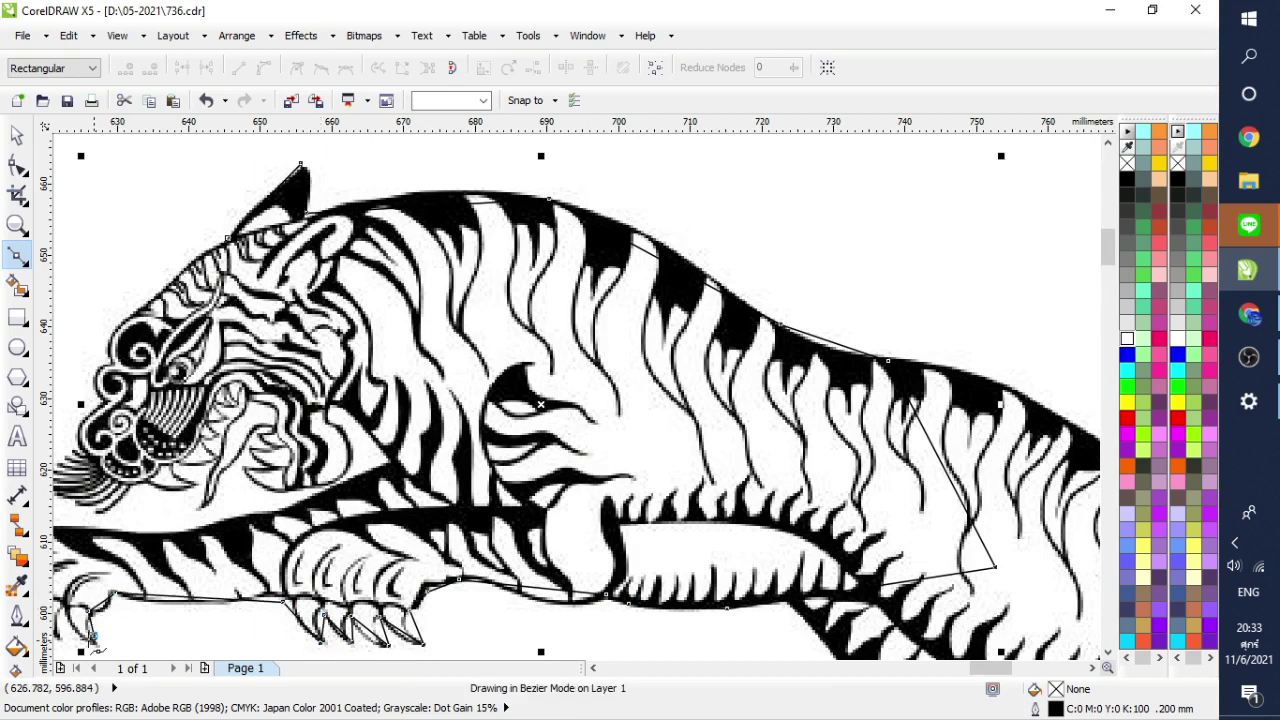
left_click(69, 612)
left_click(62, 634)
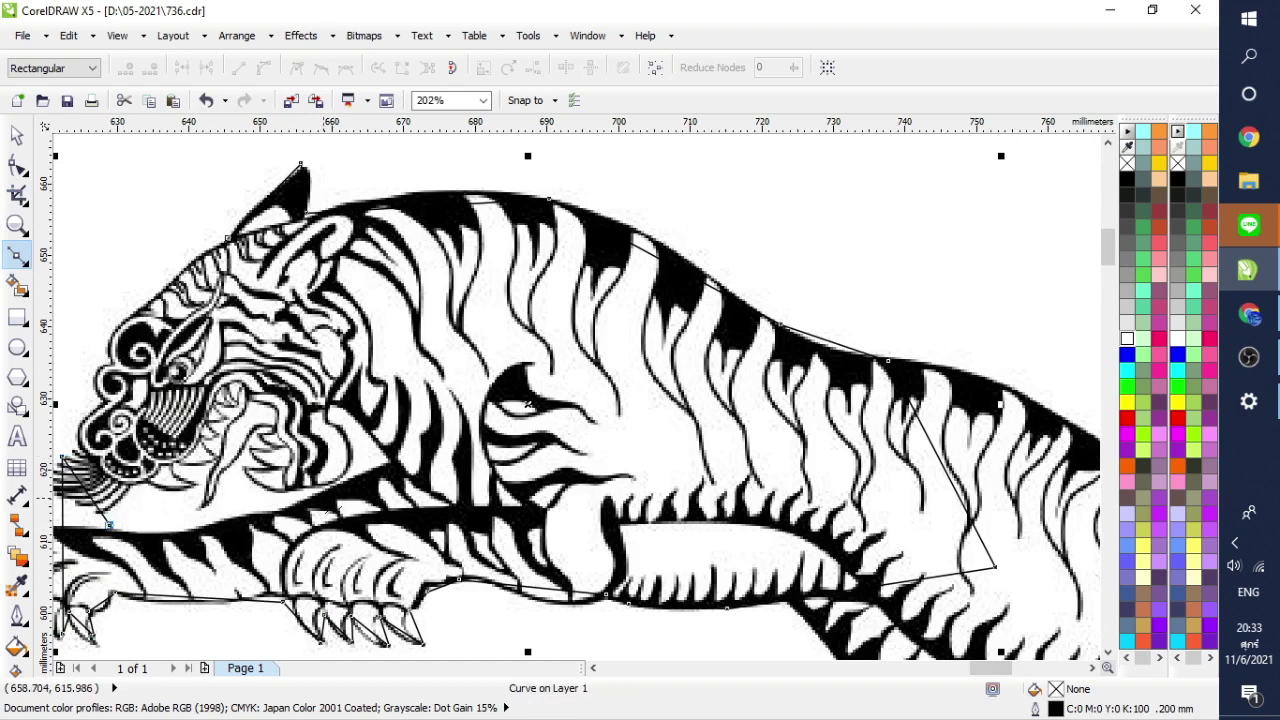
Step: Continue the outline from below the chin to the throat, along the lower jaw and into the open mouth
left_click(398, 460)
left_click(337, 403)
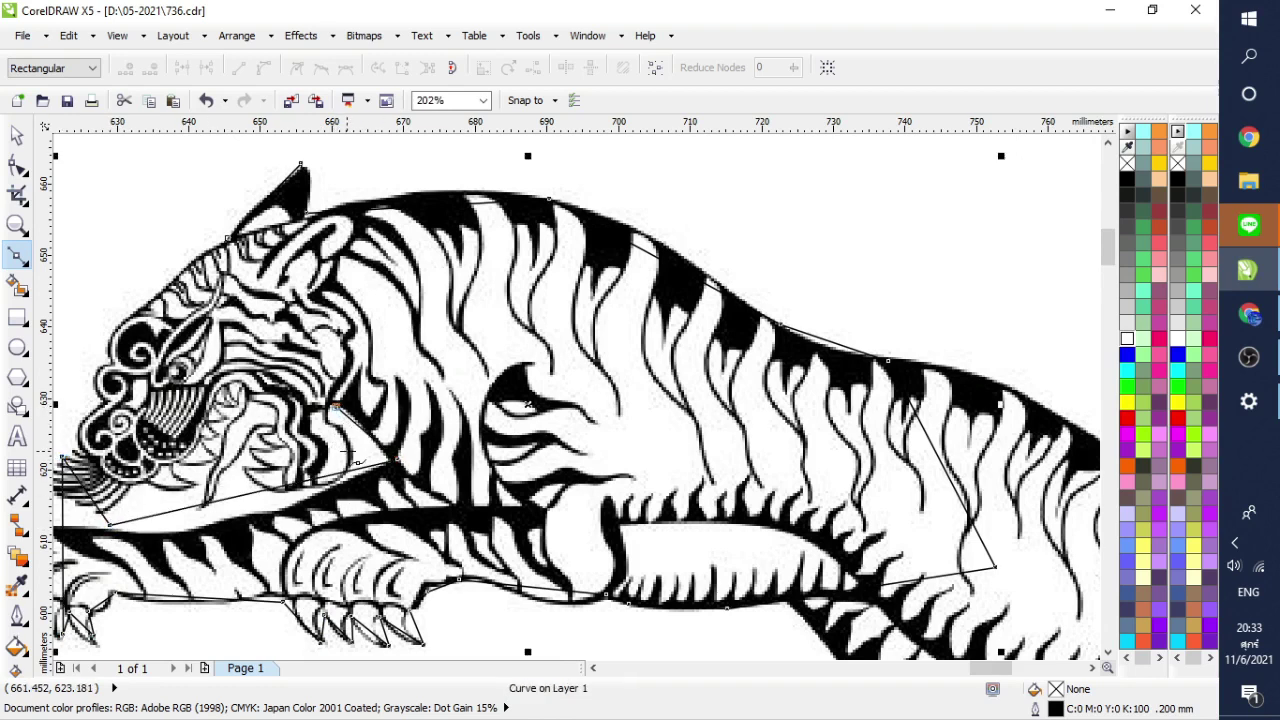
left_click(347, 451)
left_click(231, 489)
left_click(279, 430)
left_click(240, 405)
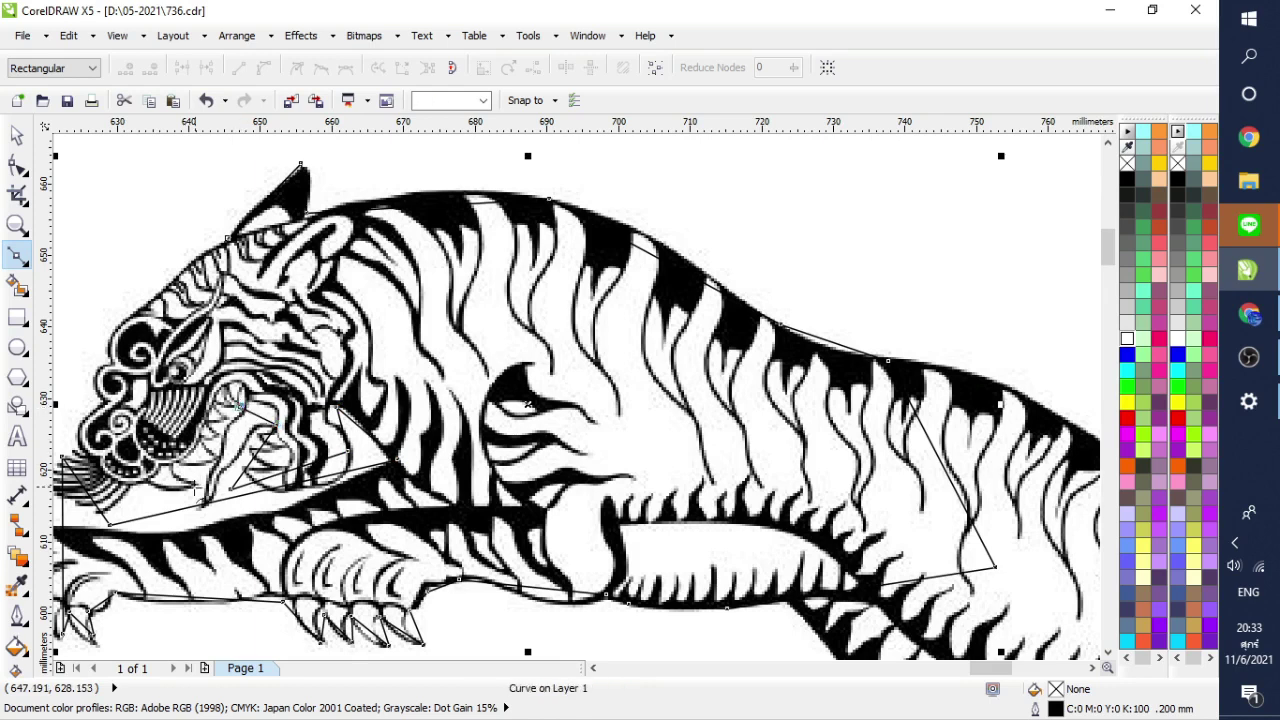
Step: Close the tiger outline around the snout and forehead back to the ear, and colour its line yellow
left_click(194, 488)
left_click(68, 405)
left_click(127, 280)
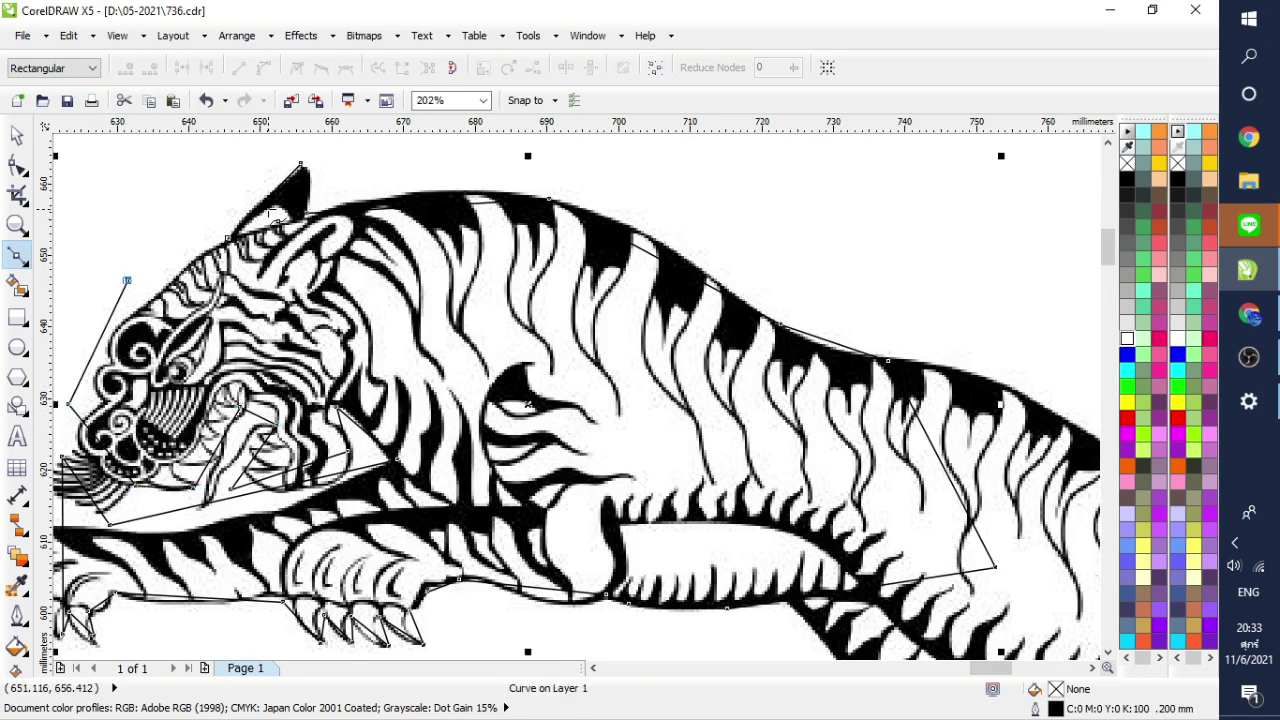
left_click(228, 238)
right_click(1127, 402)
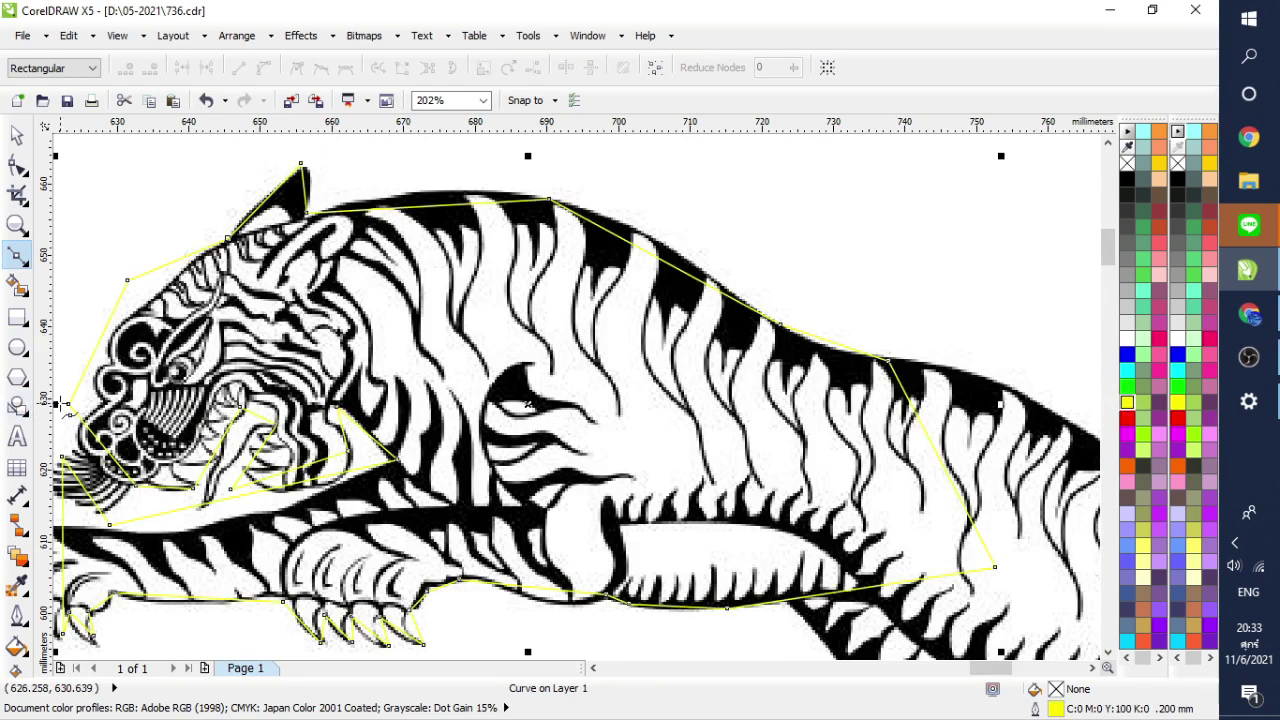
Step: Adjust the nodes at the ear of the yellow outline and convert all its segments to curves
left_click(14, 168)
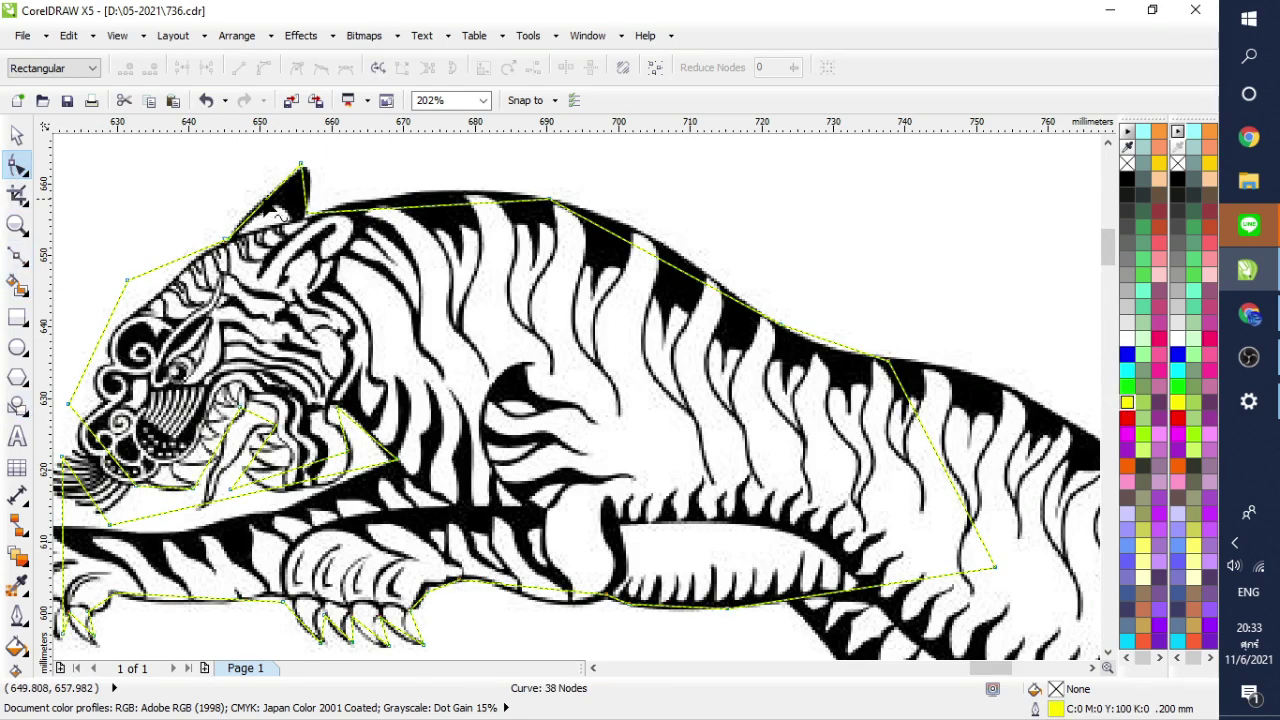
left_click_drag(266, 199, 264, 203)
left_click_drag(313, 153, 283, 181)
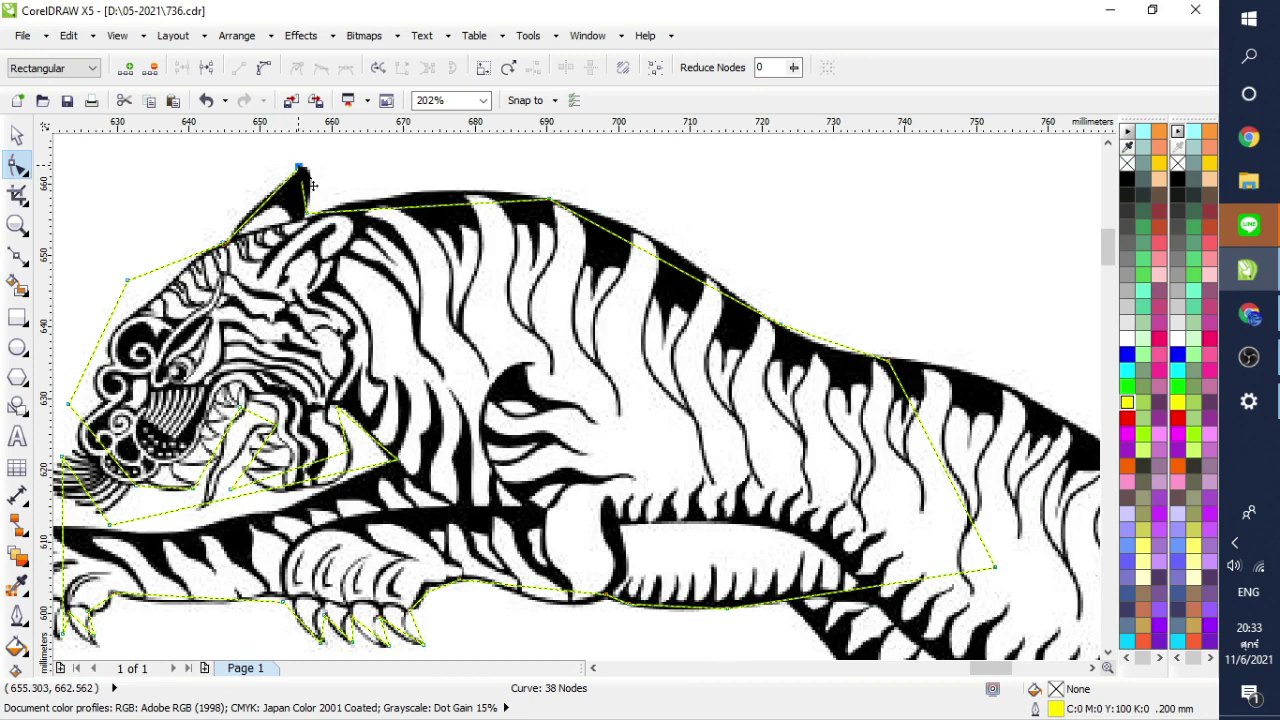
key("ctrl+a")
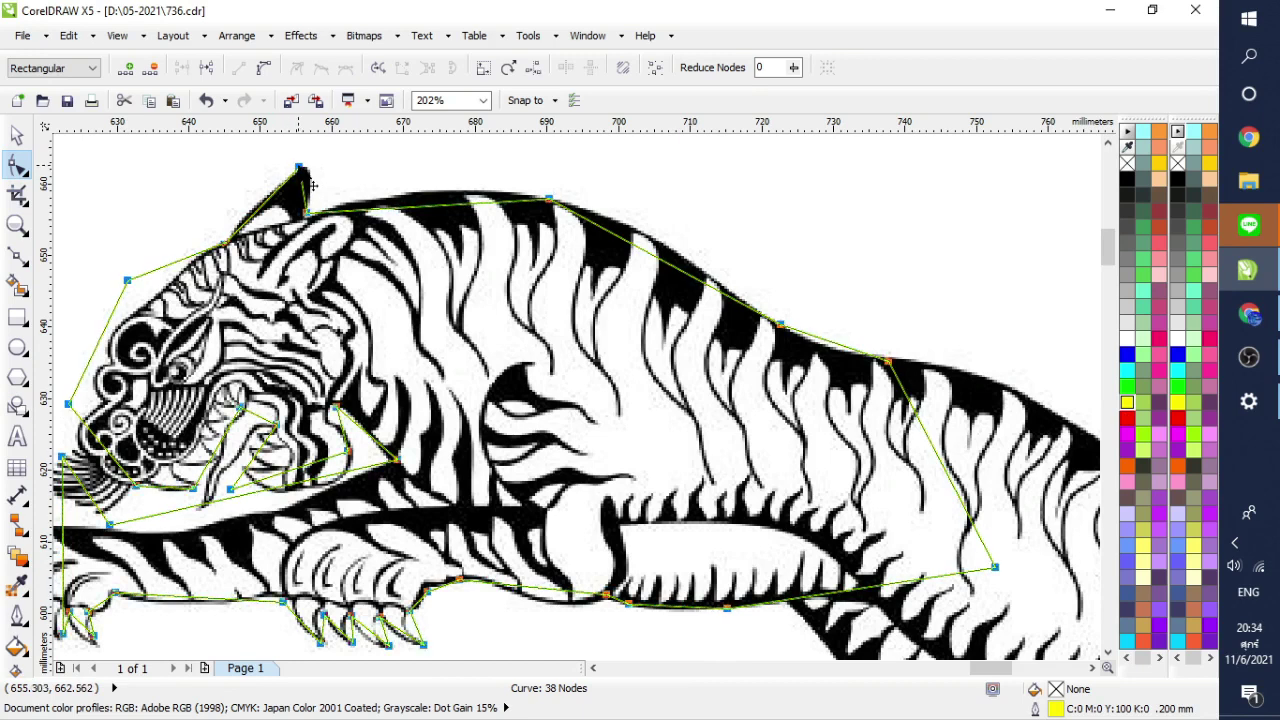
left_click(264, 67)
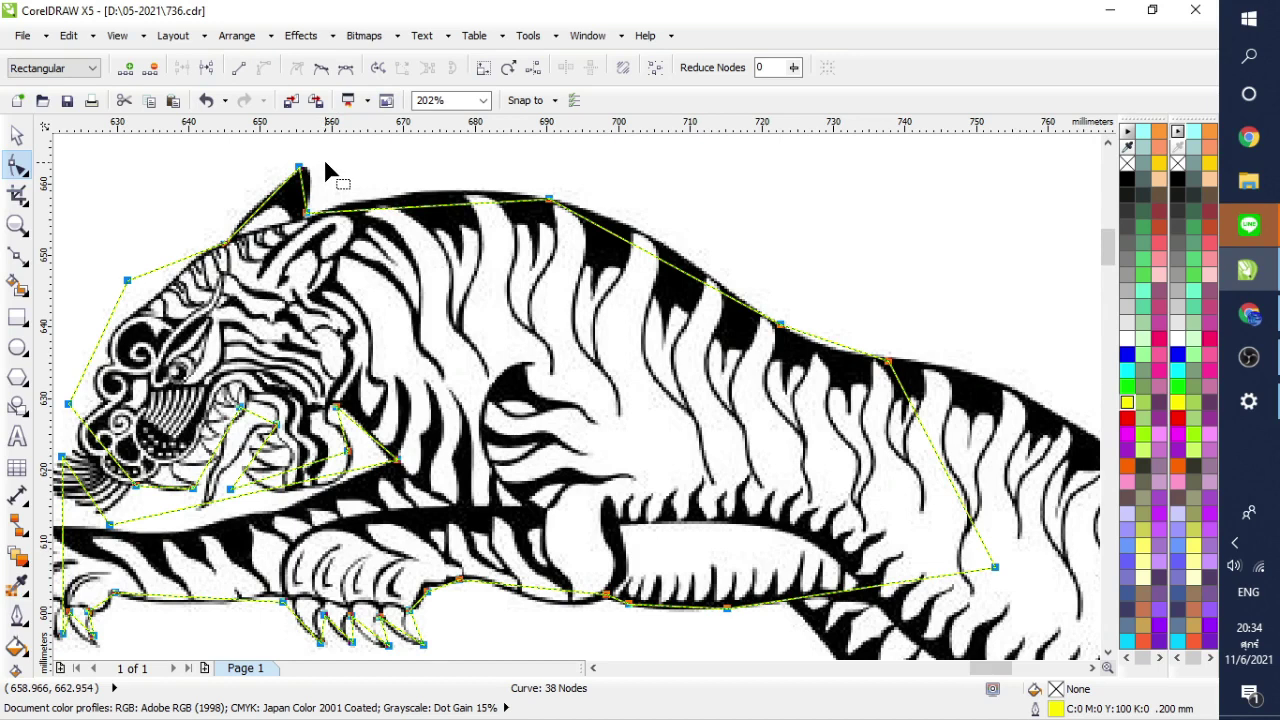
Step: Bend the ear and back segments of the yellow outline to follow the tiger's contour
left_click_drag(298, 166, 266, 195)
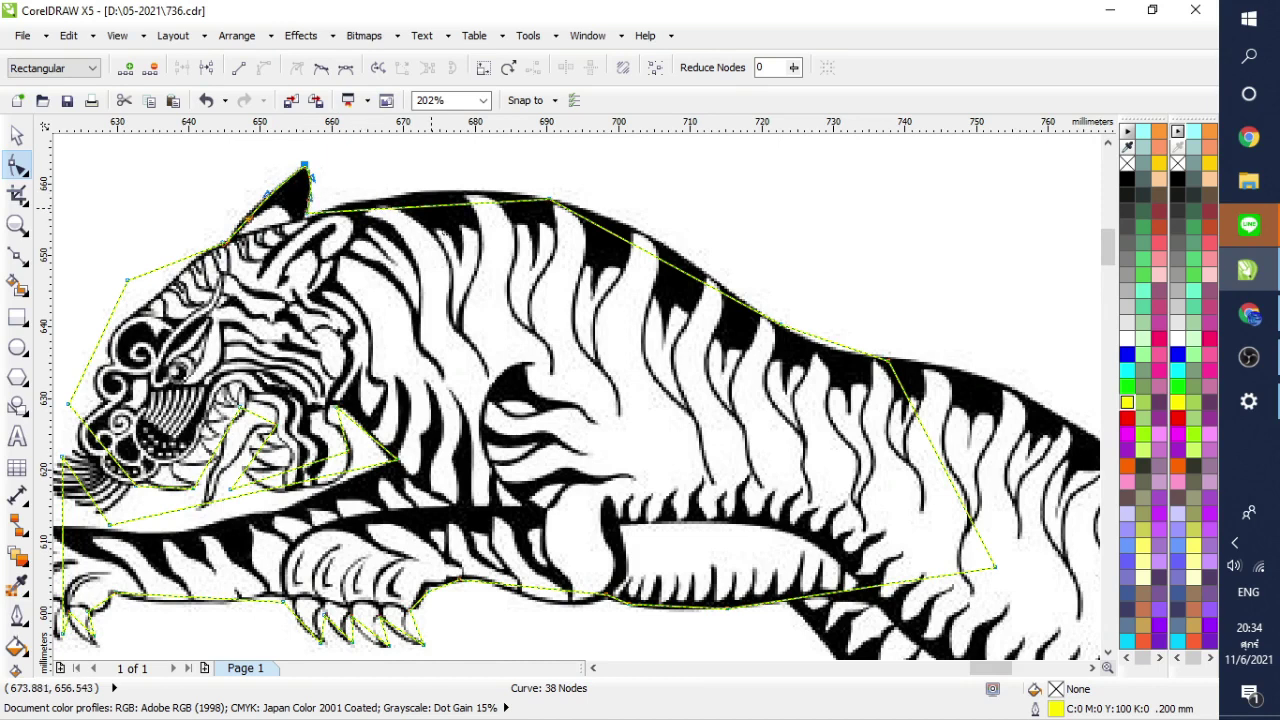
left_click_drag(431, 208, 433, 193)
left_click(645, 259)
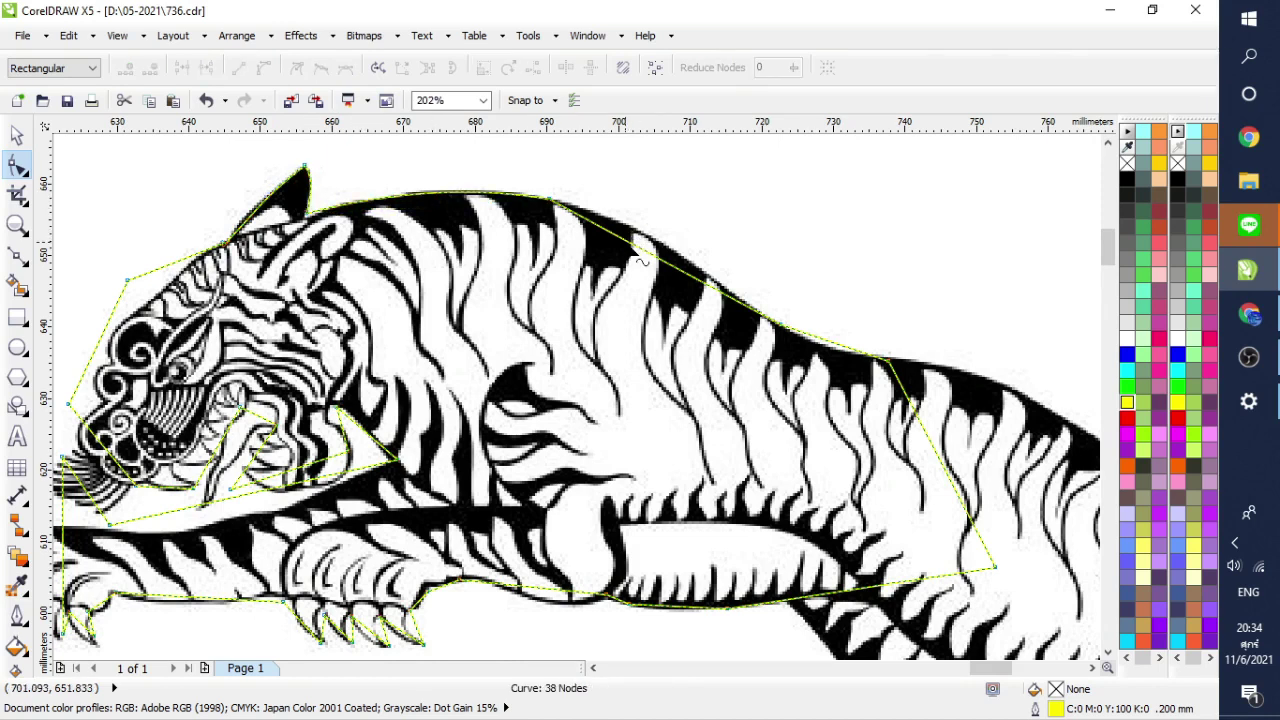
left_click_drag(642, 265, 652, 252)
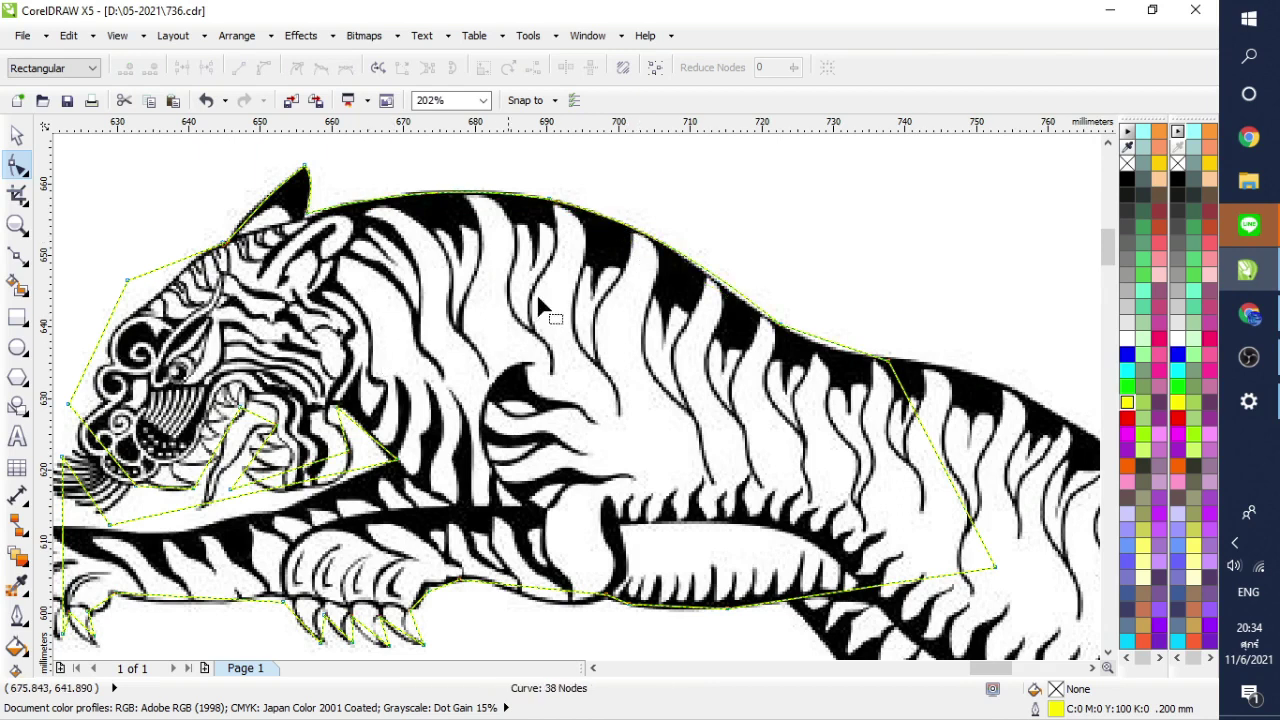
Step: Sketch a freehand curve about 7 by 15 mm around the forked white gap between the back stripes, and set its fill to yellow
left_click(17, 225)
left_click_drag(393, 178, 711, 425)
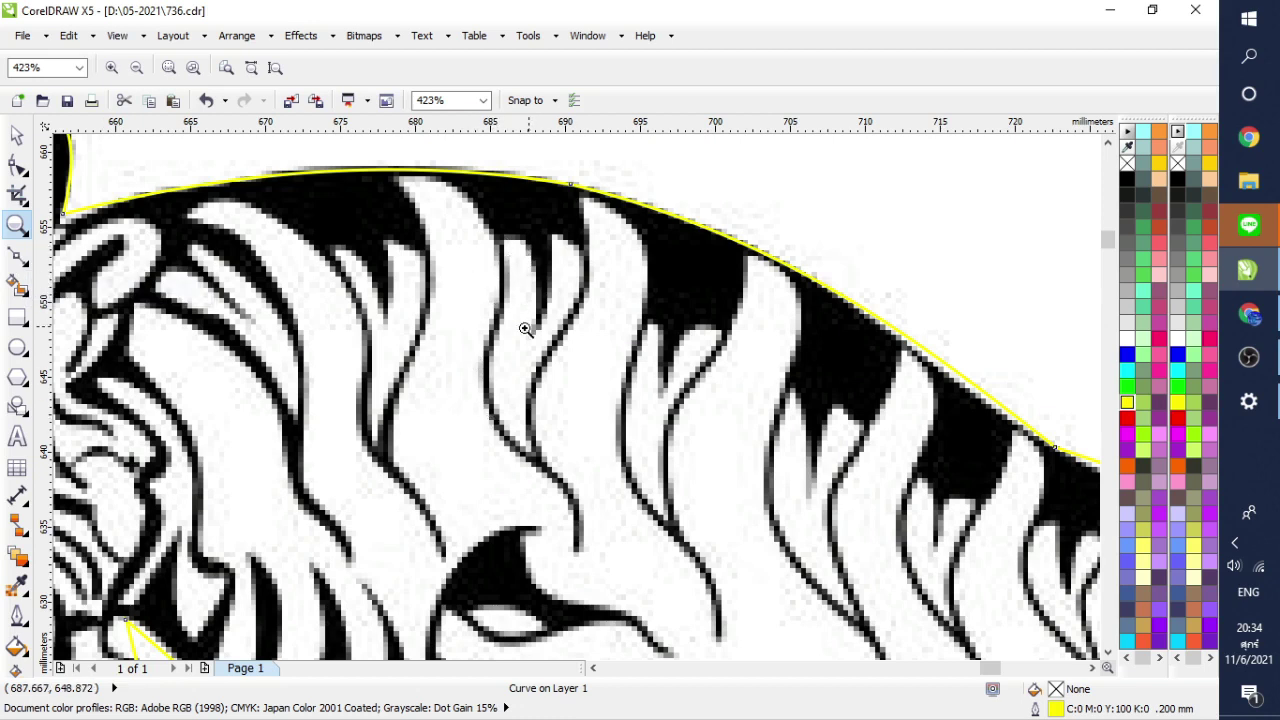
left_click(17, 256)
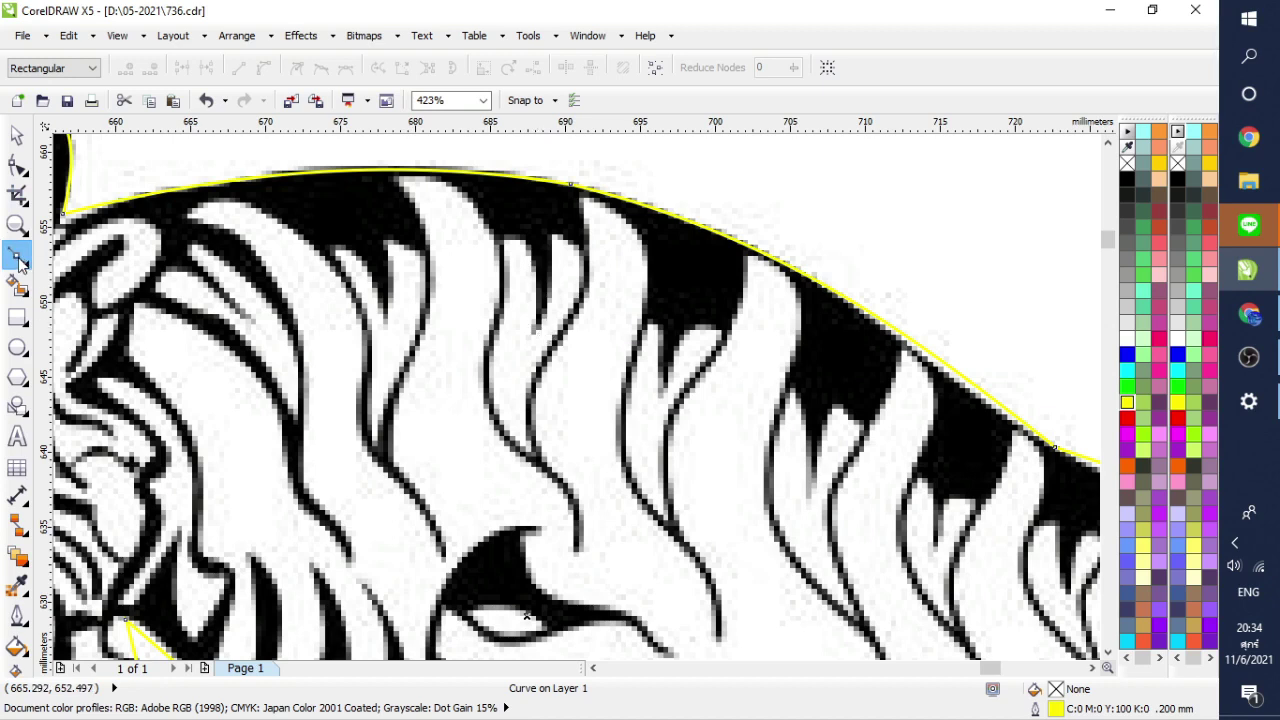
left_click(22, 259)
left_click(48, 260)
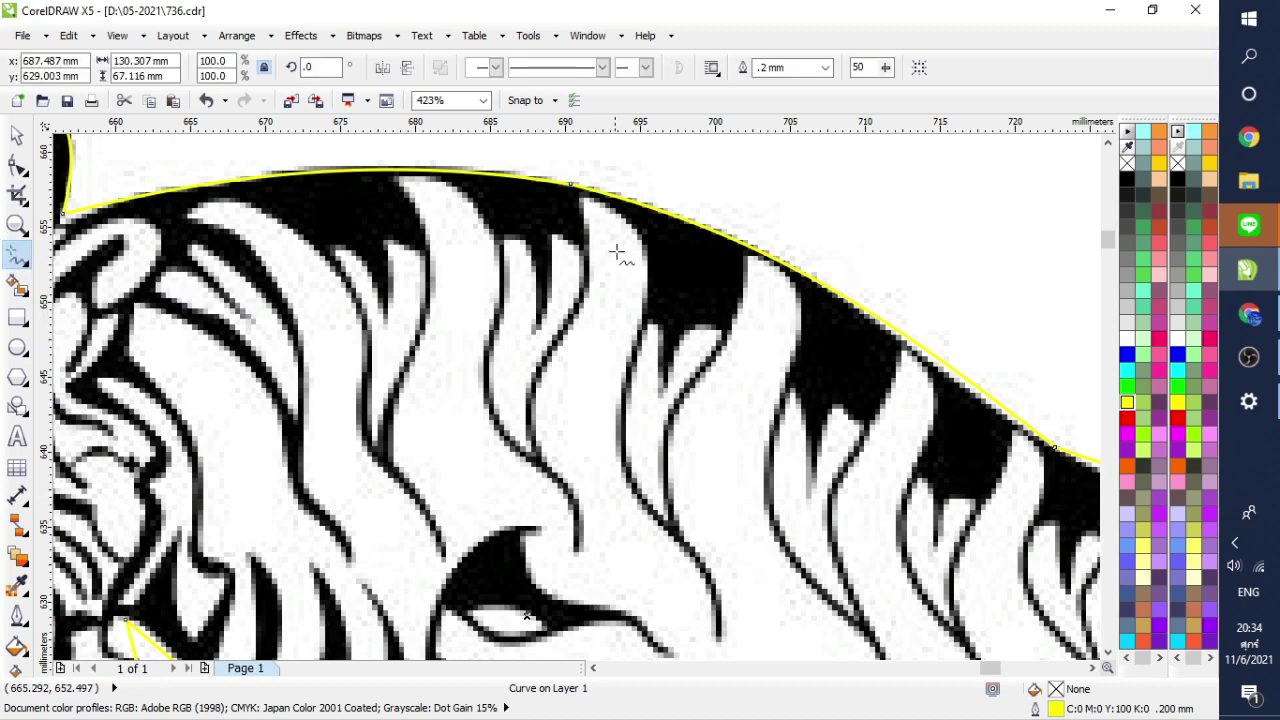
mouse_move(533, 328)
left_mouse_down()
mouse_move(516, 243)
mouse_move(504, 248)
mouse_move(489, 385)
mouse_move(532, 462)
mouse_move(529, 408)
mouse_move(593, 258)
mouse_move(572, 232)
mouse_move(533, 330)
left_mouse_up()
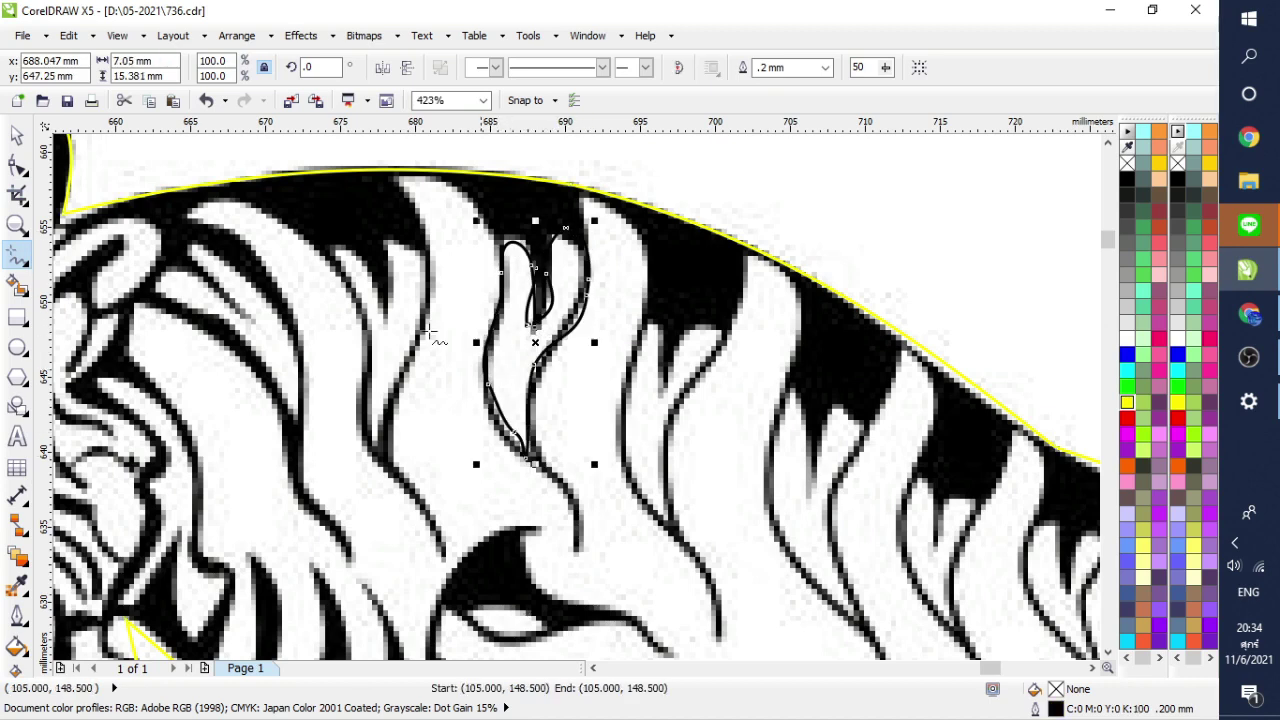
left_click(1127, 402)
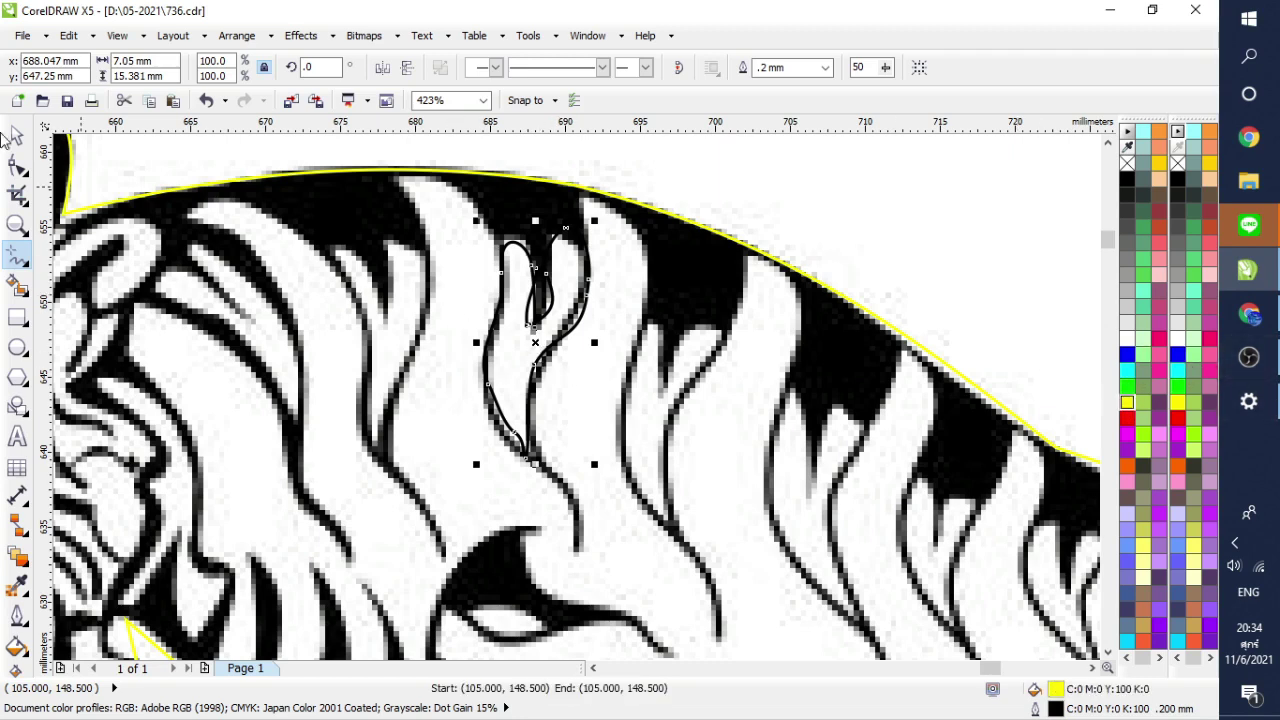
Step: Reshape the notch of the forked stripe curve by moving its inner nodes, delete the surplus ones and close the shape
left_click(16, 163)
left_click_drag(565, 234, 536, 250)
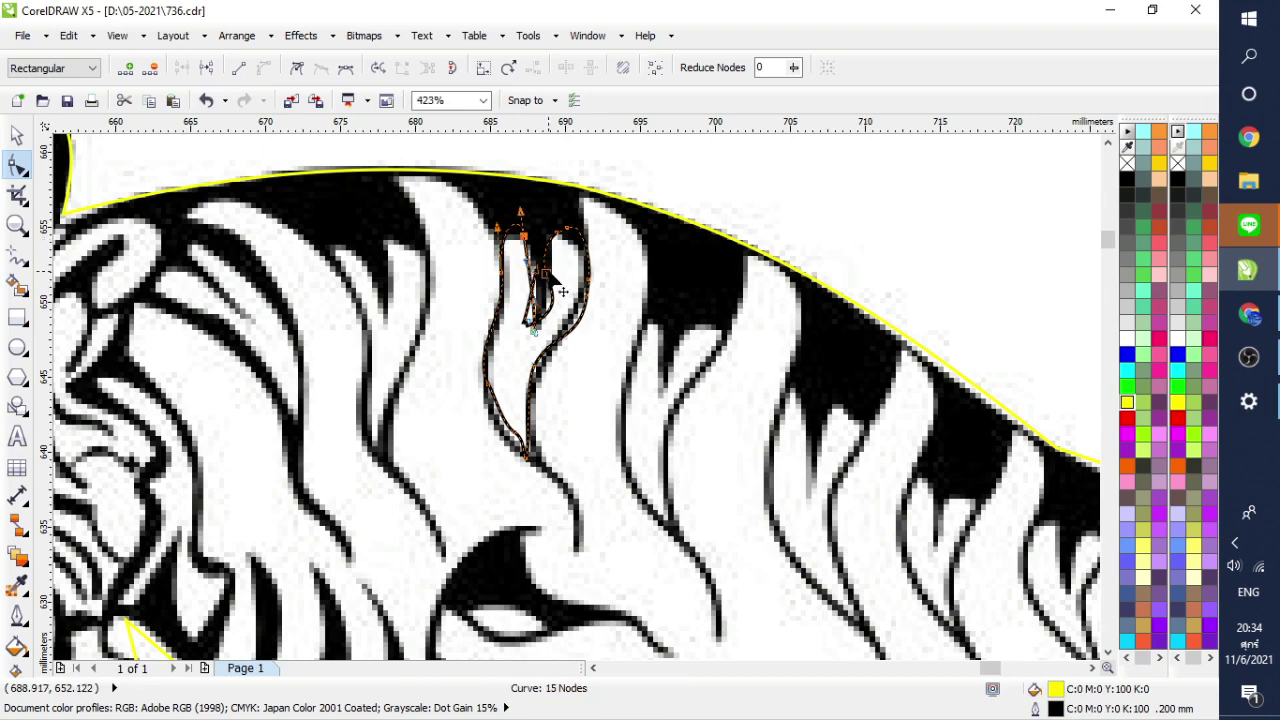
left_click_drag(534, 330, 518, 303)
double_click(521, 322)
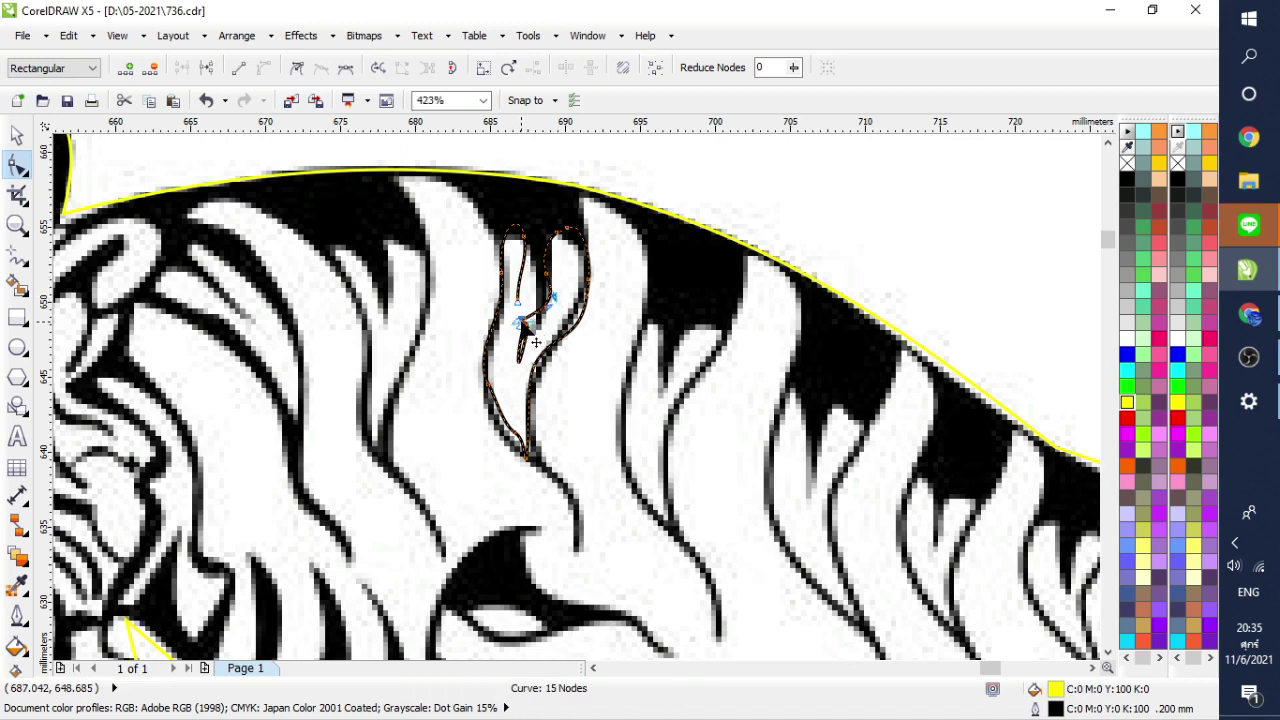
double_click(530, 338)
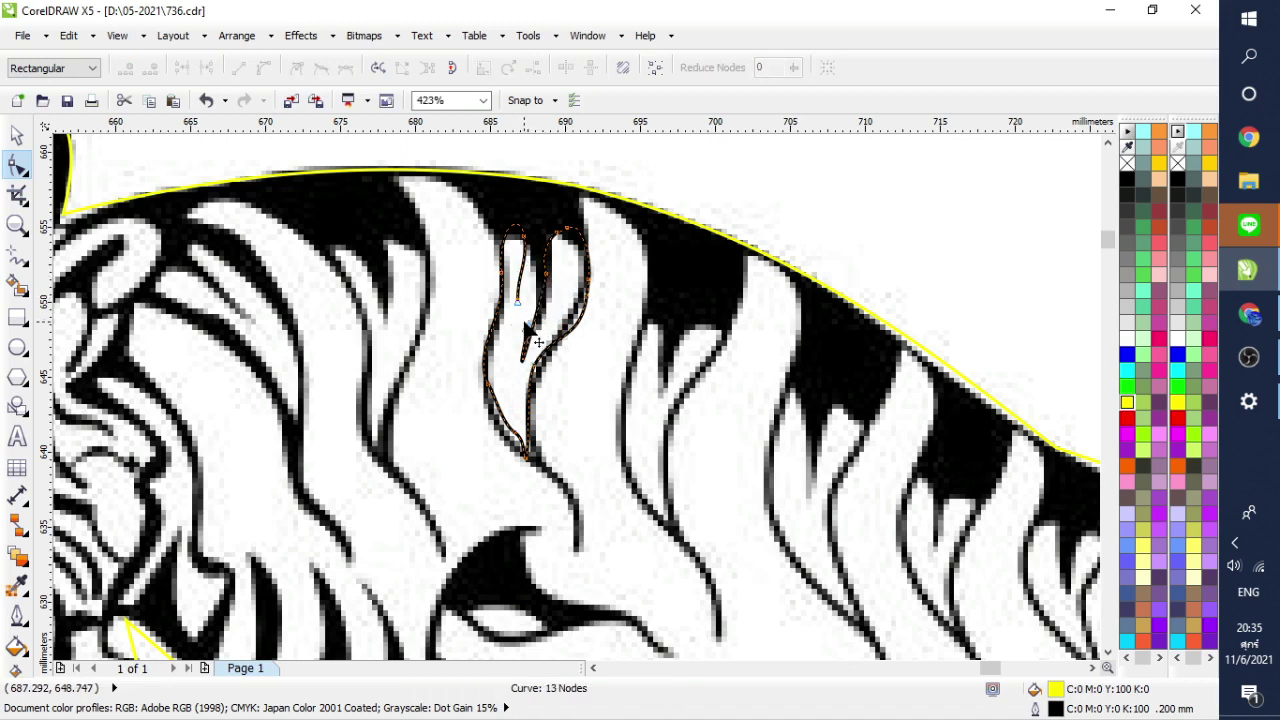
left_click_drag(526, 329, 515, 410)
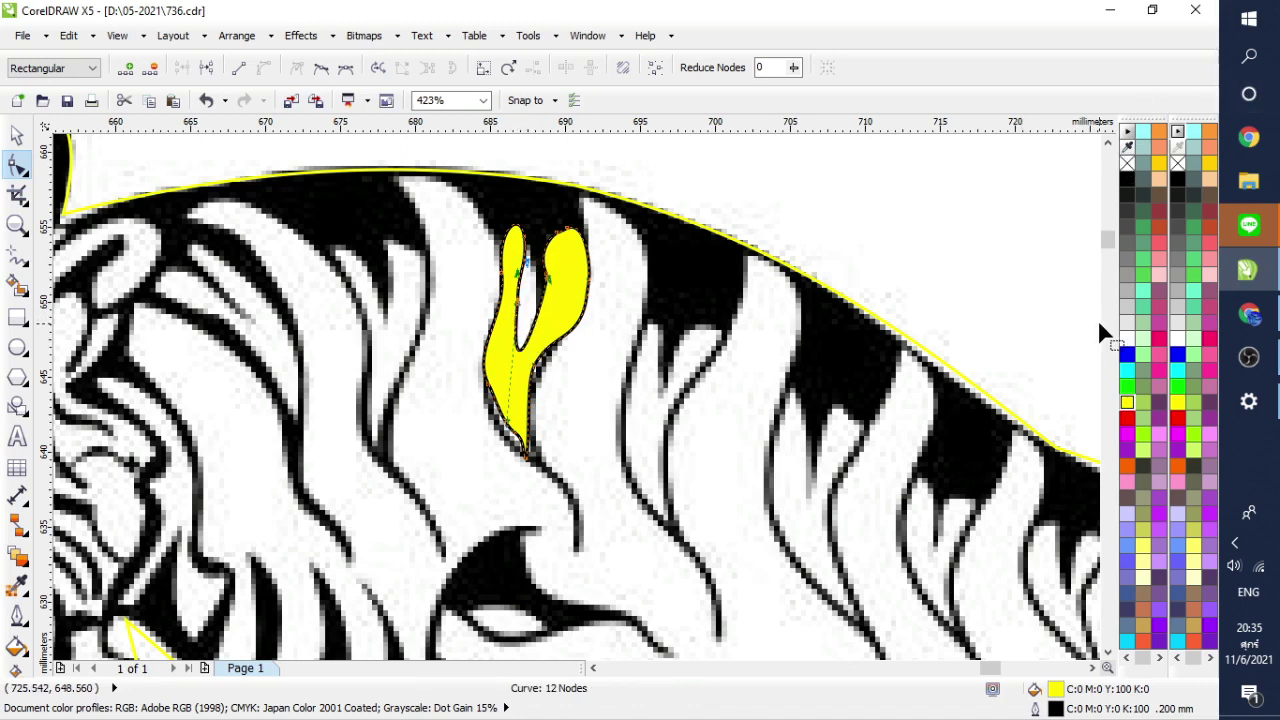
Step: Set the forked curve's outline to blue and remove its yellow fill
right_click(1127, 358)
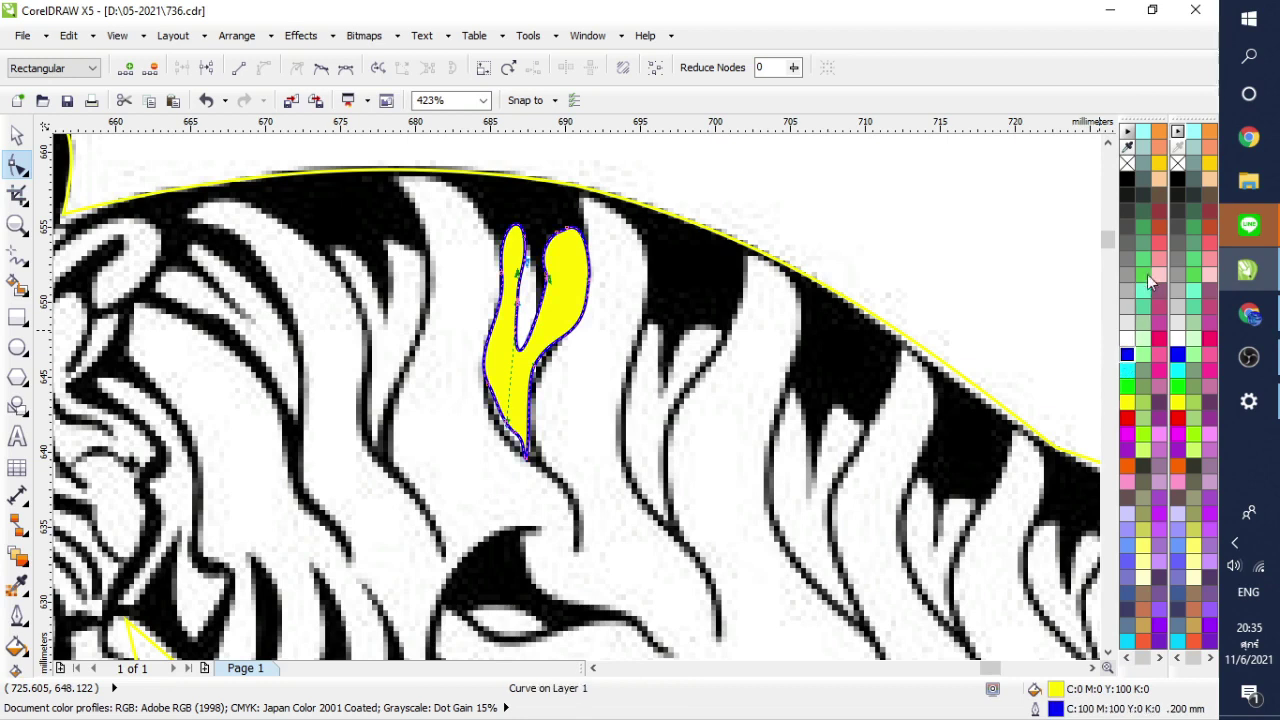
left_click(1127, 163)
left_click(523, 467)
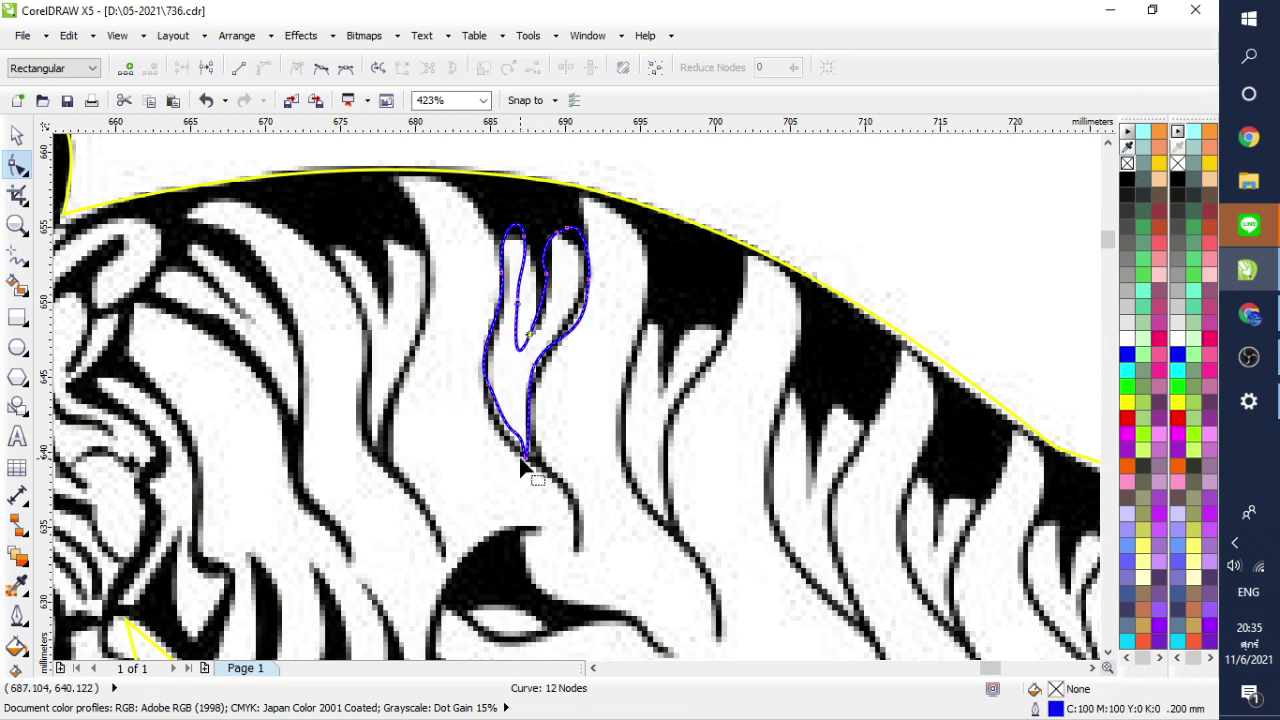
Step: Fit the forked curve's lower tip and left prong to the reference, and delete a surplus node in the notch
left_click_drag(526, 459, 507, 441)
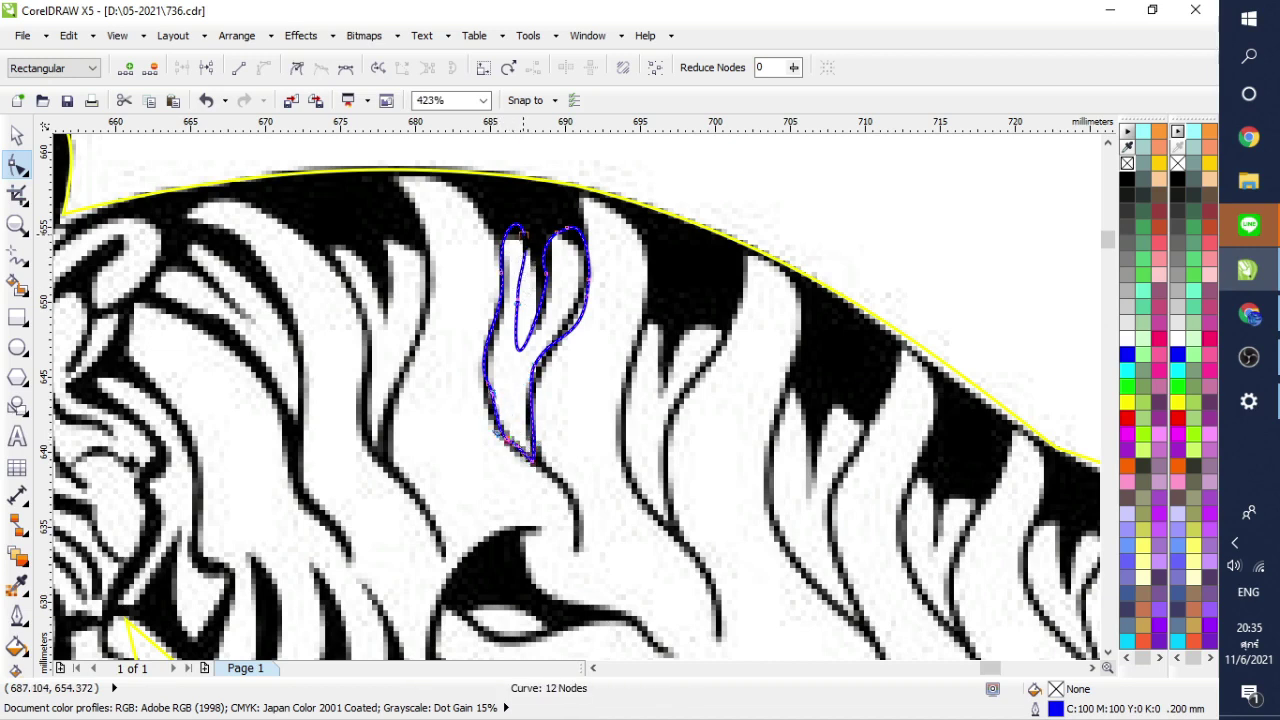
left_click_drag(523, 235, 537, 258)
left_click_drag(515, 350, 533, 336)
key("Delete")
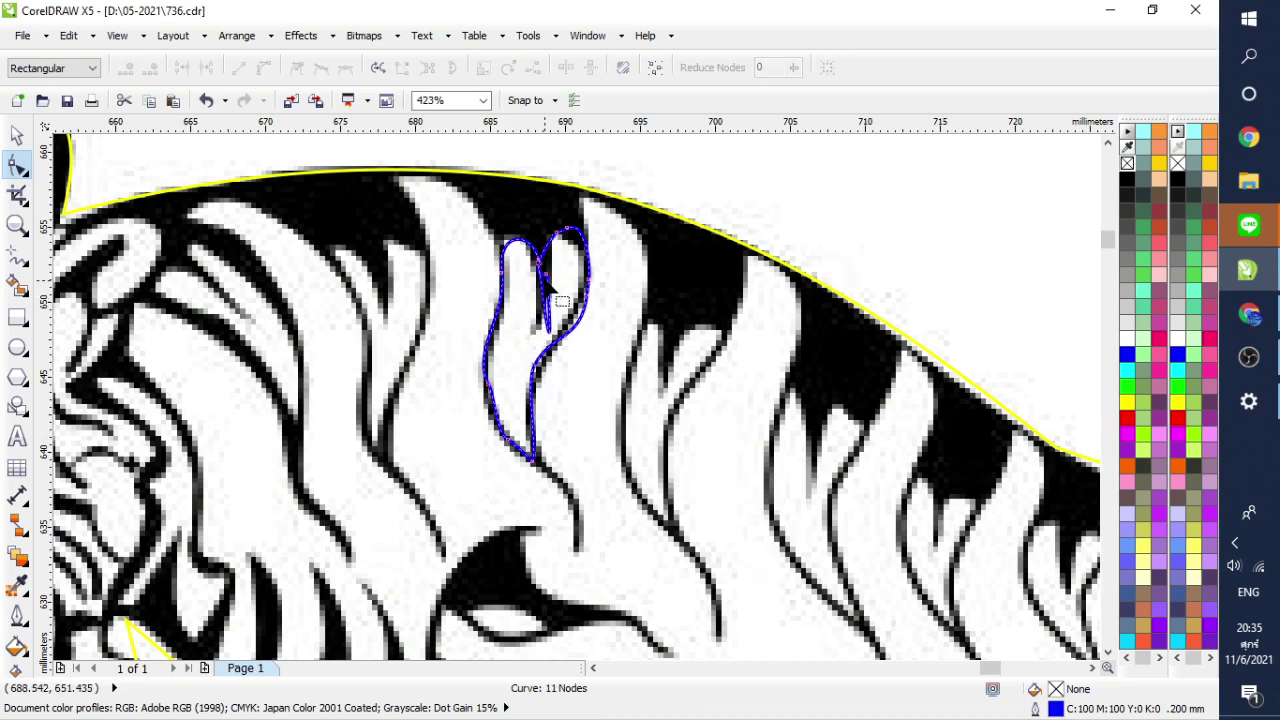
Step: Reshape the notch between the two prongs of the blue curve to follow the narrow black stripe
left_click(547, 273)
key("Delete")
left_click(545, 266)
left_click_drag(559, 284, 559, 266)
double_click(548, 321)
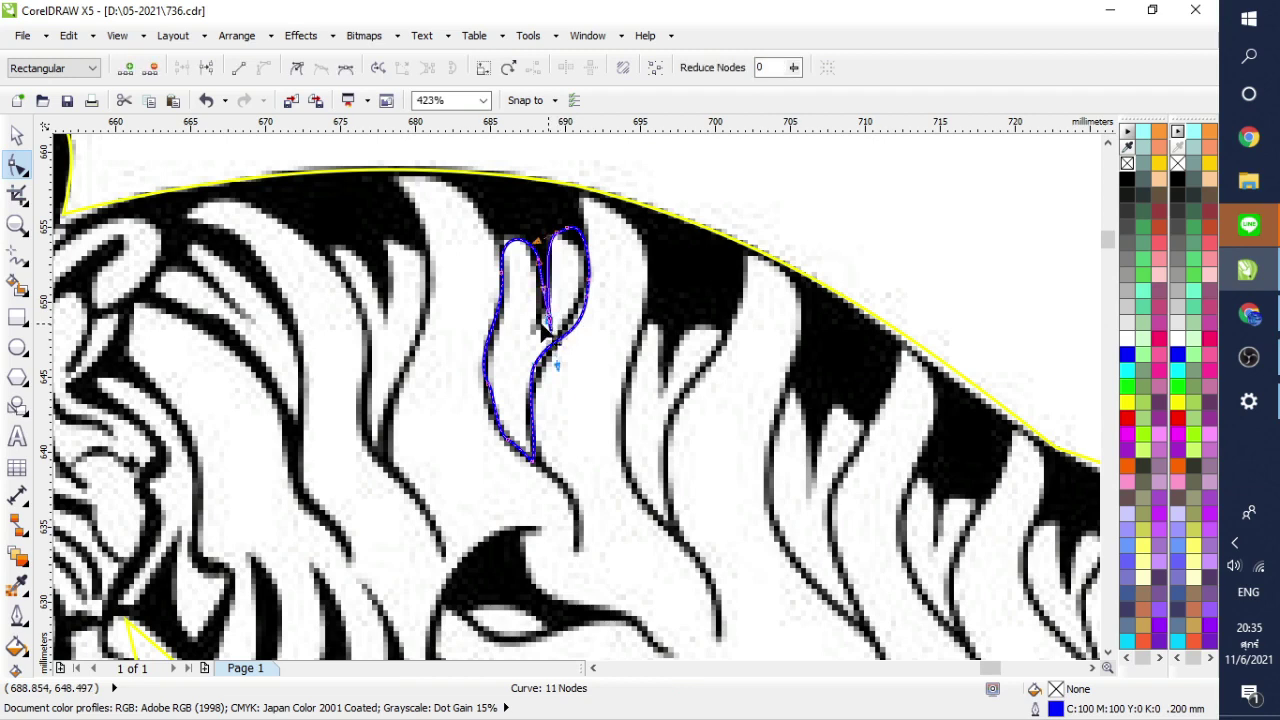
left_click_drag(548, 321, 558, 281)
Step: Fit the blue curve's right prong and lower sides to the white gap, deleting two surplus nodes on the right edge
left_click_drag(571, 226, 566, 314)
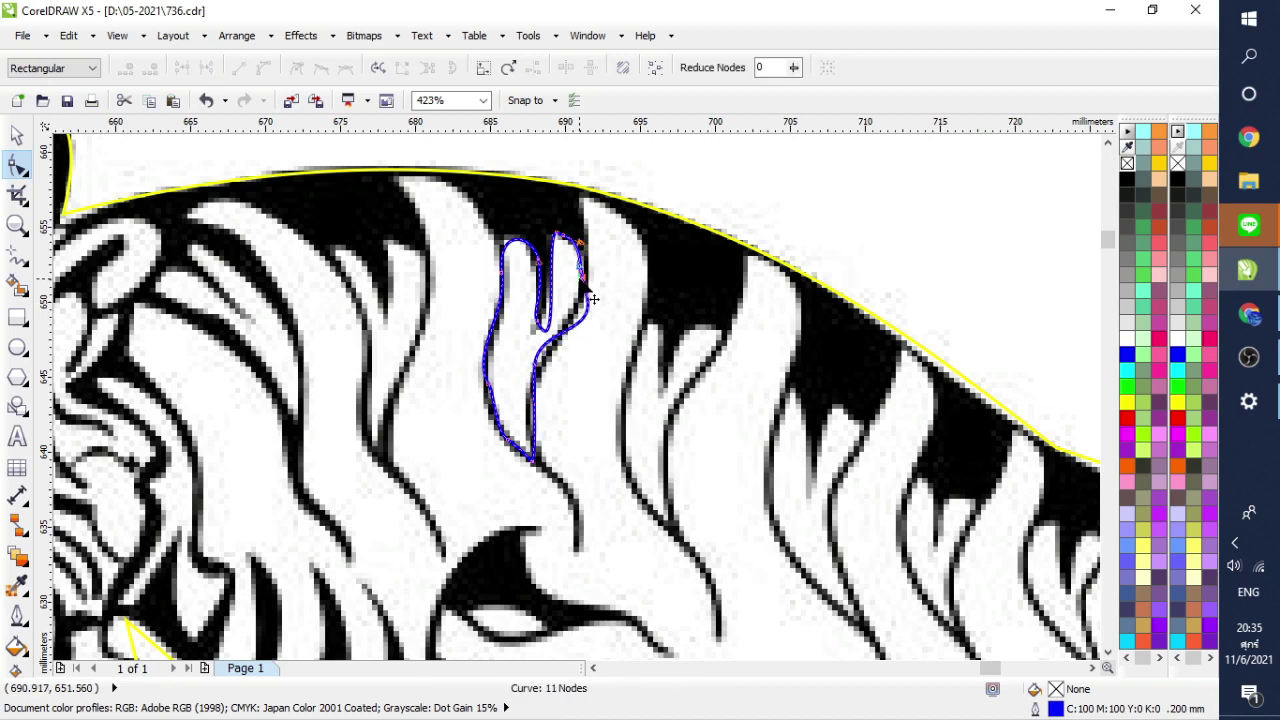
double_click(581, 278)
double_click(588, 298)
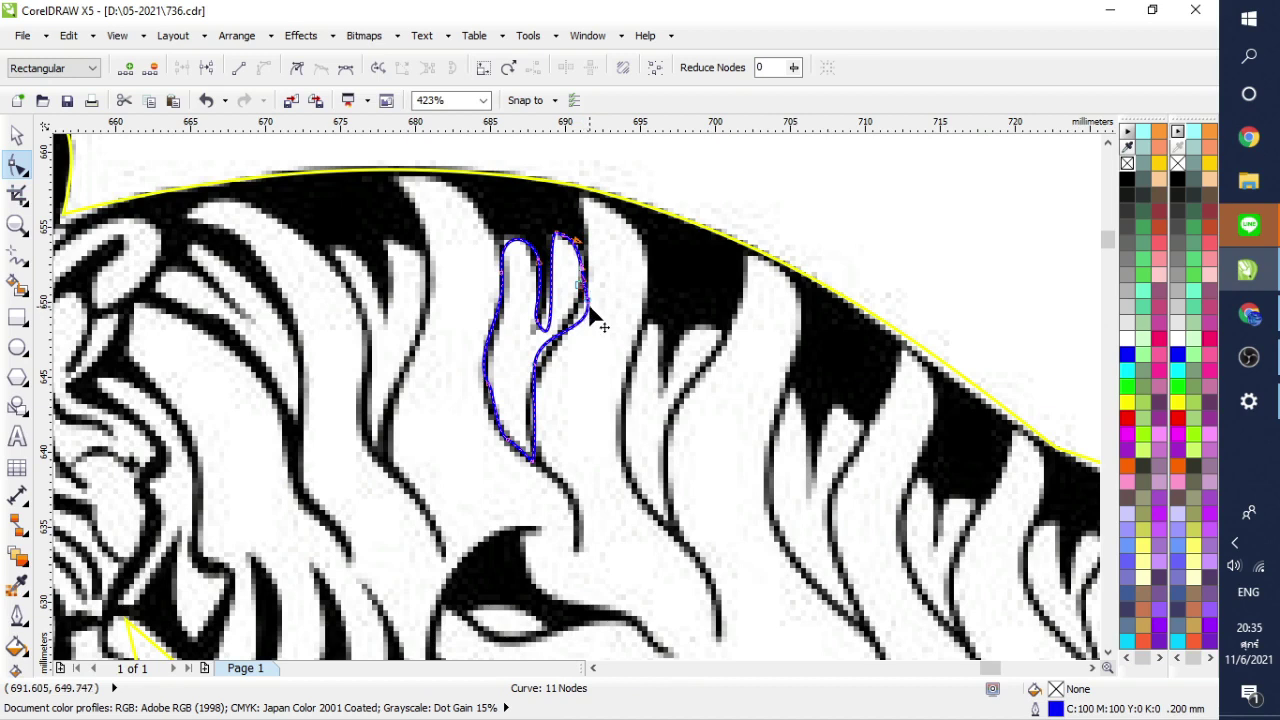
double_click(589, 298)
double_click(582, 284)
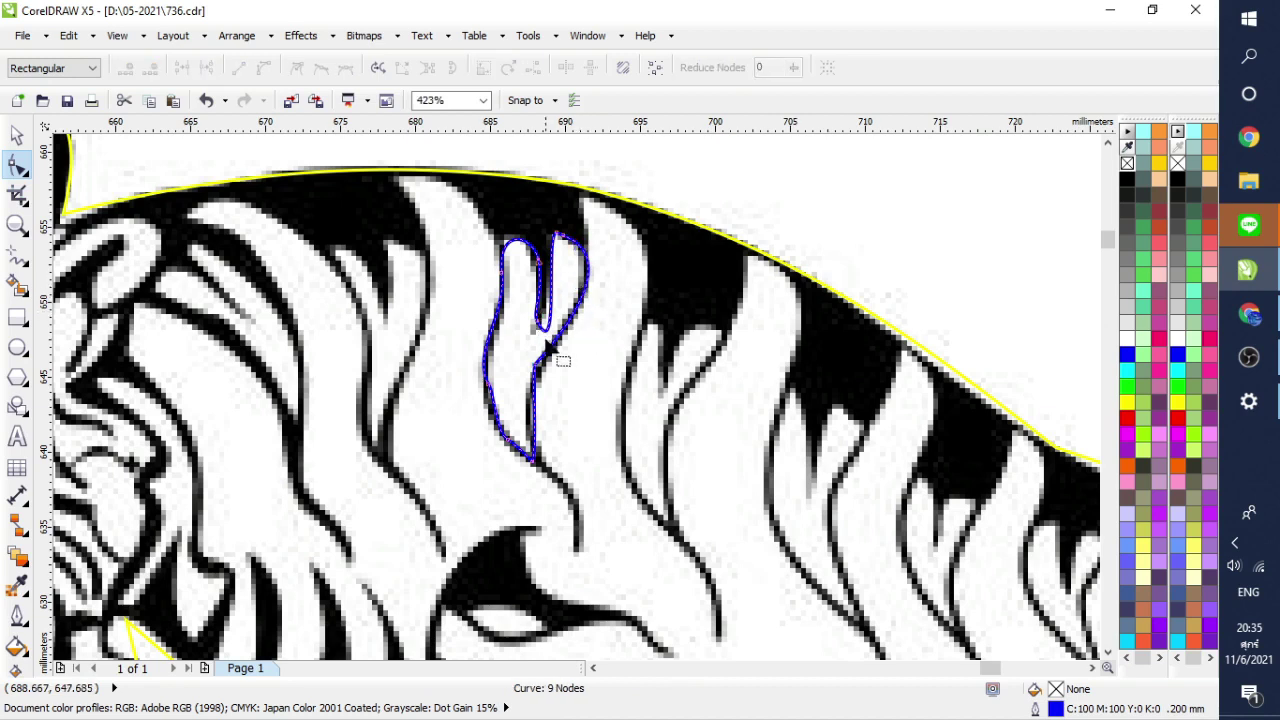
left_click_drag(532, 460, 532, 451)
left_click_drag(533, 400, 495, 362)
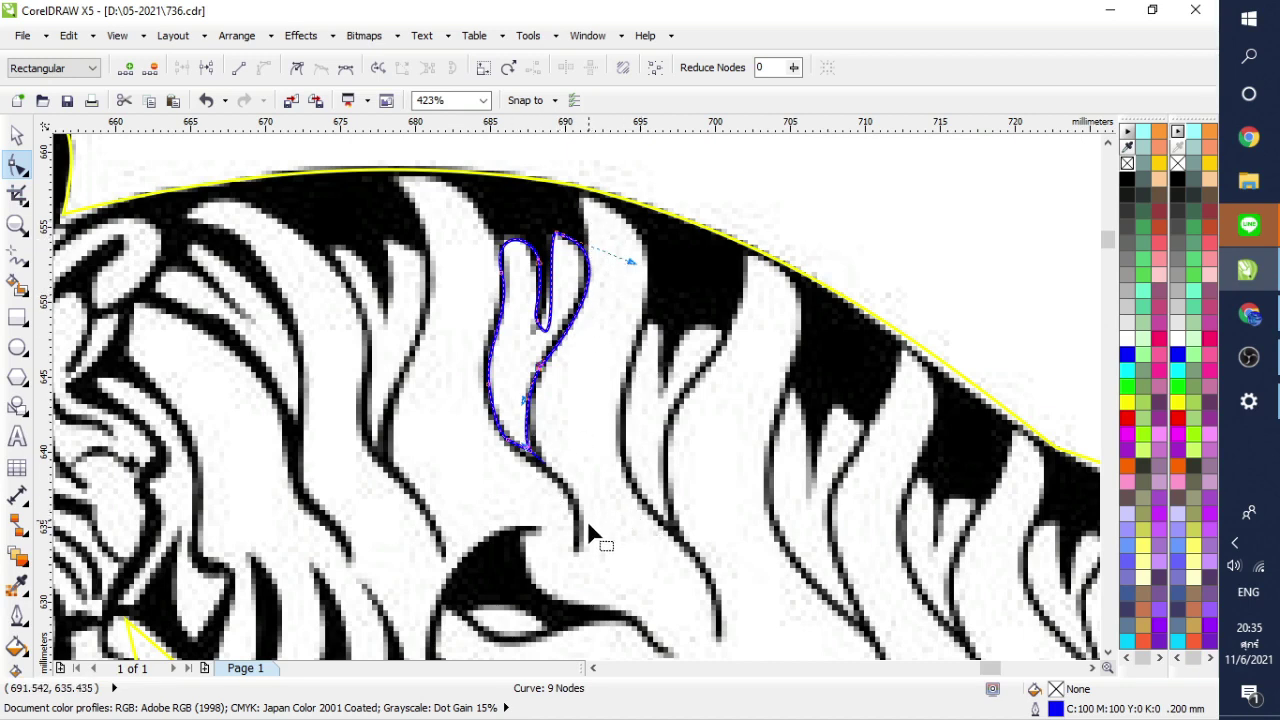
Step: Sketch a freehand curve about 16 by 31 mm along the neighbouring back stripes and bend its left edge towards the blue curve
left_click(18, 256)
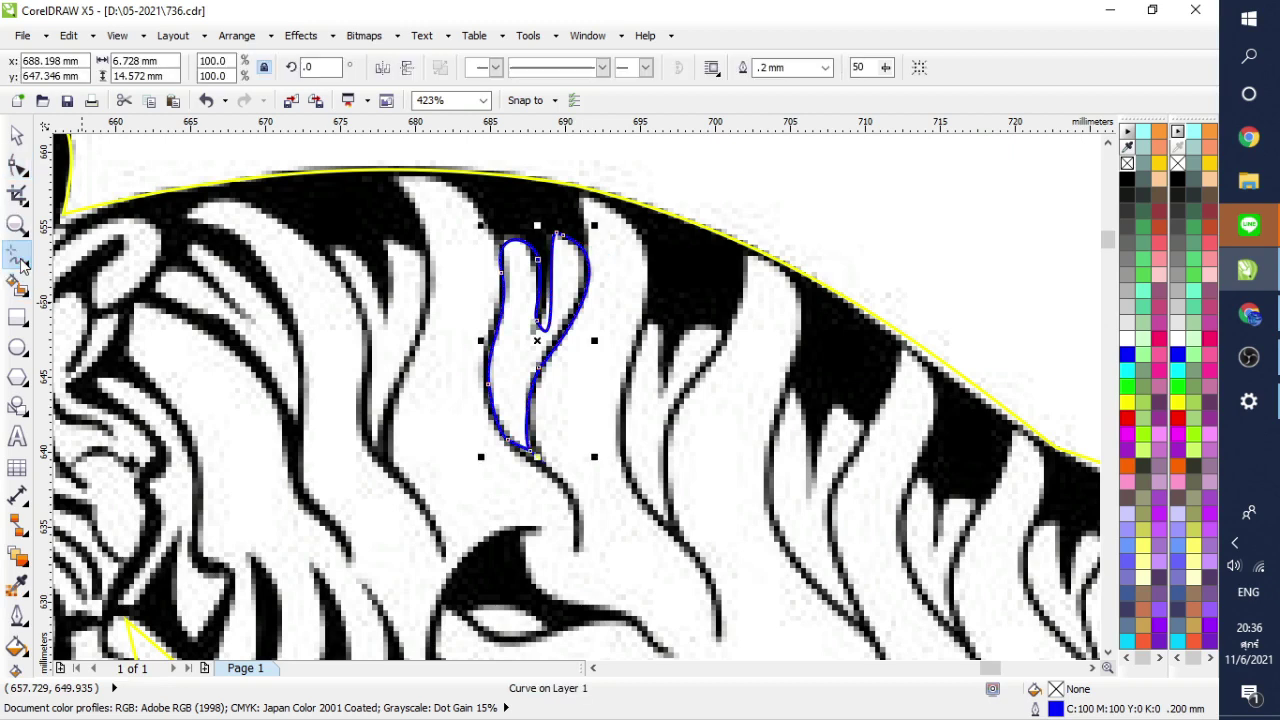
mouse_move(586, 545)
left_mouse_down()
mouse_move(585, 495)
mouse_move(535, 440)
mouse_move(601, 272)
mouse_move(597, 188)
mouse_move(627, 215)
mouse_move(645, 280)
mouse_move(625, 353)
mouse_move(633, 457)
mouse_move(724, 623)
mouse_move(716, 640)
mouse_move(735, 622)
mouse_move(659, 540)
mouse_move(656, 423)
mouse_move(744, 316)
mouse_move(753, 276)
mouse_move(771, 294)
mouse_move(760, 468)
left_mouse_up()
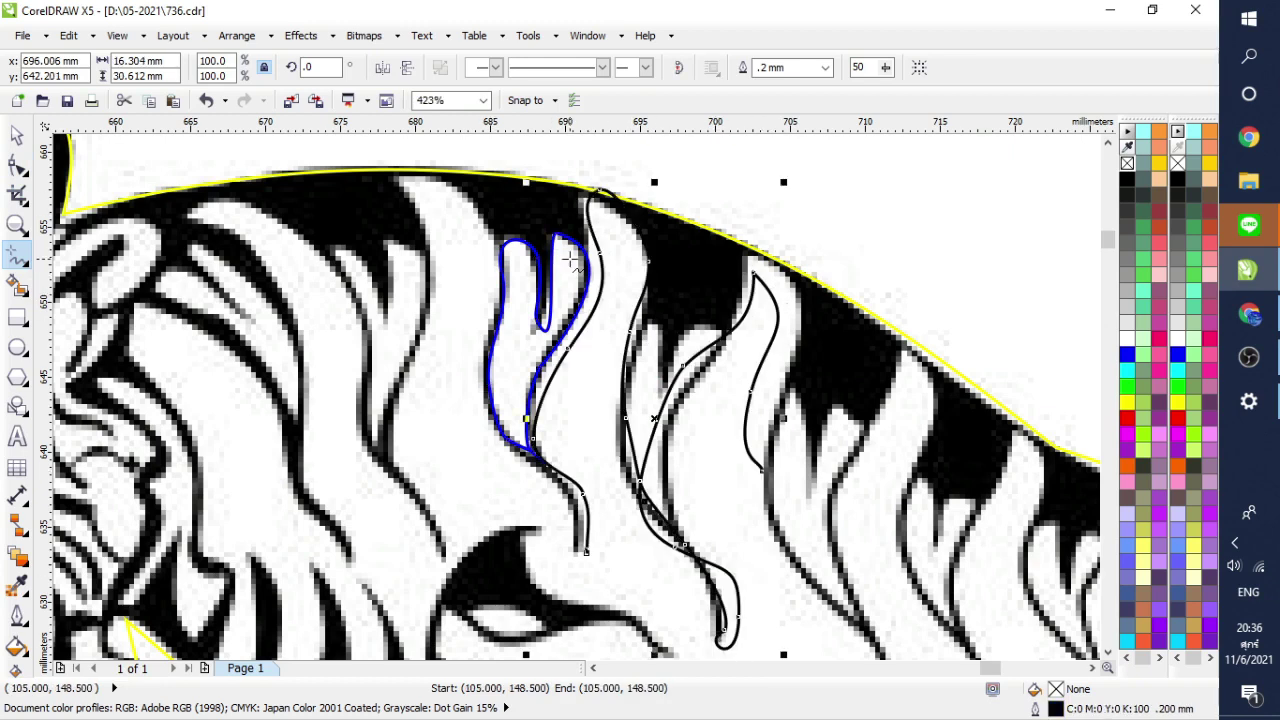
left_click(17, 165)
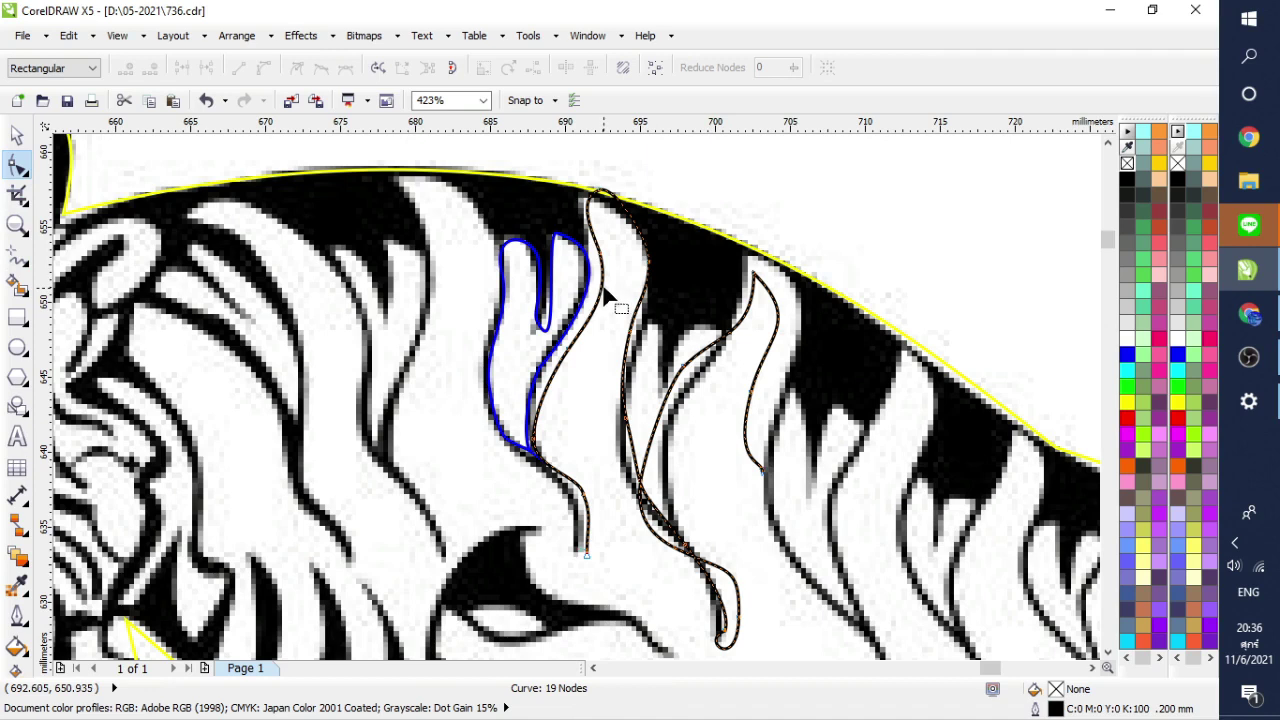
left_click_drag(600, 271, 584, 284)
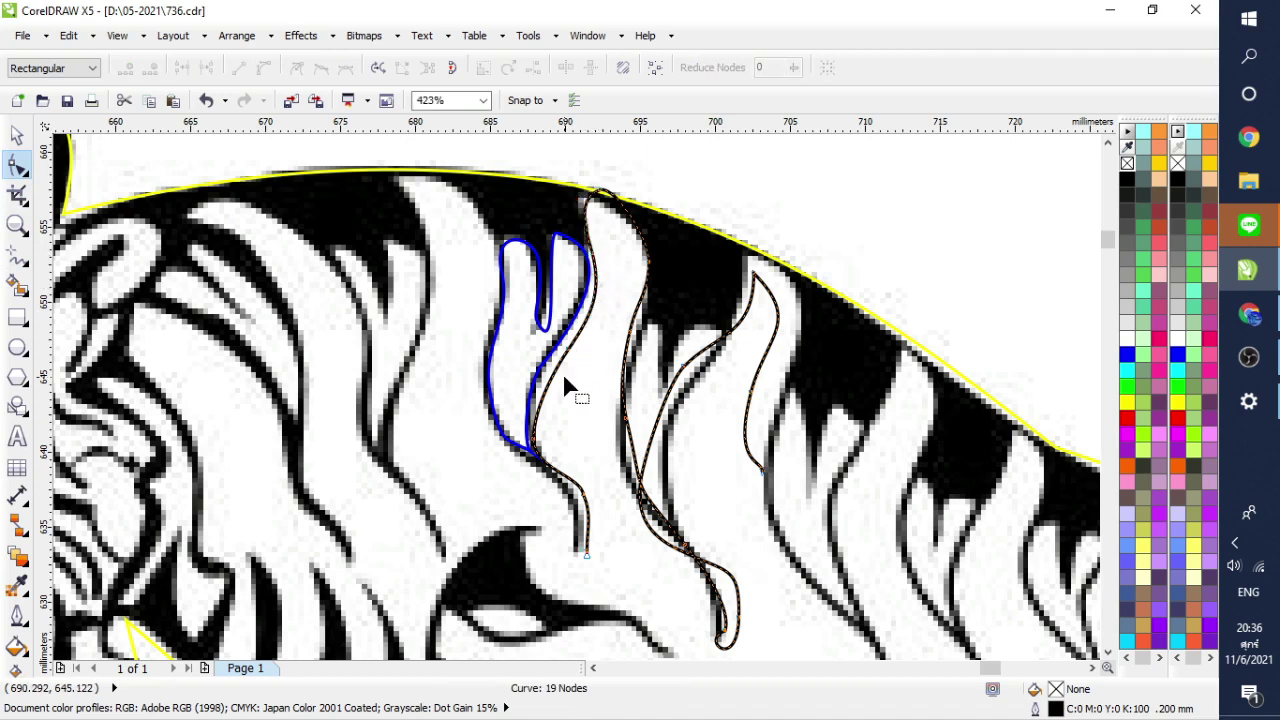
mouse_move(563, 353)
left_mouse_down()
mouse_move(563, 365)
mouse_move(580, 334)
mouse_move(559, 349)
left_mouse_up()
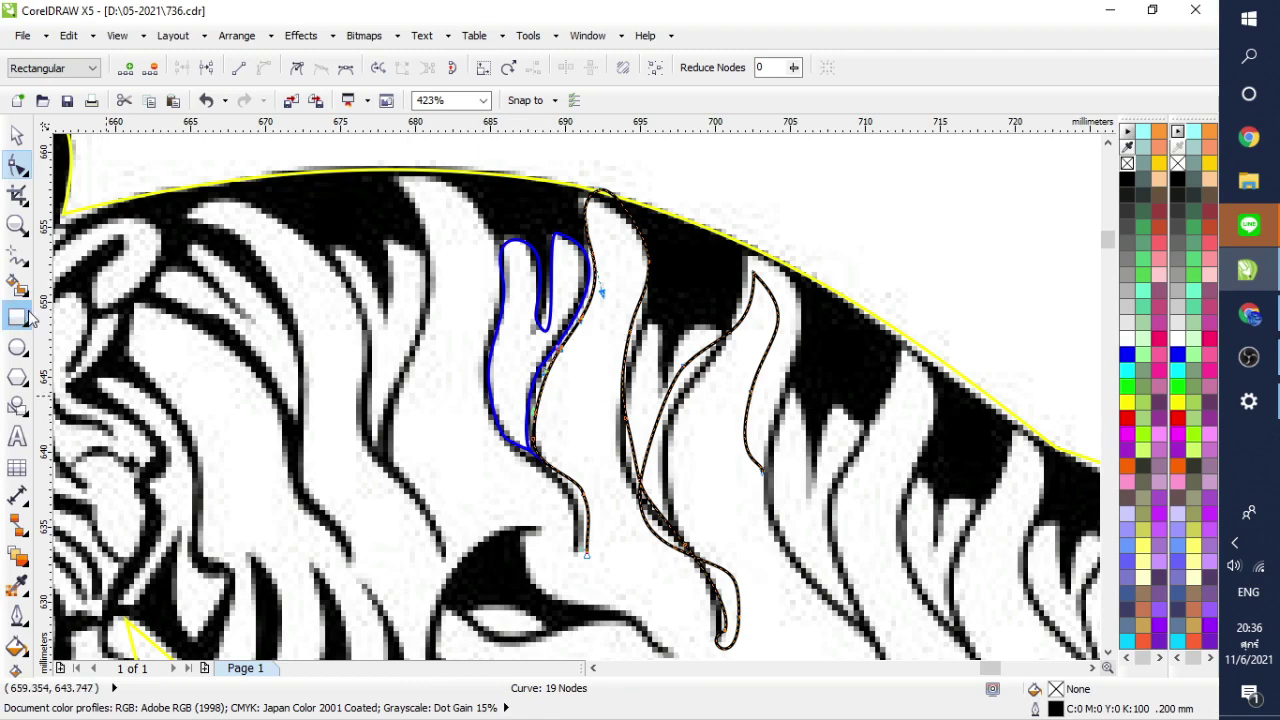
Step: Remove the white outline from the blue stripe lines on the back of the upper blue-grey and yellow tiger
left_click(17, 226)
right_click(709, 372)
right_click(709, 372)
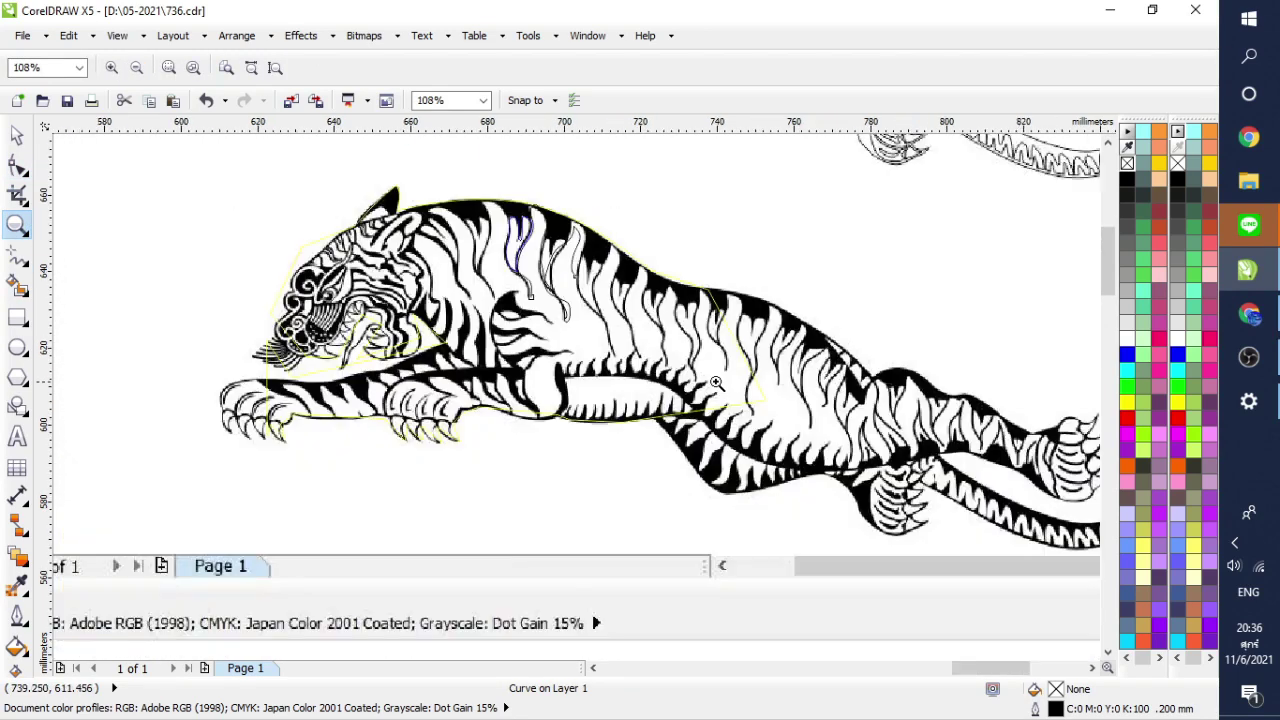
key("F4")
left_click_drag(652, 372, 530, 448)
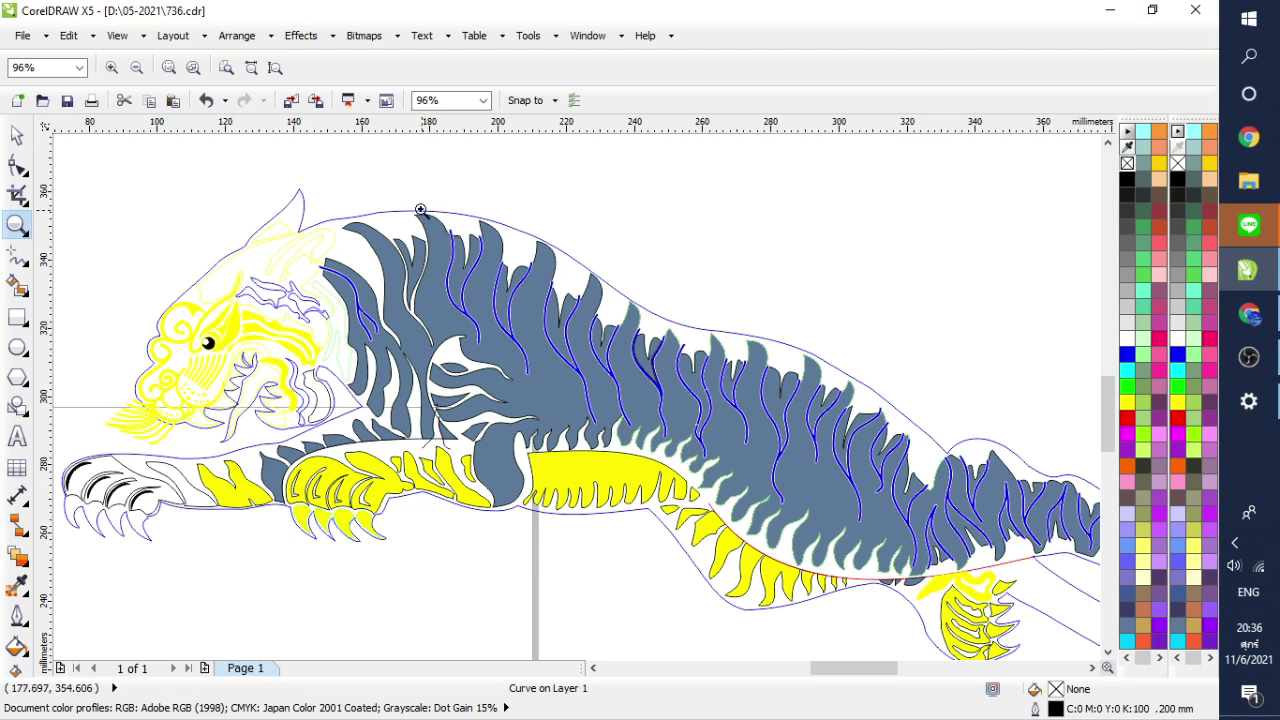
left_click_drag(571, 320, 572, 320)
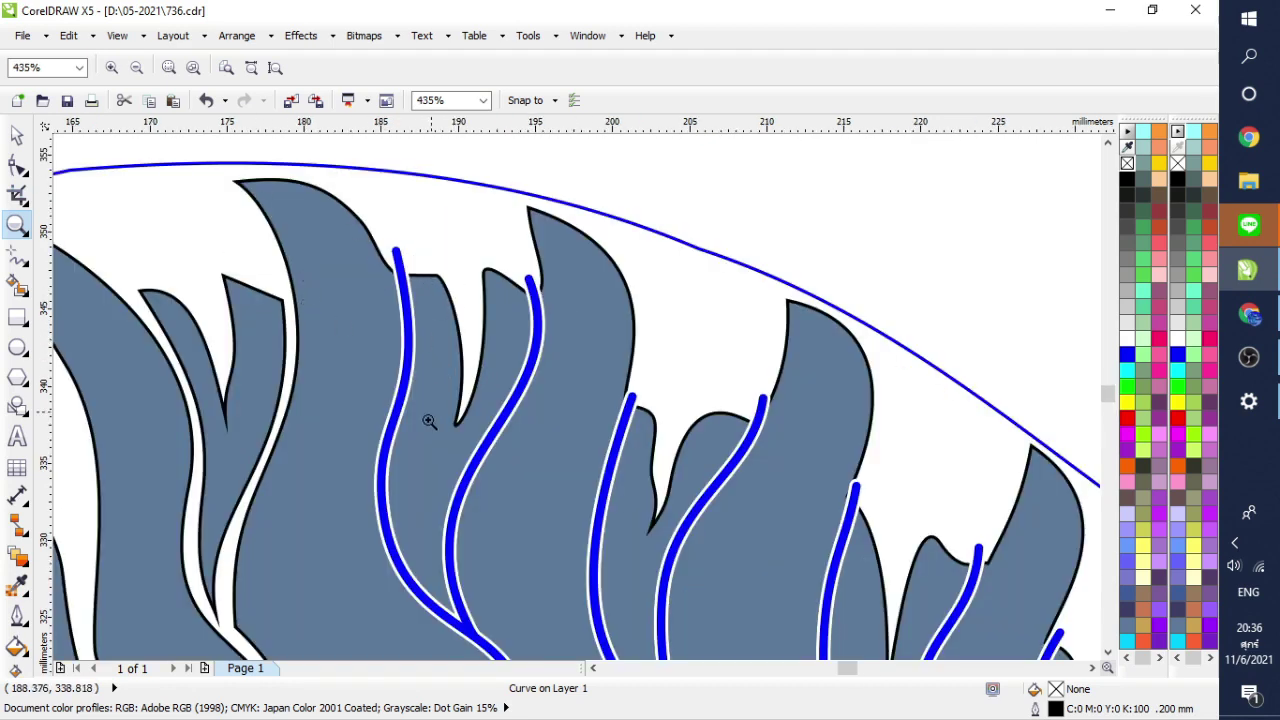
right_click(471, 351)
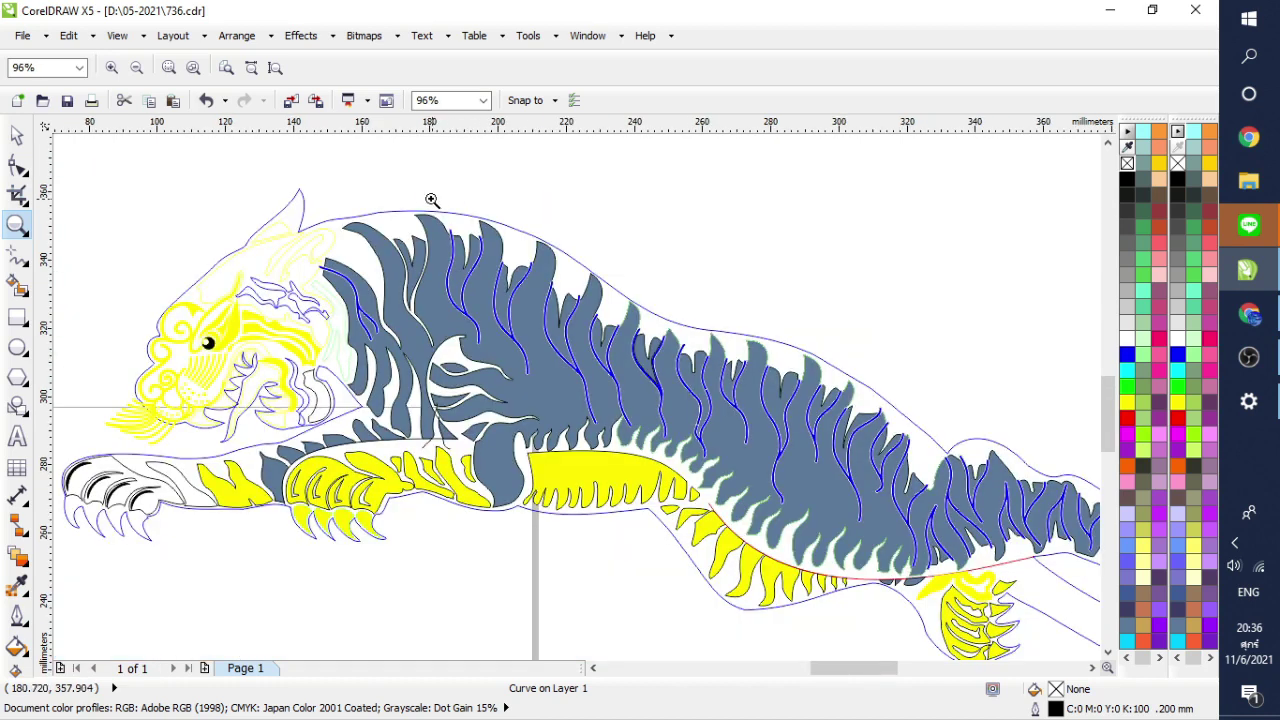
left_click_drag(432, 200, 552, 403)
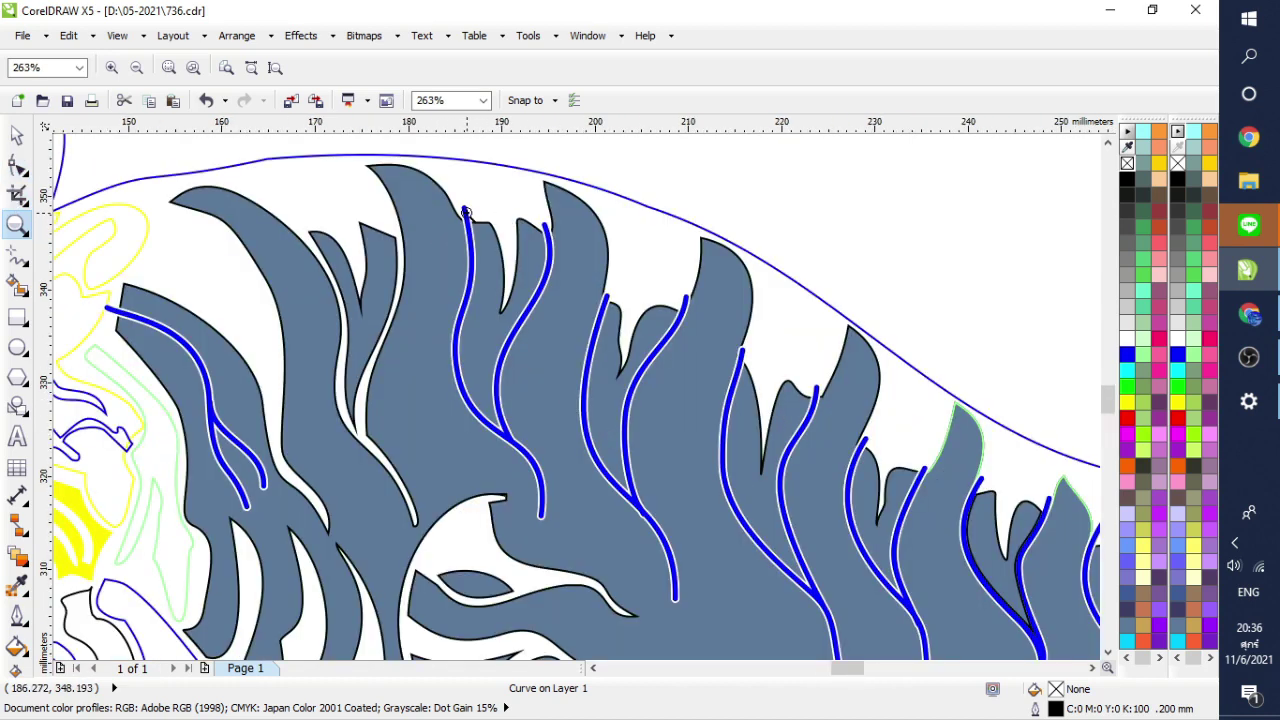
key("space")
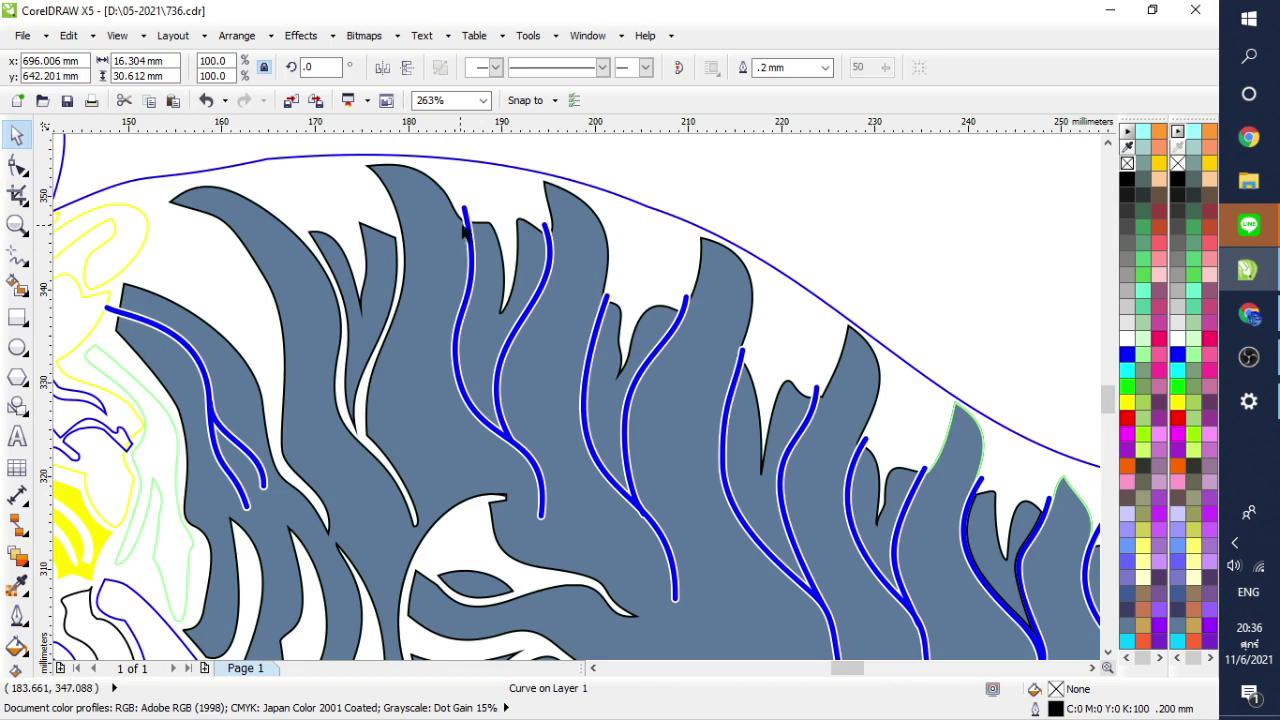
left_click(466, 220)
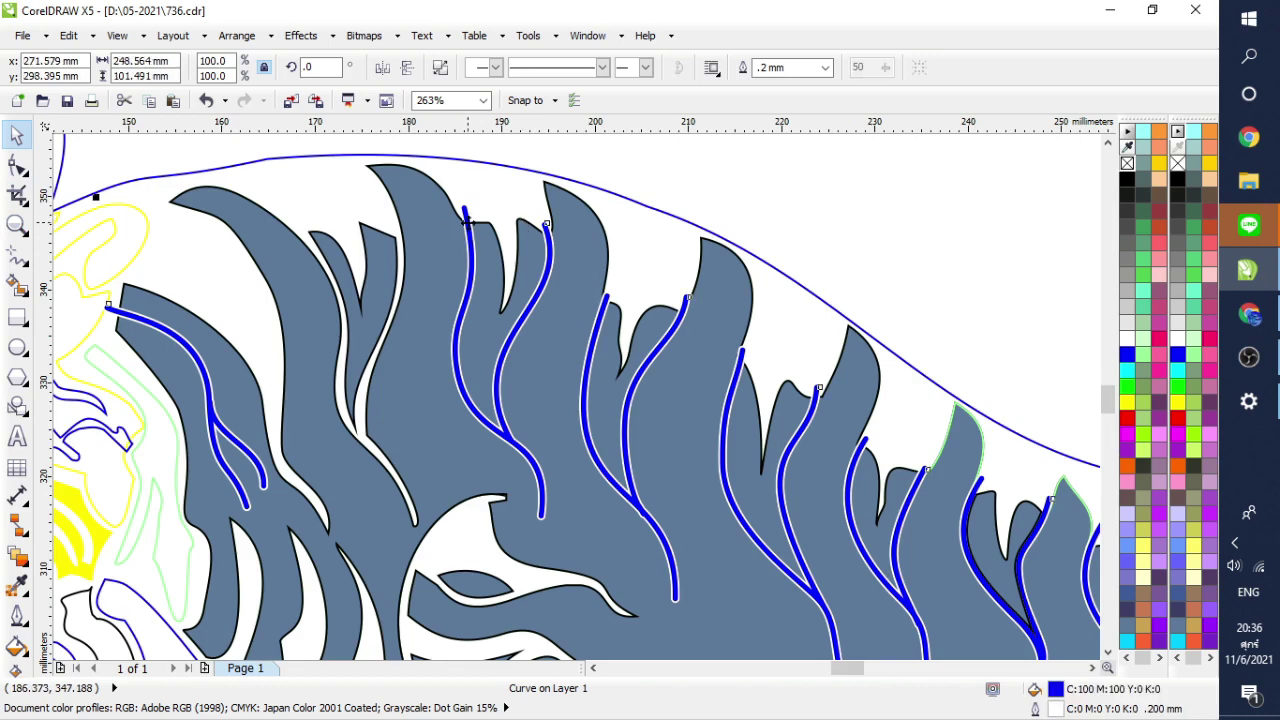
right_click(1127, 162)
left_click(681, 178)
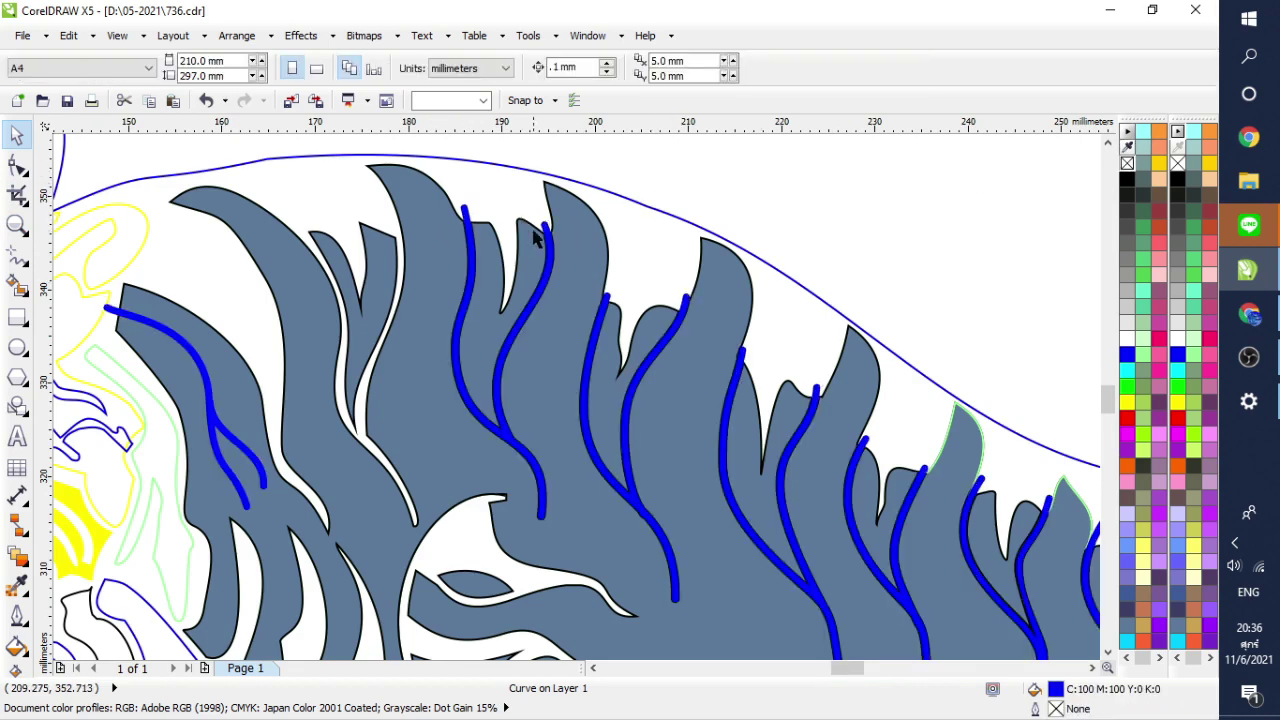
Step: Select the combined blue stripe lines and inspect their nodes along the tiger's back
left_click(548, 230)
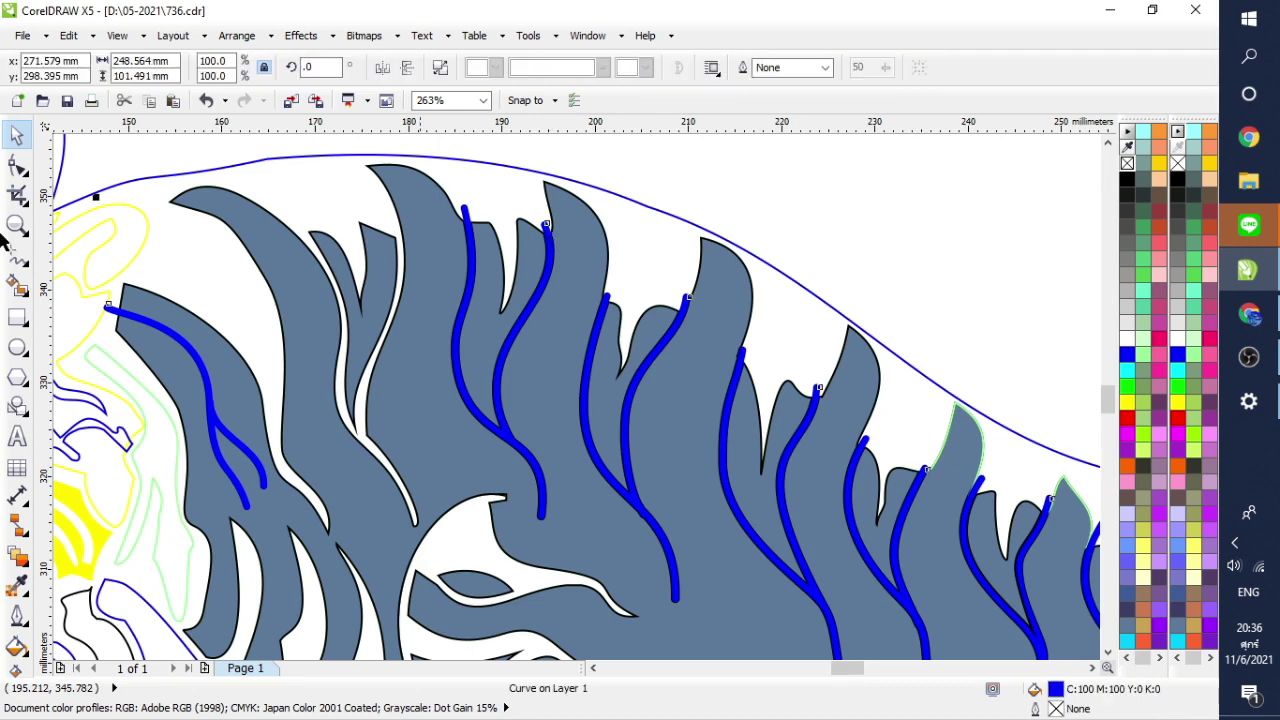
left_click(17, 165)
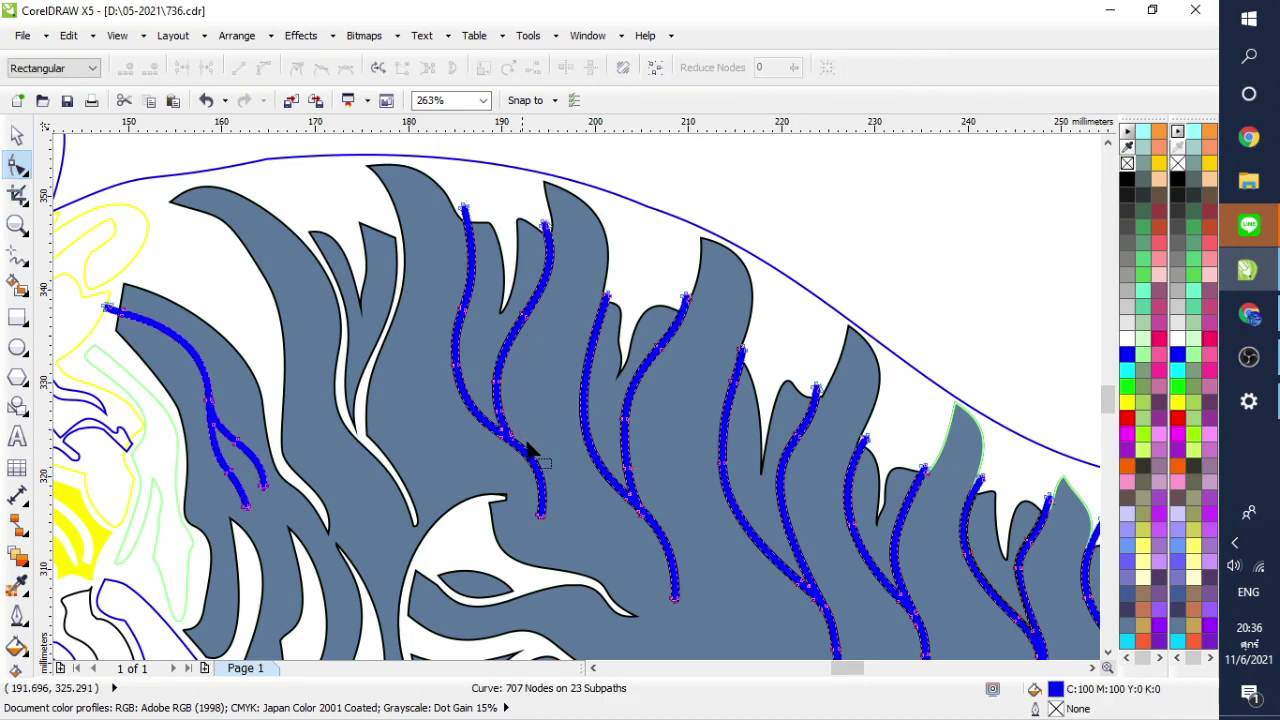
left_click(17, 227)
scroll(442, 250, "down", 3)
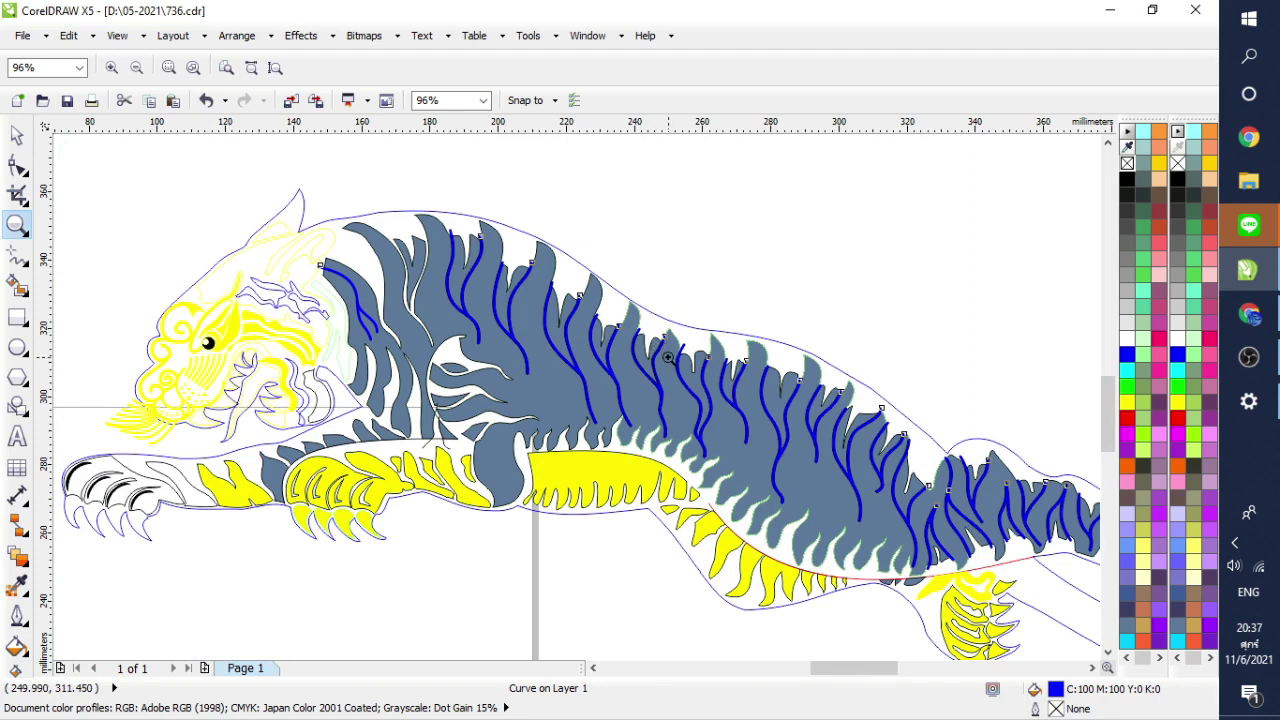
Step: Move the combined blue stripe lines off the lower tiger's back to expose the gaps beneath, and undo the move
scroll(668, 357, "down", 5)
left_click_drag(565, 478, 628, 521)
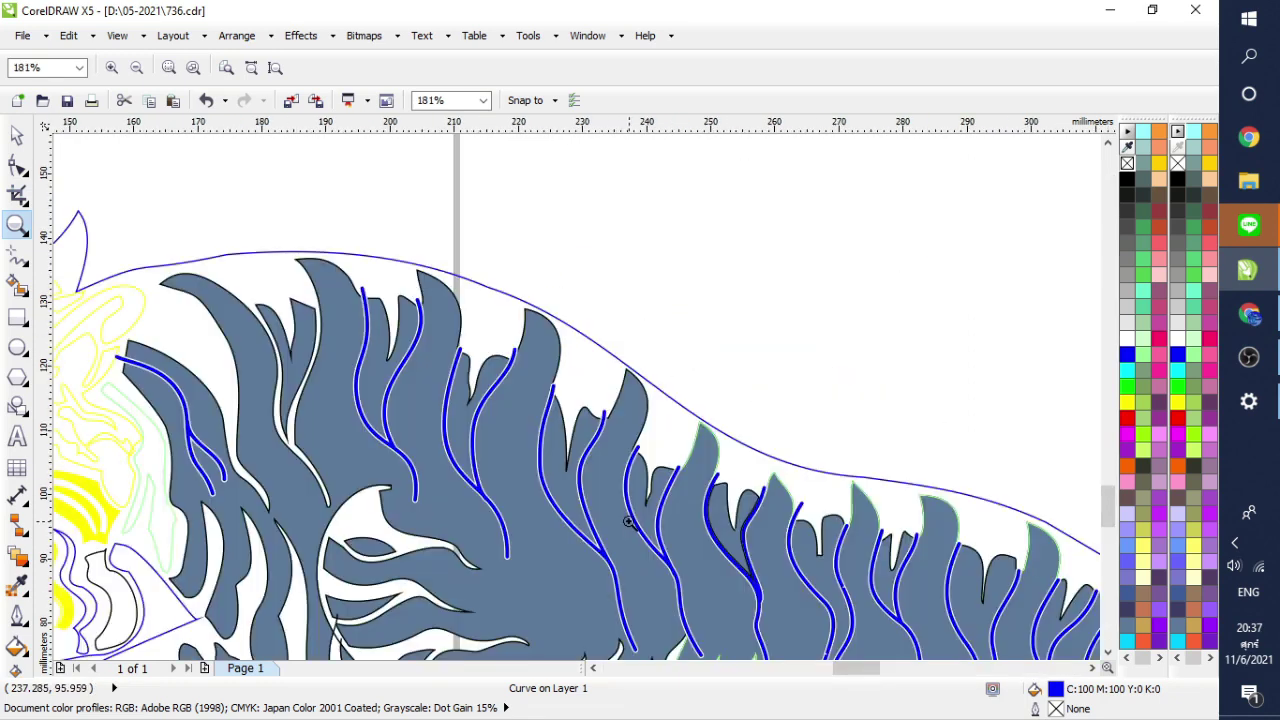
scroll(620, 488, "down", 6)
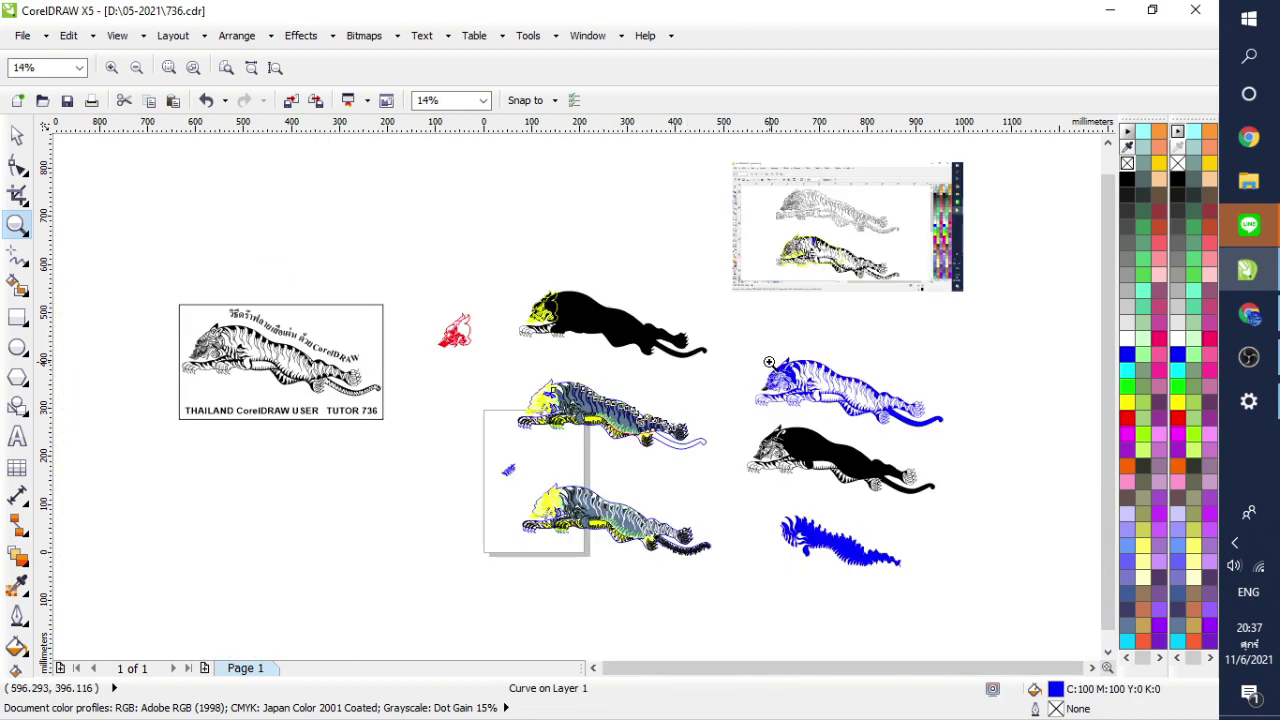
left_click_drag(576, 392, 605, 430)
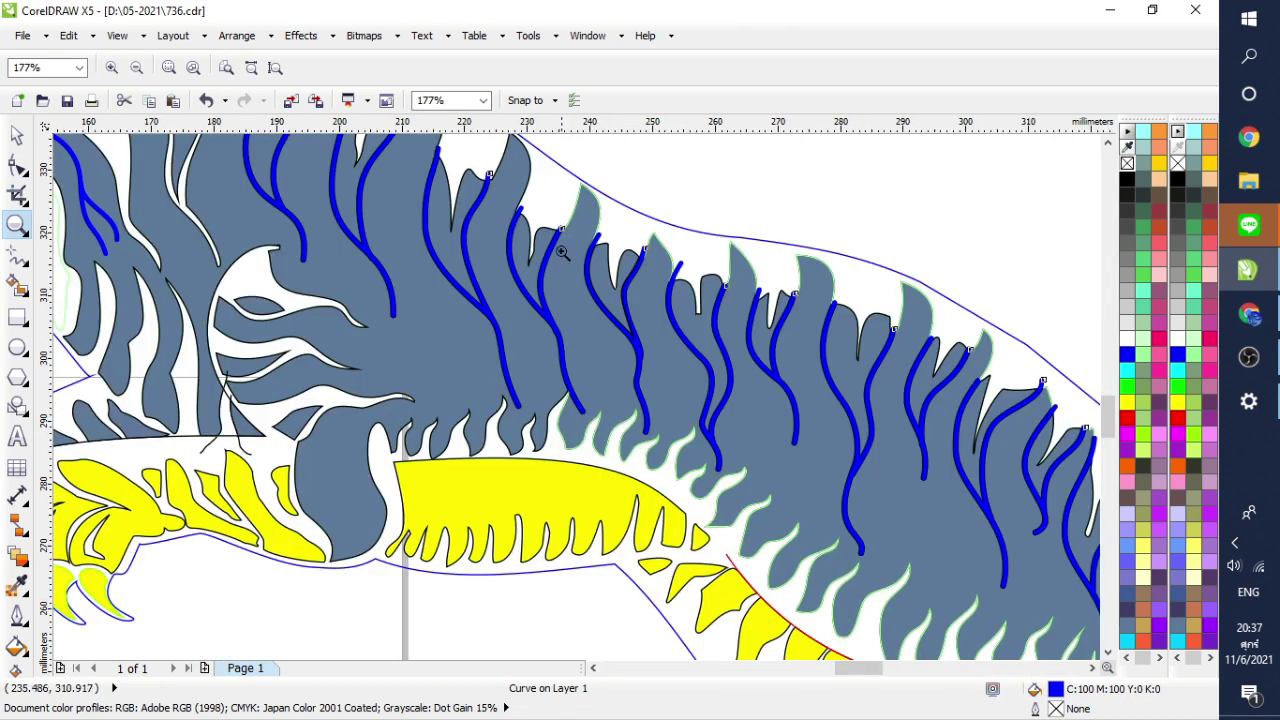
scroll(588, 541, "down", 6)
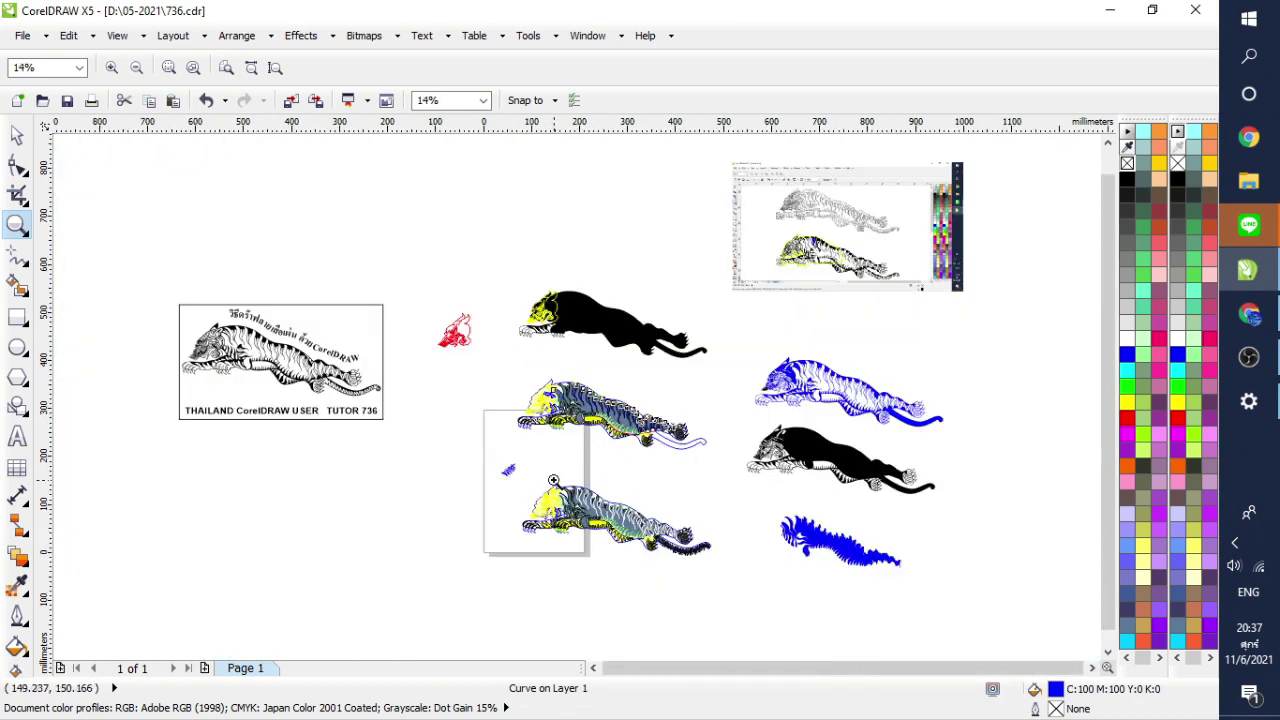
left_click_drag(553, 481, 619, 523)
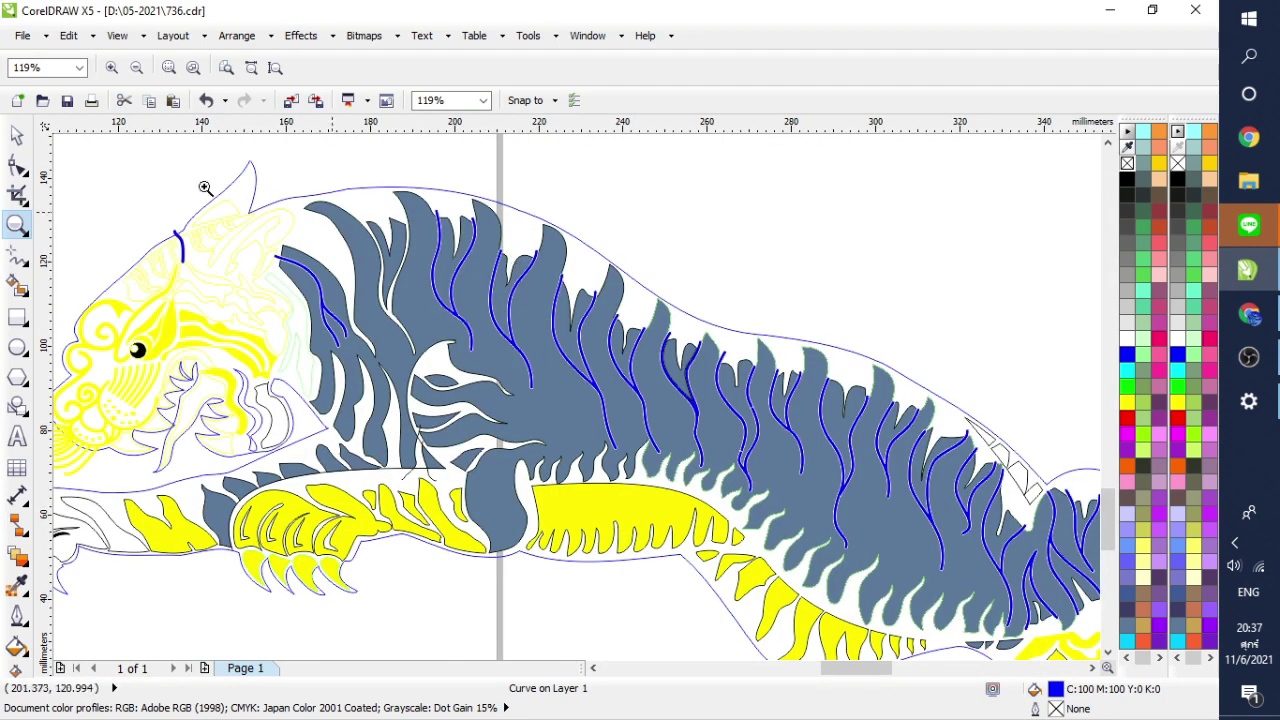
key("space")
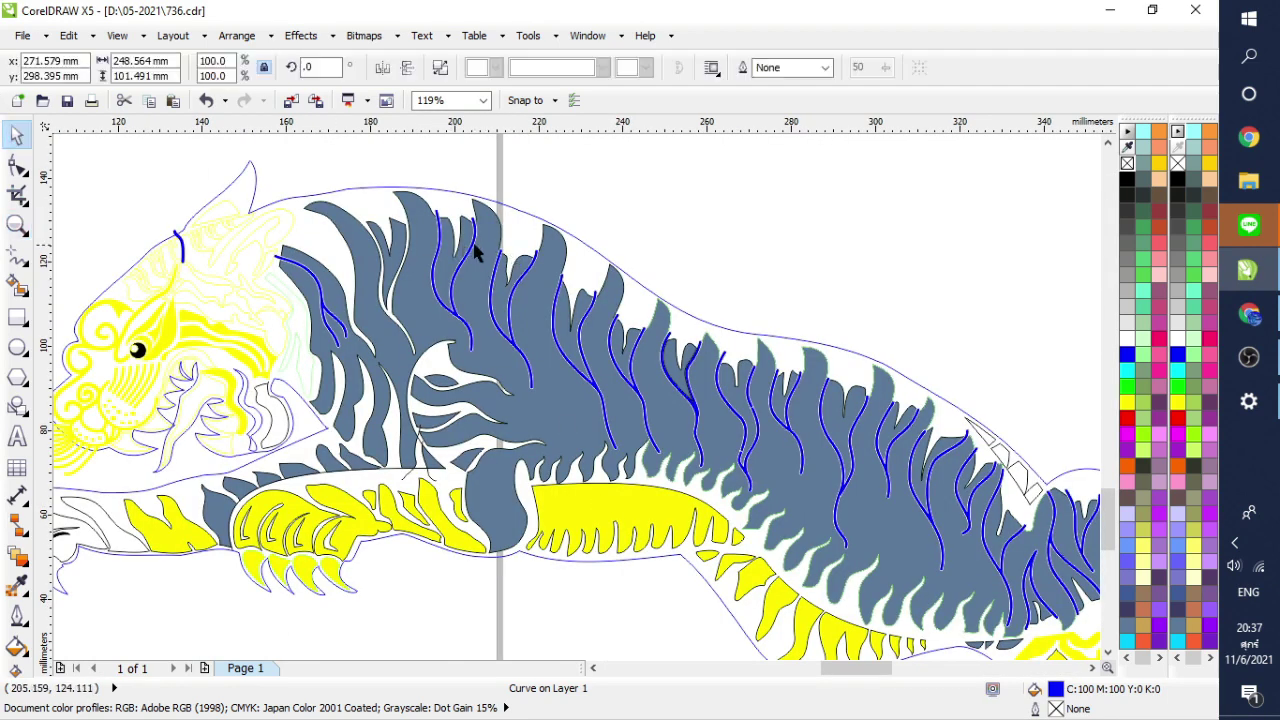
left_click_drag(476, 254, 692, 184)
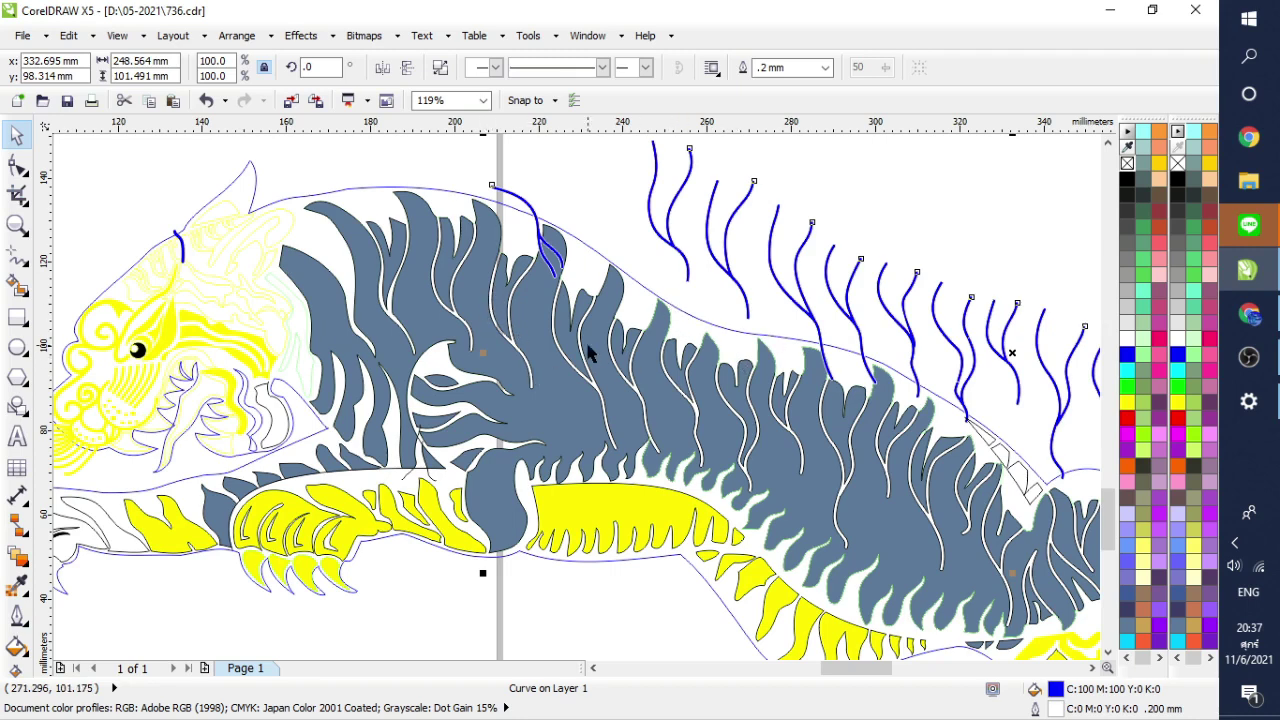
left_click(206, 100)
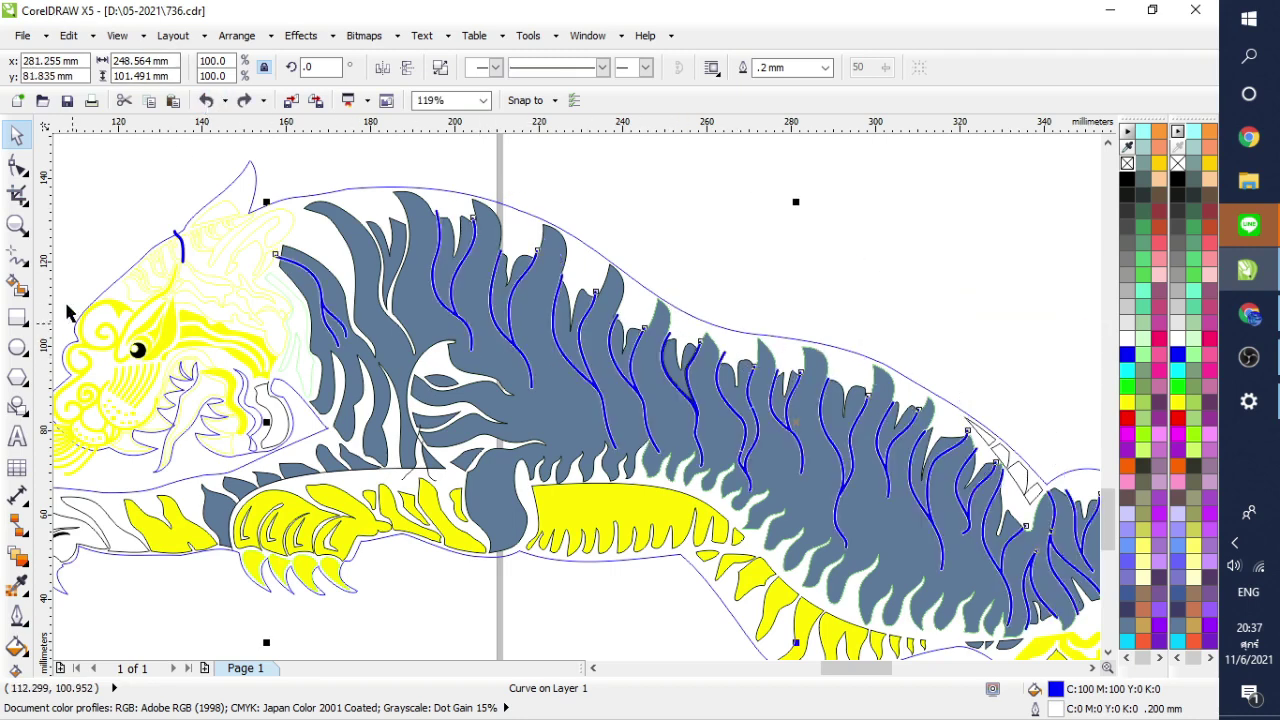
Step: Sketch a closed freehand curve about 35 by 36 mm following the back stripes of the reference tiger and fill it yellow
left_click(17, 225)
key("F4")
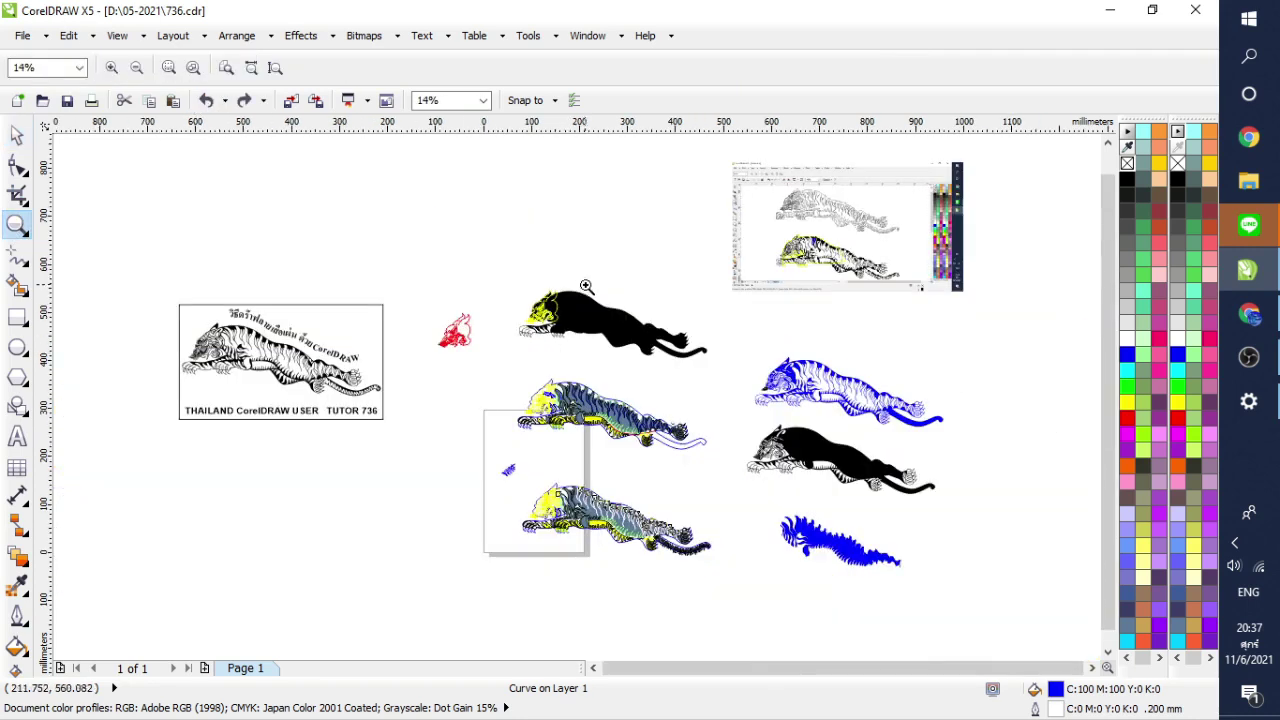
left_click_drag(619, 410, 620, 412)
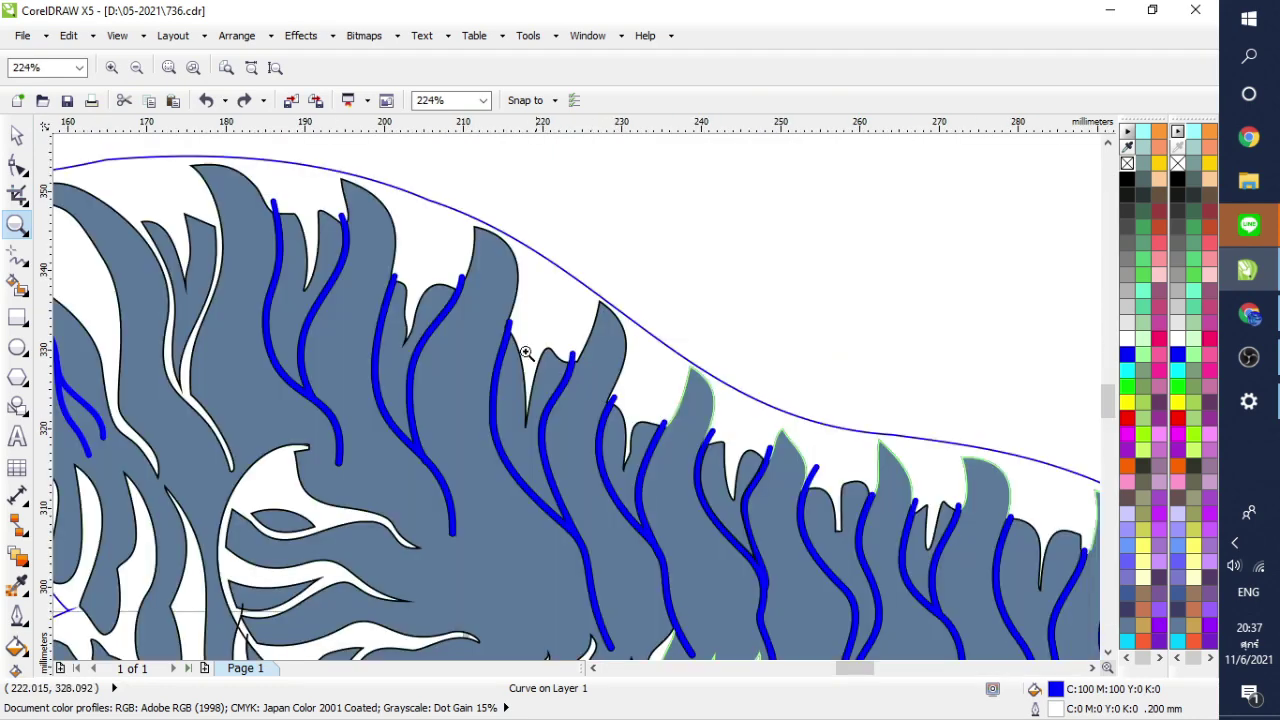
key("F4")
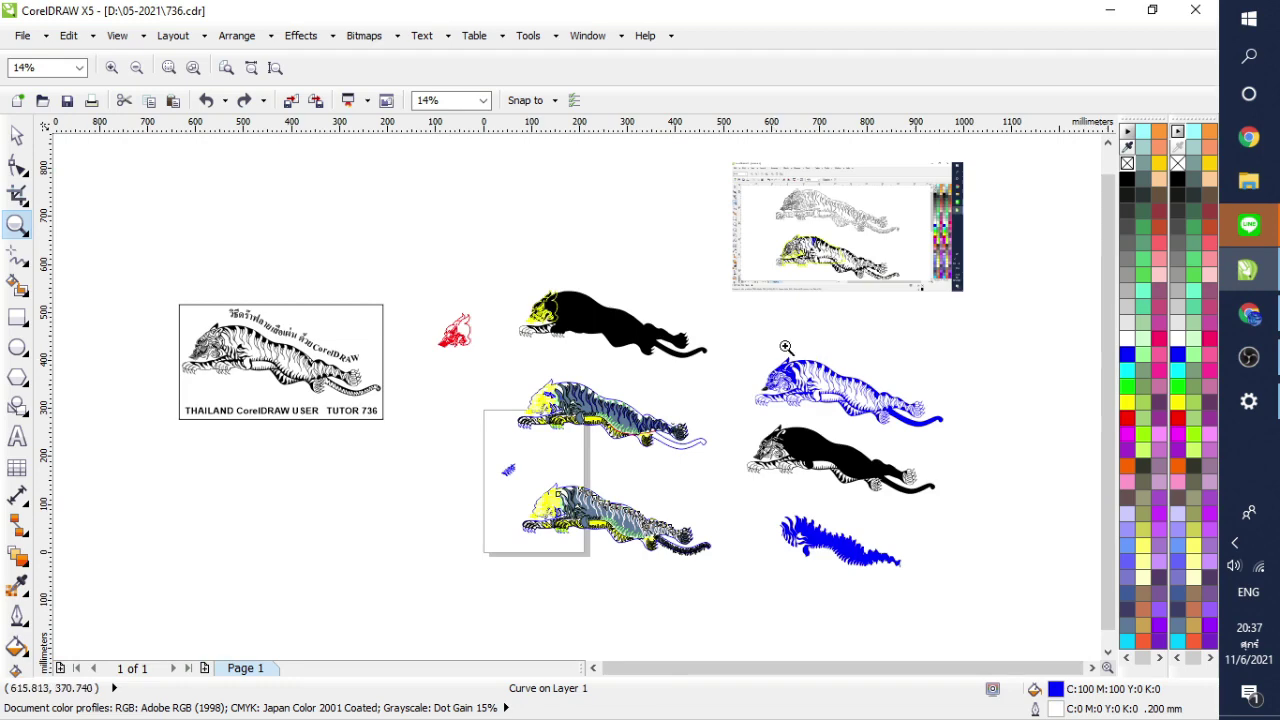
left_click_drag(790, 234, 875, 283)
left_click_drag(468, 166, 712, 384)
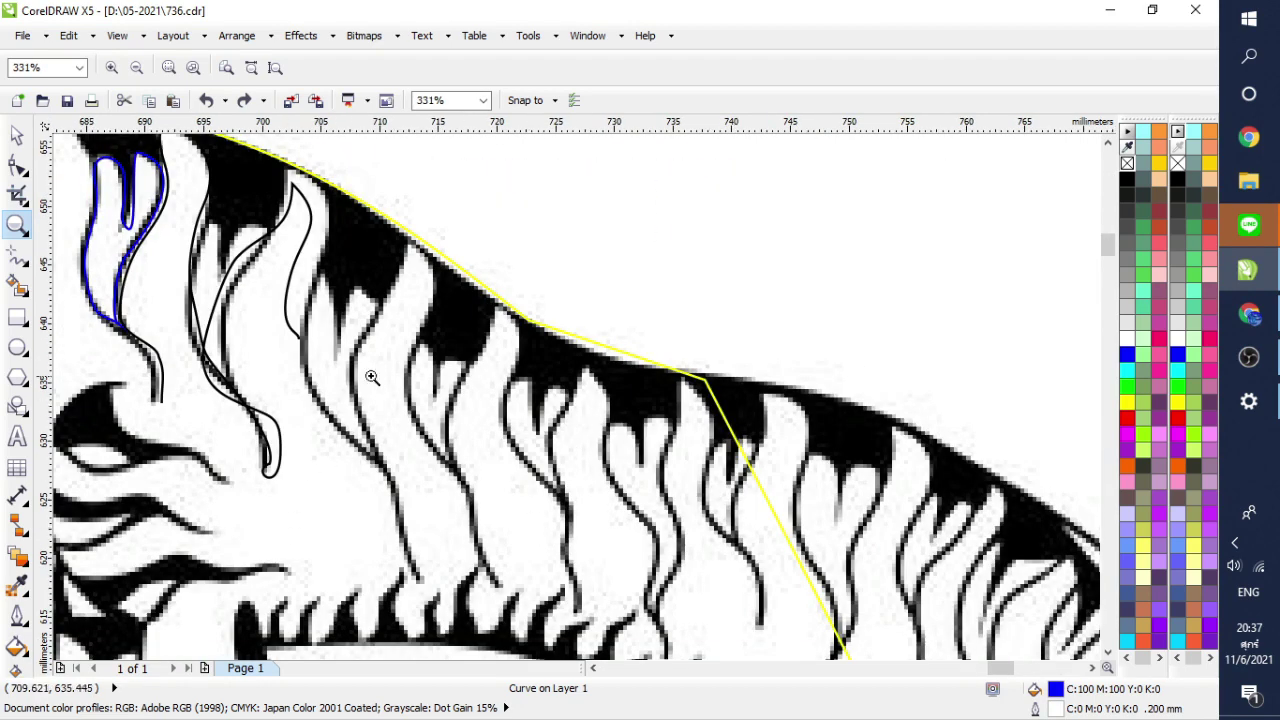
left_click(19, 260)
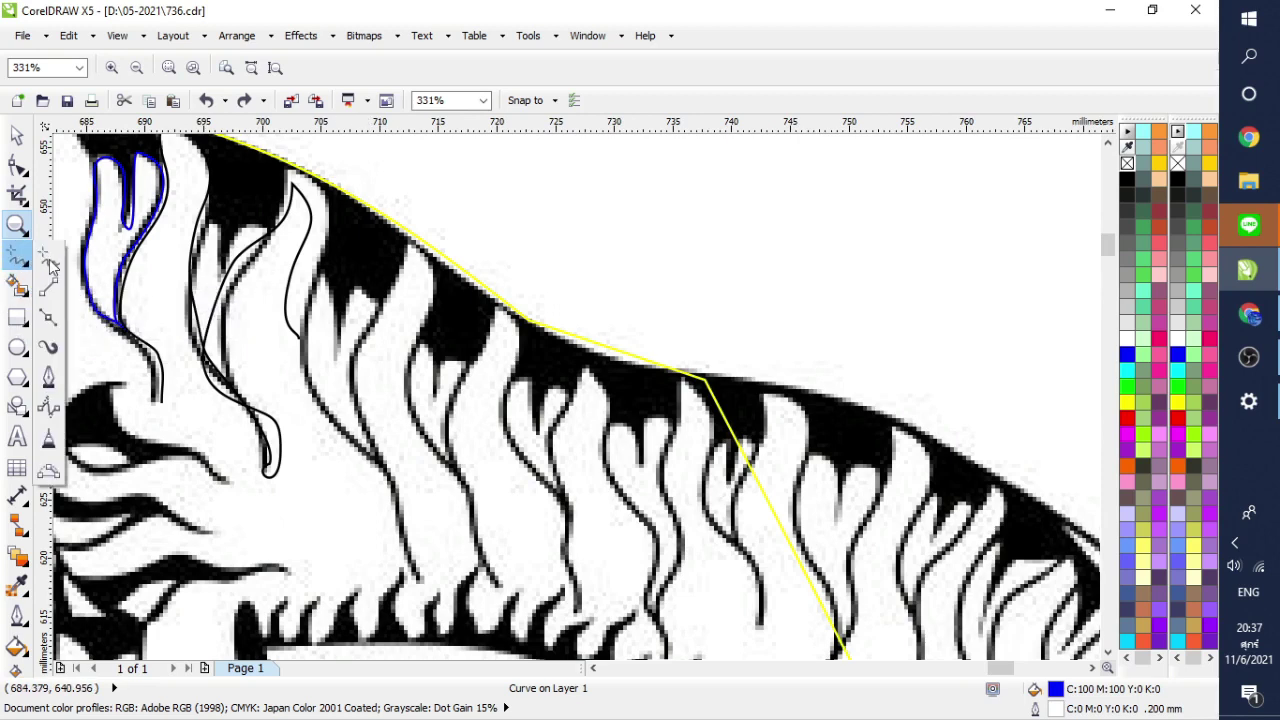
left_click(47, 258)
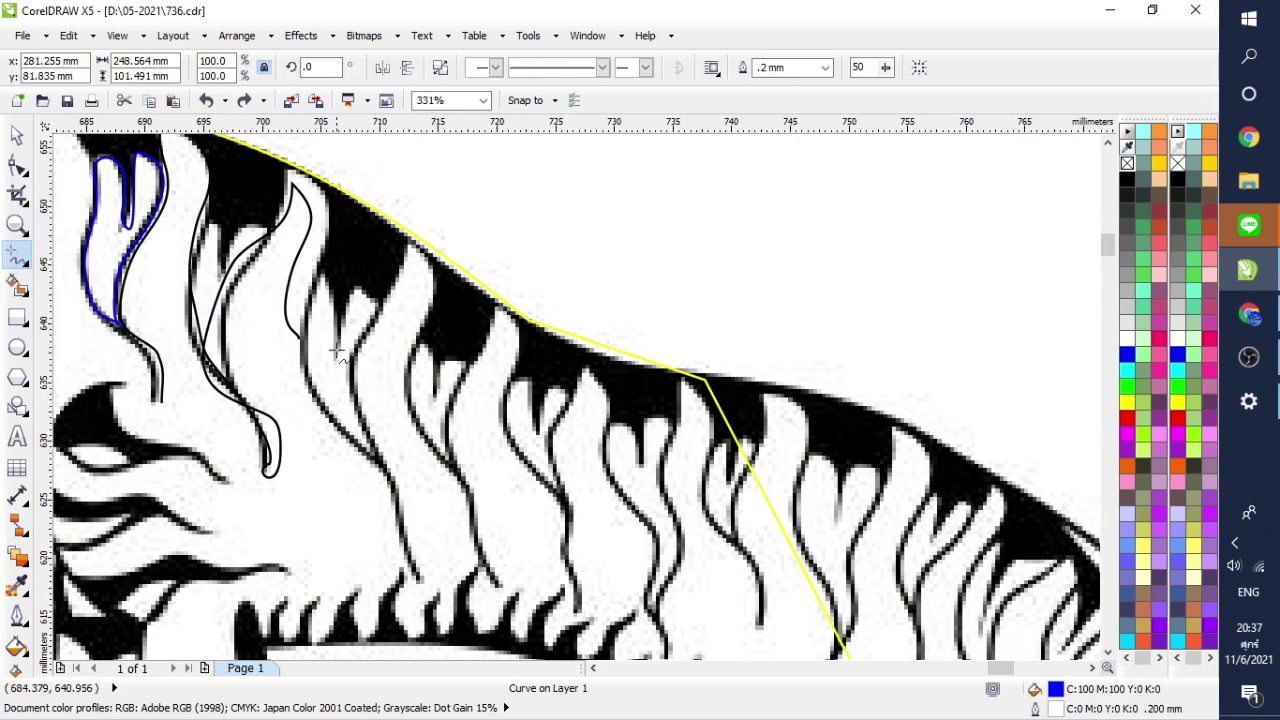
mouse_move(338, 352)
left_mouse_down()
mouse_move(353, 302)
mouse_move(375, 311)
mouse_move(391, 295)
mouse_move(412, 245)
mouse_move(430, 307)
left_mouse_up()
mouse_move(432, 354)
left_mouse_down()
mouse_move(436, 400)
mouse_move(446, 370)
mouse_move(465, 375)
mouse_move(501, 319)
mouse_move(516, 334)
mouse_move(509, 388)
mouse_move(575, 390)
mouse_move(585, 365)
mouse_move(607, 395)
mouse_move(613, 474)
mouse_move(670, 580)
mouse_move(661, 645)
mouse_move(382, 648)
mouse_move(281, 562)
mouse_move(261, 268)
mouse_move(345, 352)
left_mouse_up()
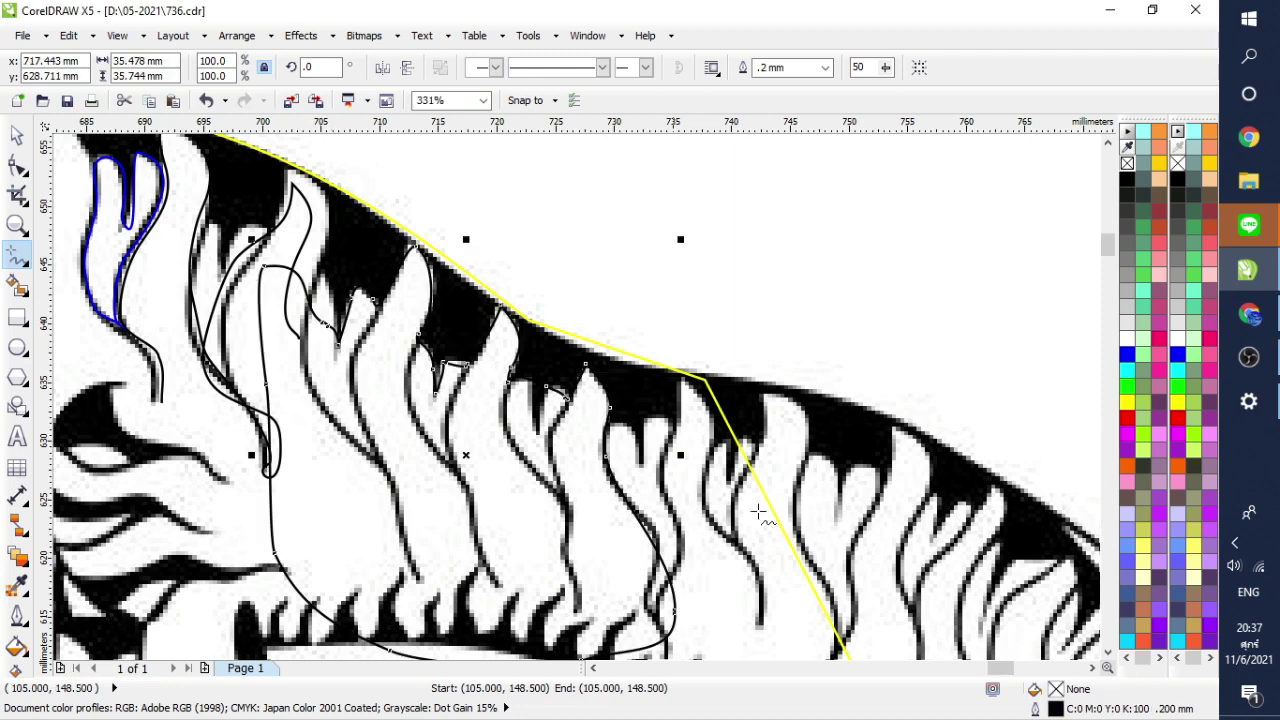
left_click(16, 134)
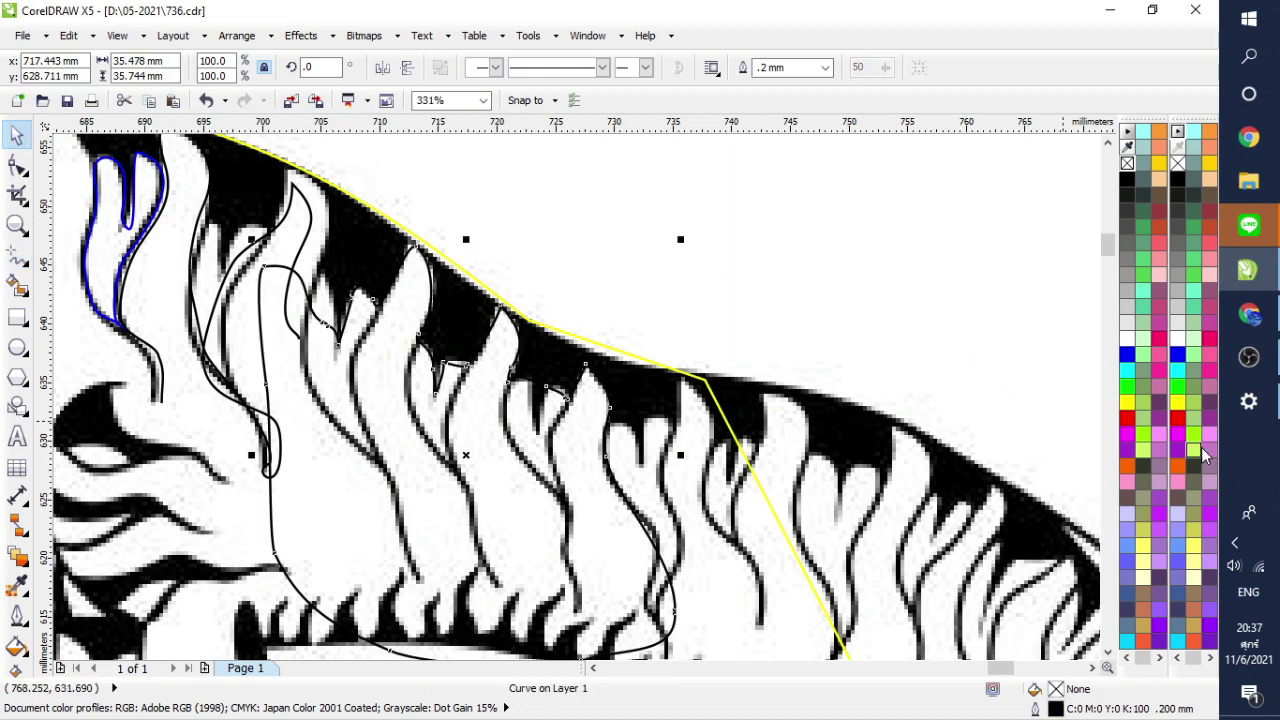
left_click(1126, 402)
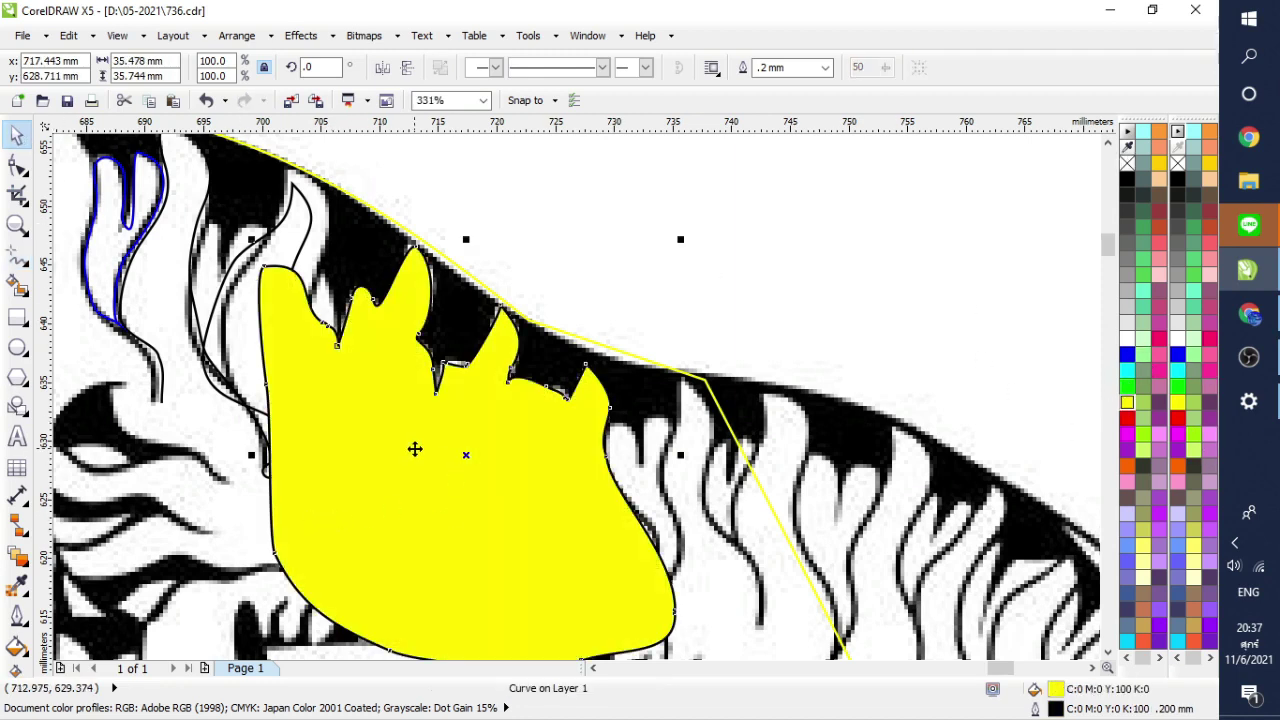
Step: Smooth the yellow shape's middle notch along the stripe edge, deleting two surplus nodes, and remove the shape's fill
left_click(16, 165)
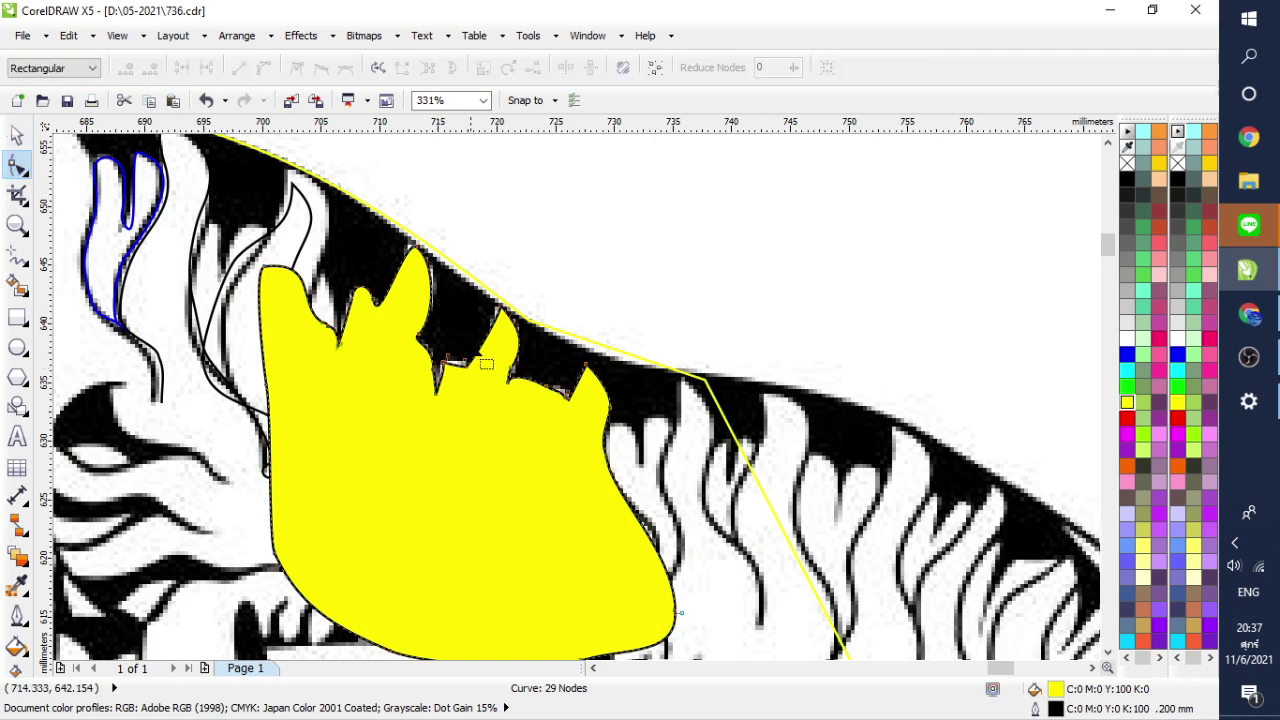
left_click_drag(463, 364, 465, 350)
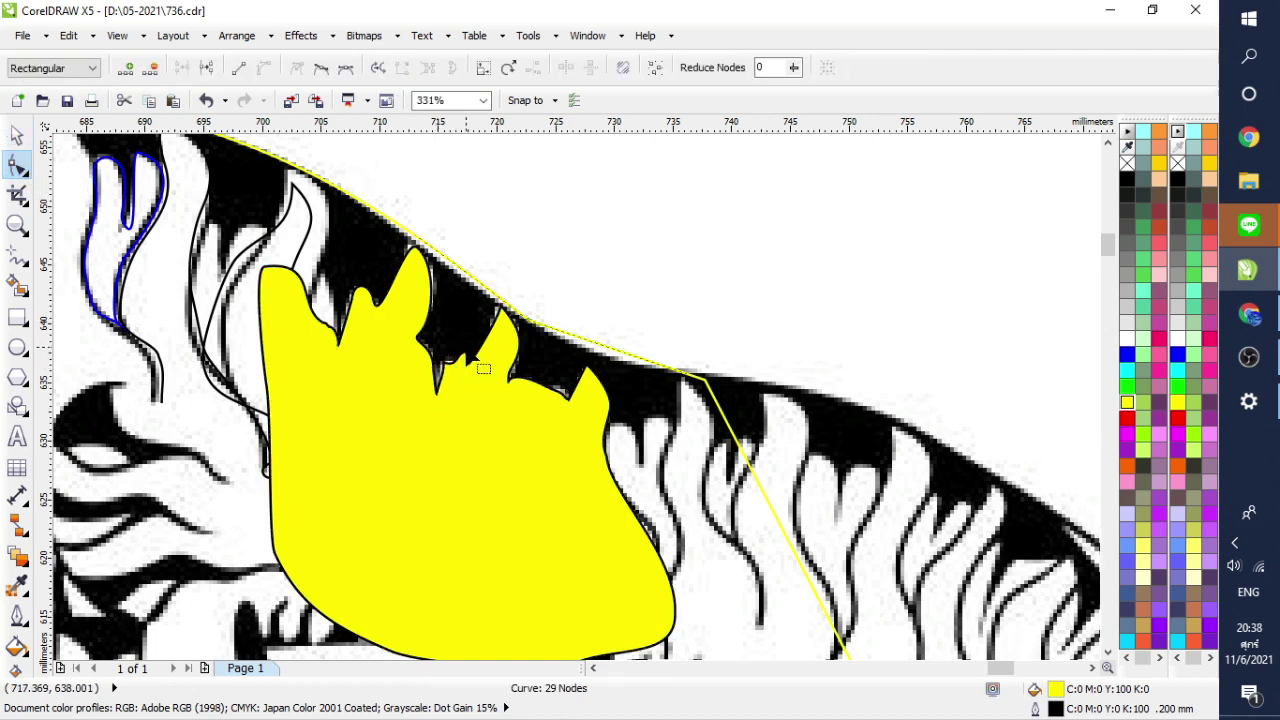
left_click(465, 347)
left_click(447, 363)
left_click(447, 362)
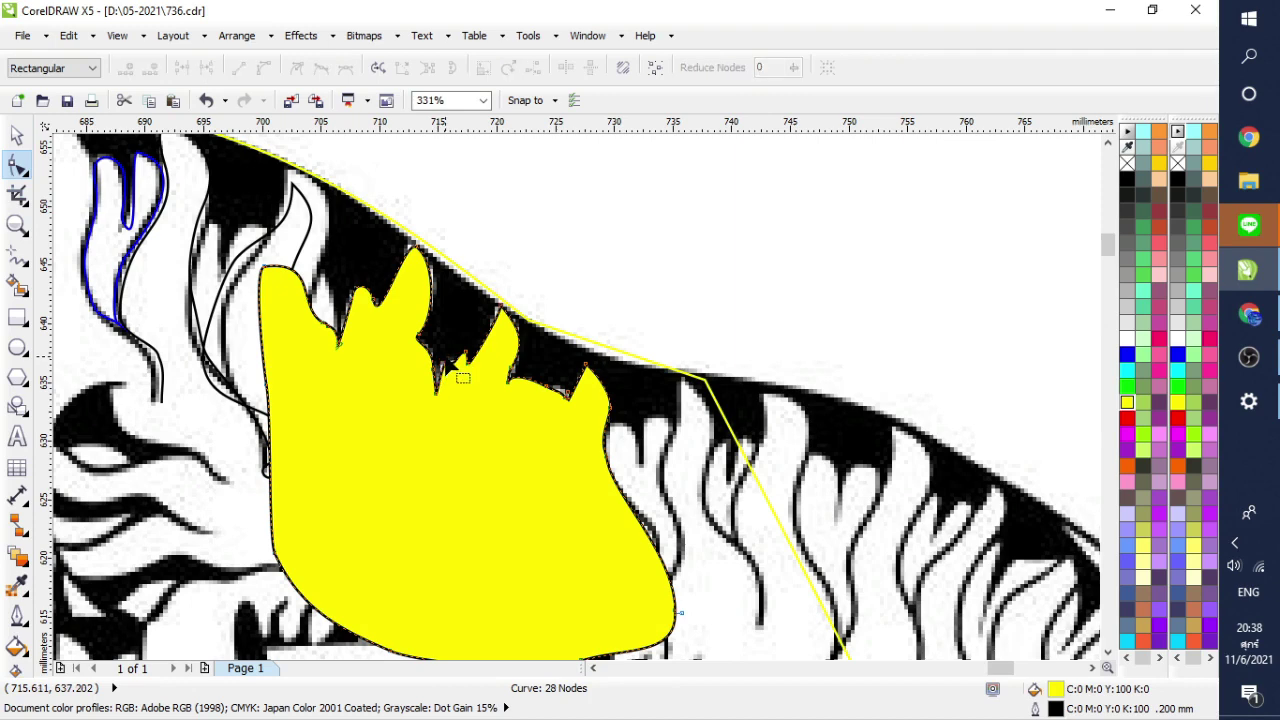
left_click(455, 357)
left_click(462, 354)
double_click(464, 353)
left_click_drag(457, 364, 458, 369)
left_click(522, 384)
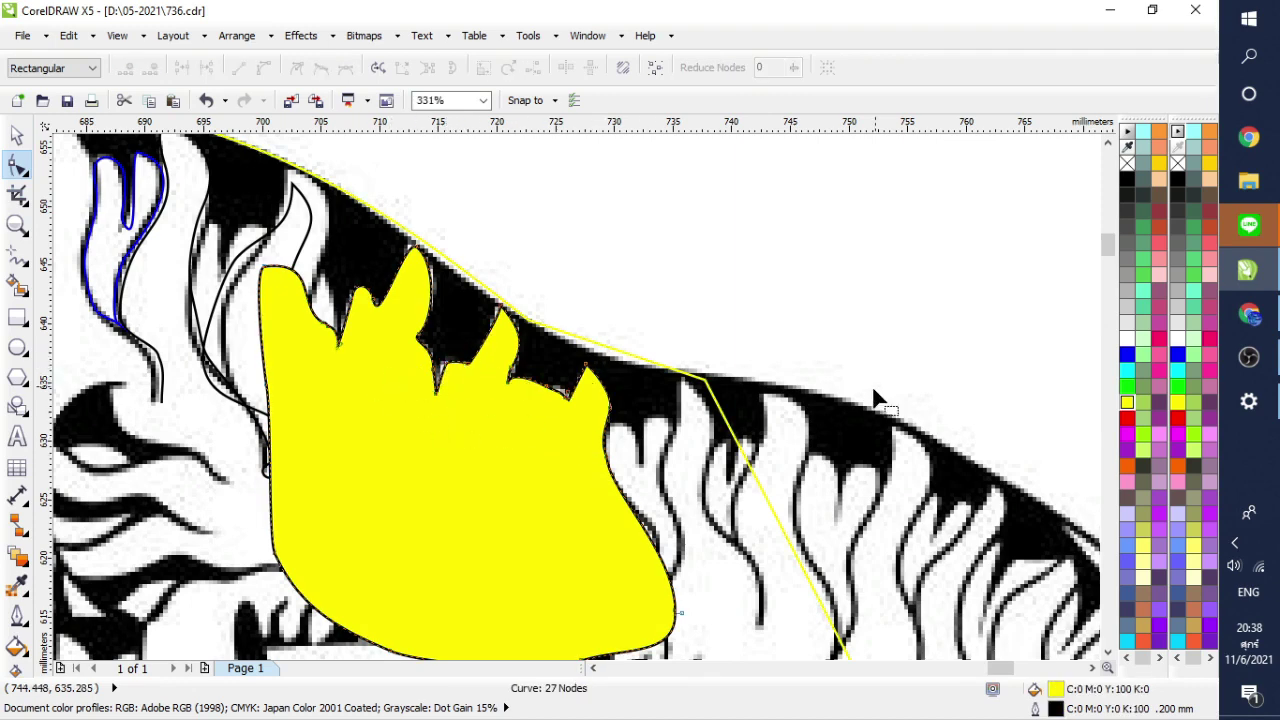
left_click(1127, 339)
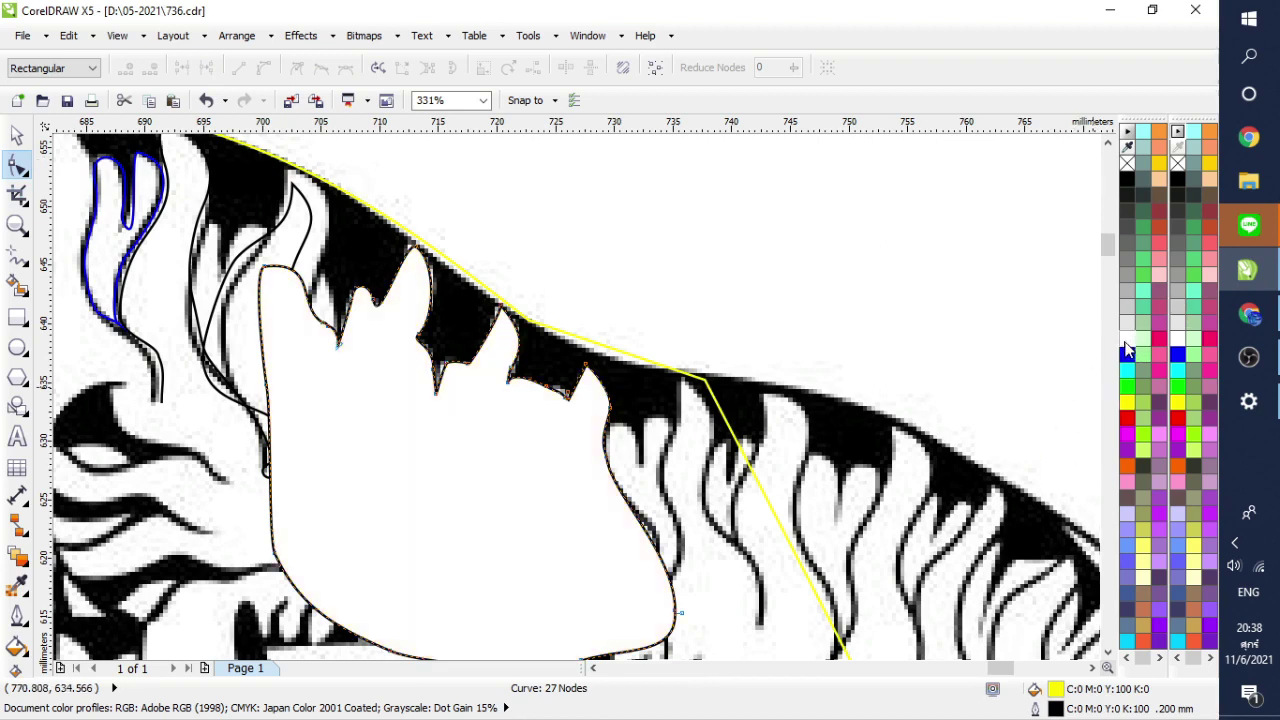
left_click(1127, 163)
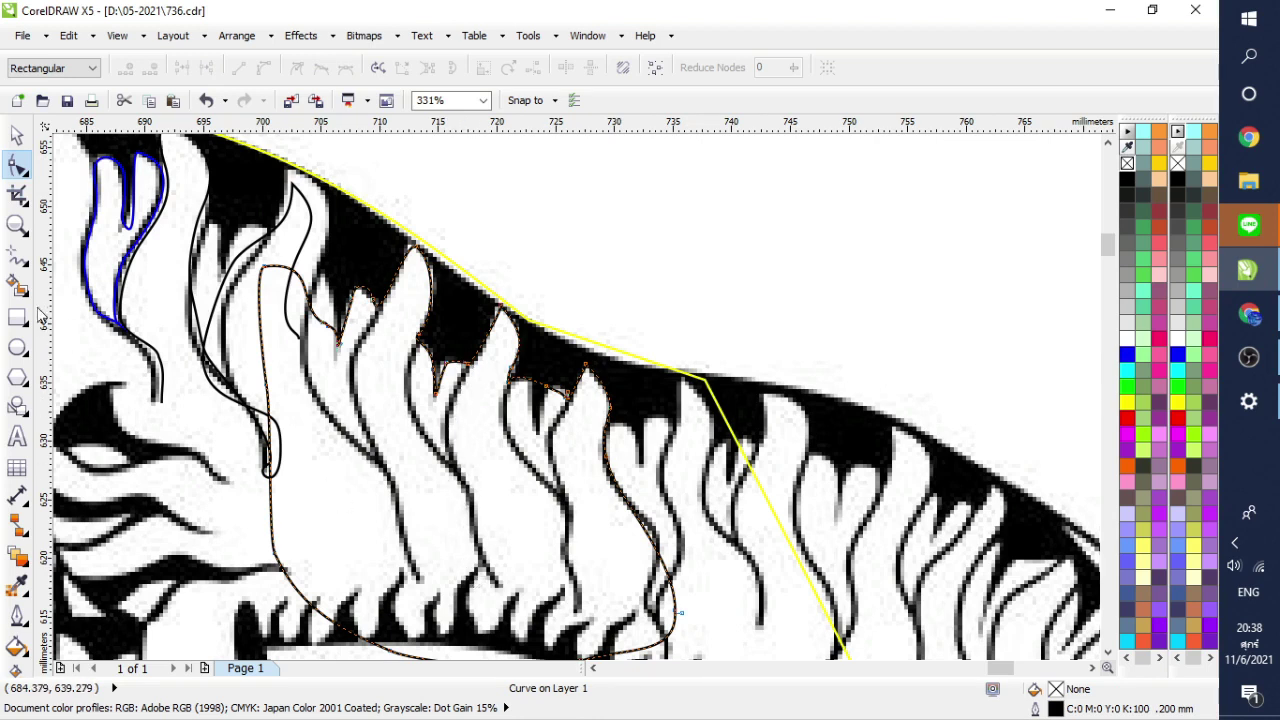
Step: Draw a straight two-point line down beside the thin stripe below the middle notch and colour the closed curve's outline red
left_click(17, 258)
left_click(479, 326)
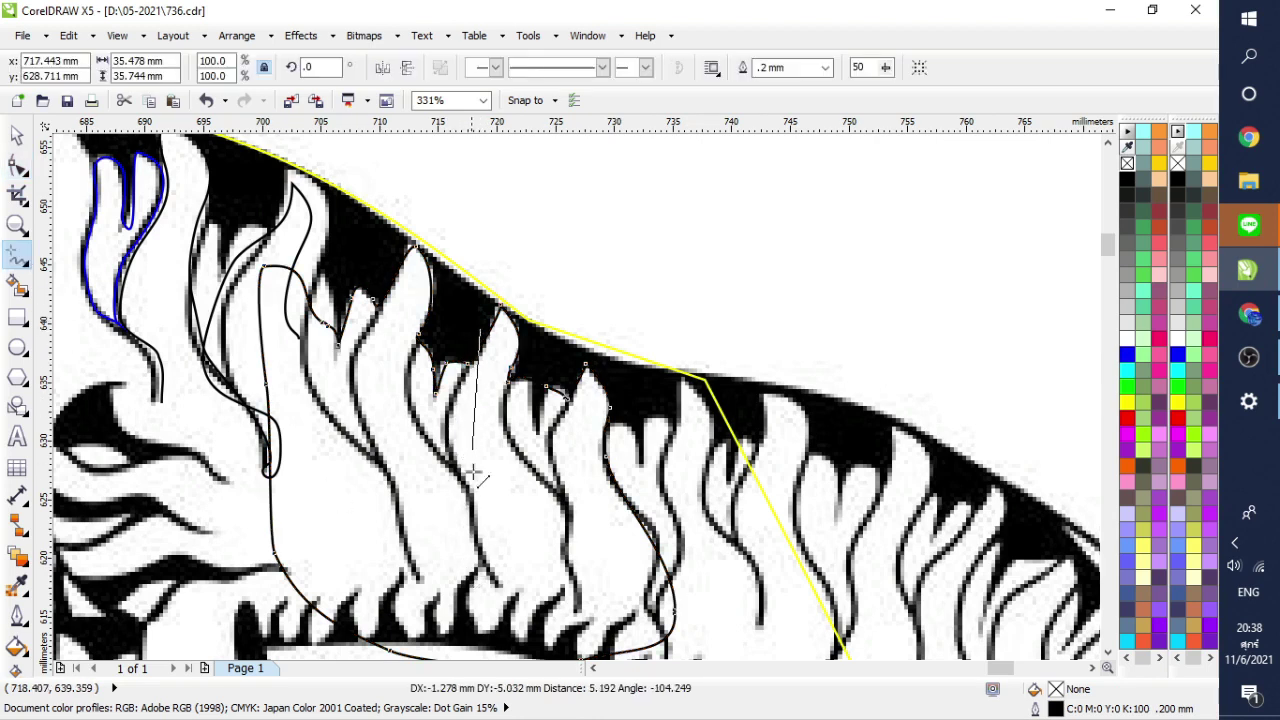
left_click(490, 582)
left_click(18, 168)
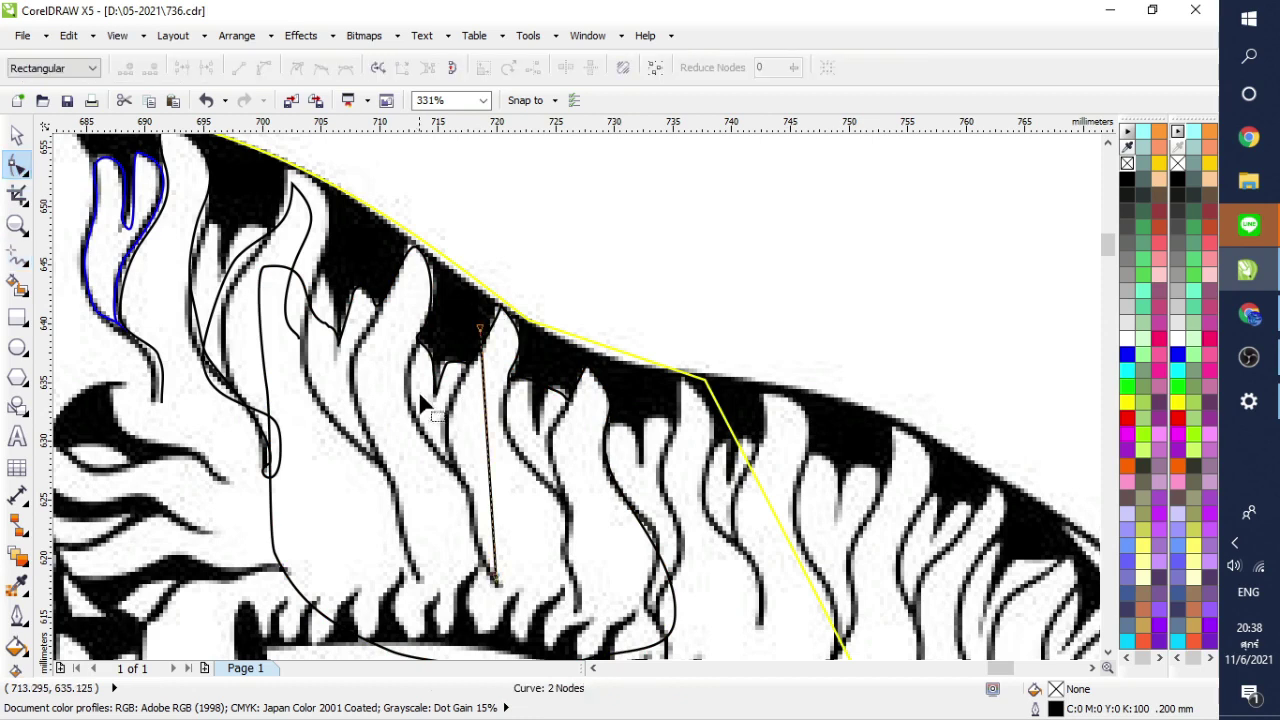
left_click(481, 329)
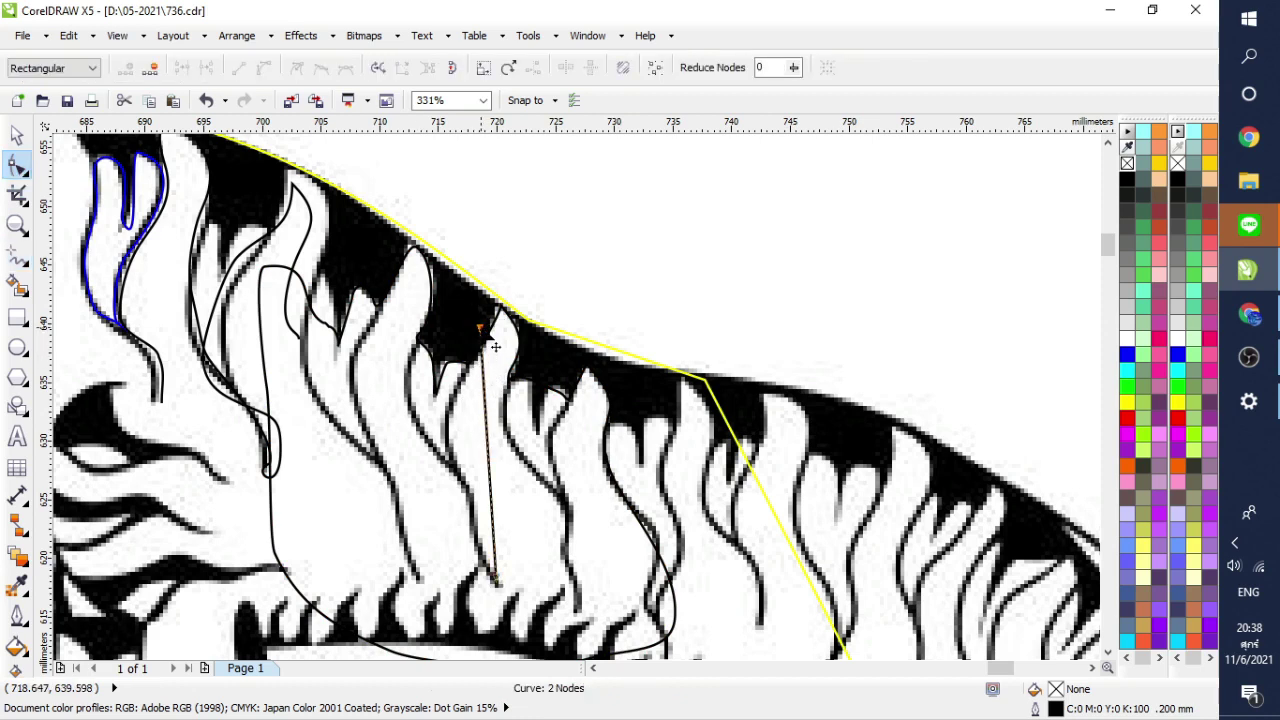
left_click(517, 343)
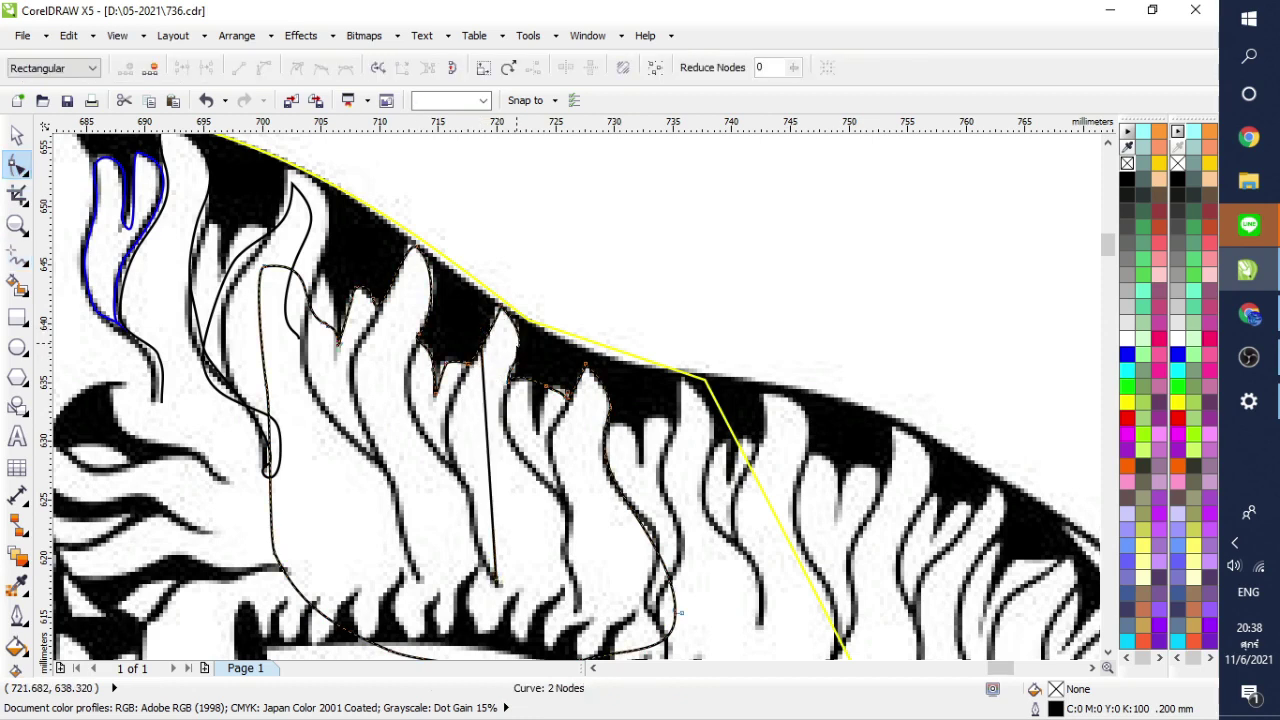
right_click(1128, 418)
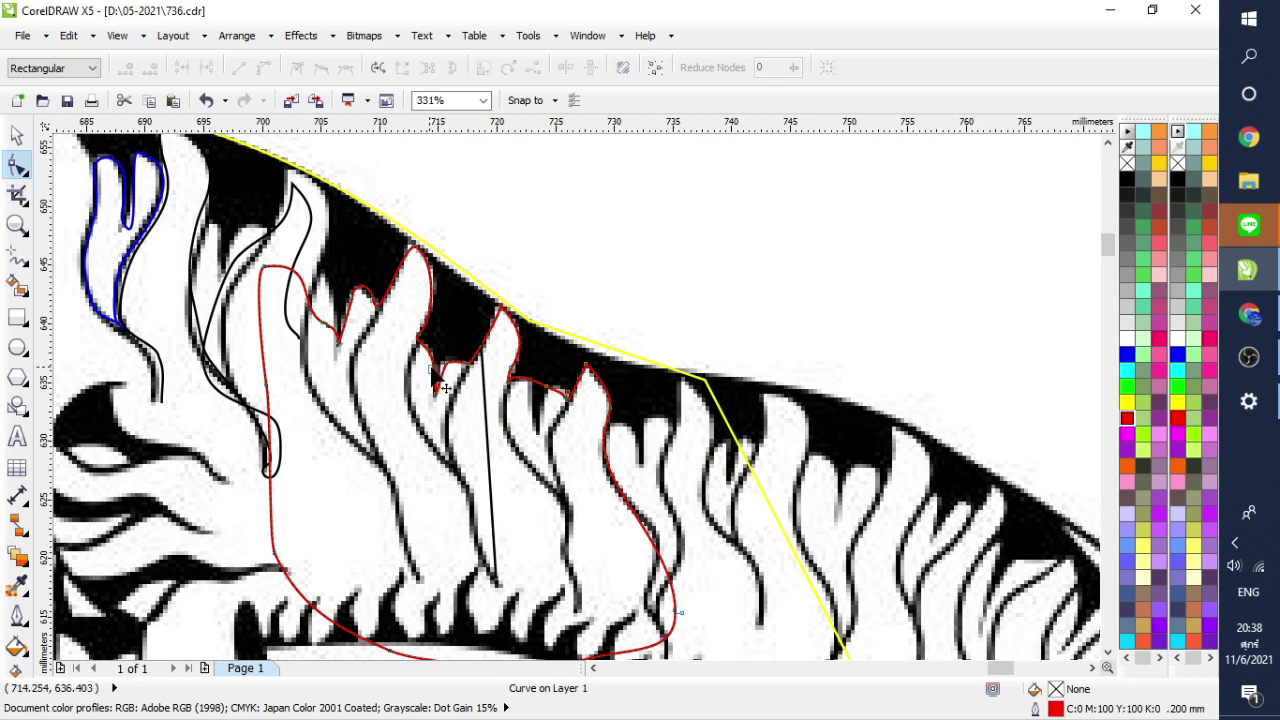
Step: Bend the straight line along the thin black stripe below the notch and move its ends onto the stripe's upper part
left_click(485, 374)
left_click_drag(493, 346, 465, 352)
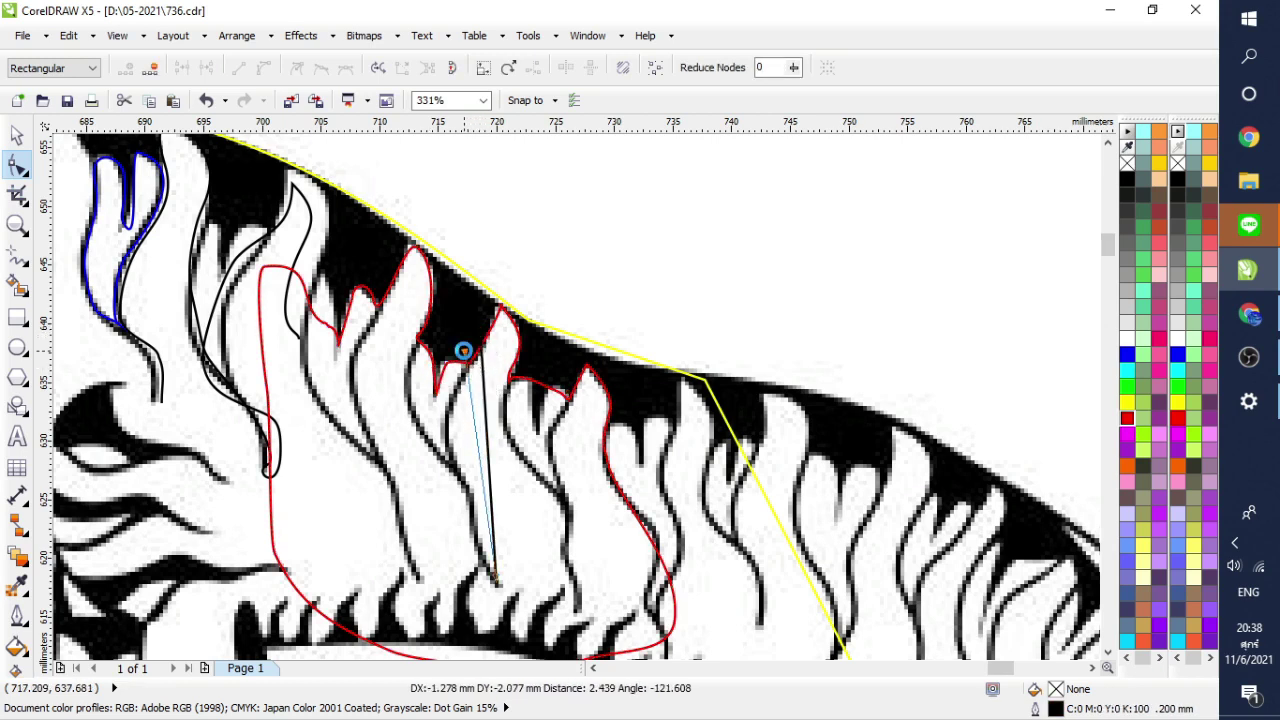
left_click(478, 438)
left_click_drag(478, 438, 448, 425)
left_click_drag(482, 373, 465, 476)
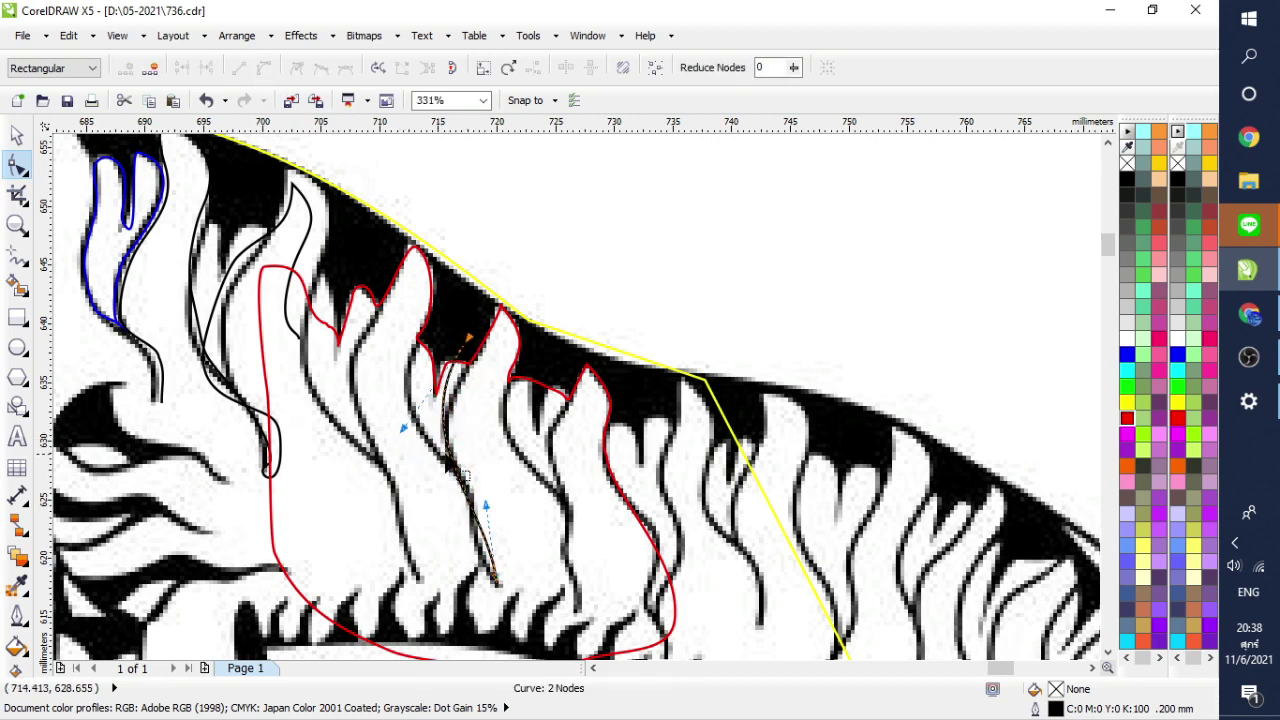
double_click(449, 452)
left_click_drag(469, 338, 473, 353)
left_click_drag(457, 410, 457, 418)
left_click_drag(503, 592, 462, 500)
left_click(466, 488)
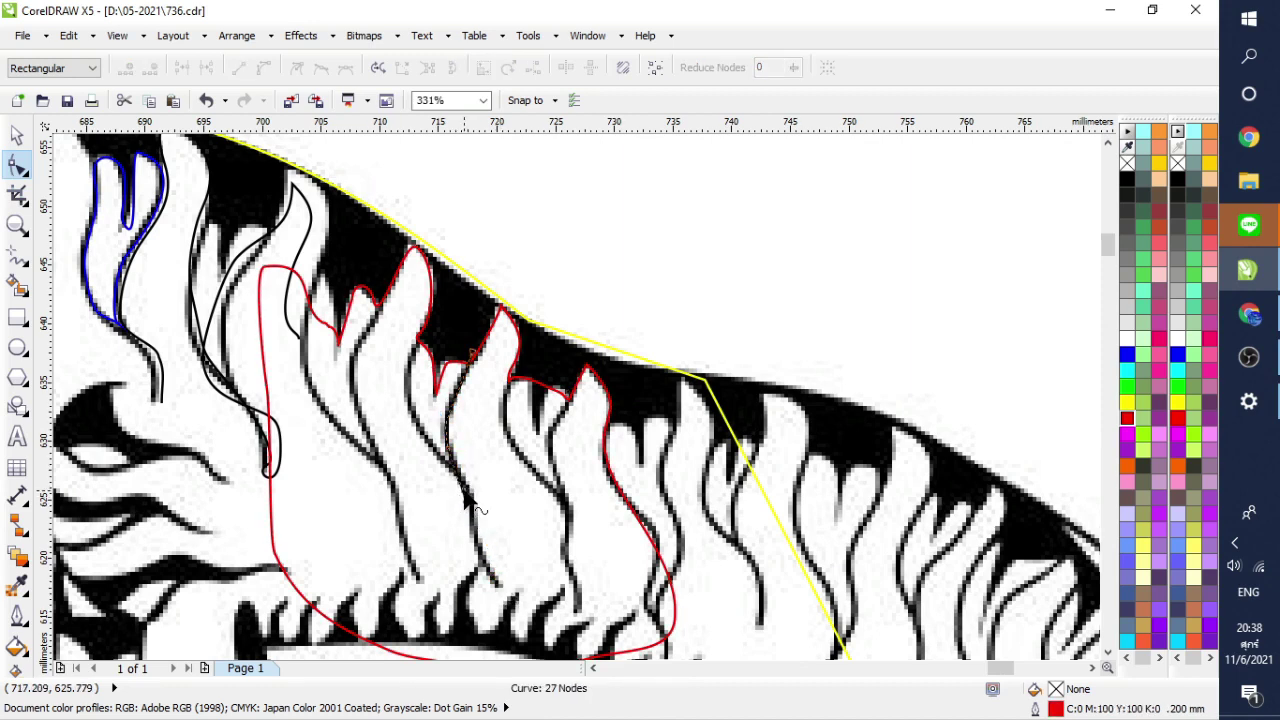
left_click(464, 492)
Step: Colour the bent line below the middle notch yellow and set its outline width to 1.0 mm
right_click(1127, 402)
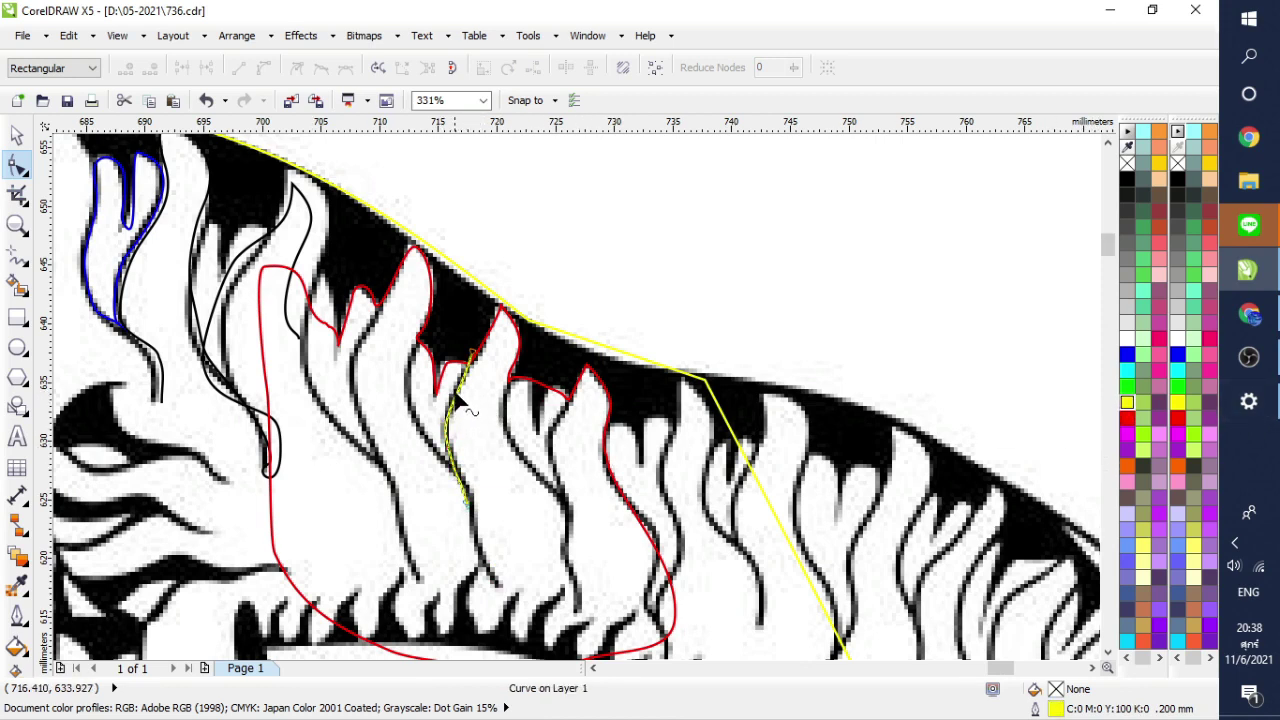
left_click(17, 615)
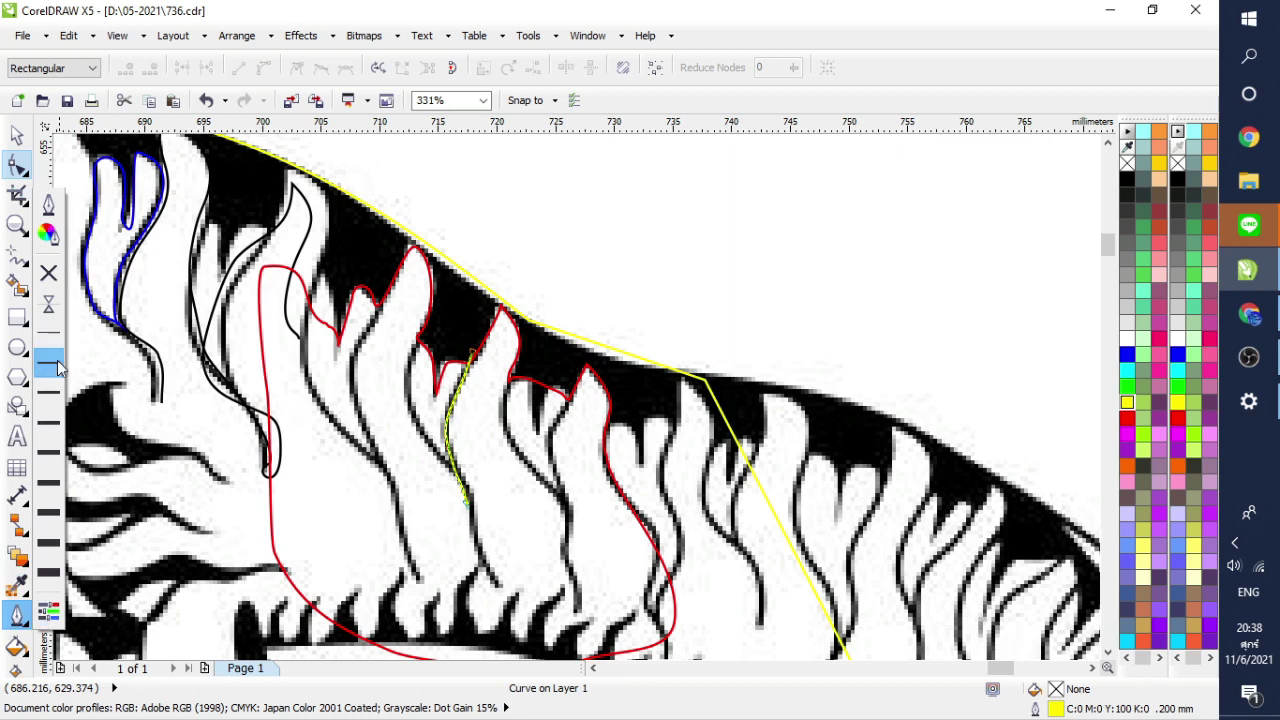
left_click(48, 205)
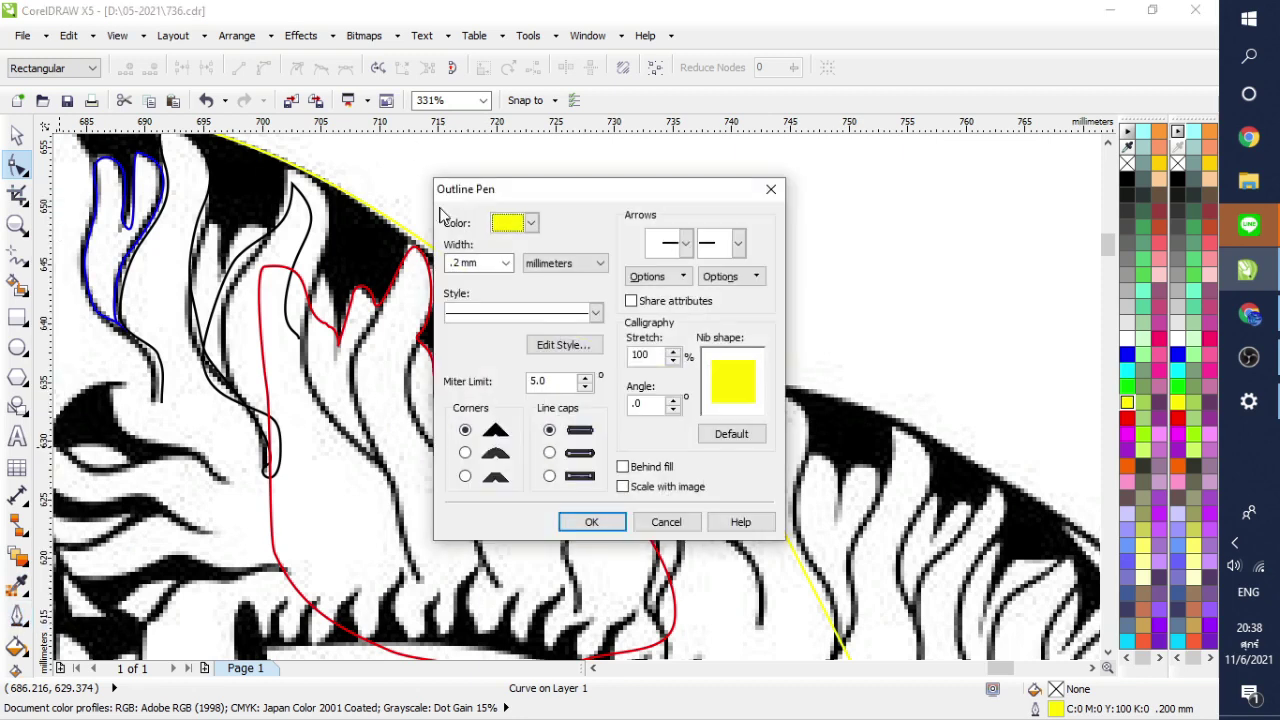
left_click(506, 263)
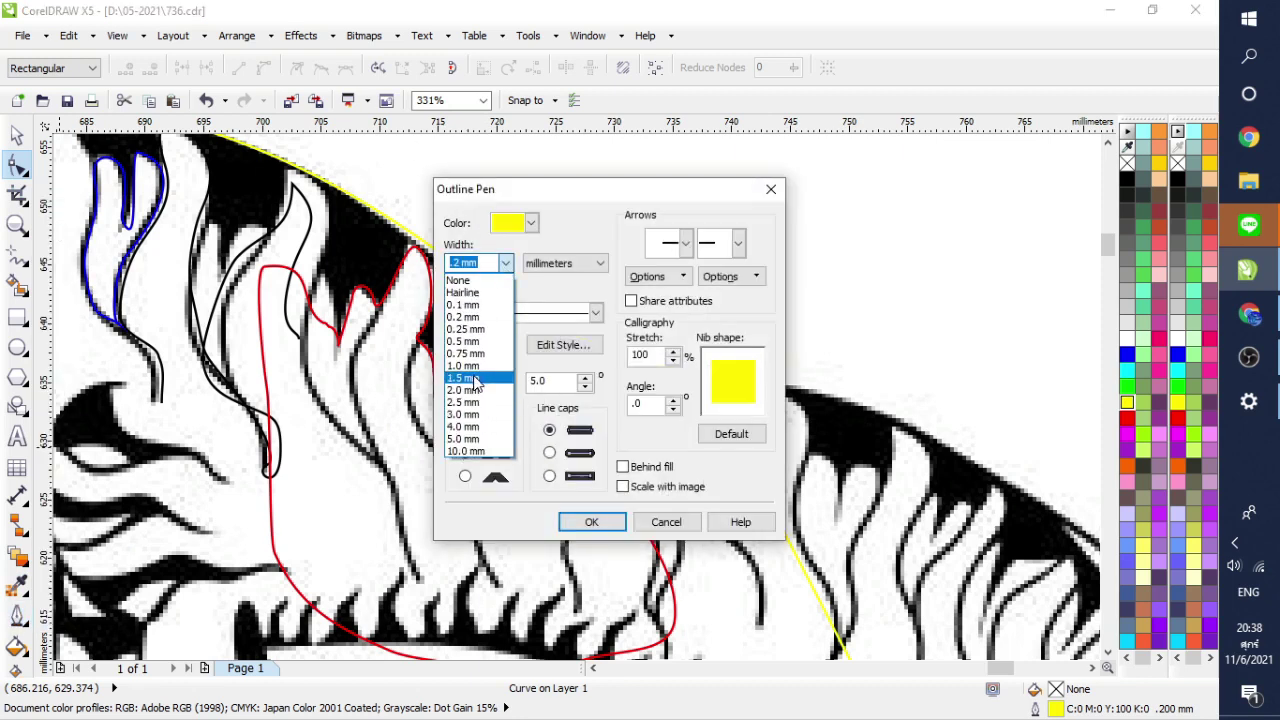
left_click(468, 365)
left_click(591, 521)
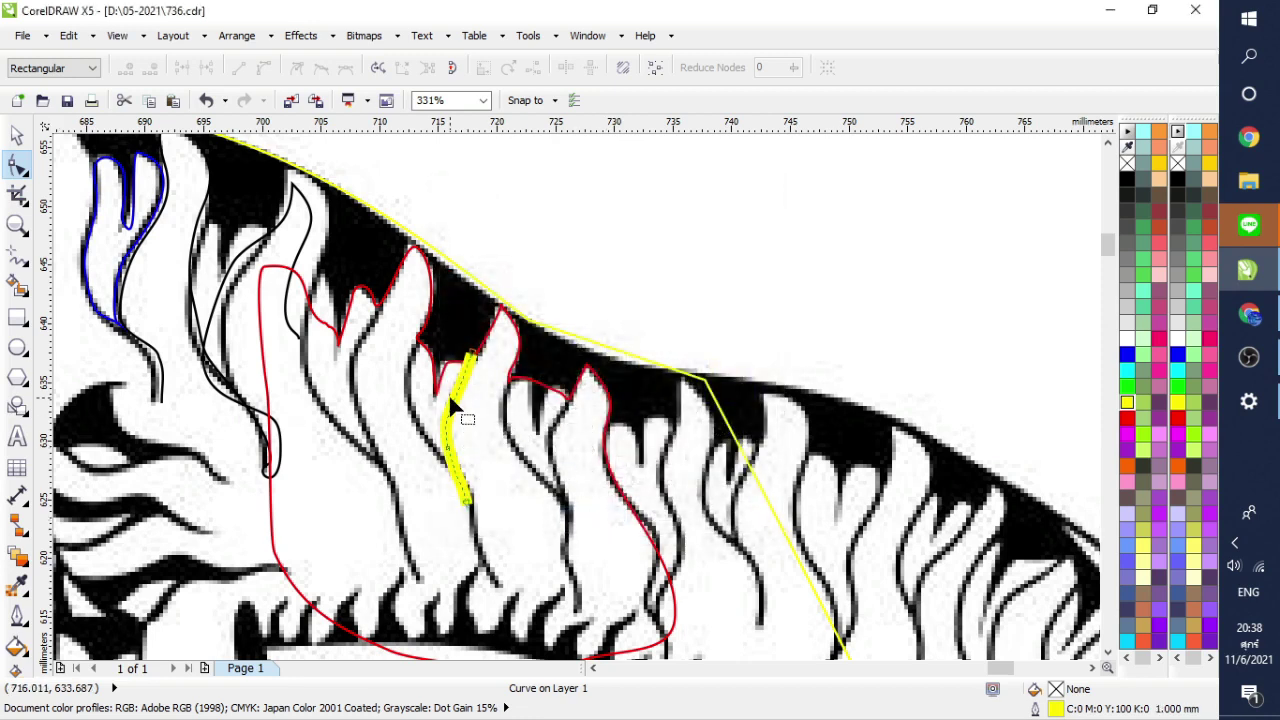
left_click(18, 615)
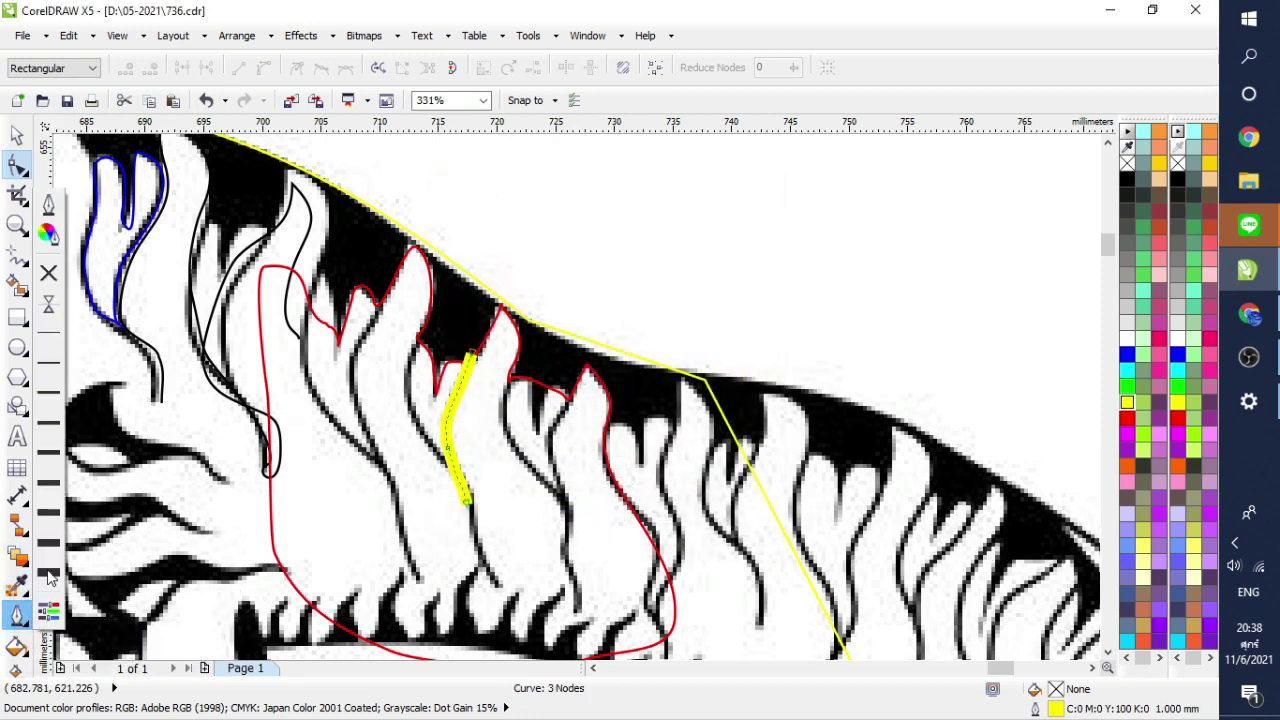
left_click(48, 205)
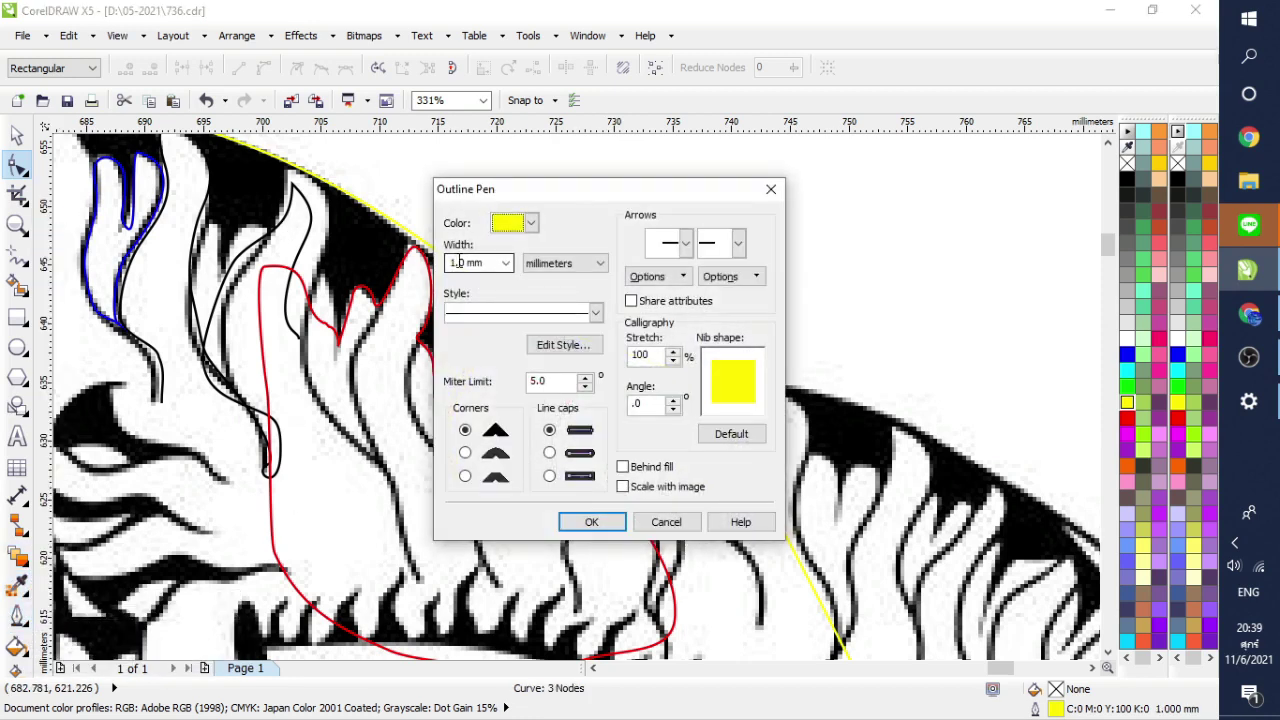
type("0.2")
key("Return")
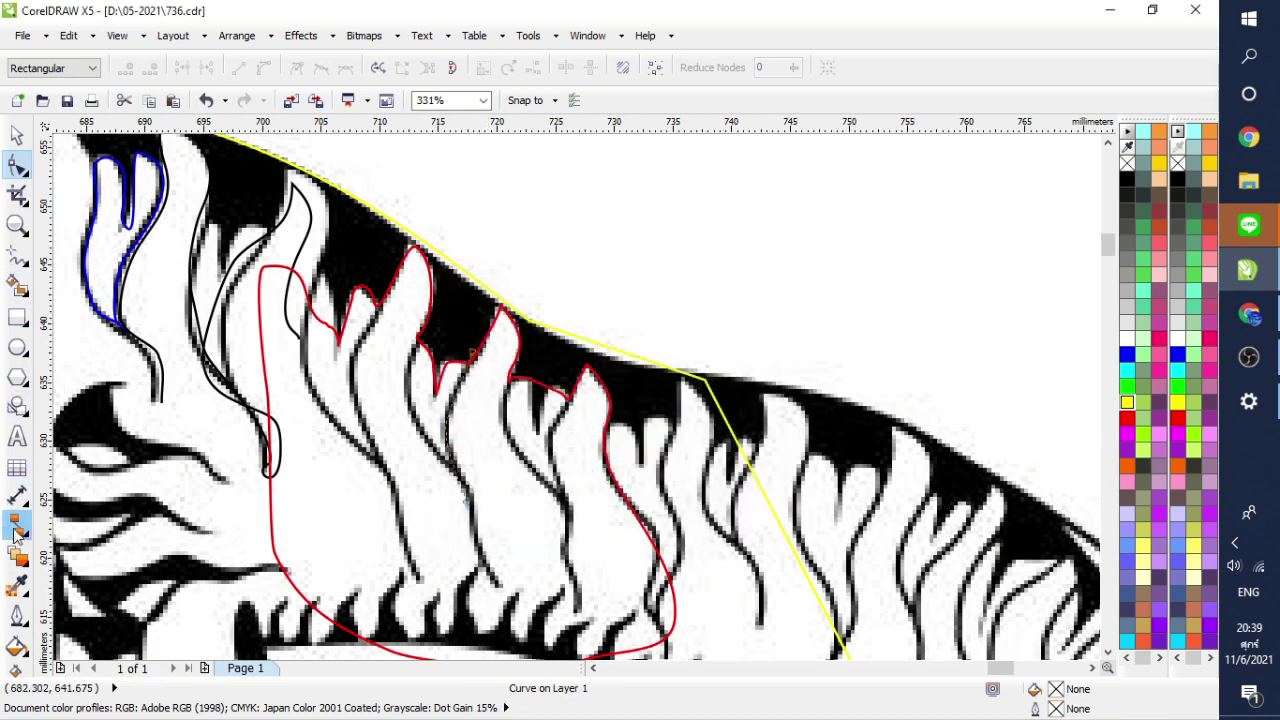
Step: Set the bent stripe line's outline width to 0.7 mm
left_click(18, 620)
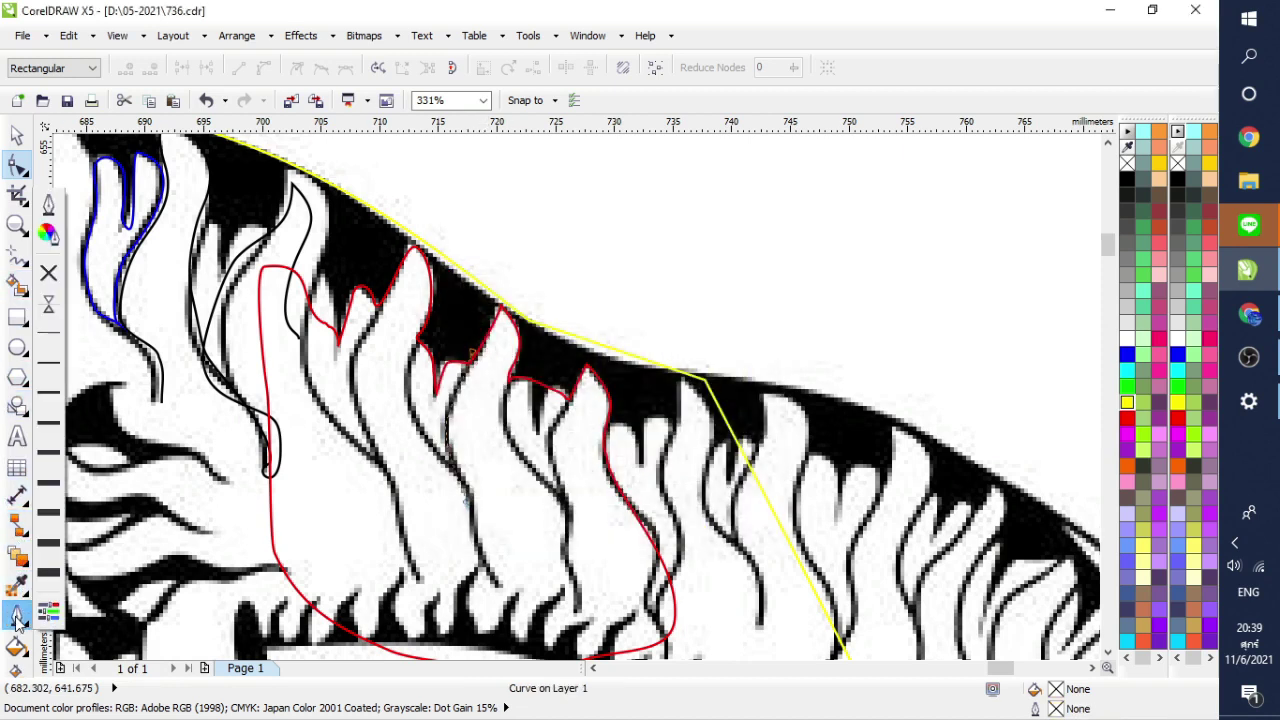
left_click(49, 206)
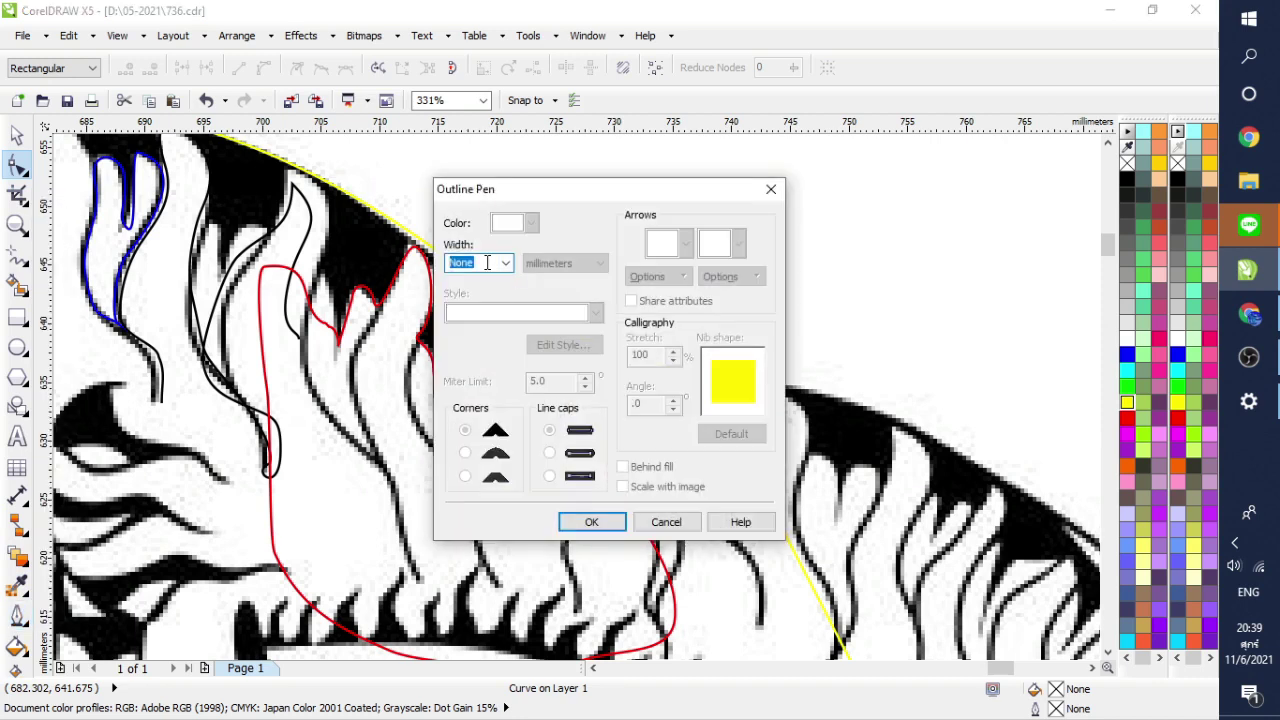
type("0.7")
key("Return")
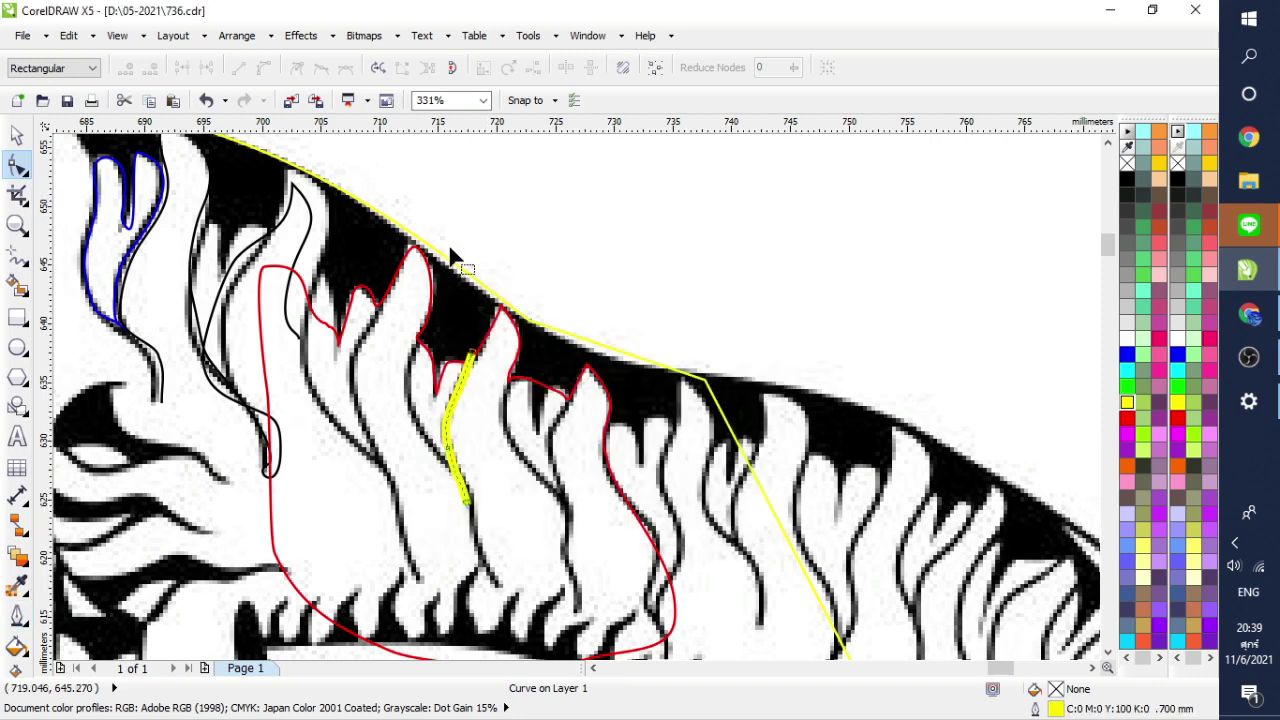
Step: Reshape the yellow line to run from the forked stripe's left branch down to its lower tip, bending it along the black stripe
left_click_drag(469, 501, 468, 553)
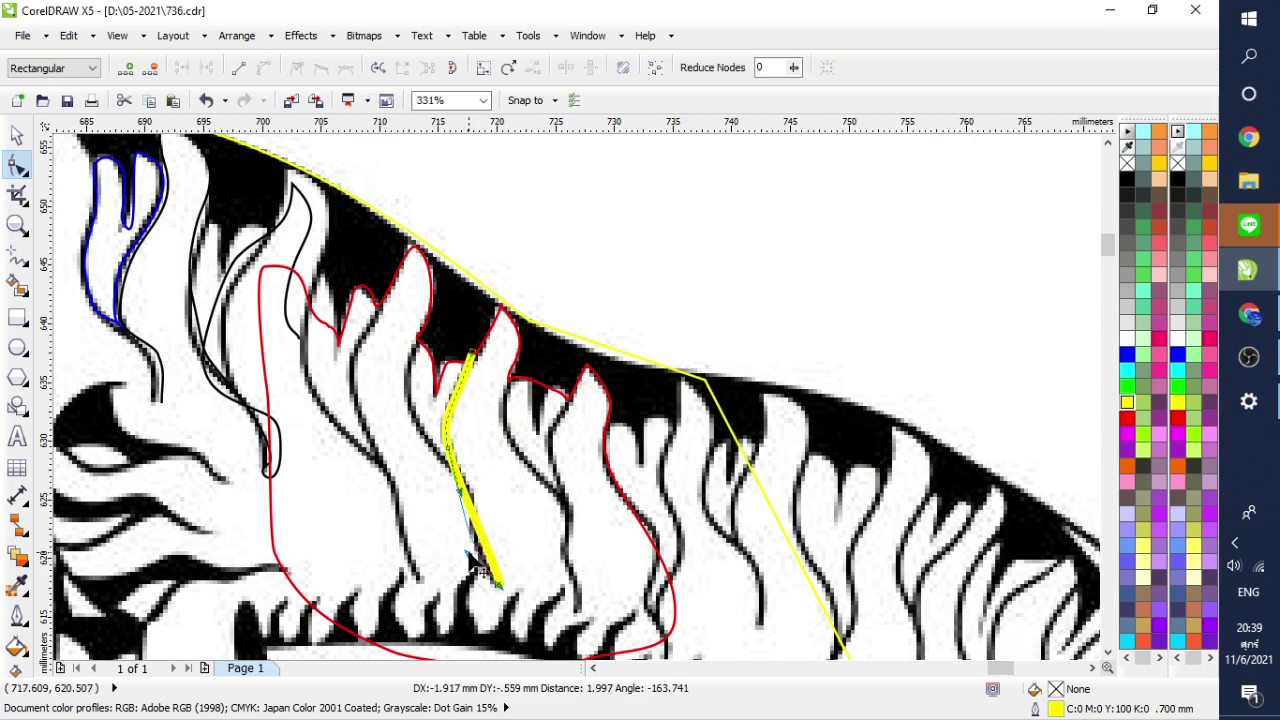
mouse_move(461, 490)
left_mouse_down()
mouse_move(493, 500)
mouse_move(470, 512)
left_mouse_up()
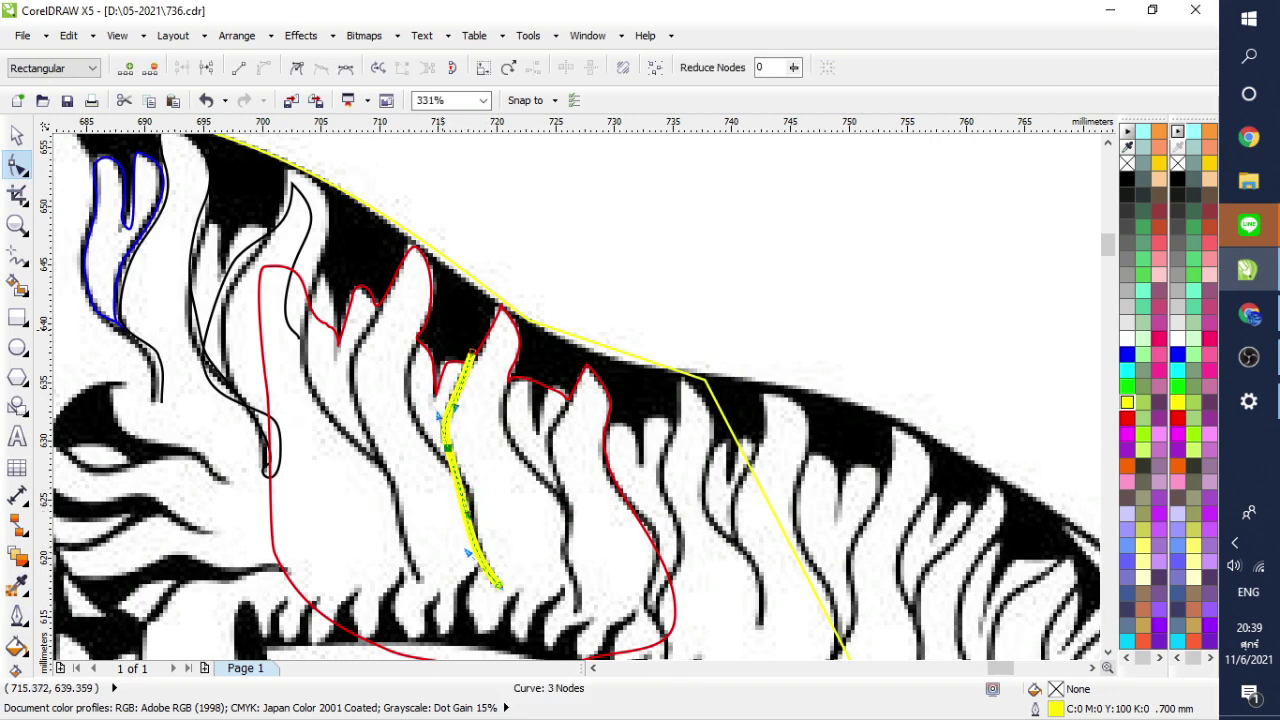
left_click_drag(470, 357, 417, 347)
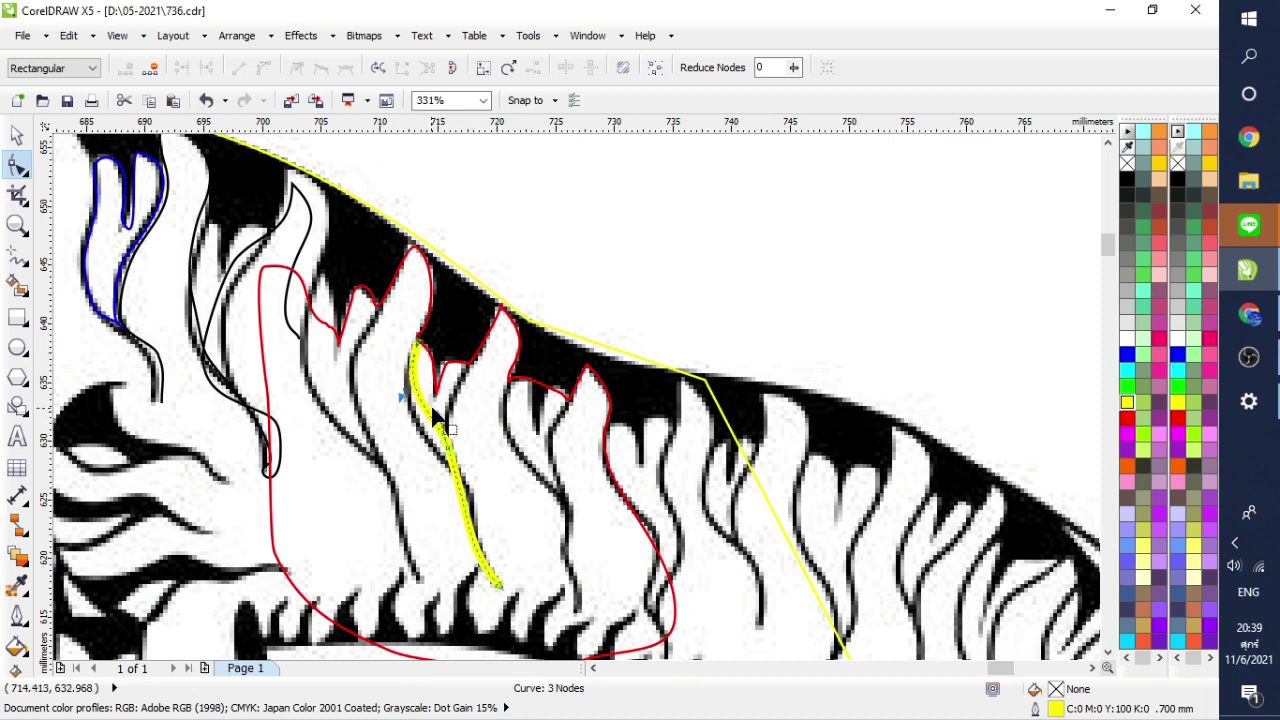
left_click_drag(458, 452, 417, 427)
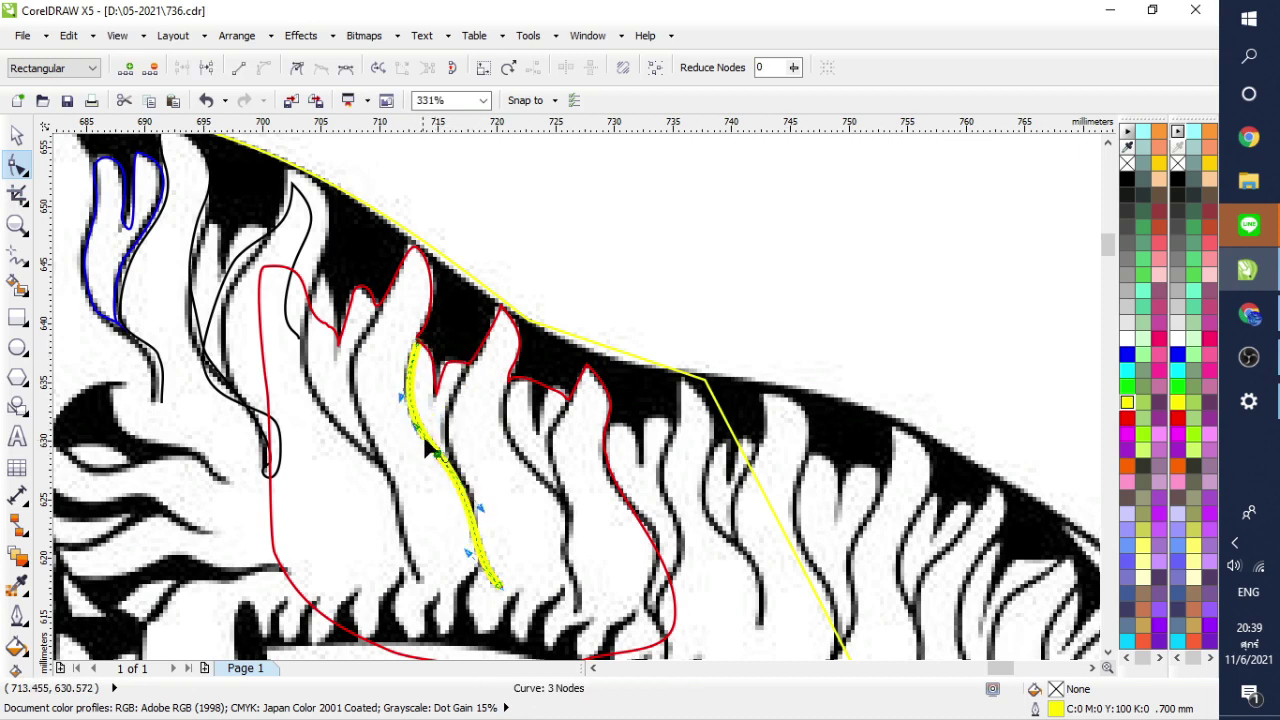
left_click_drag(486, 518, 456, 542)
left_click(490, 507)
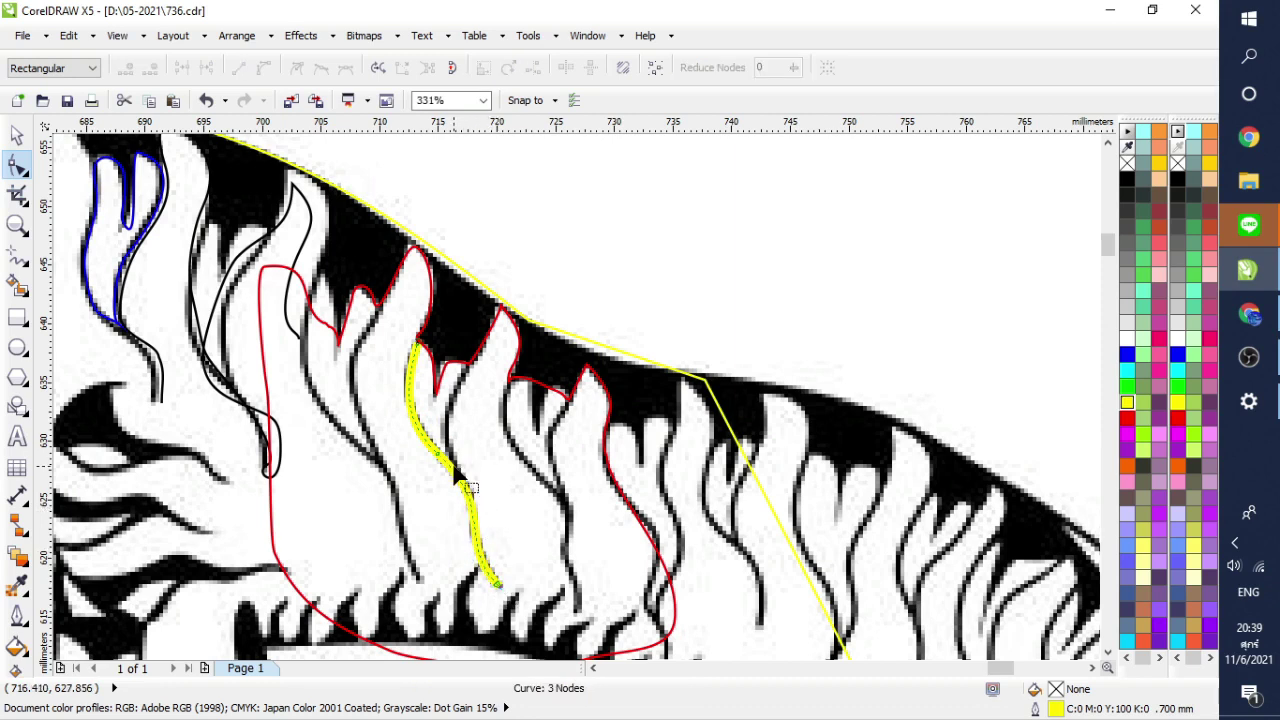
Step: Extend the yellow line's upper end into the black back patch and adjust its curve along the left branch
left_click(16, 134)
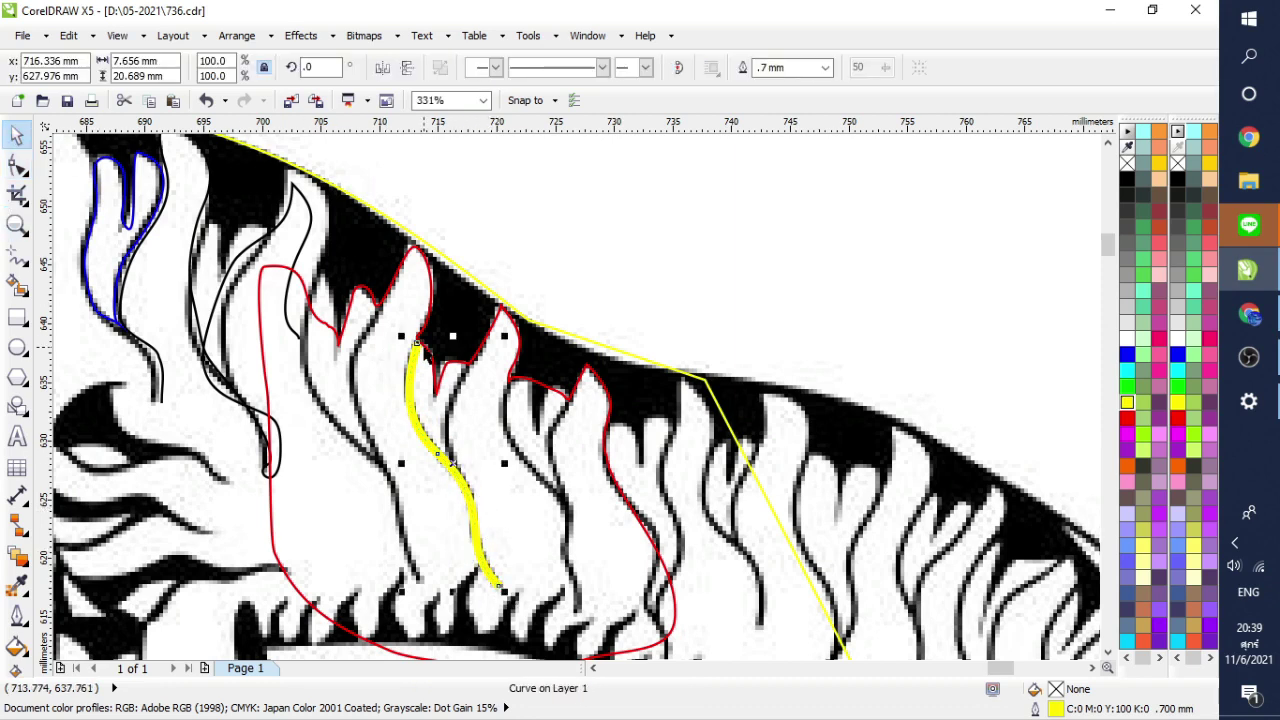
left_click(16, 165)
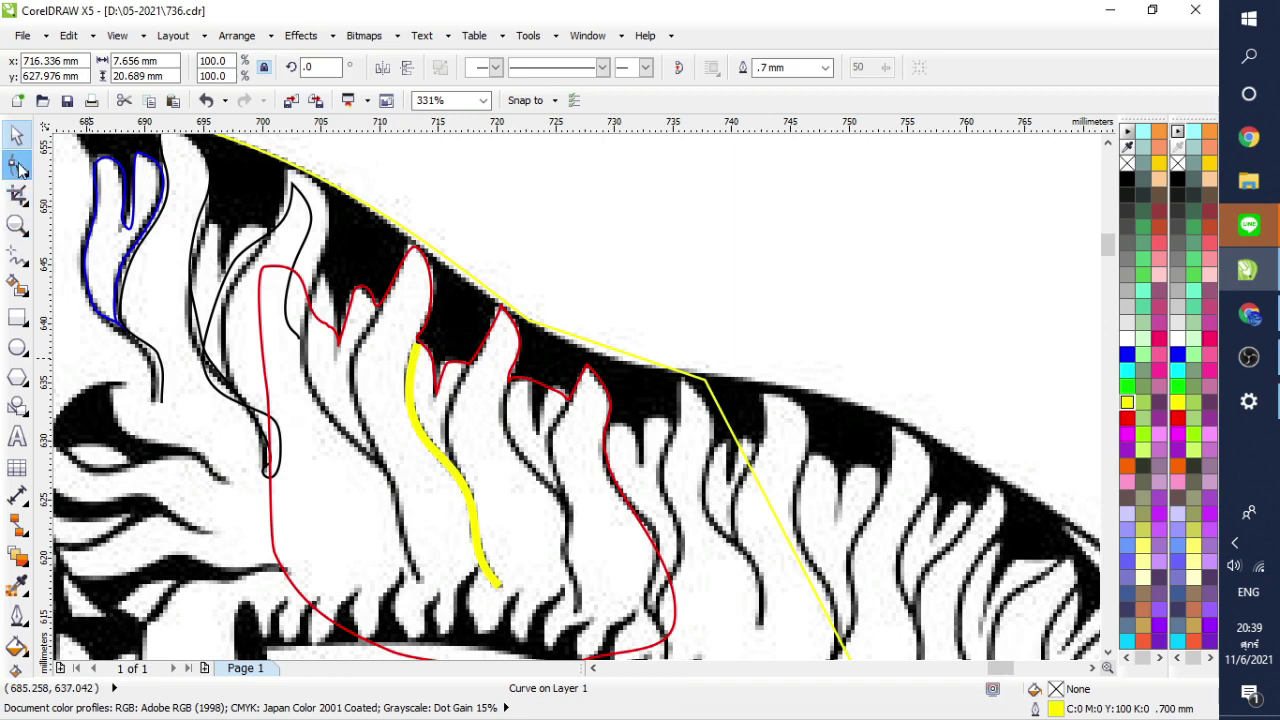
left_click_drag(417, 341, 430, 330)
left_click_drag(413, 385, 394, 375)
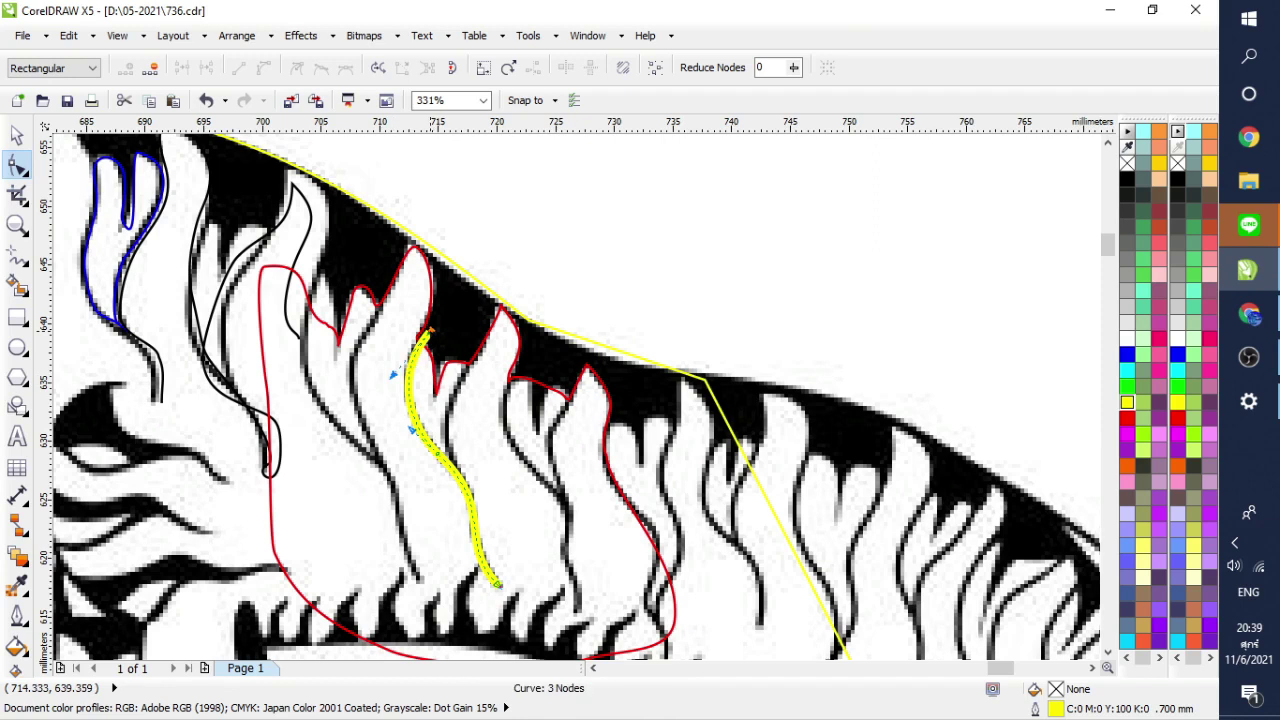
left_click_drag(430, 331, 427, 328)
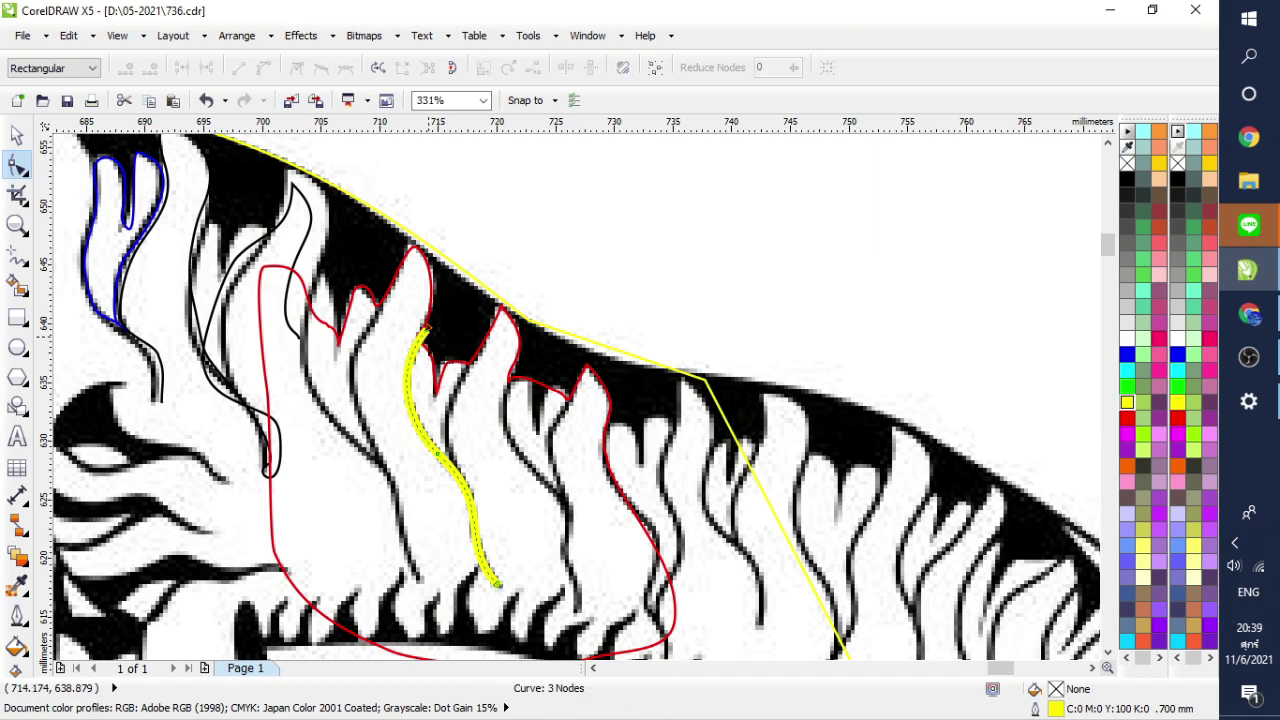
Step: Duplicate the yellow stripe line and place the copy on the forked stripe's right branch
left_click(16, 134)
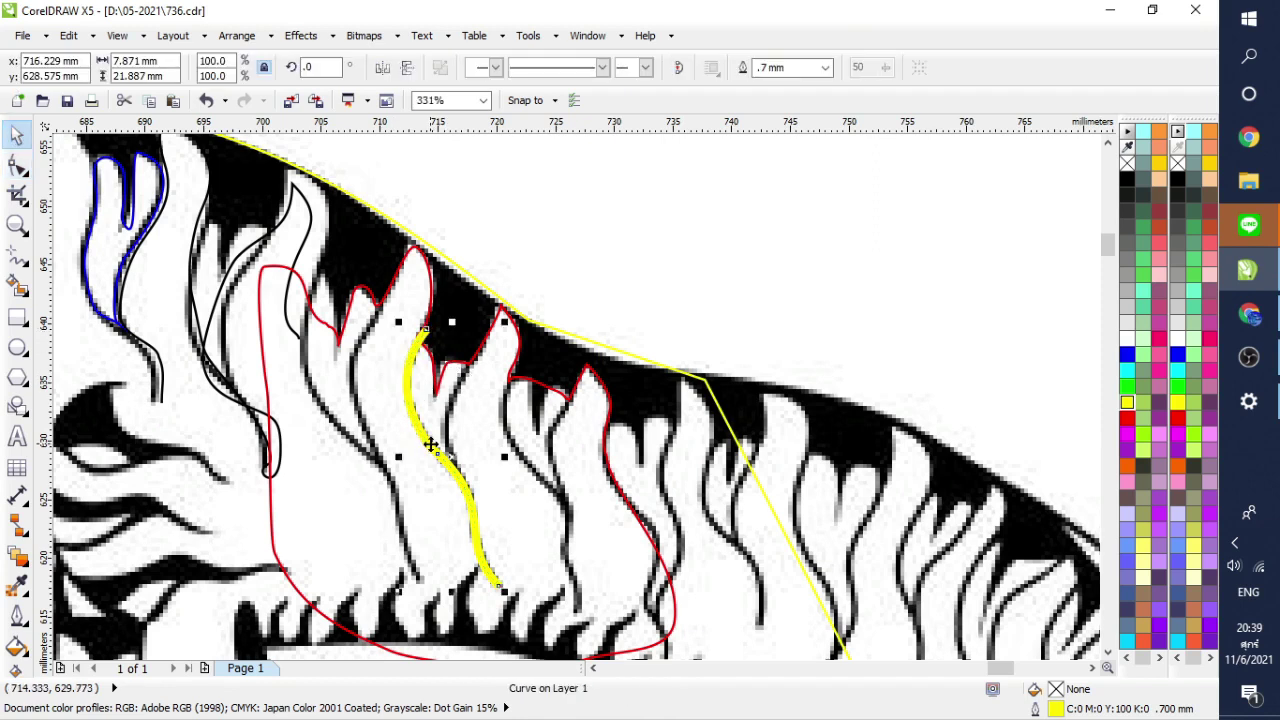
key("ctrl+d")
left_click_drag(481, 407, 459, 456)
Step: Shorten the copied yellow line to end at the fork and fit its upper end and bend to the right branch
left_click(17, 164)
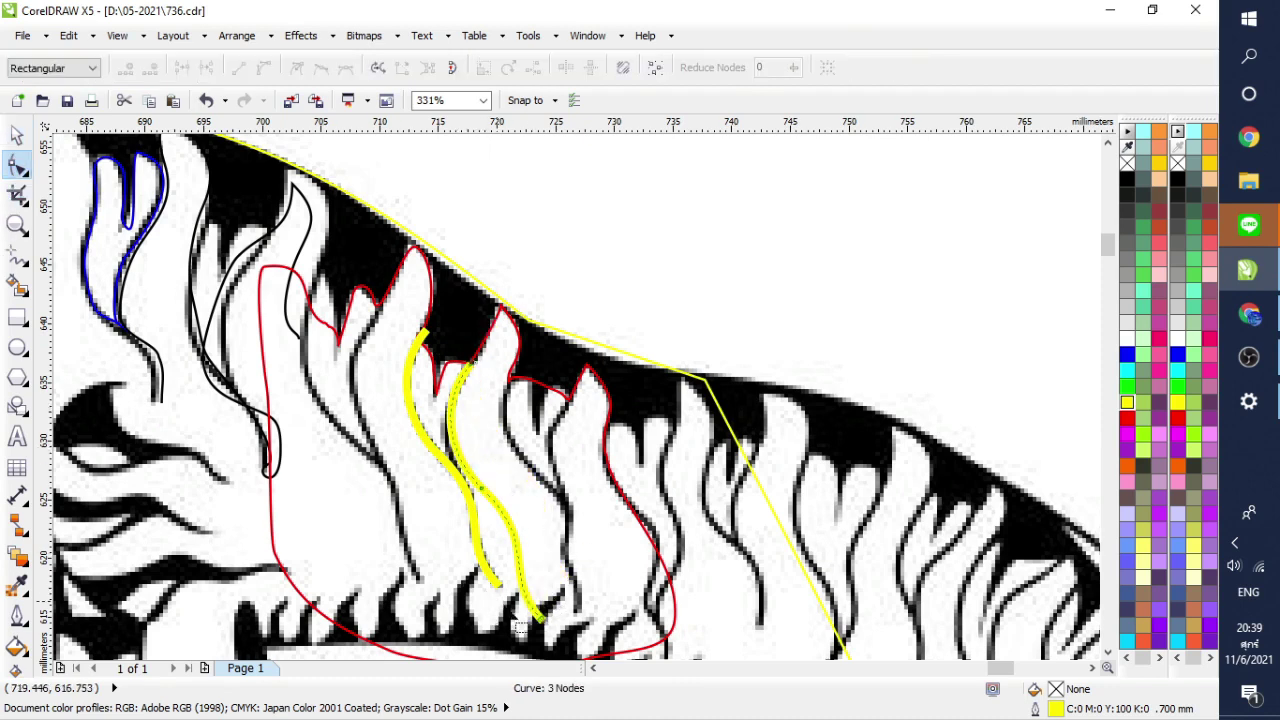
left_click_drag(546, 629, 452, 458)
left_click_drag(472, 363, 470, 349)
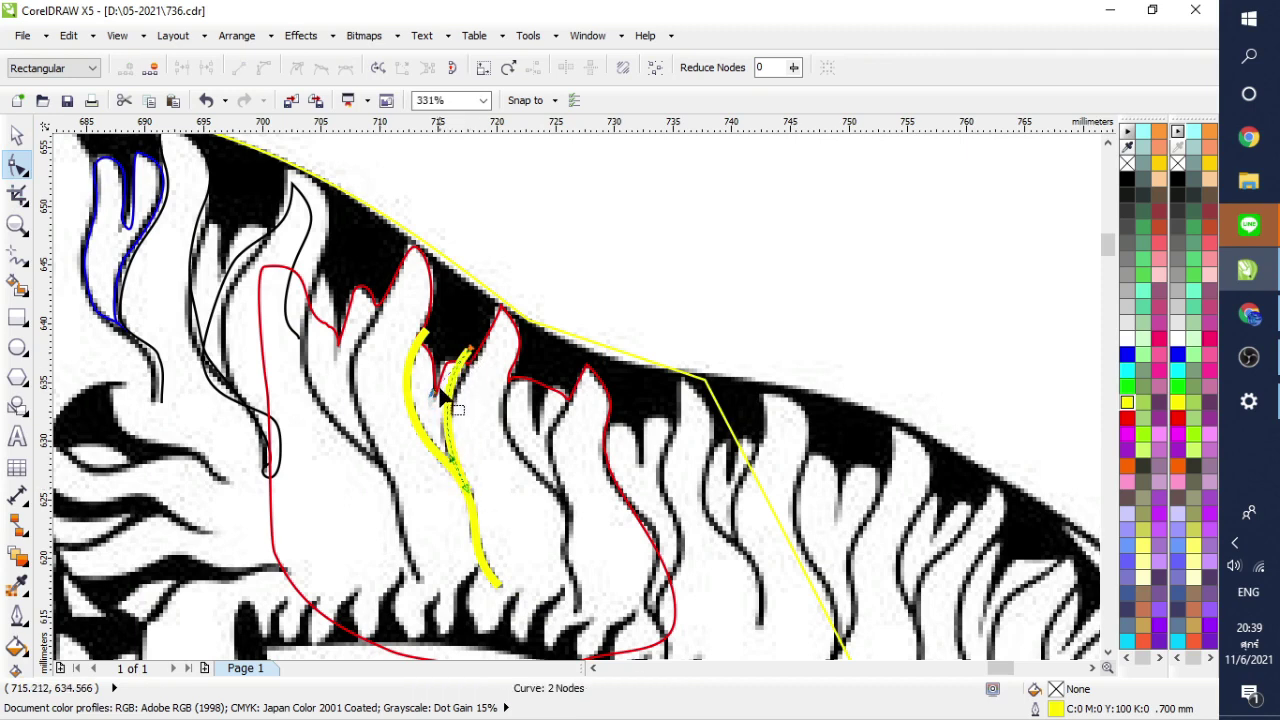
left_click_drag(433, 393, 448, 402)
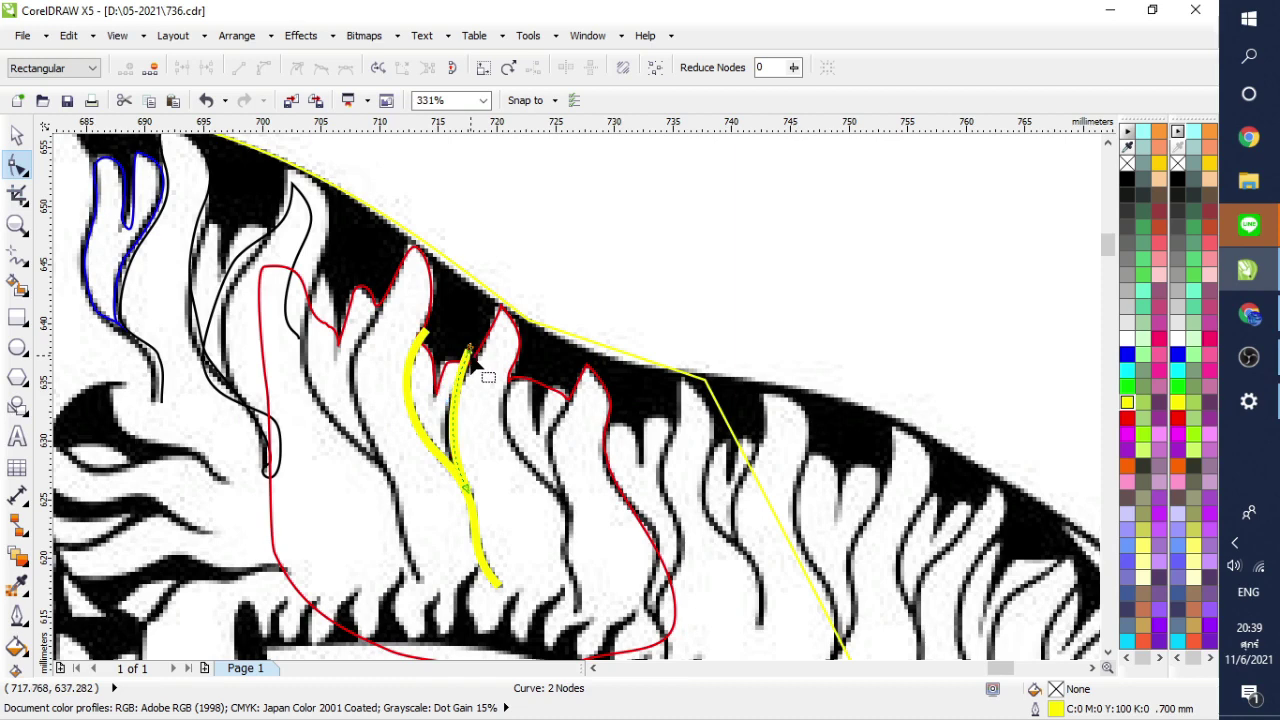
left_click(470, 355)
left_click_drag(470, 349, 468, 358)
left_click_drag(446, 407, 456, 423)
Step: Adjust the red closed curve's edge between the right branch's upper end and the neighbouring peak
left_click(486, 378)
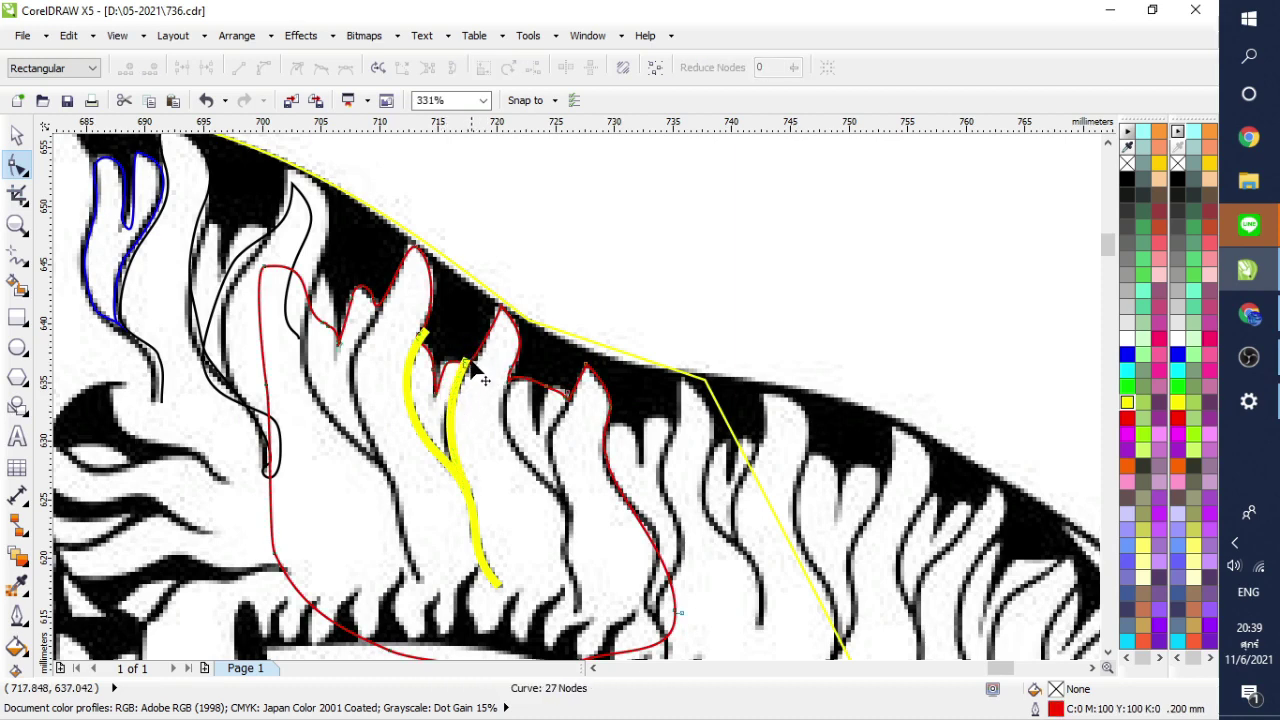
left_click_drag(470, 361, 471, 364)
left_click_drag(499, 314, 482, 351)
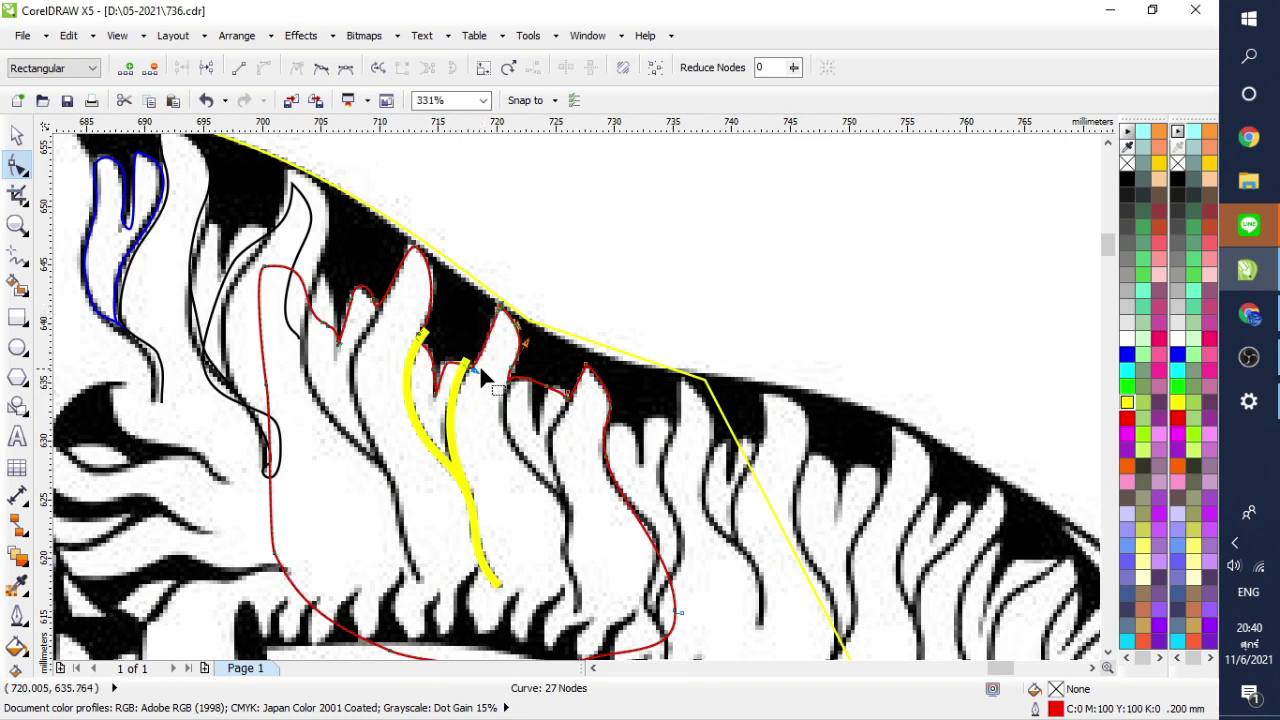
Step: Convert the outlines of both yellow stripe lines to objects
left_click(16, 133)
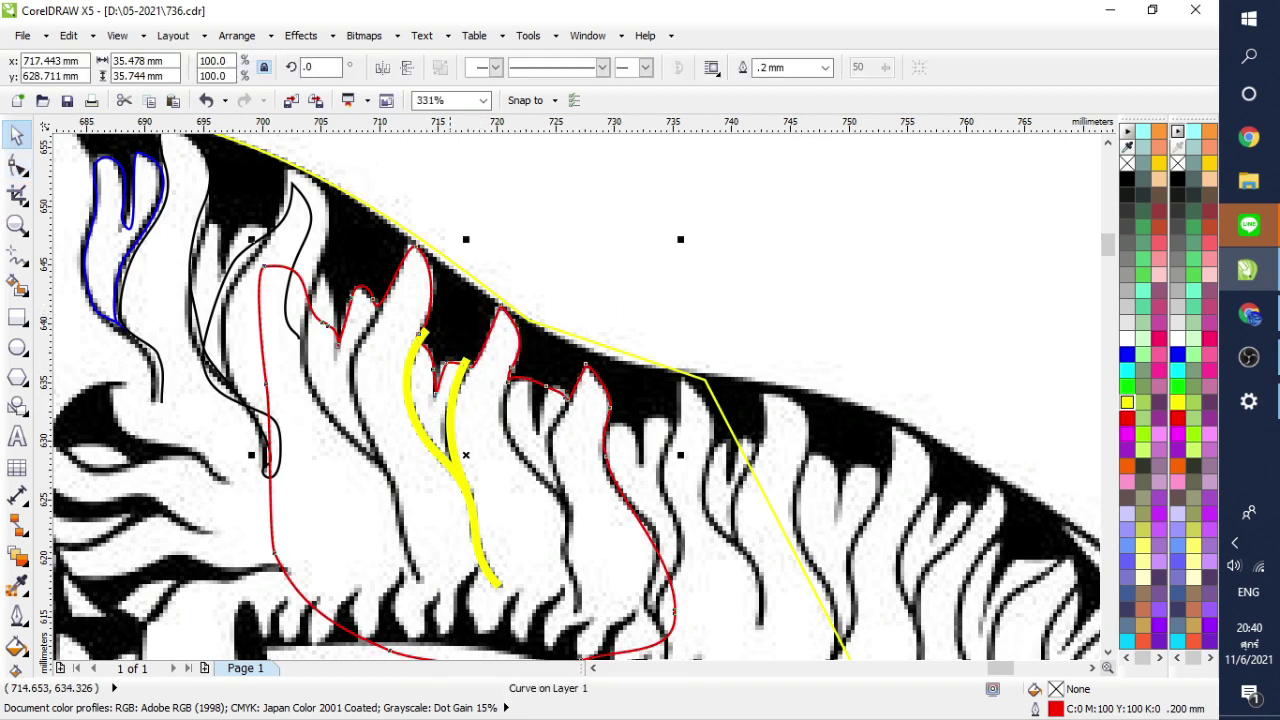
left_click(452, 402)
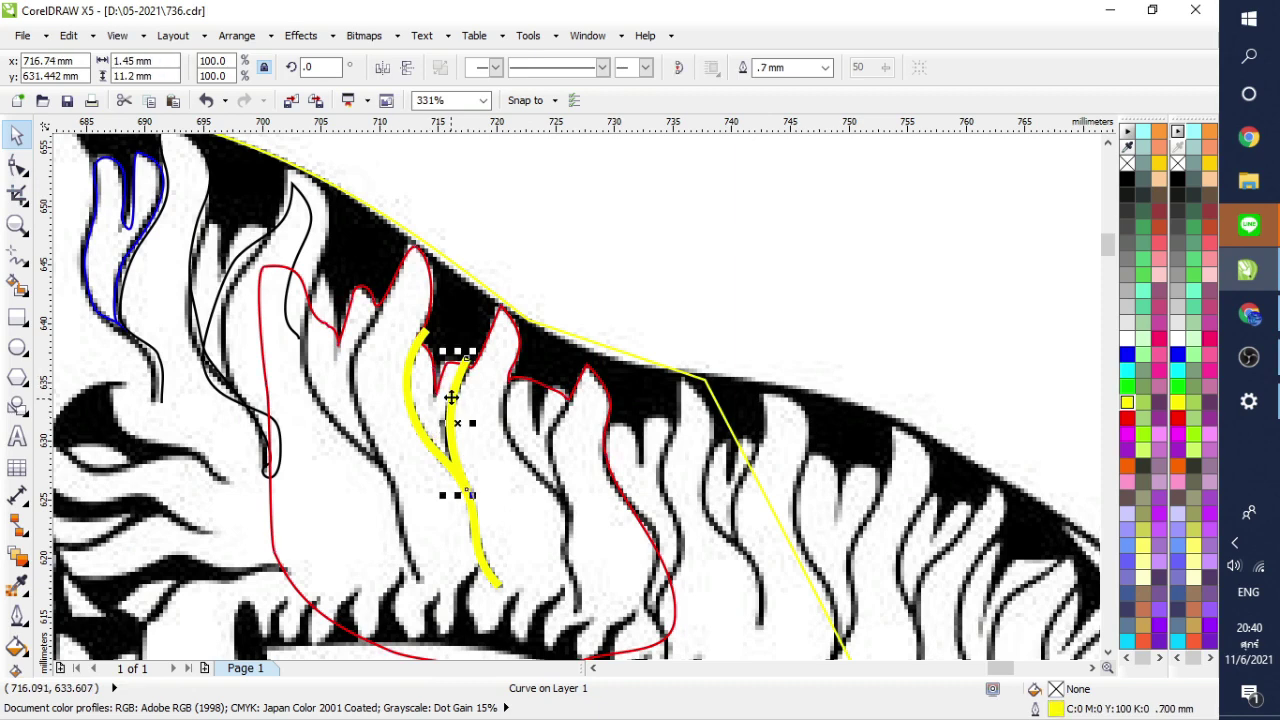
left_click(420, 358, "shift")
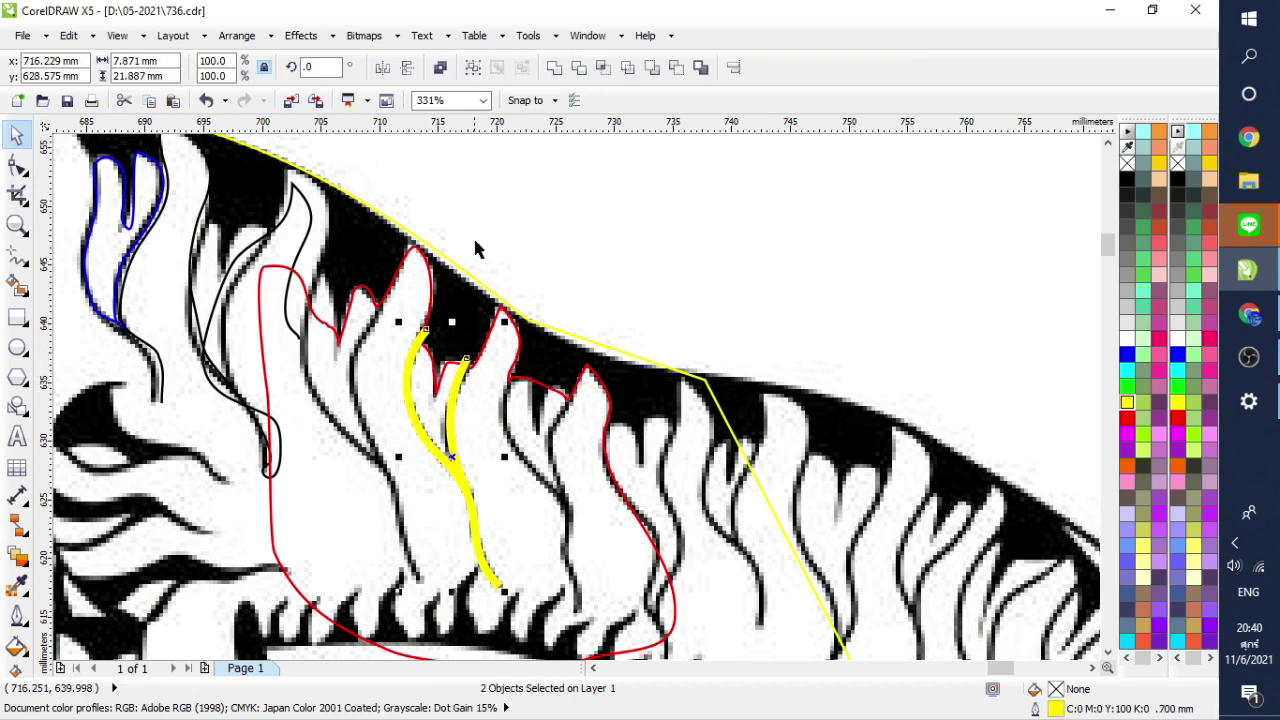
left_click(300, 36)
mouse_move(258, 42)
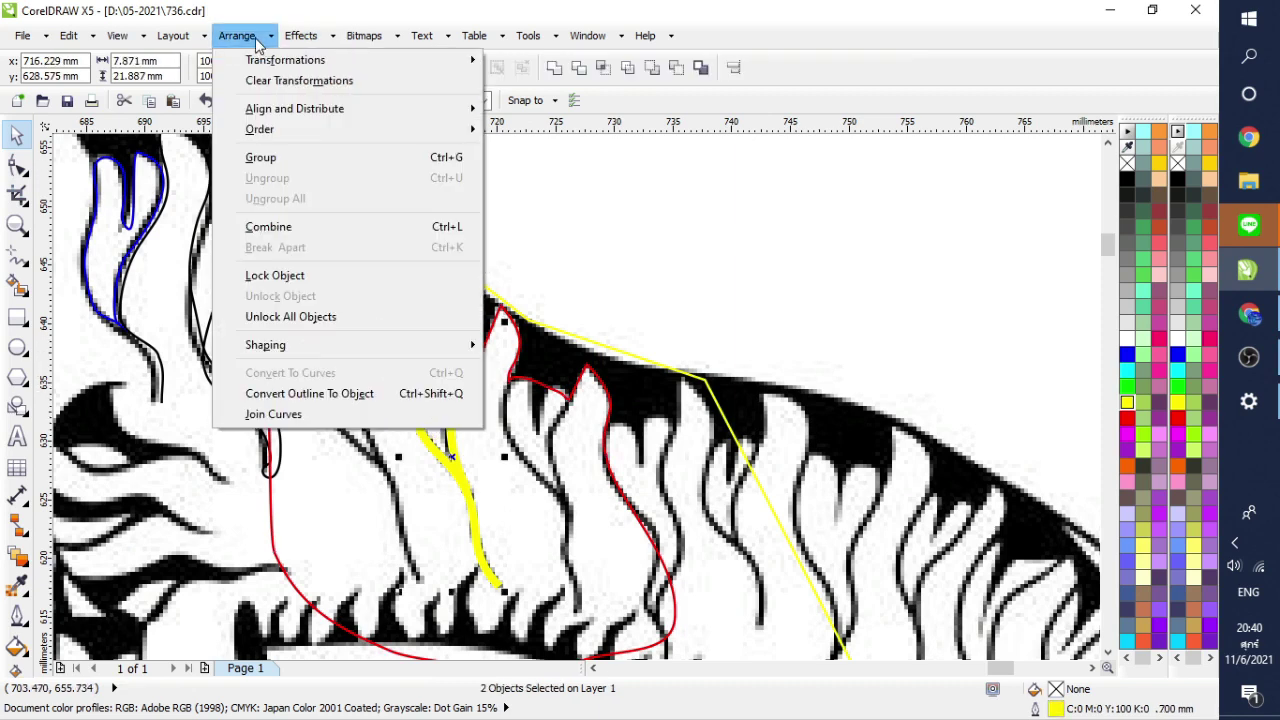
left_click(341, 396)
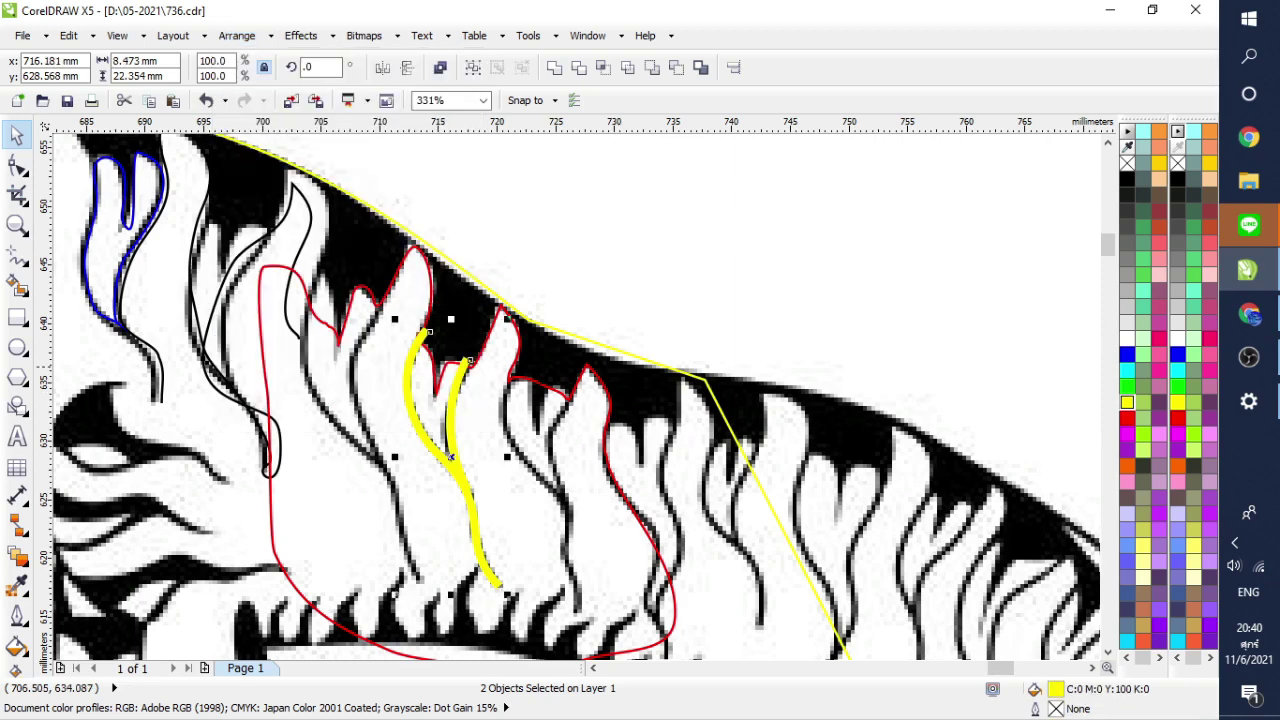
Step: Give both converted stripe shapes a blue outline without fill and weld them into one forked curve
right_click(1128, 353)
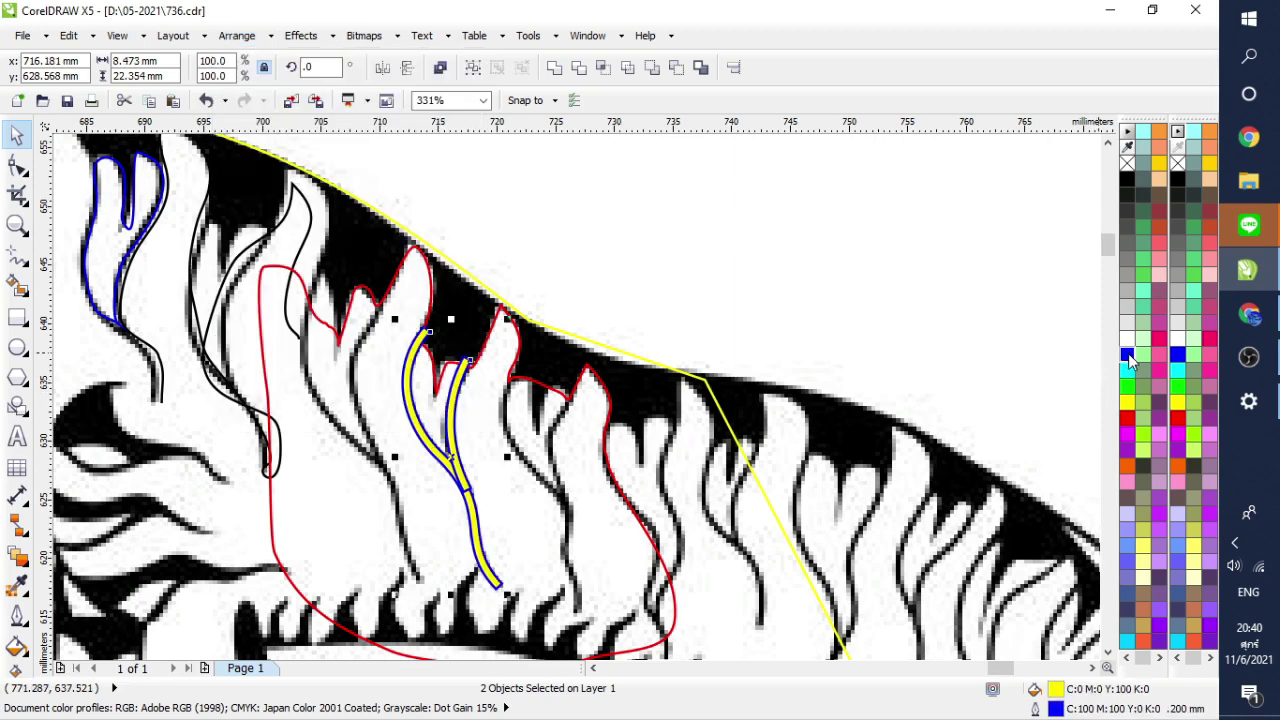
left_click(1128, 163)
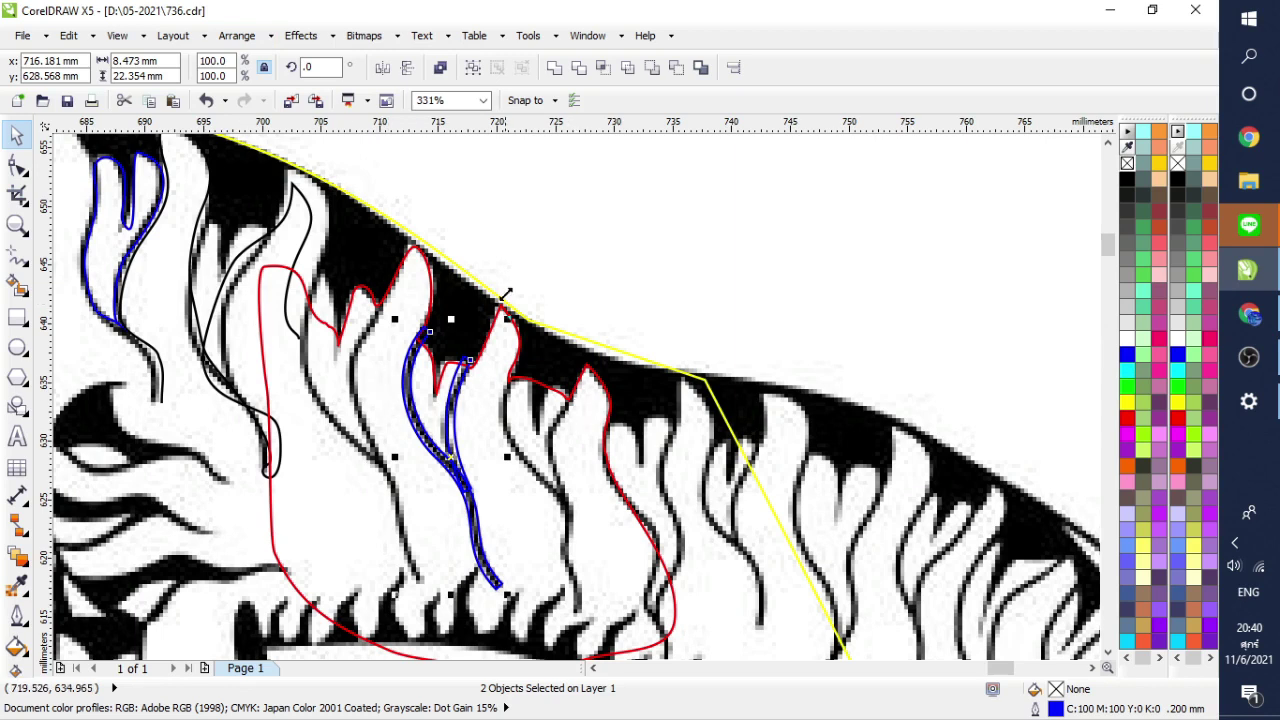
left_click(556, 68)
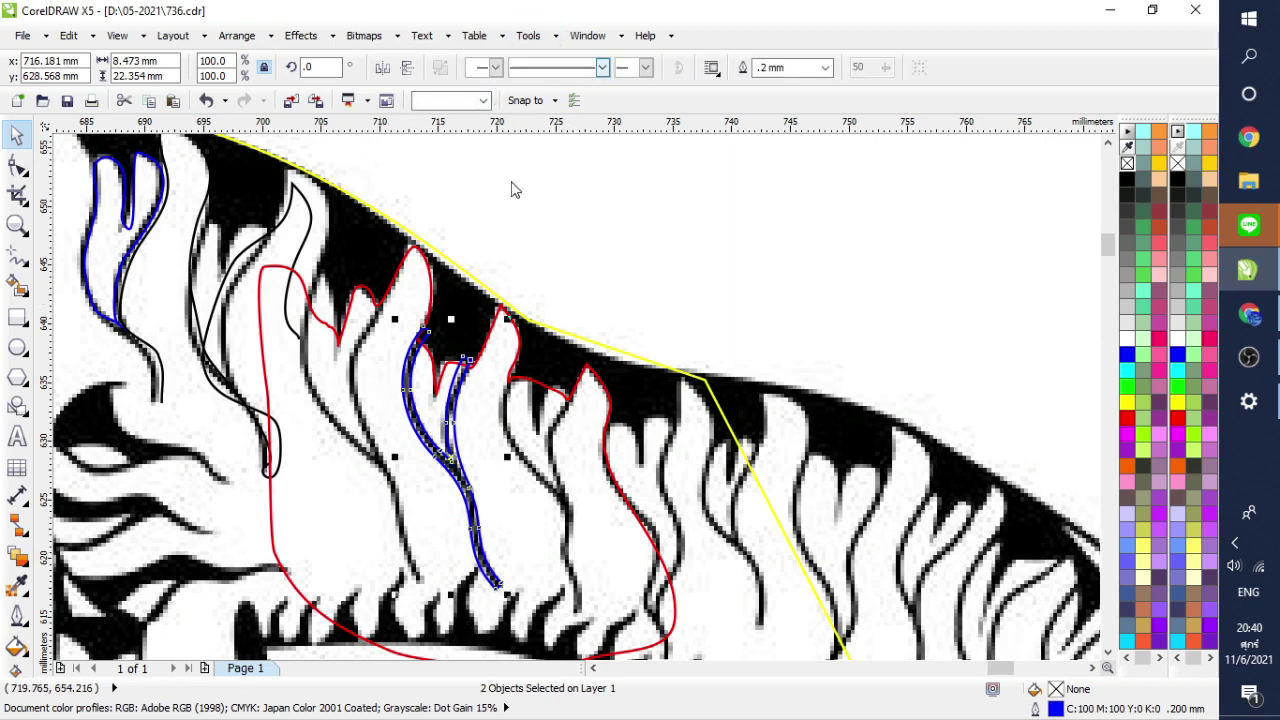
Step: Fill the large closed body curve with red and the forked stripe curve with yellow
left_click(509, 388, "shift")
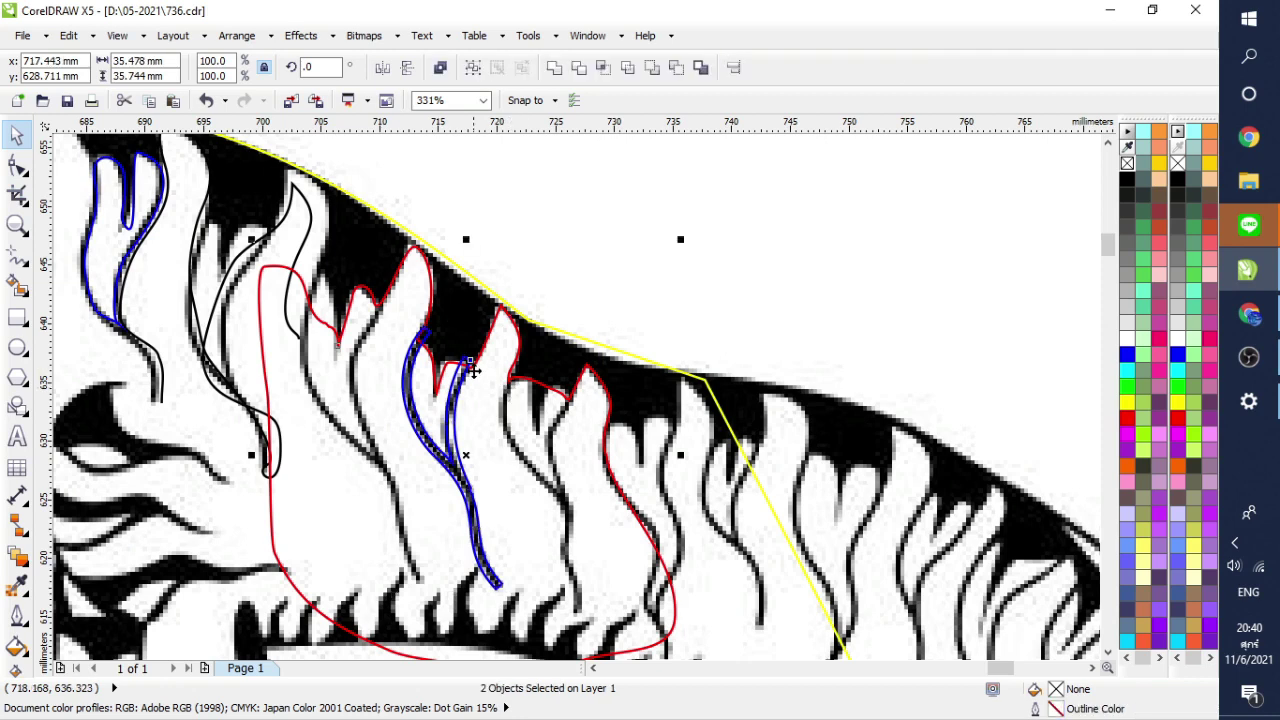
left_click(605, 290)
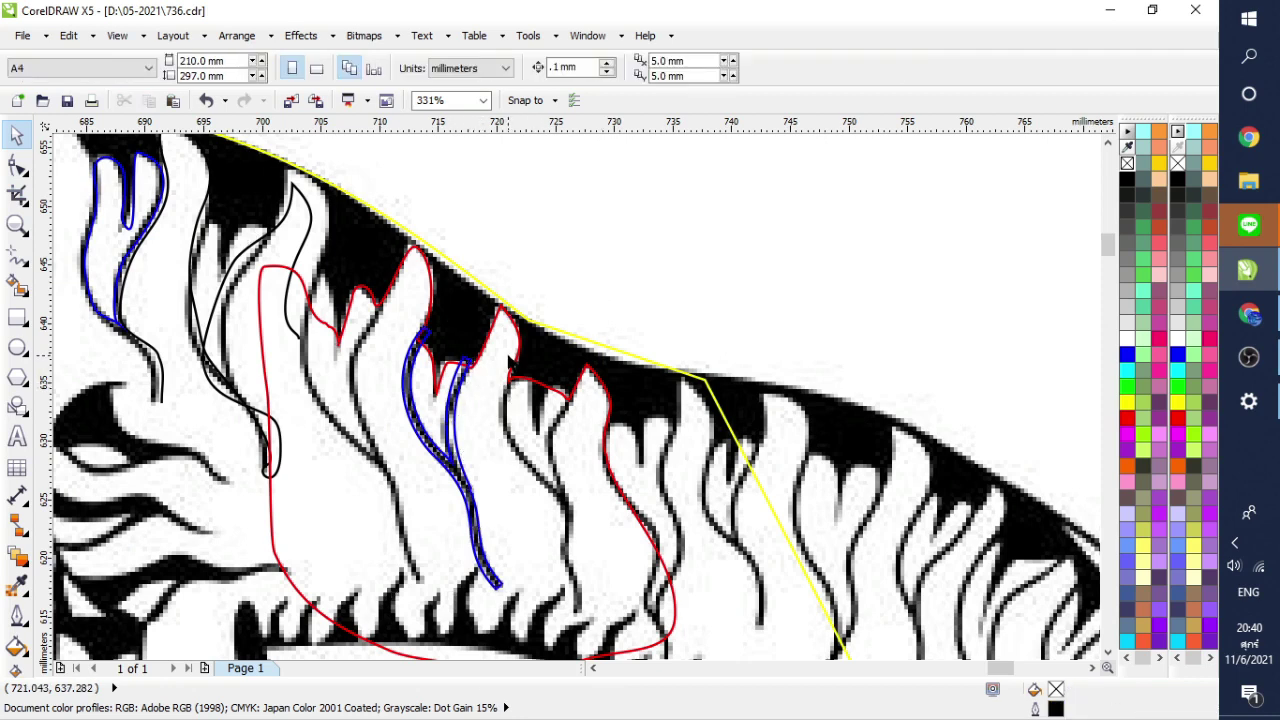
left_click(510, 358)
left_click(1128, 418)
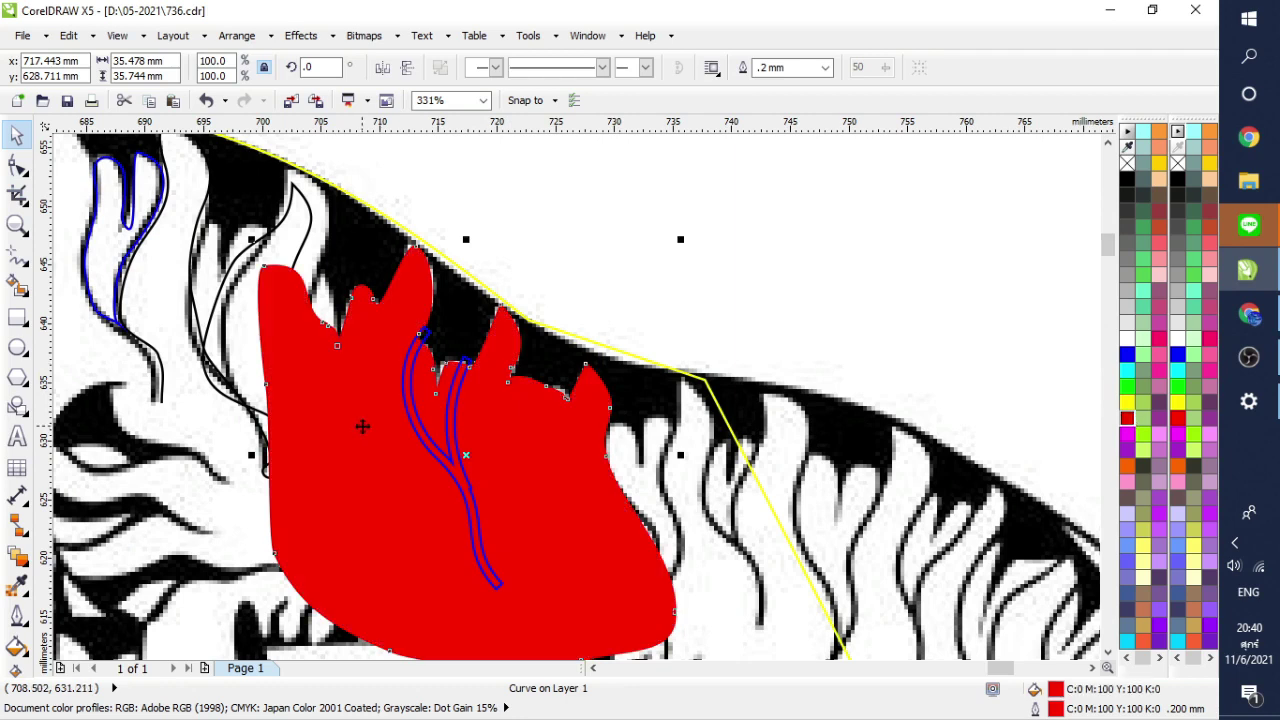
left_click(452, 426)
left_click(1127, 403)
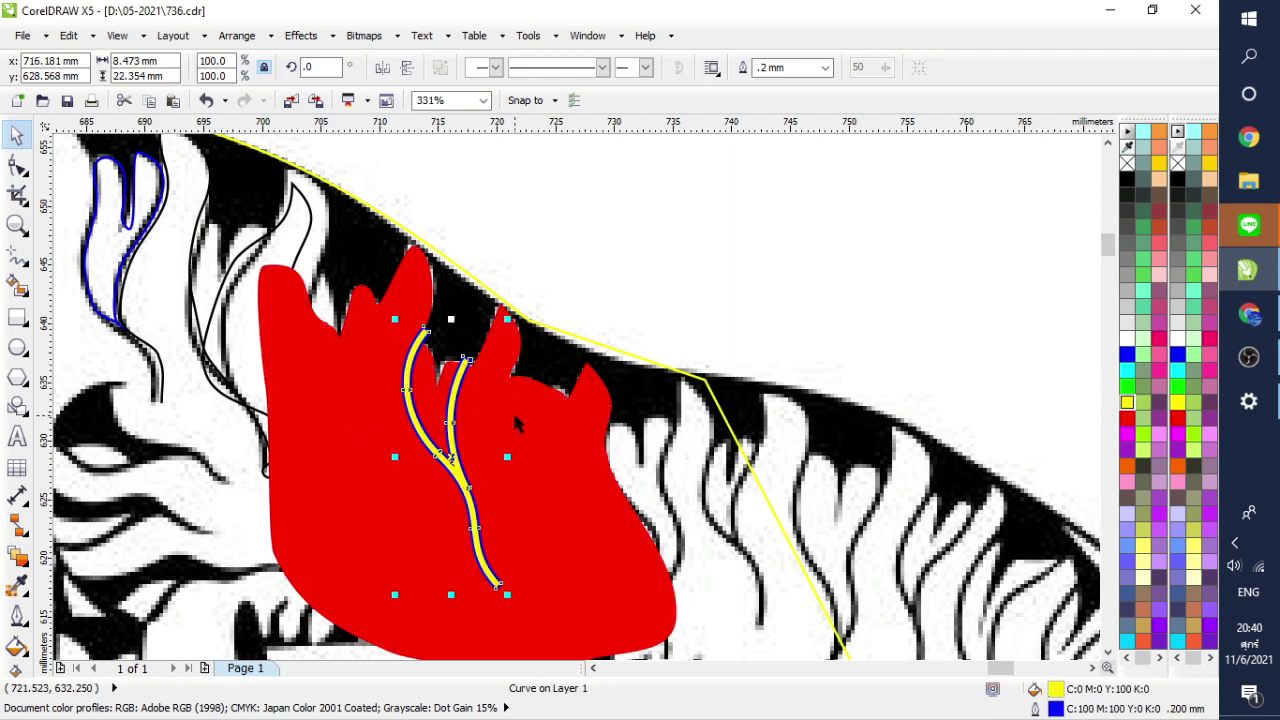
Step: Cut the yellow forked stripe out of the red body curve with Back Minus Front
left_click(513, 412, "shift")
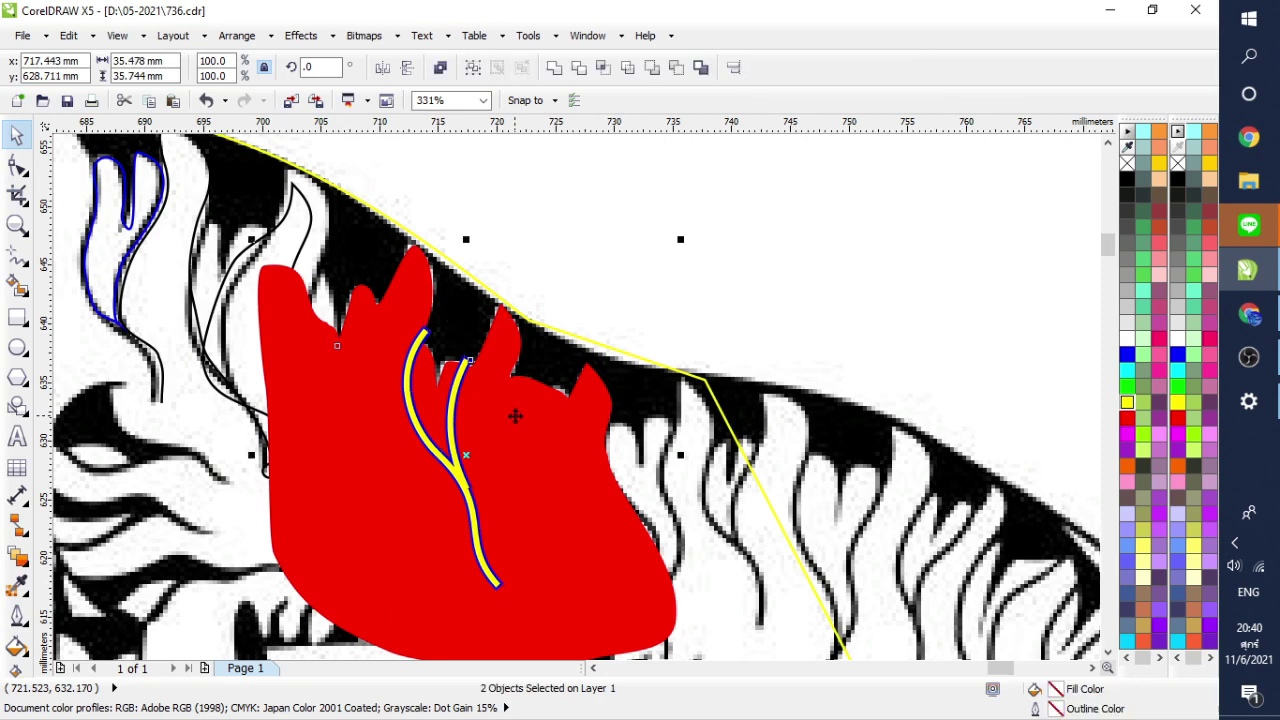
left_click(676, 67)
left_click(620, 290)
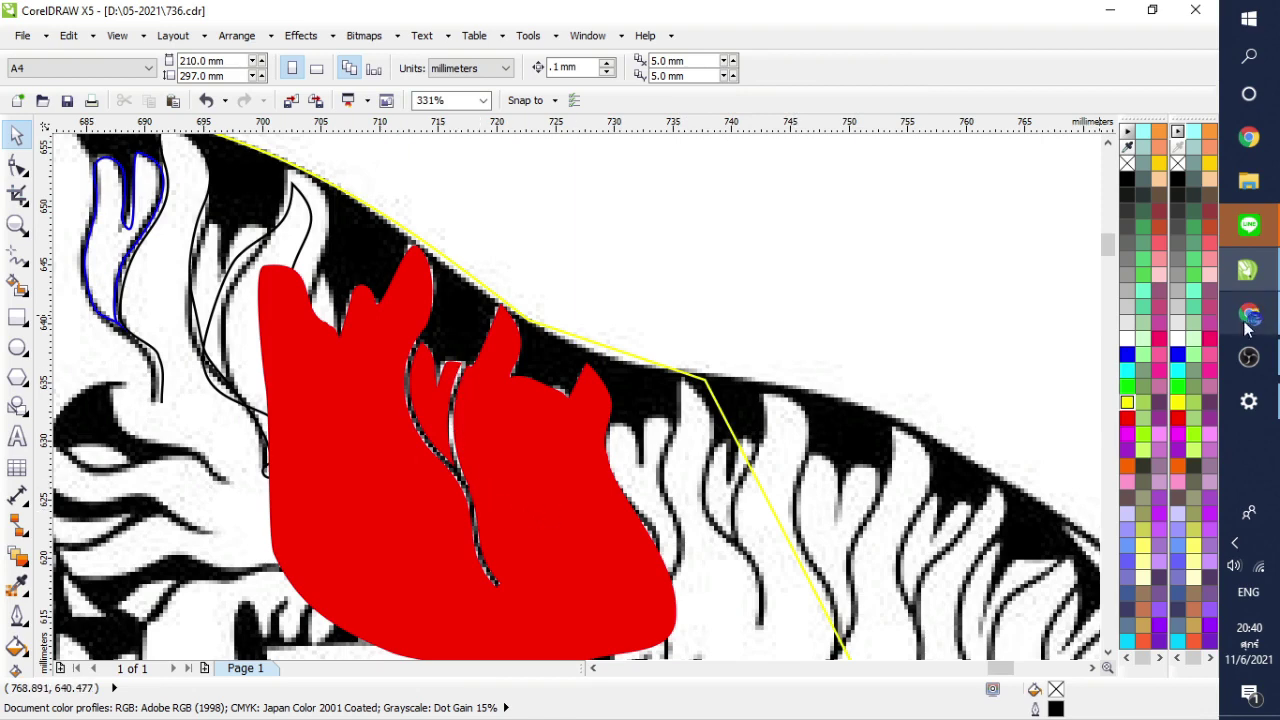
Step: Give the cut body curve a white fill and remove its outline
left_click(1128, 339)
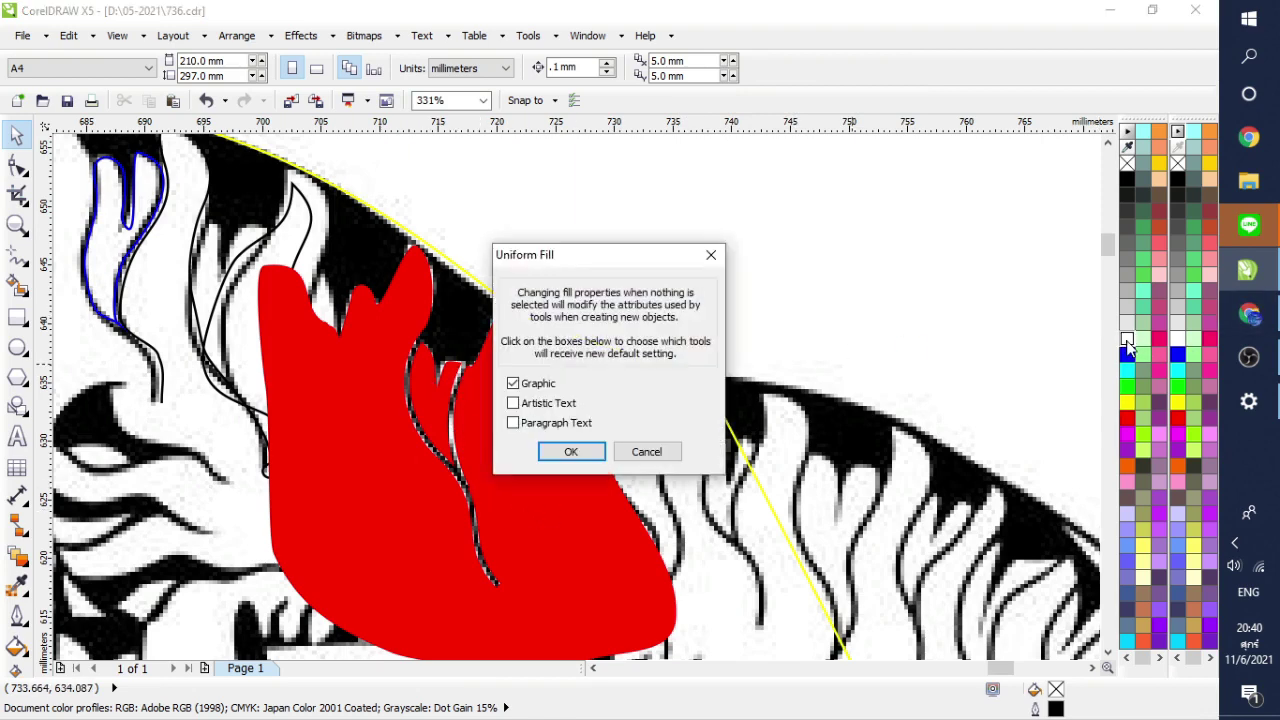
left_click(711, 255)
left_click(467, 404)
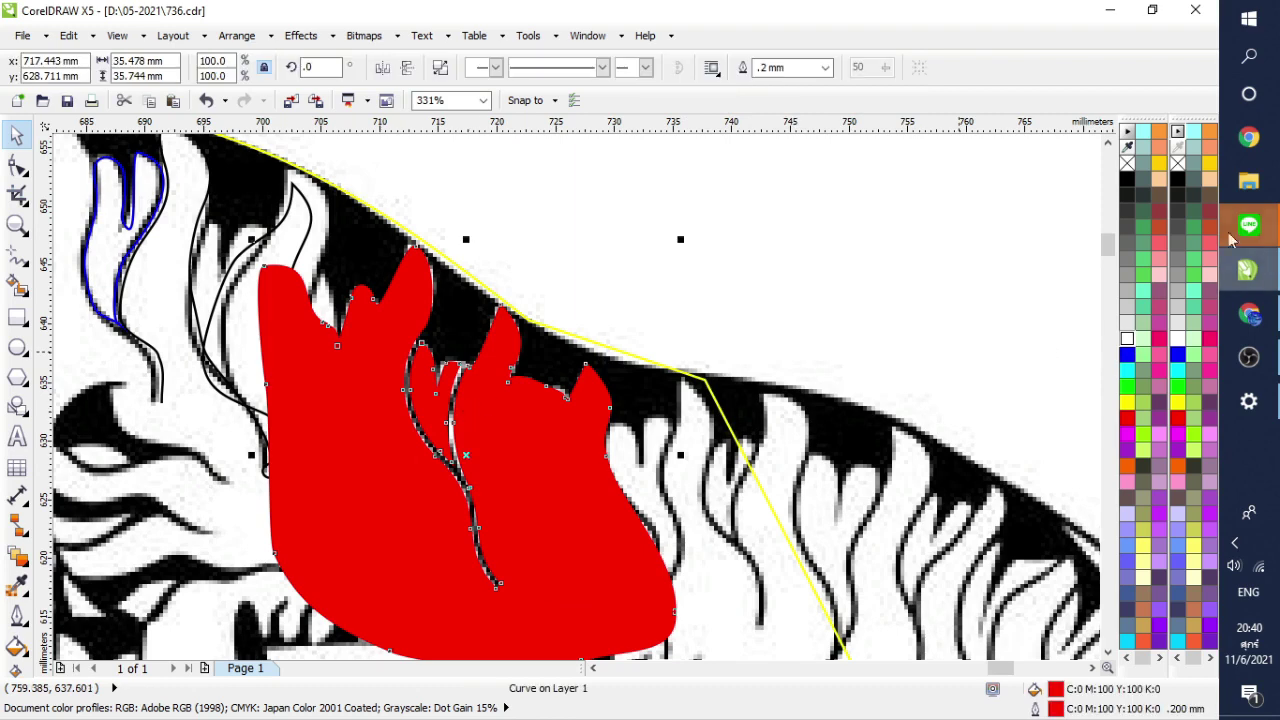
left_click(1127, 338)
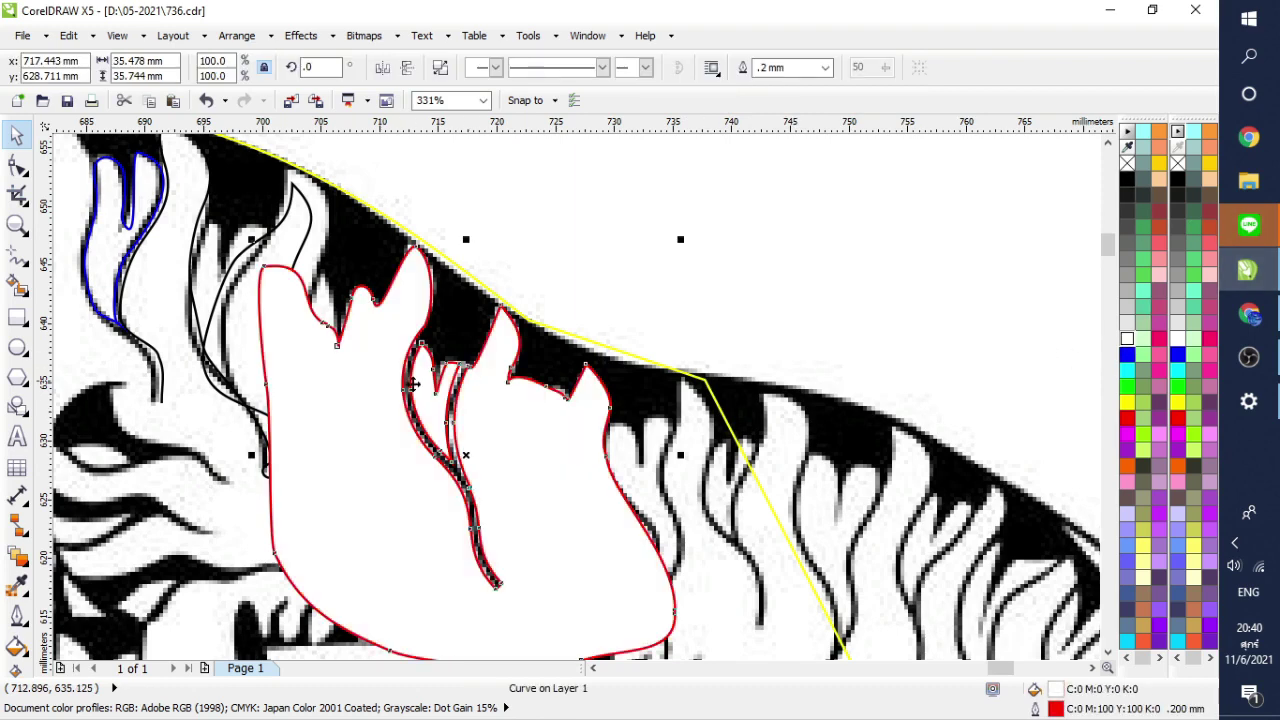
right_click(1127, 163)
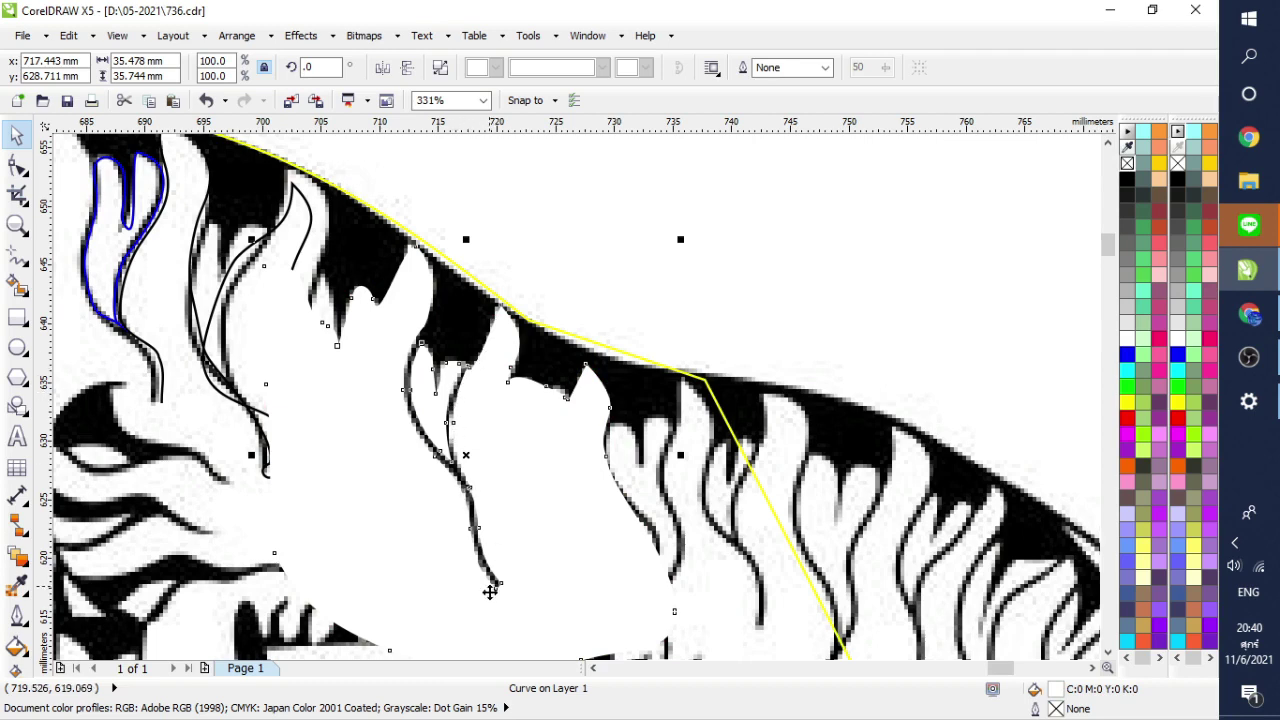
left_click(586, 276)
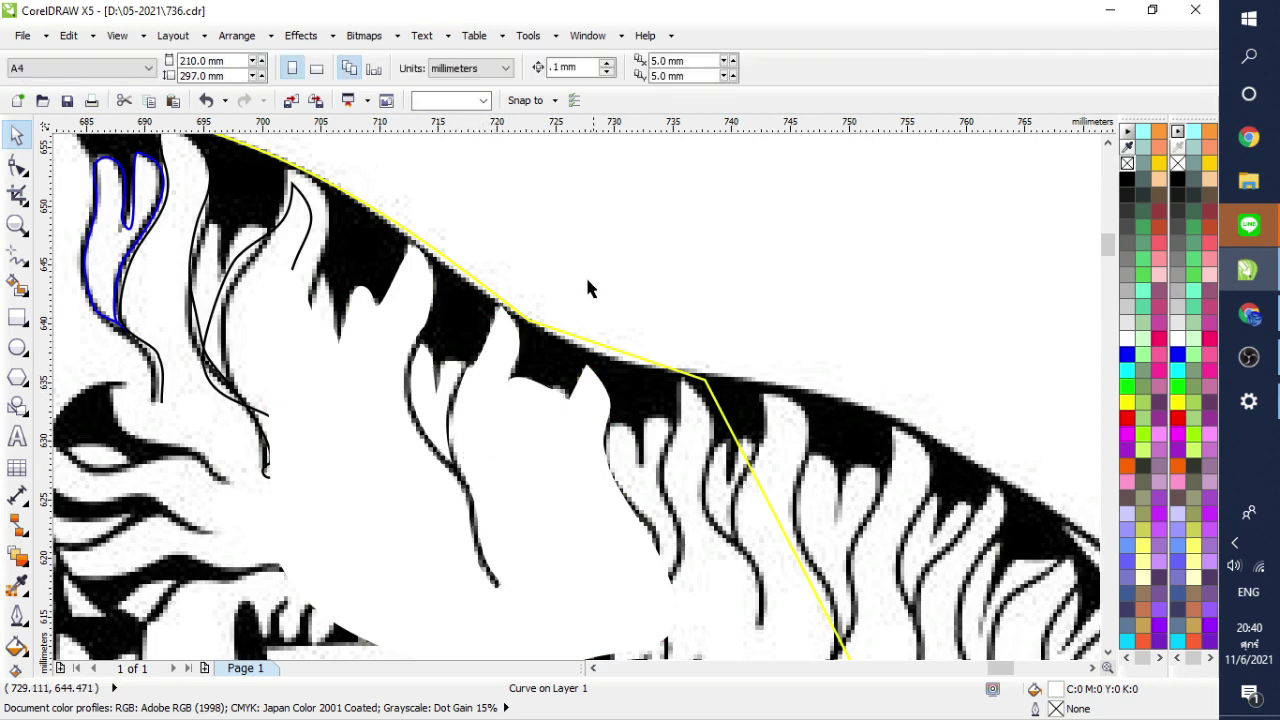
Step: Draw a rectangle about 23 mm wide and 36 mm high over the traced stripe section of the tiger's back
left_click(493, 370)
left_click(17, 317)
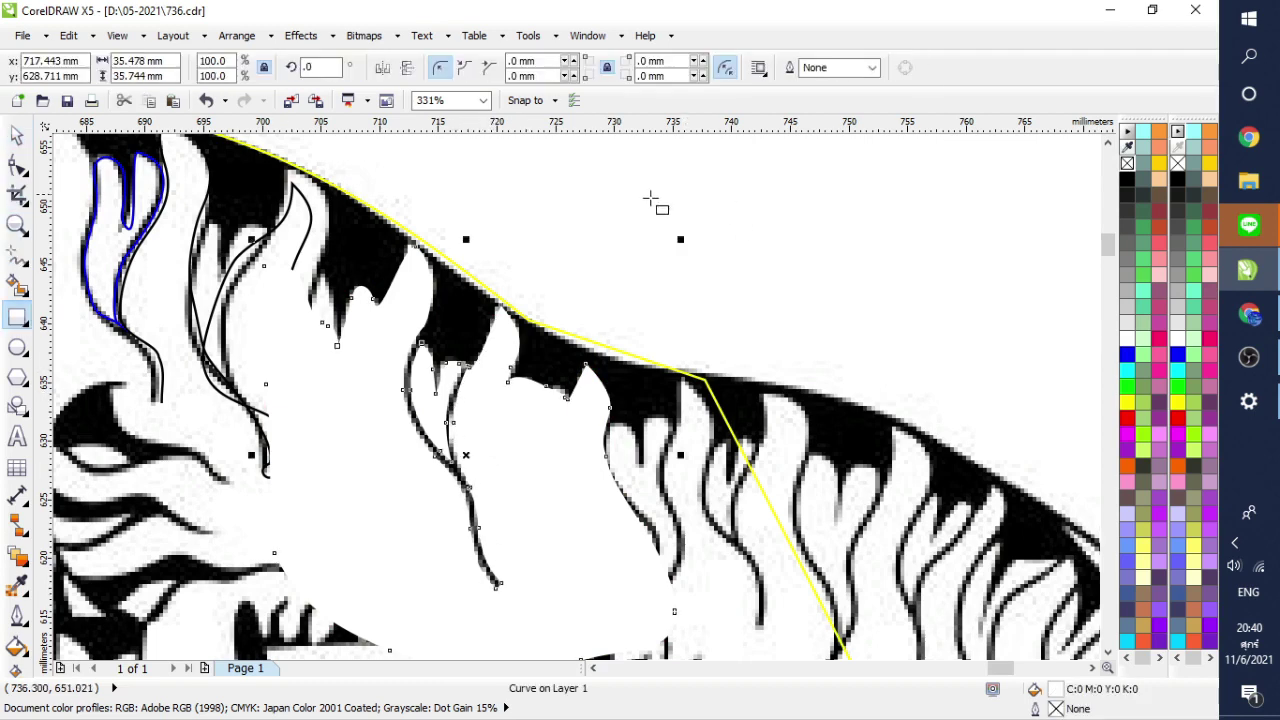
left_click_drag(593, 206, 324, 632)
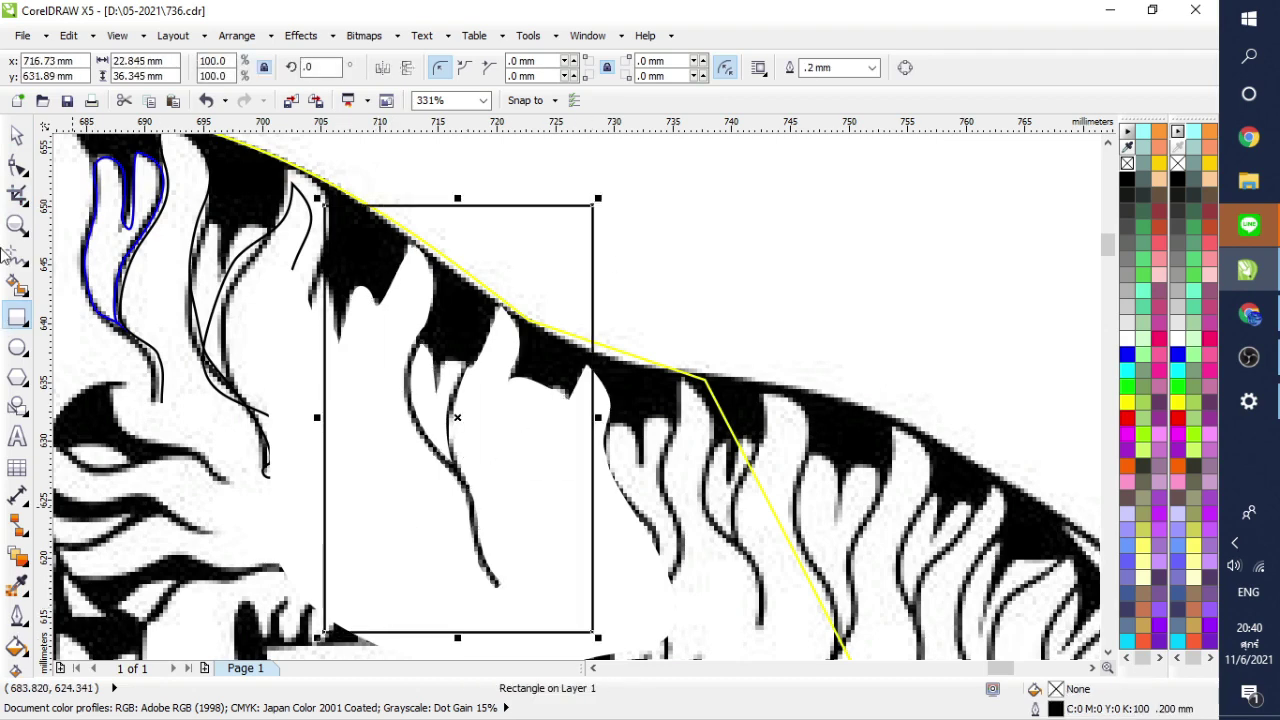
left_click(20, 136)
Step: Order the rectangle behind the white body curve and fill it with black
right_click(528, 237)
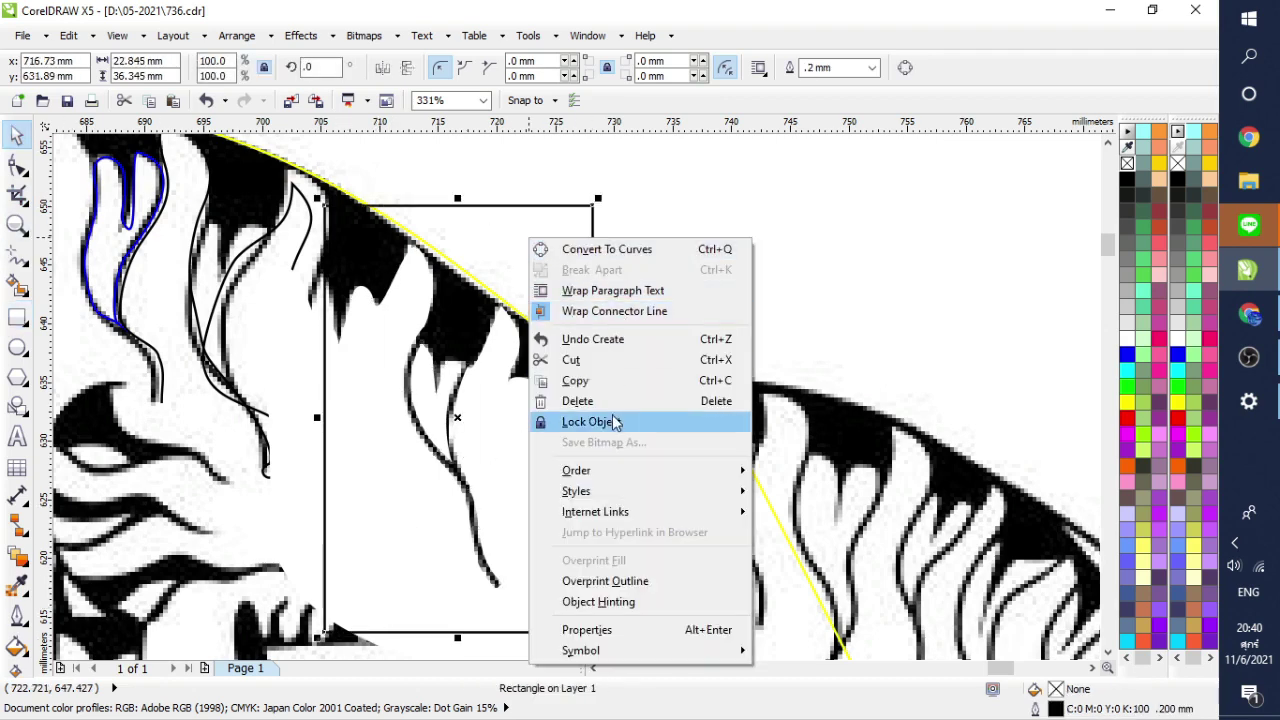
mouse_move(612, 472)
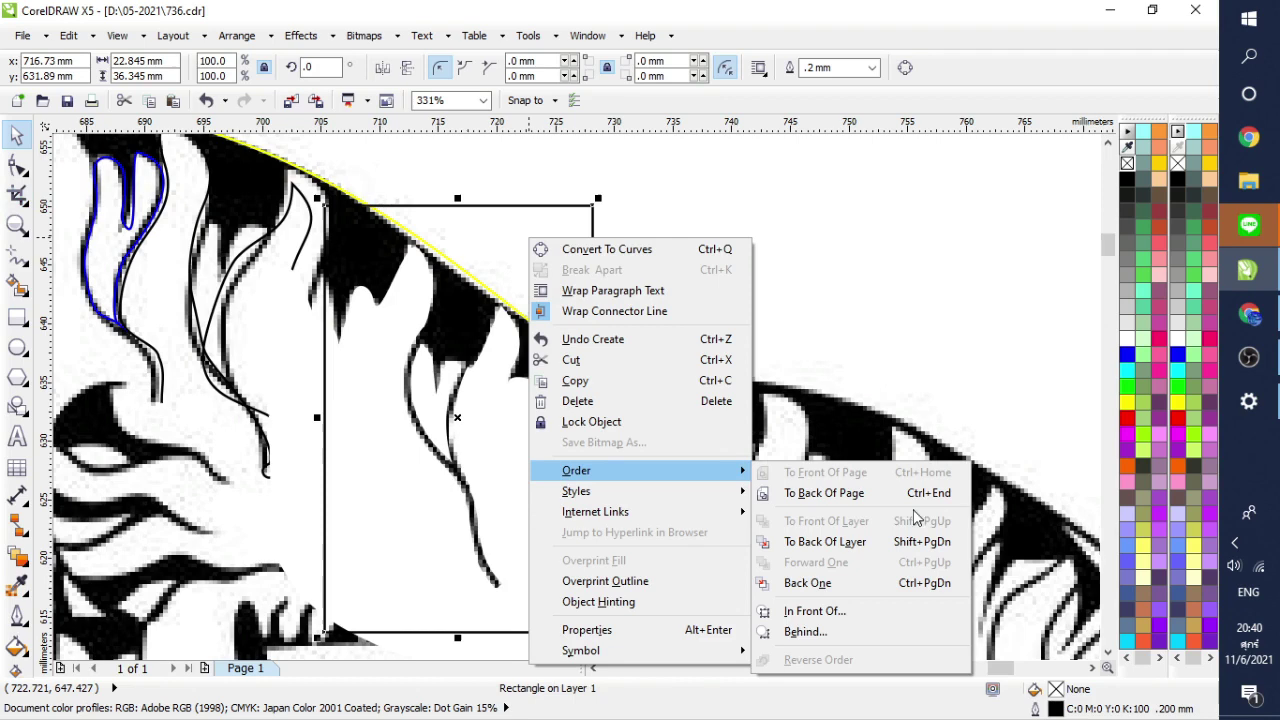
left_click(821, 634)
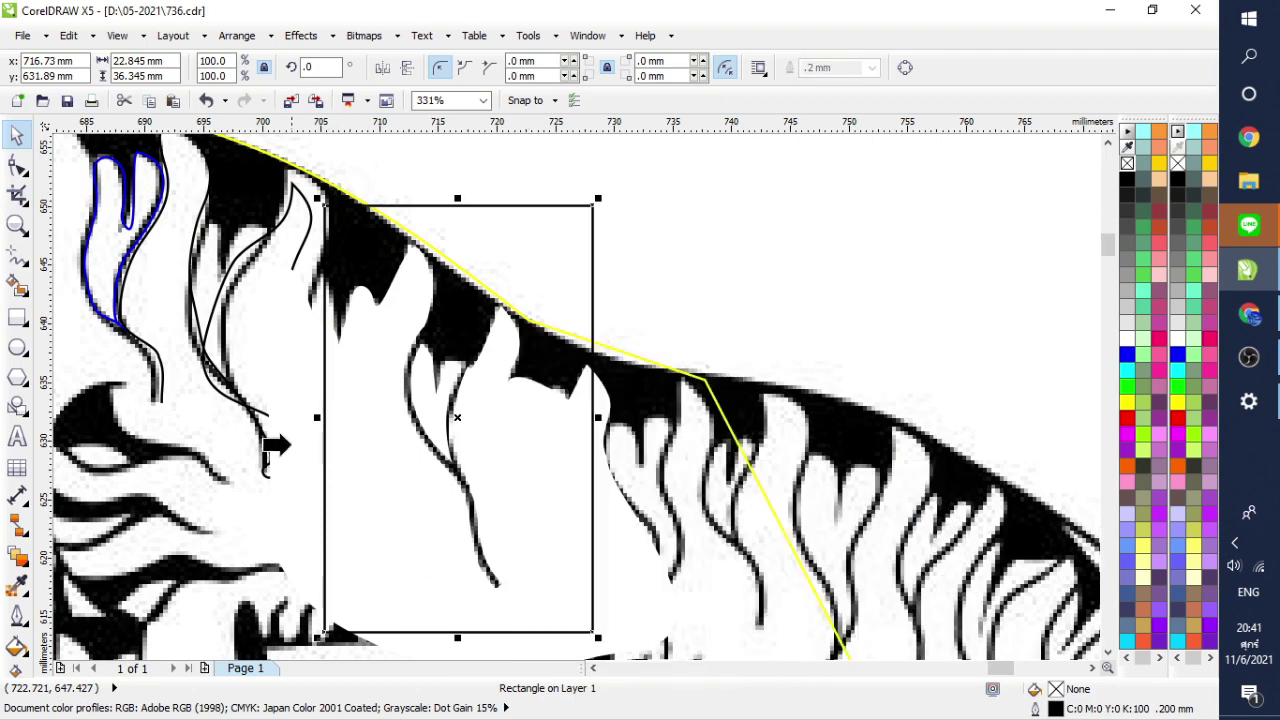
left_click(268, 450)
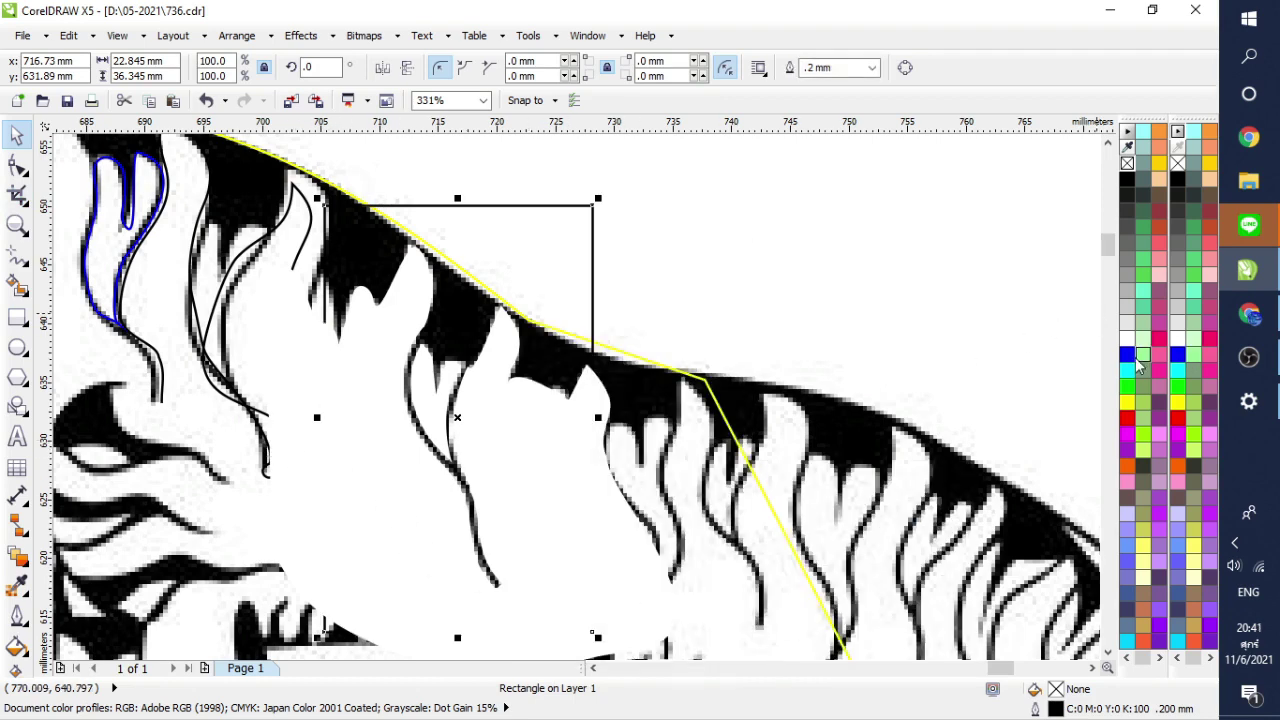
left_click(1127, 178)
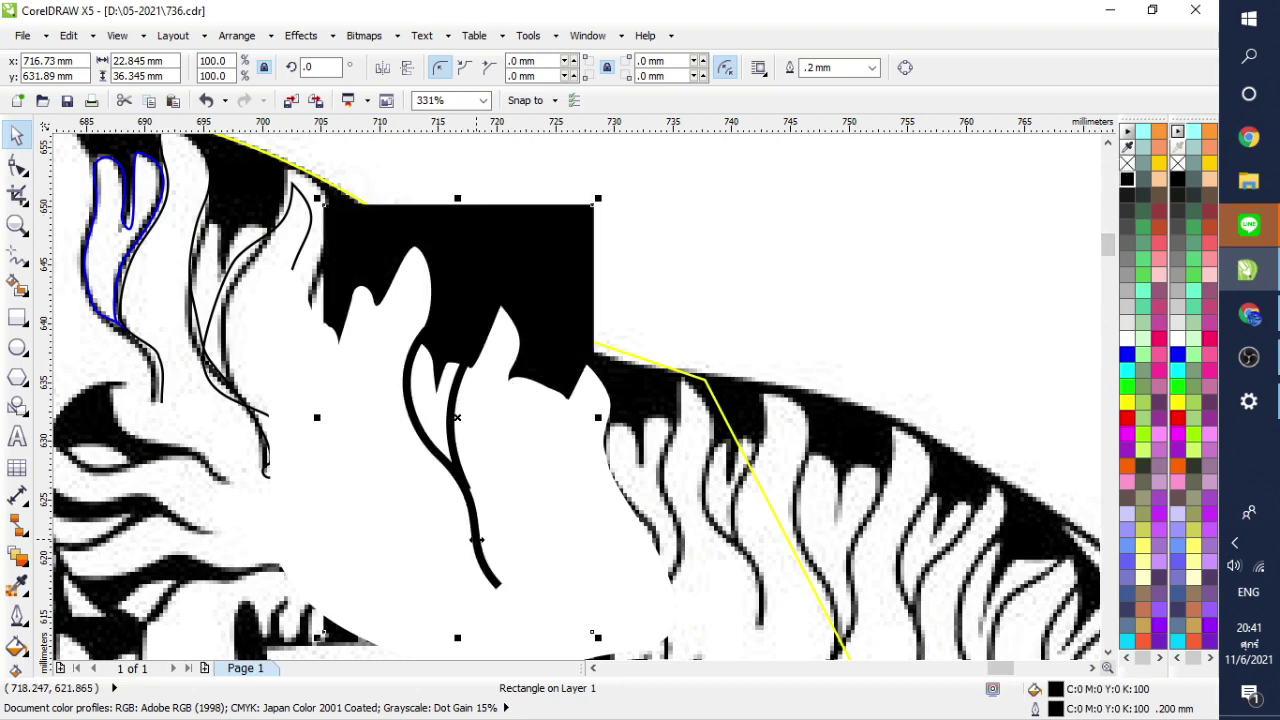
Step: Delete the surplus nodes of the white curve just below the stripe's fork to smooth its edge
left_click(18, 166)
left_click(483, 509)
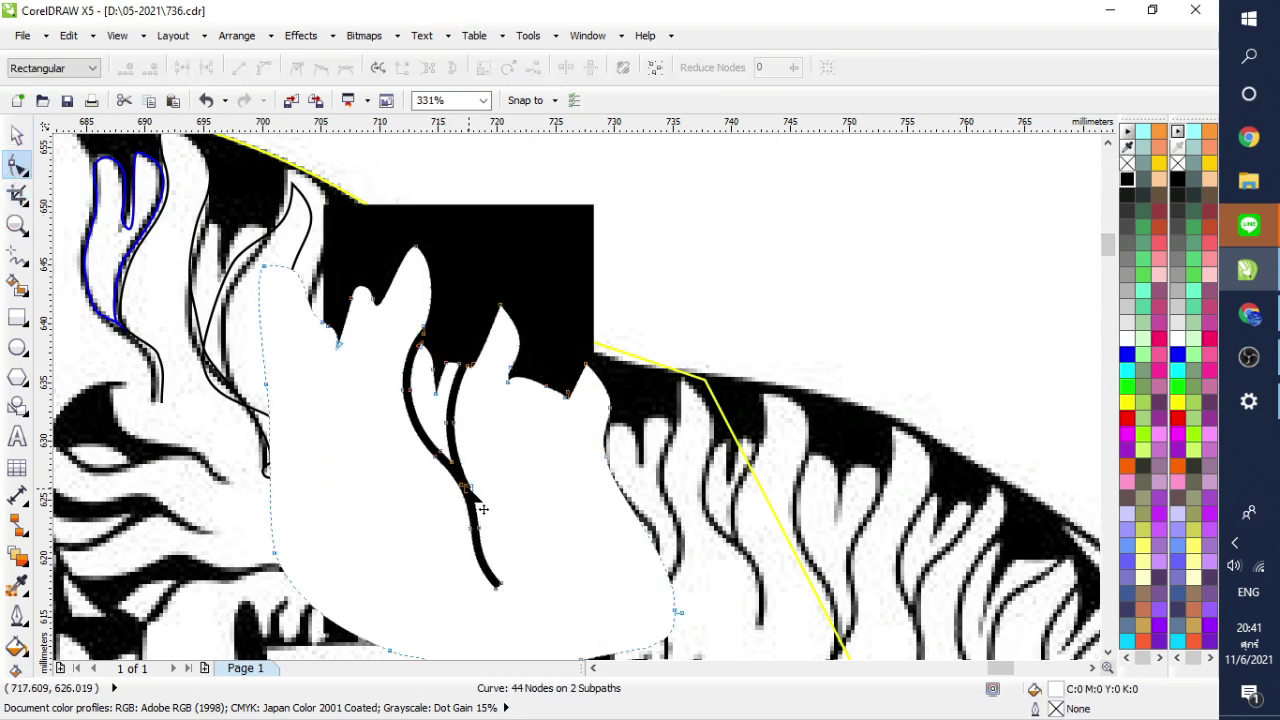
double_click(470, 488)
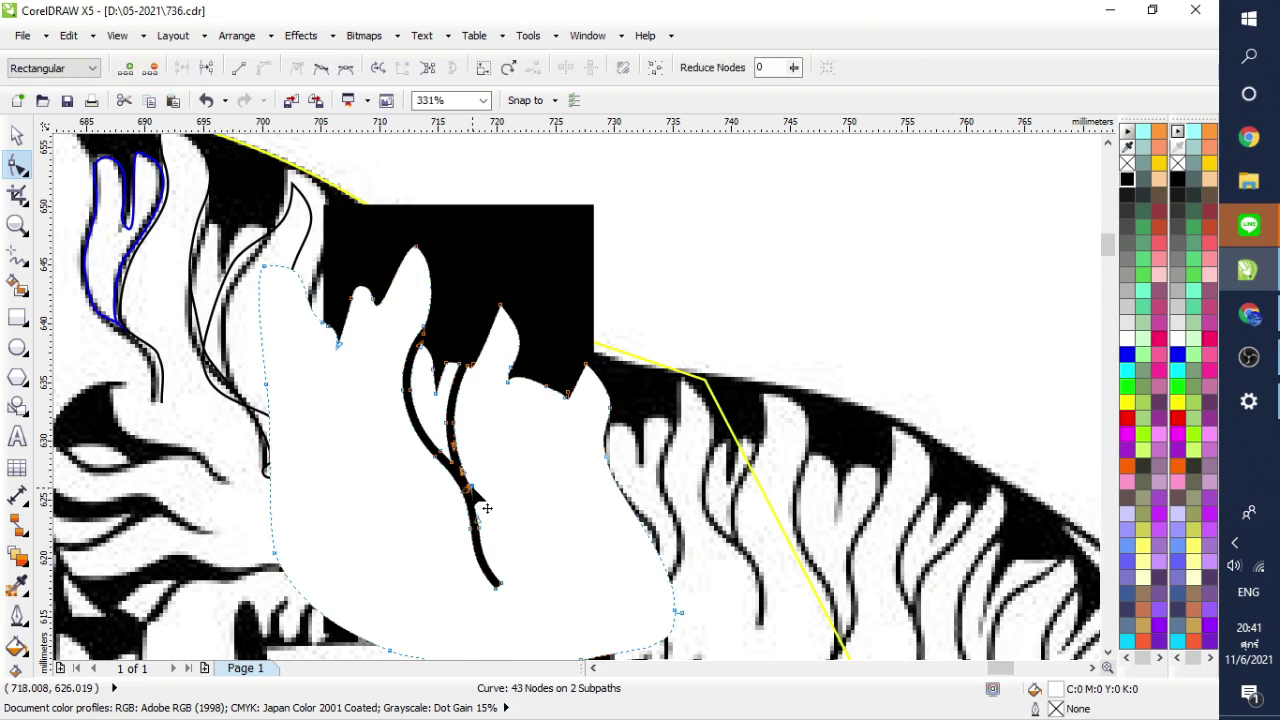
double_click(473, 488)
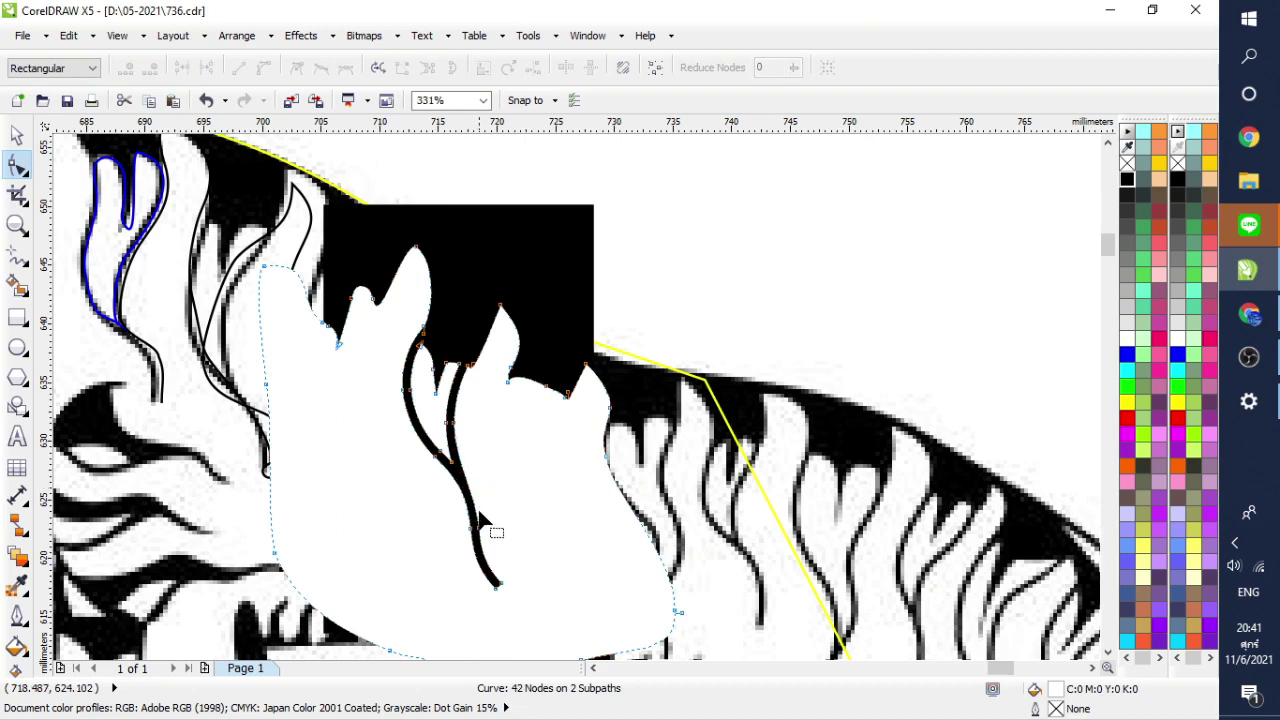
Step: Delete the surplus nodes at the upper ends of the stripe's right and left branches
double_click(475, 367)
left_click(468, 367)
key("Delete")
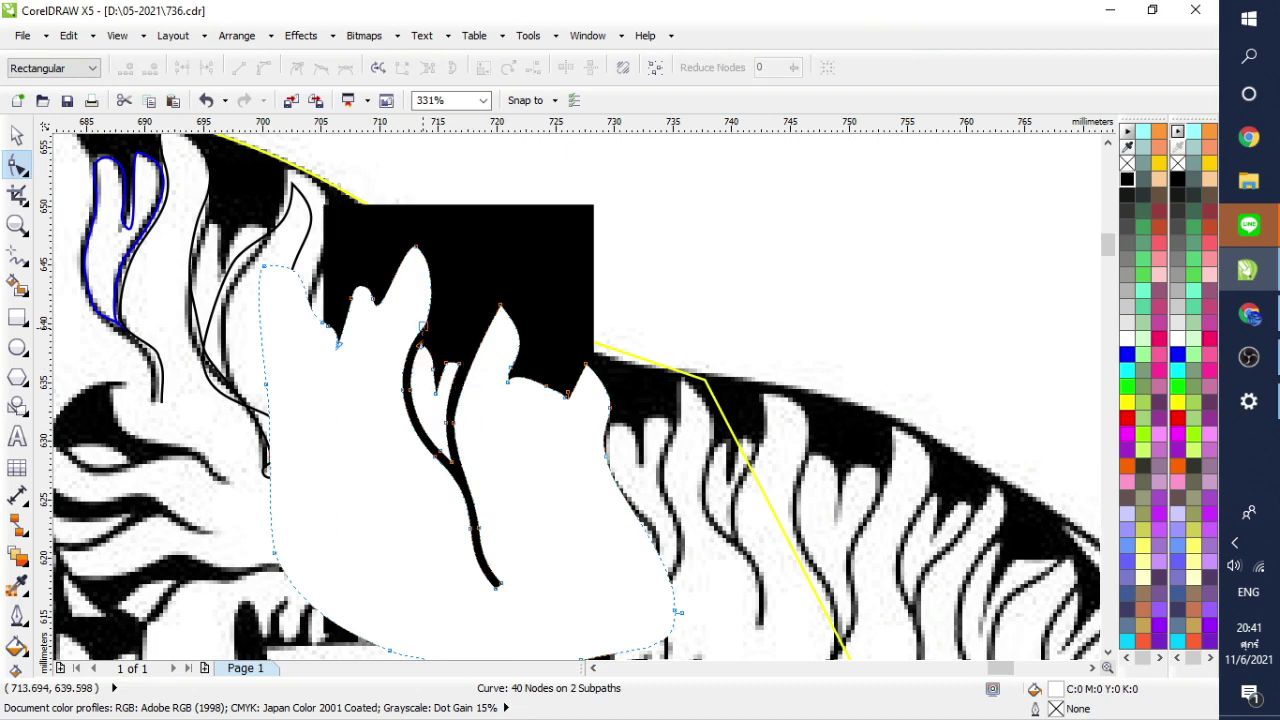
double_click(423, 327)
left_click(437, 328)
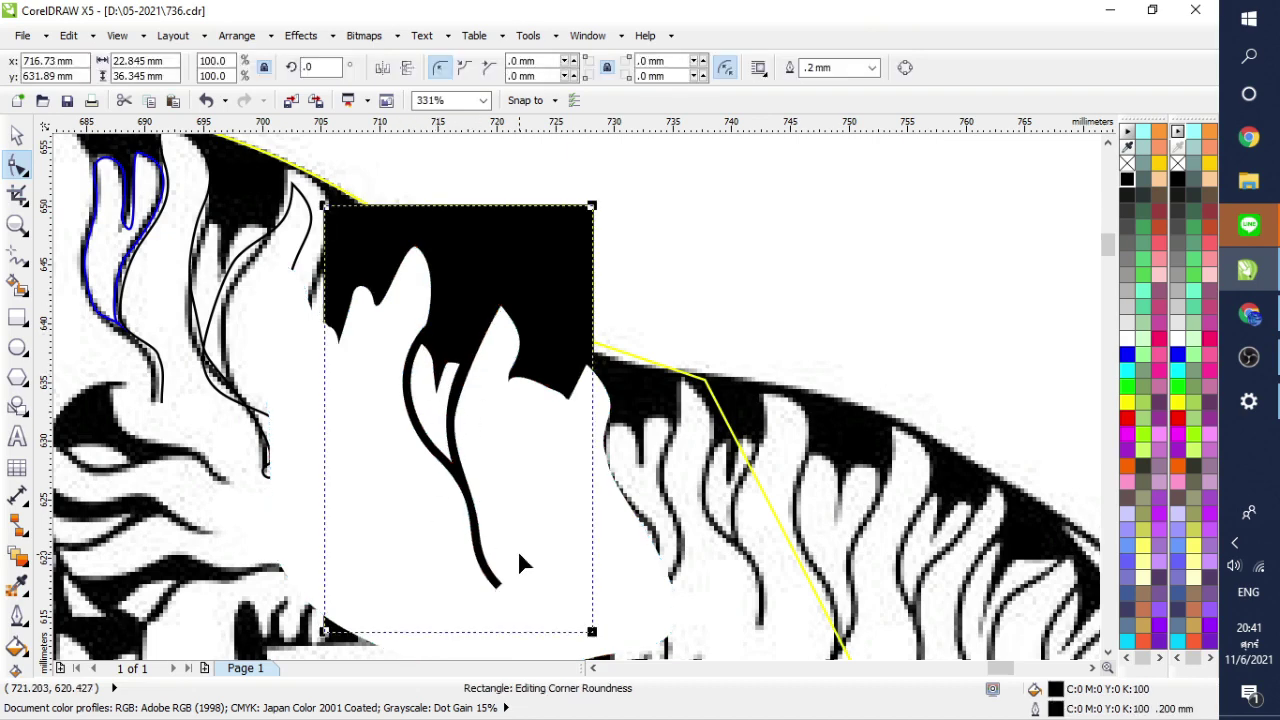
Step: Delete a node at the forked stripe's lower tip and adjust the remaining edge so the tip tapers
left_click(495, 592)
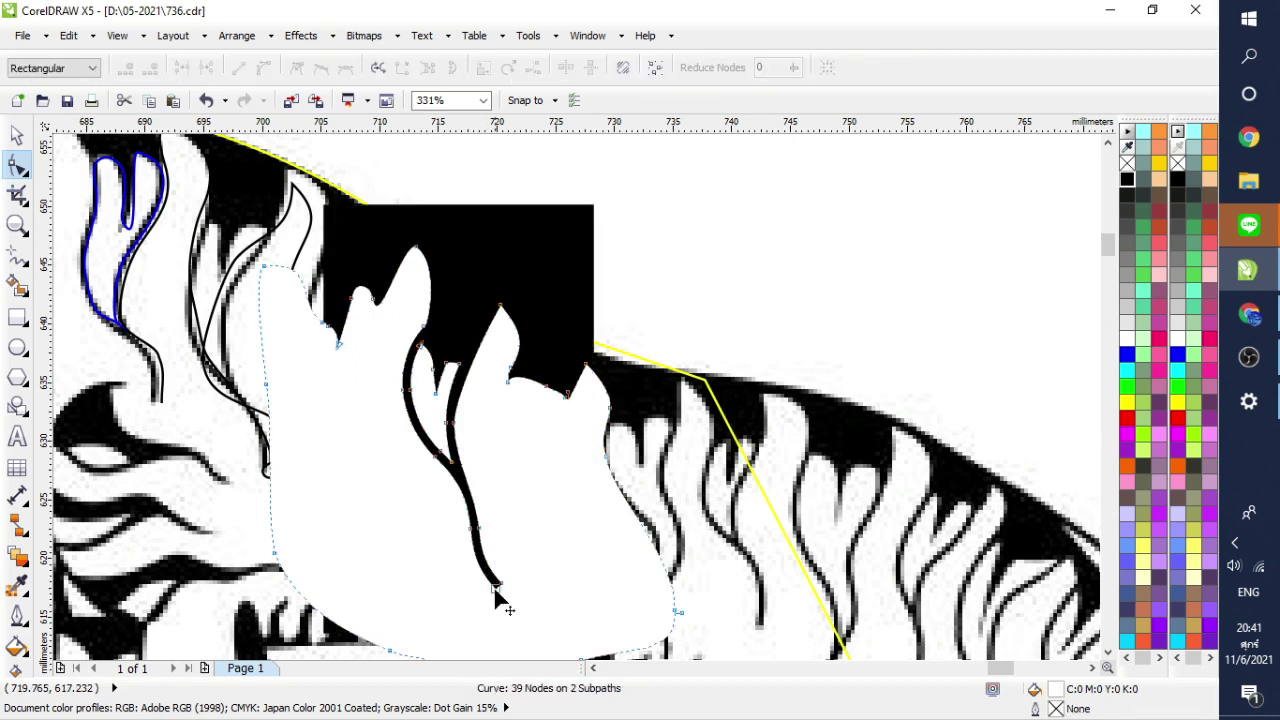
double_click(496, 592)
left_click_drag(494, 590, 491, 583)
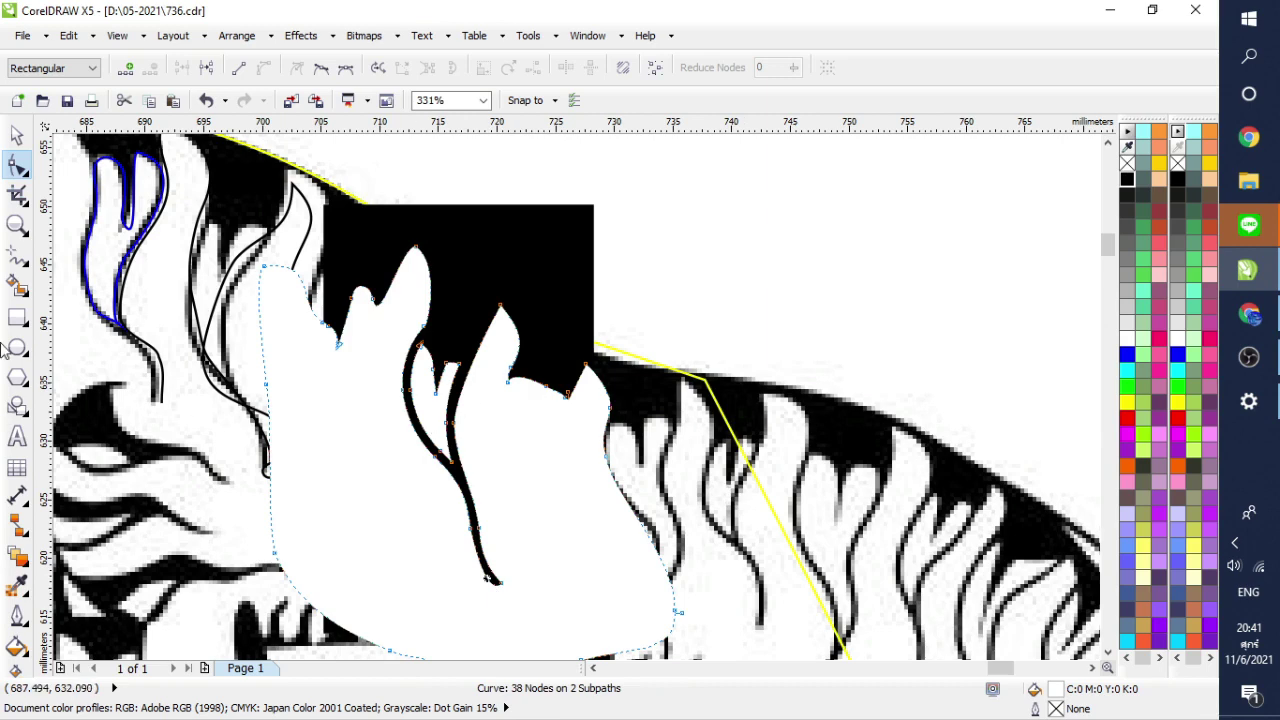
Step: Examine the coloured tiger tracings, including their body stripes, belly shapes and tail, up close and in the full drawing
left_click(17, 225)
scroll(598, 314, "down", 3)
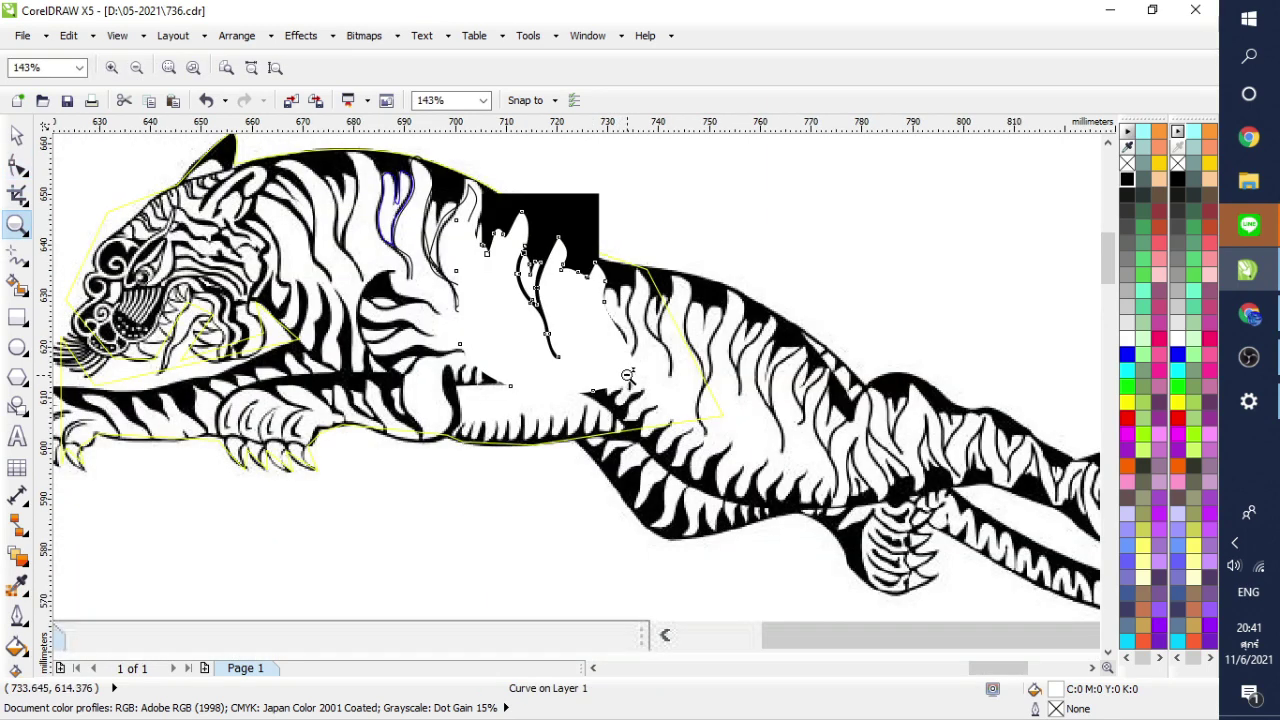
scroll(627, 376, "down", 5)
left_click_drag(536, 377, 735, 466)
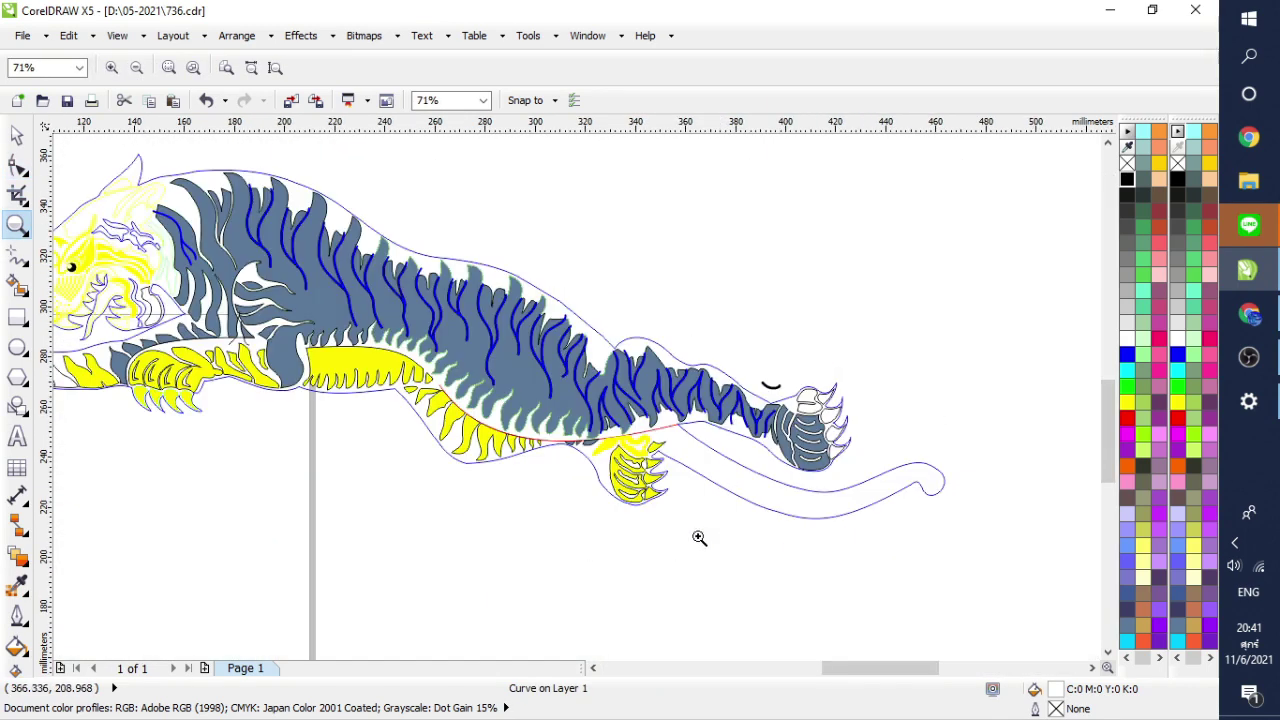
scroll(500, 470, "down", 5)
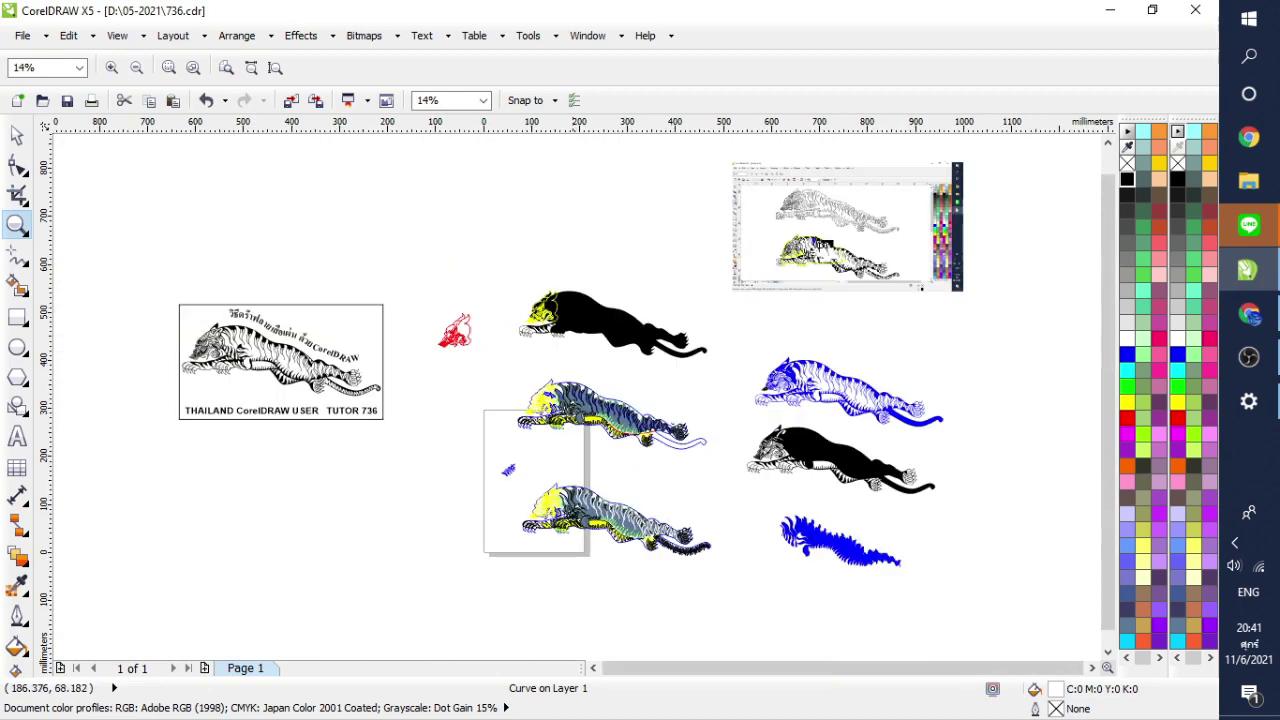
left_click_drag(552, 490, 760, 594)
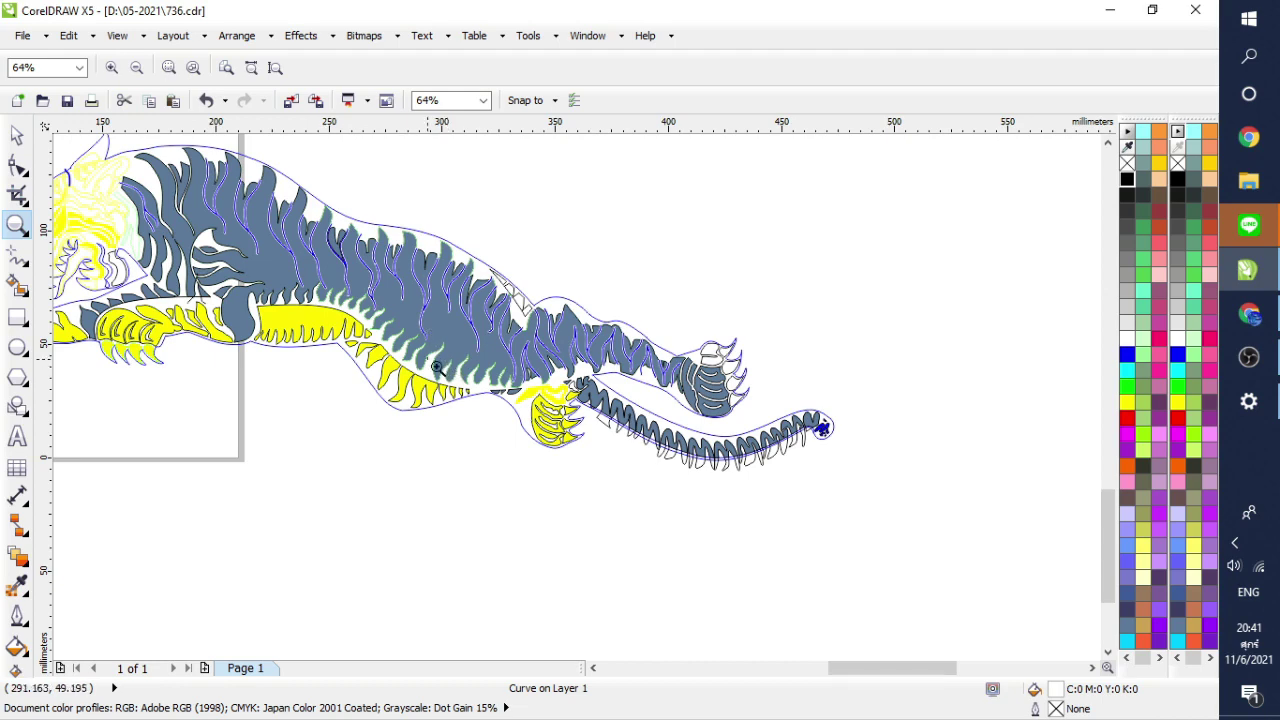
scroll(437, 367, "up", 3)
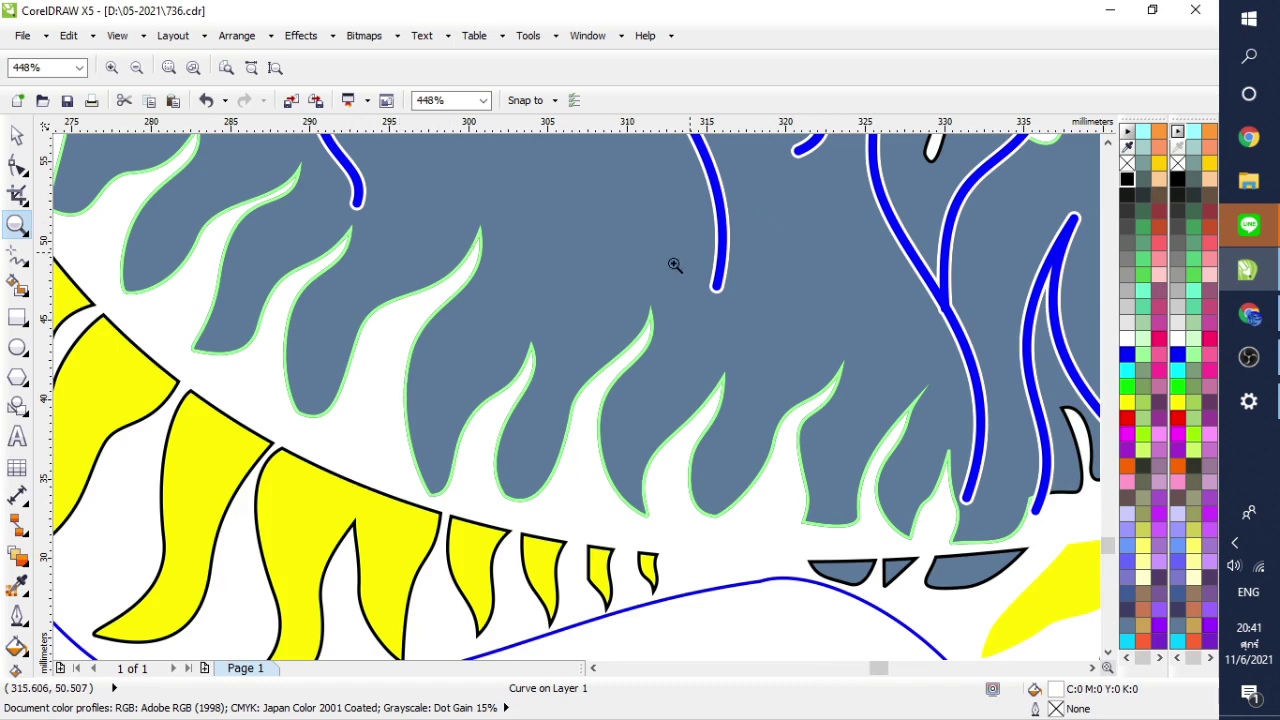
scroll(653, 288, "down", 3)
scroll(618, 349, "down", 2)
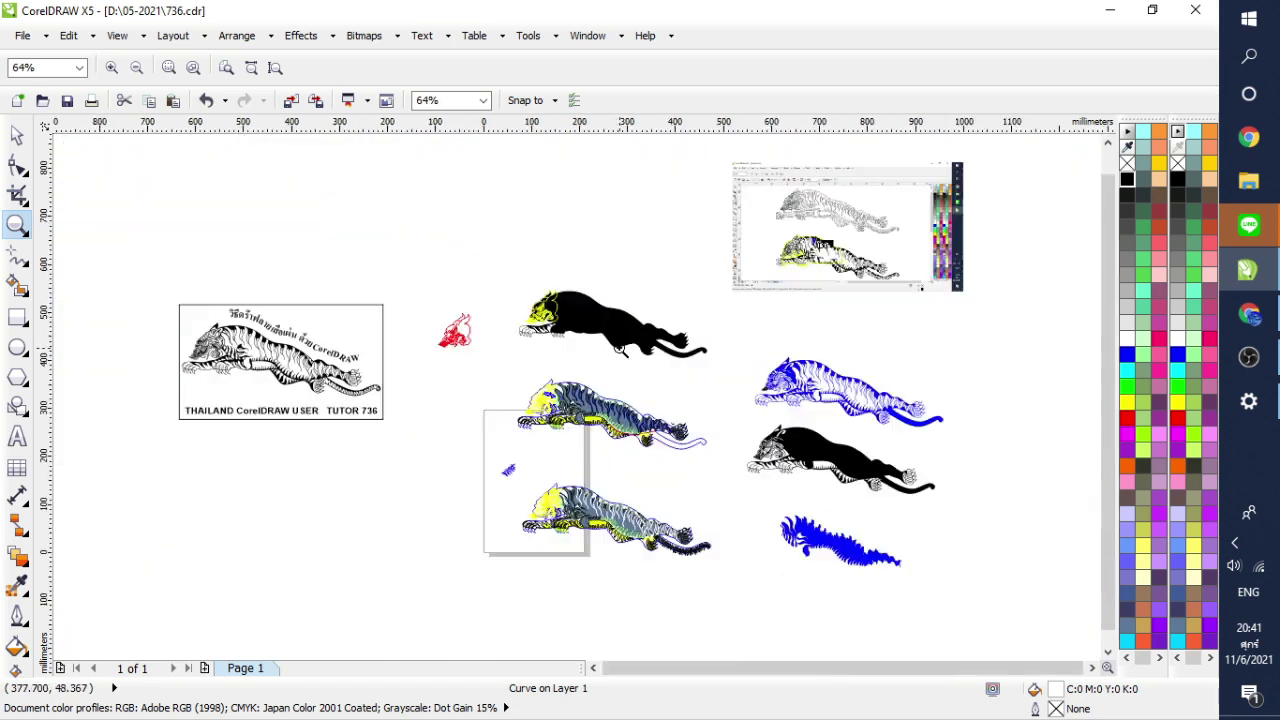
Step: Examine the finished black-and-white tiger artwork and compare its stripes with the section traced over the reference image
left_click_drag(207, 321, 366, 428)
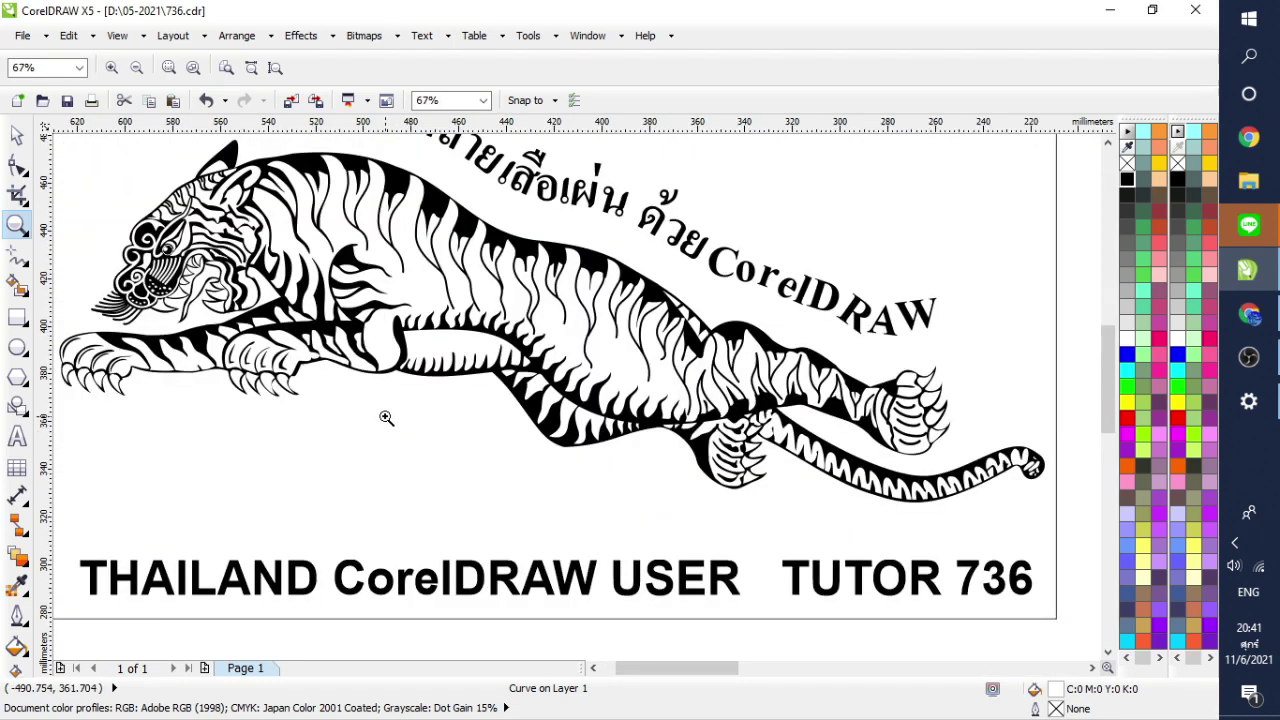
left_click_drag(410, 223, 287, 408)
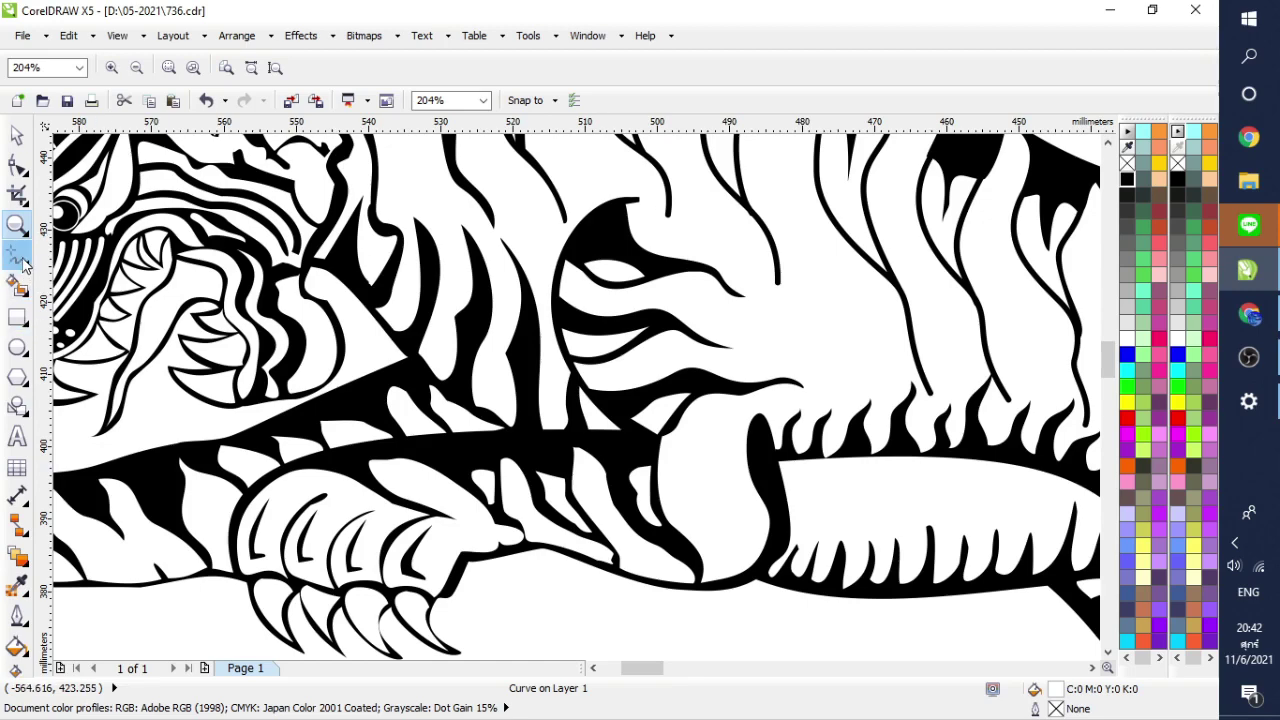
scroll(219, 277, "down", 2)
key("F4")
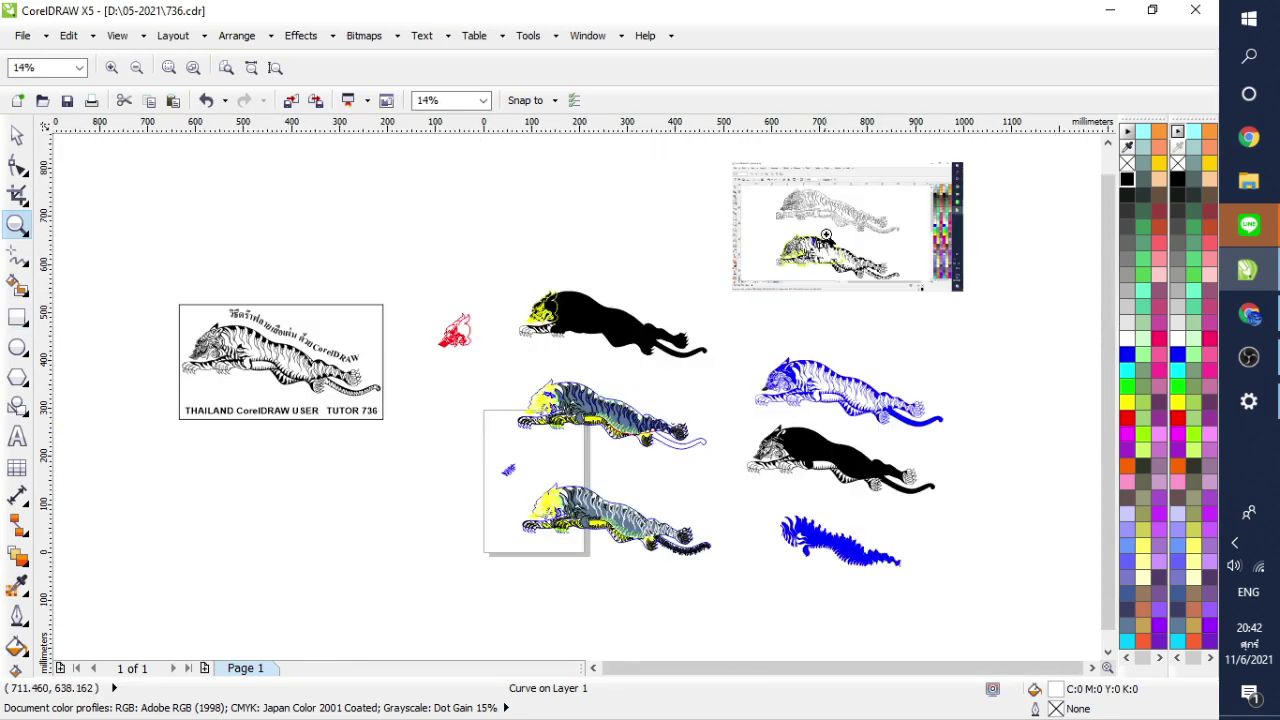
left_click_drag(842, 221, 771, 298)
left_click_drag(450, 246, 882, 441)
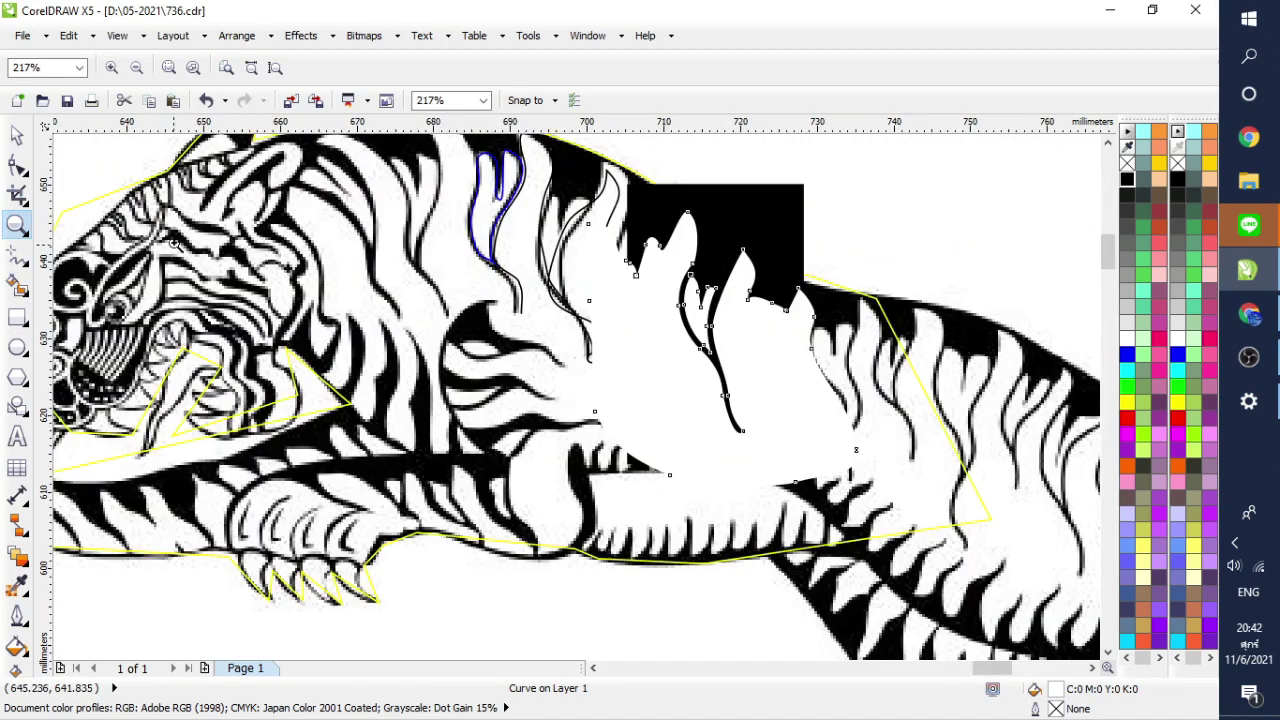
Step: Draw a freehand straight line about 20 mm tall beside the shoulder stripes and colour its outline yellow
scroll(350, 376, "up", 2)
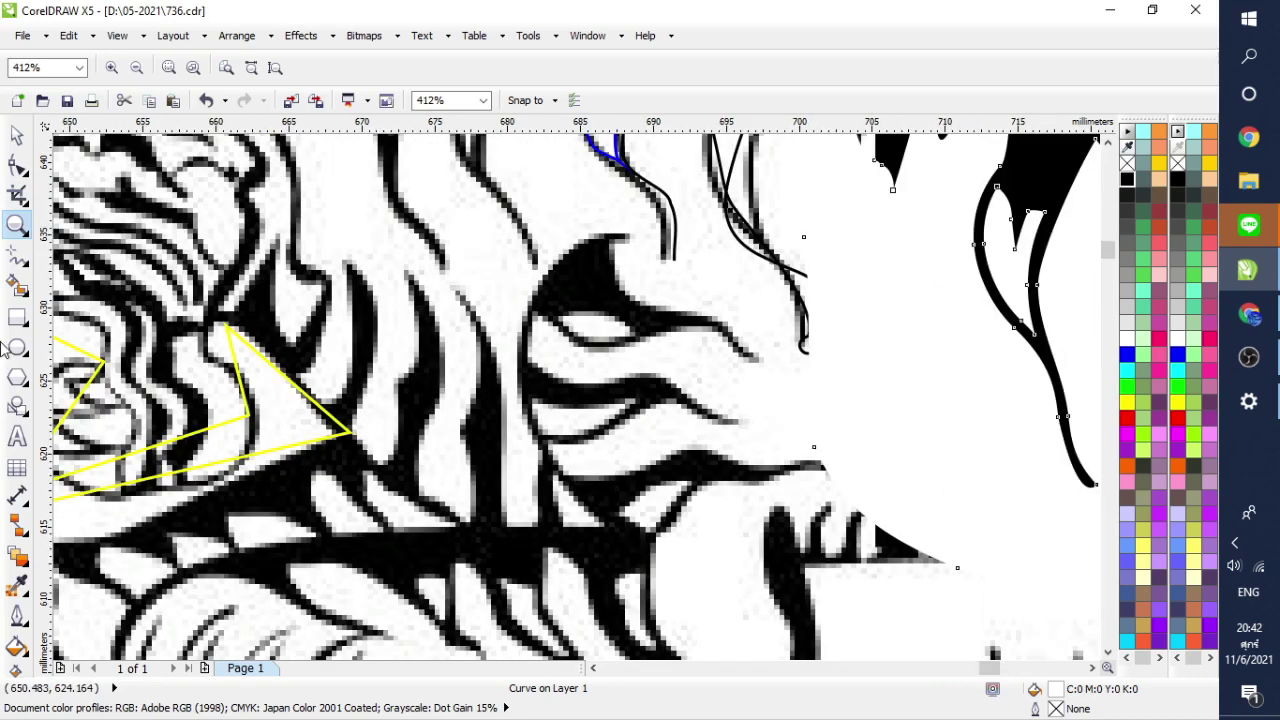
left_click(20, 262)
left_click(70, 296)
left_click(630, 235)
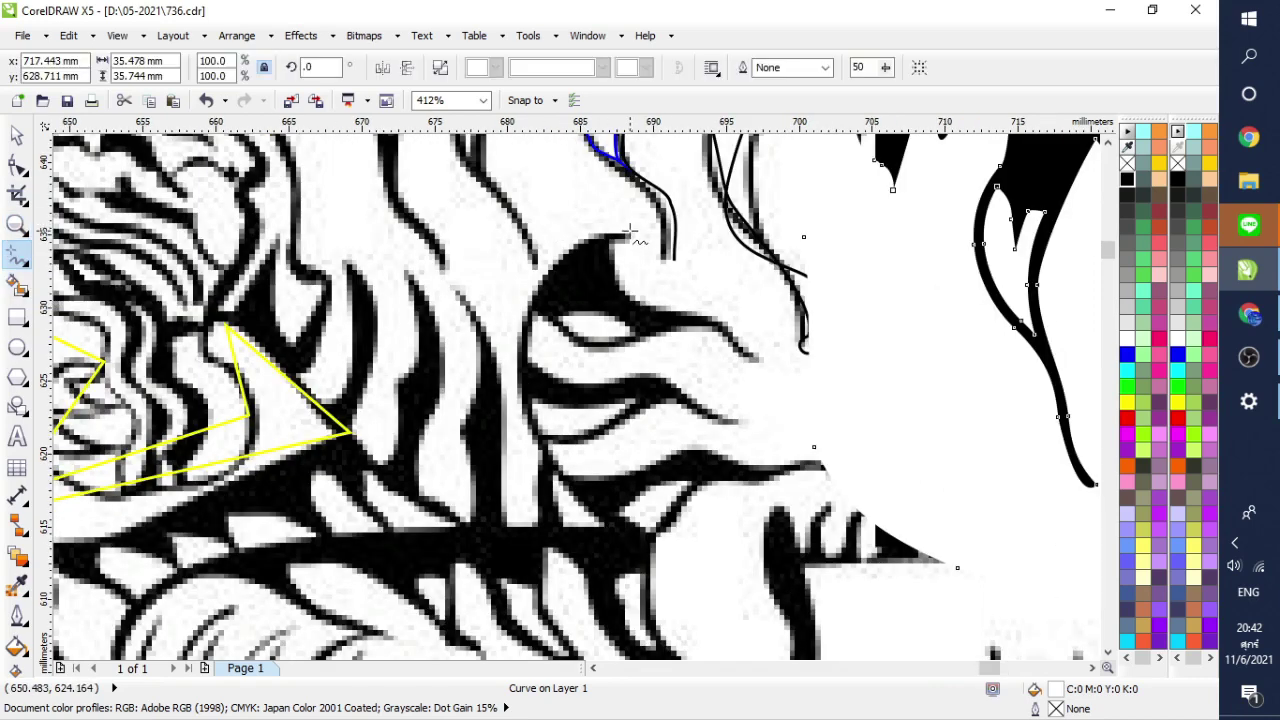
left_click(606, 526)
left_click(606, 526)
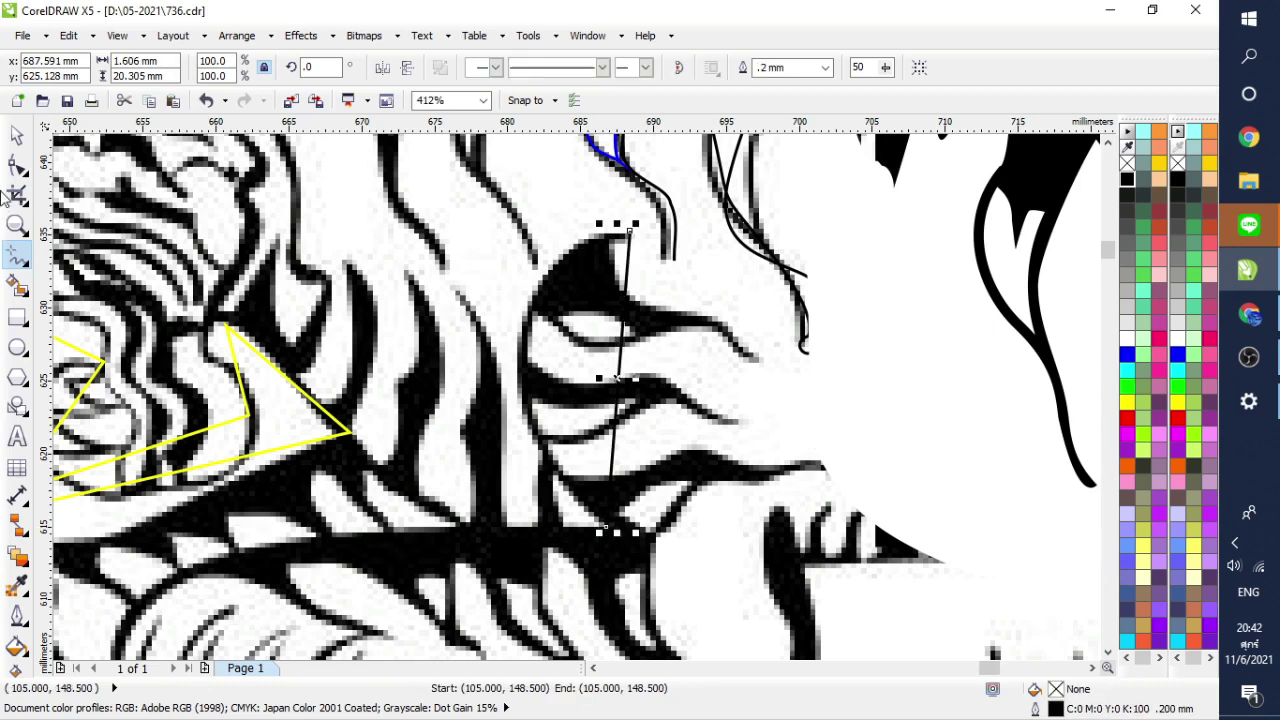
left_click(17, 165)
right_click(1126, 404)
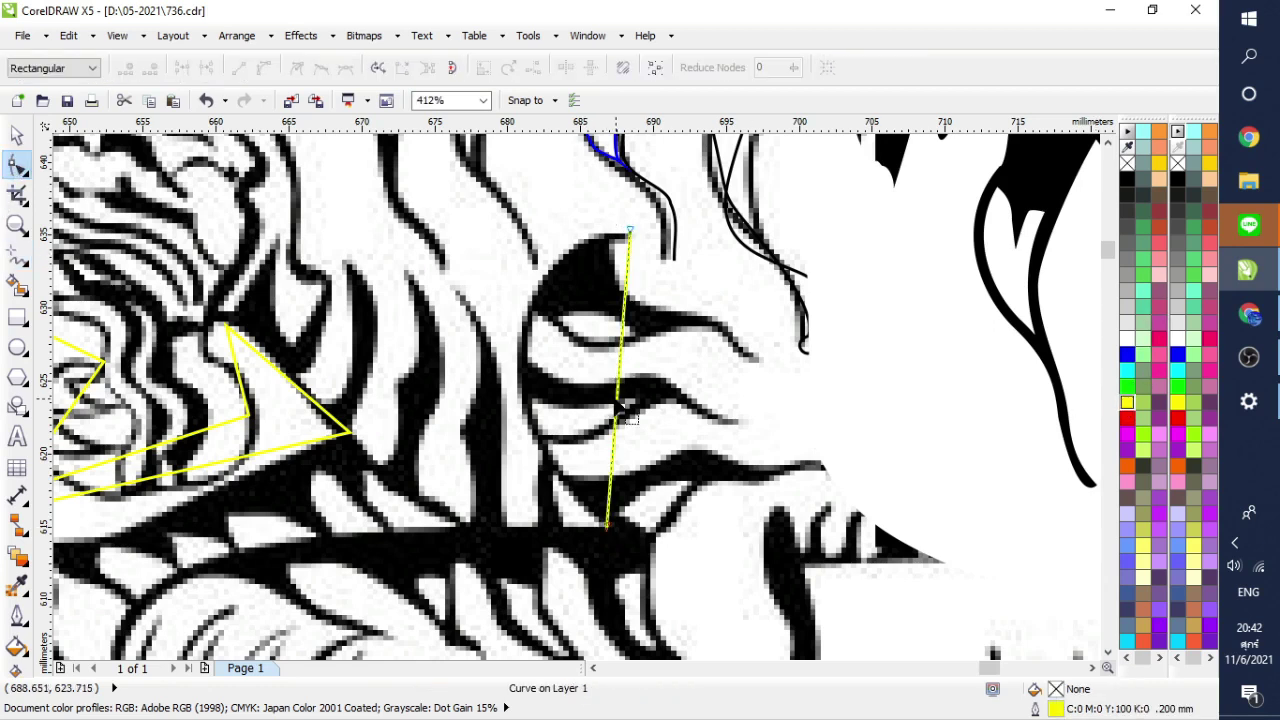
Step: Convert the yellow line to a curve and bend it to follow the outer edge of the shoulder stripes
left_click(618, 381)
left_click(264, 67)
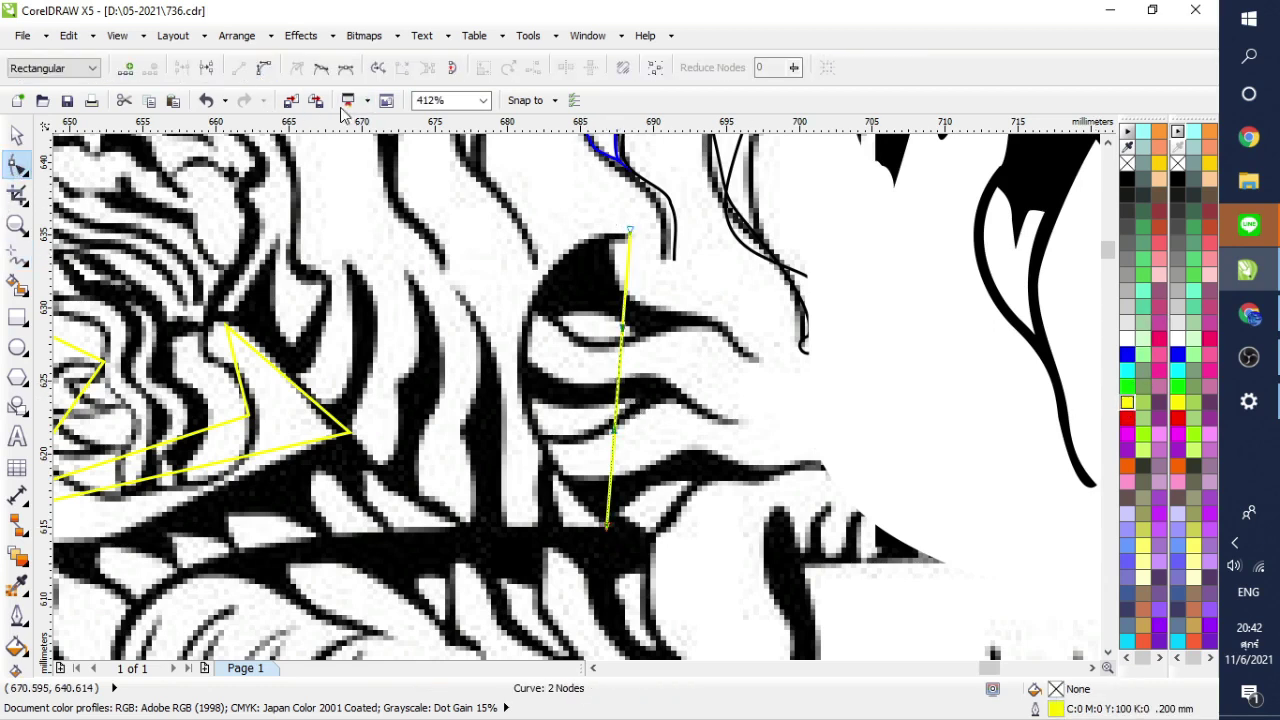
left_click_drag(618, 377, 546, 205)
left_click(629, 232)
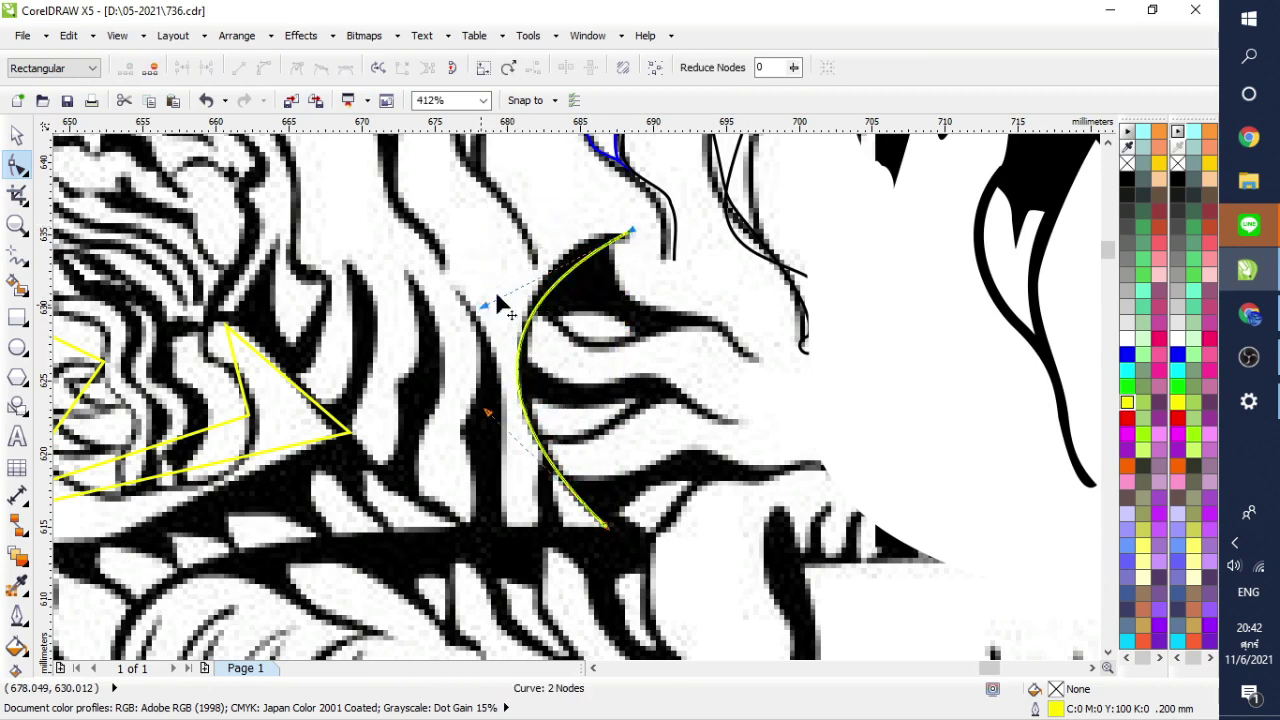
left_click_drag(482, 308, 510, 236)
Step: Add a middle node to the yellow curve and refine its middle and lower part along the shoulder edge
double_click(527, 374)
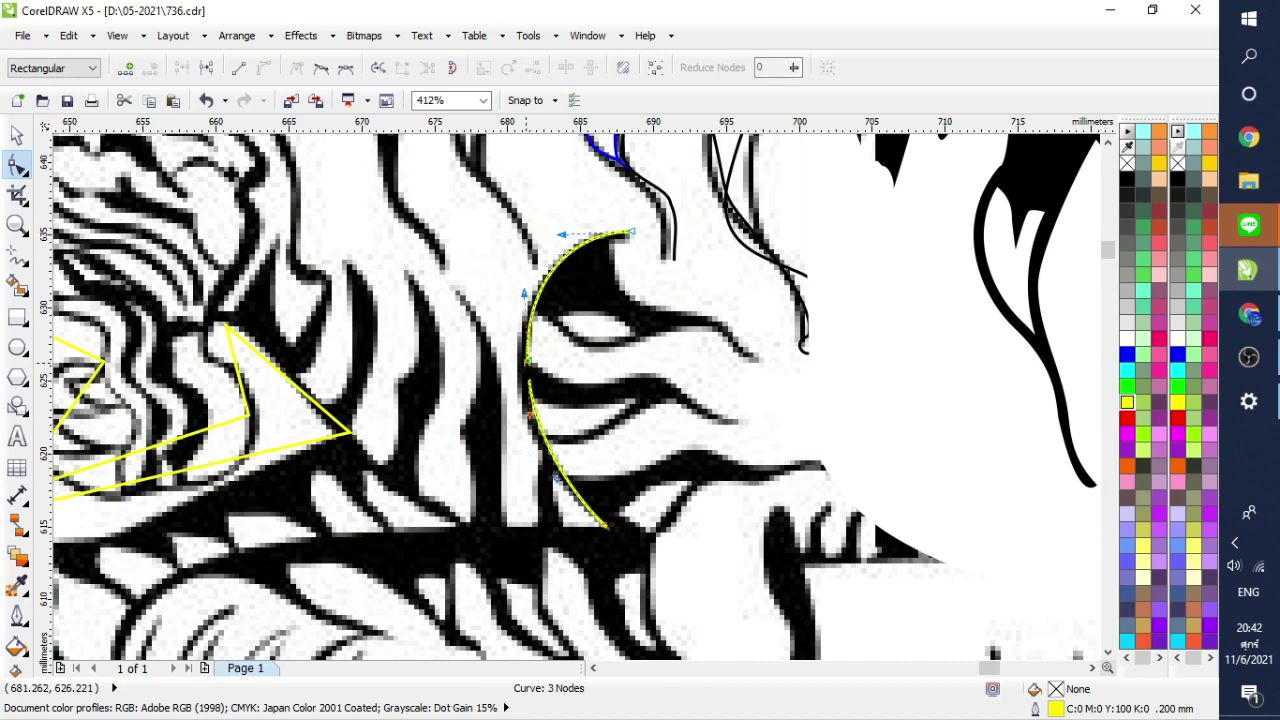
left_click_drag(526, 374, 515, 377)
left_click(537, 402)
left_click(553, 410)
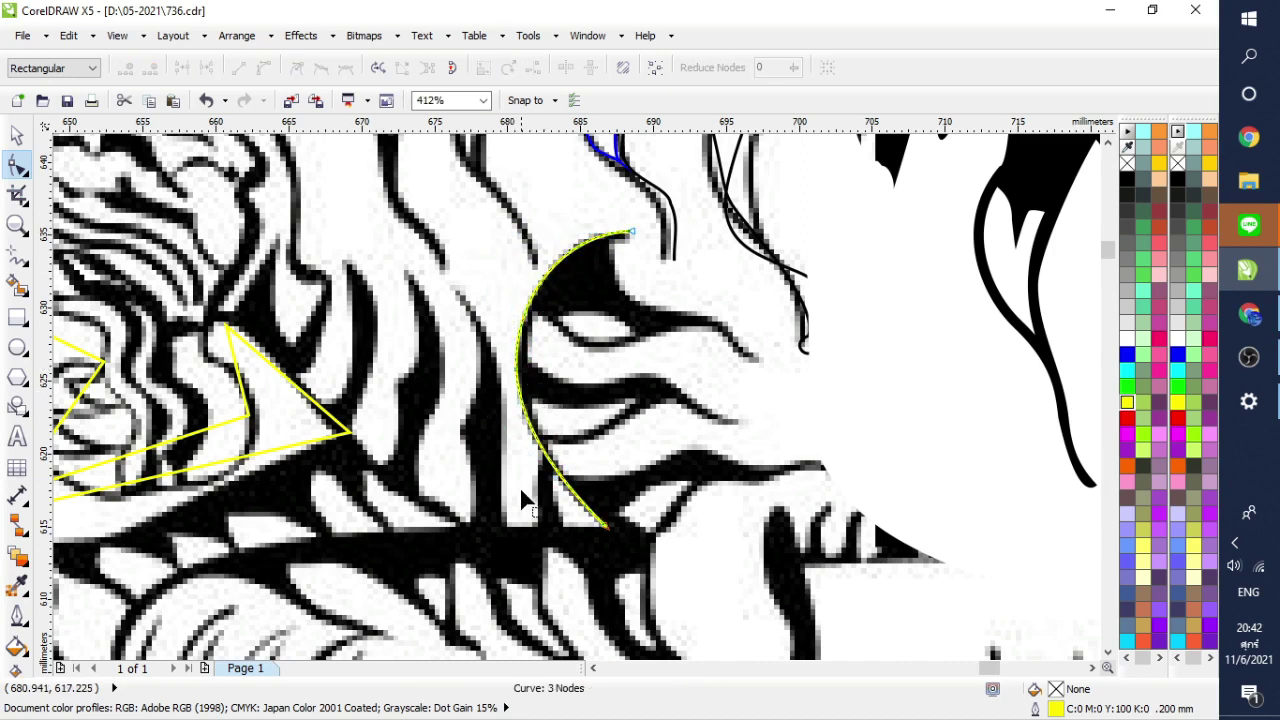
left_click(606, 530)
mouse_move(557, 479)
left_mouse_down()
mouse_move(552, 496)
mouse_move(569, 496)
left_mouse_up()
left_click(573, 499)
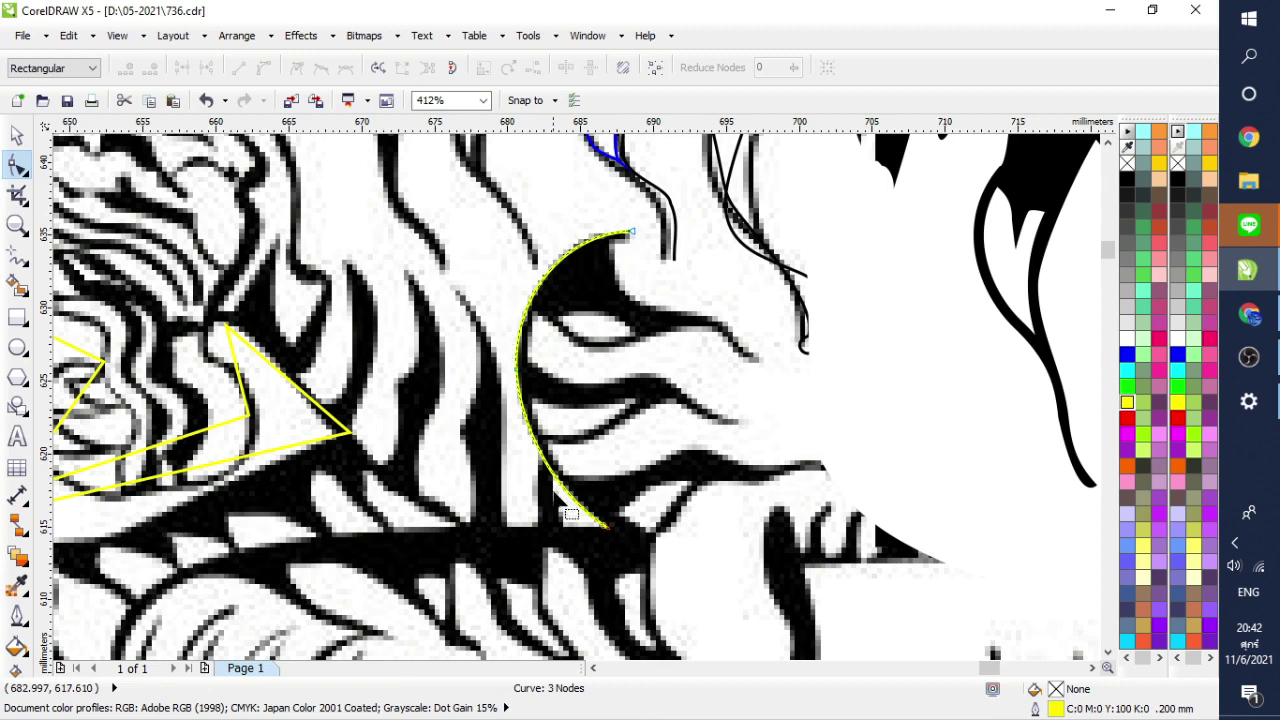
Step: Duplicate the yellow shoulder curve a short distance to the right as an inner boundary
left_click(16, 134)
left_click_drag(553, 266, 565, 265)
right_click(565, 265)
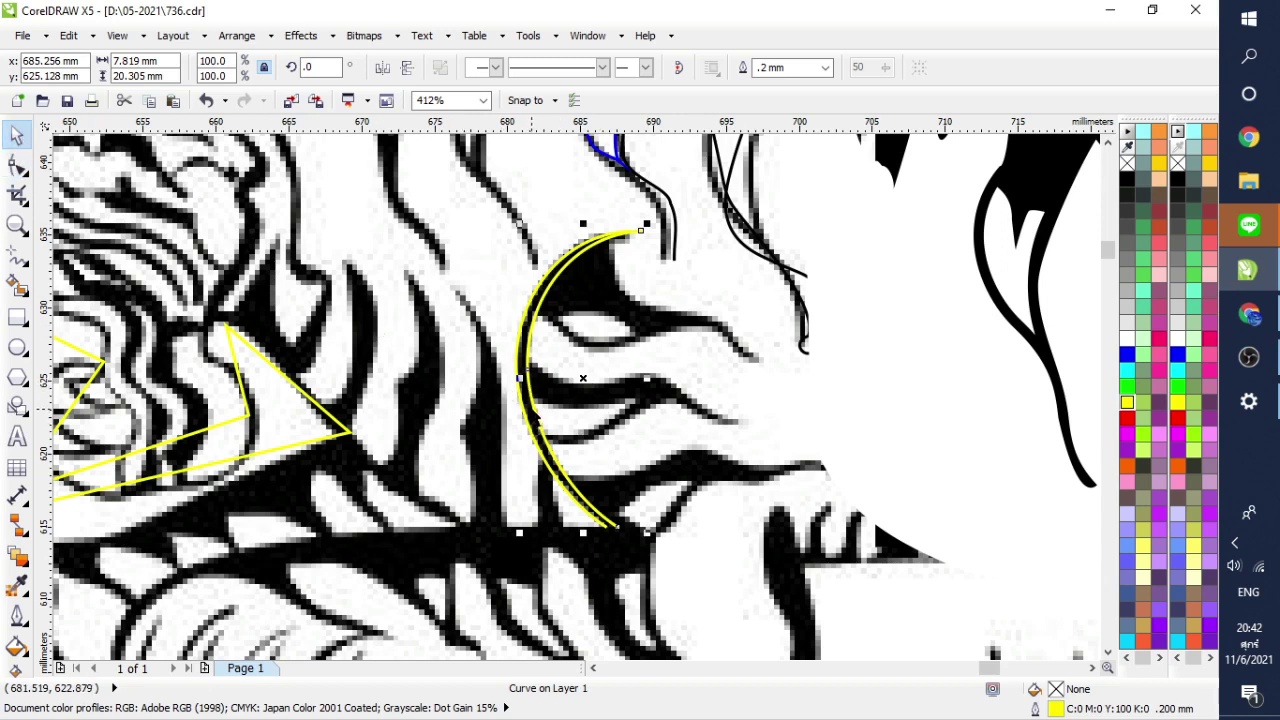
left_click(17, 255)
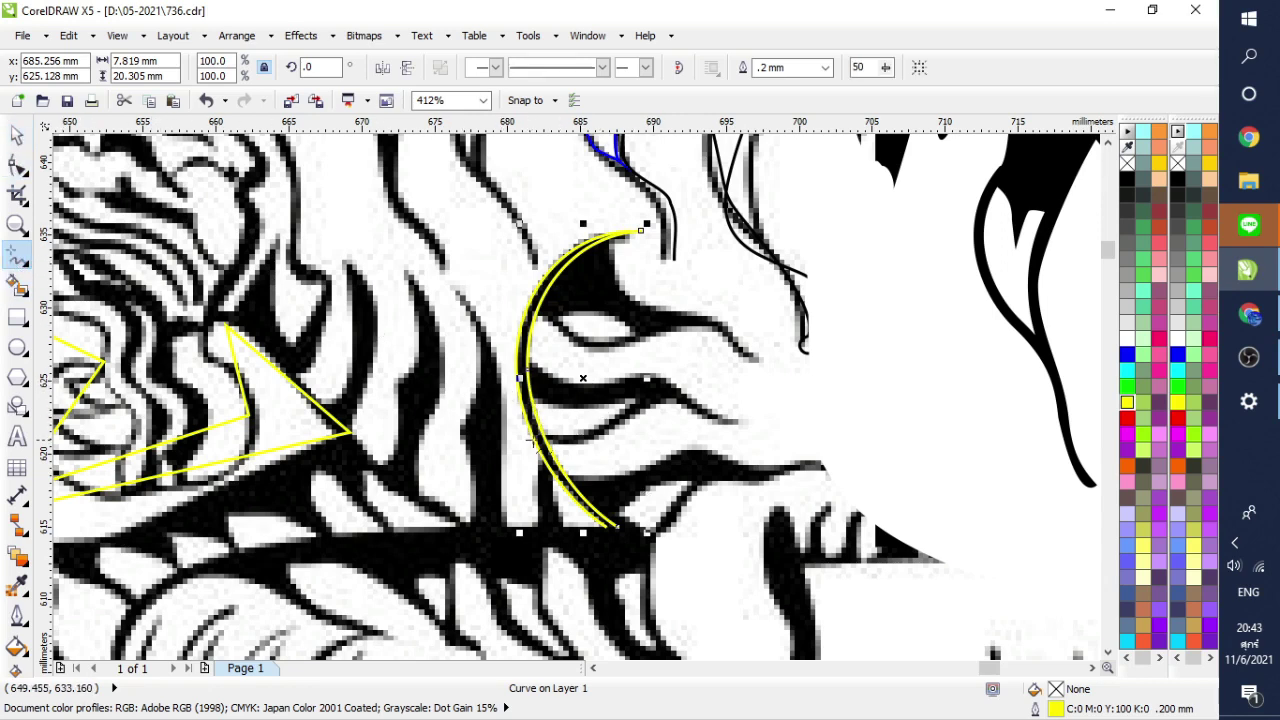
left_click(508, 437)
left_click(637, 400)
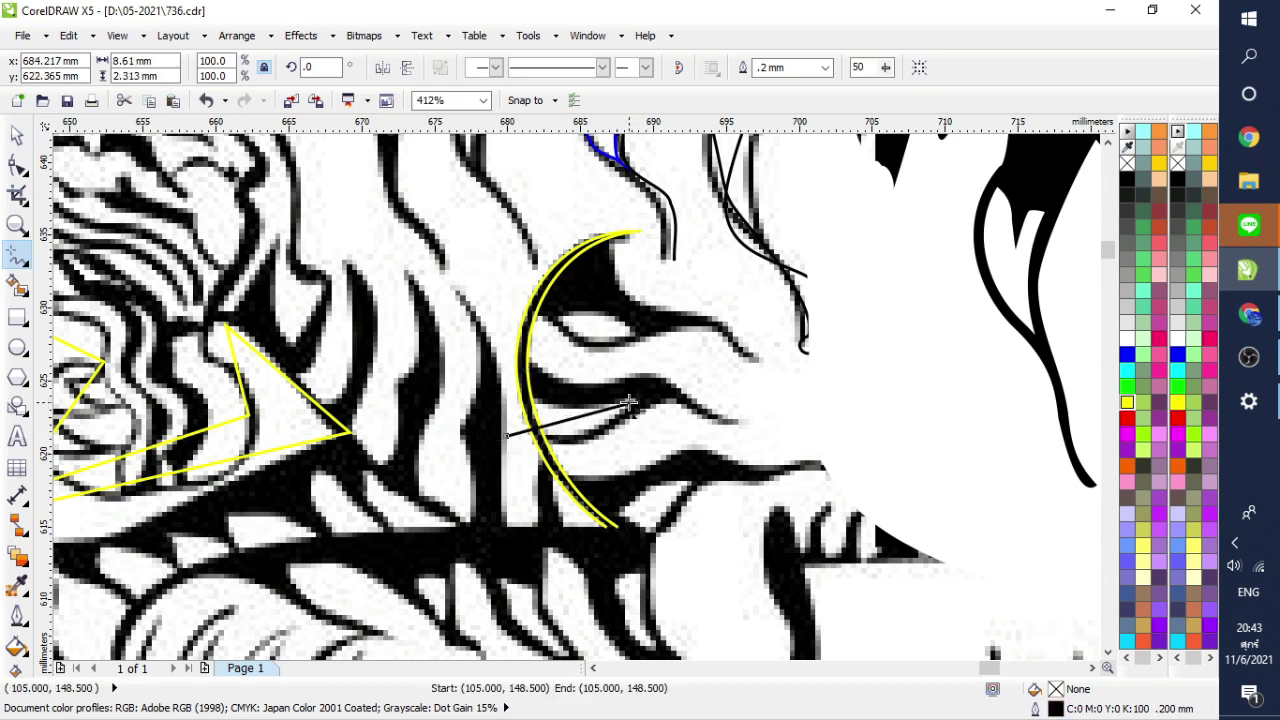
left_click_drag(637, 400, 490, 397)
left_click(490, 397)
key("space")
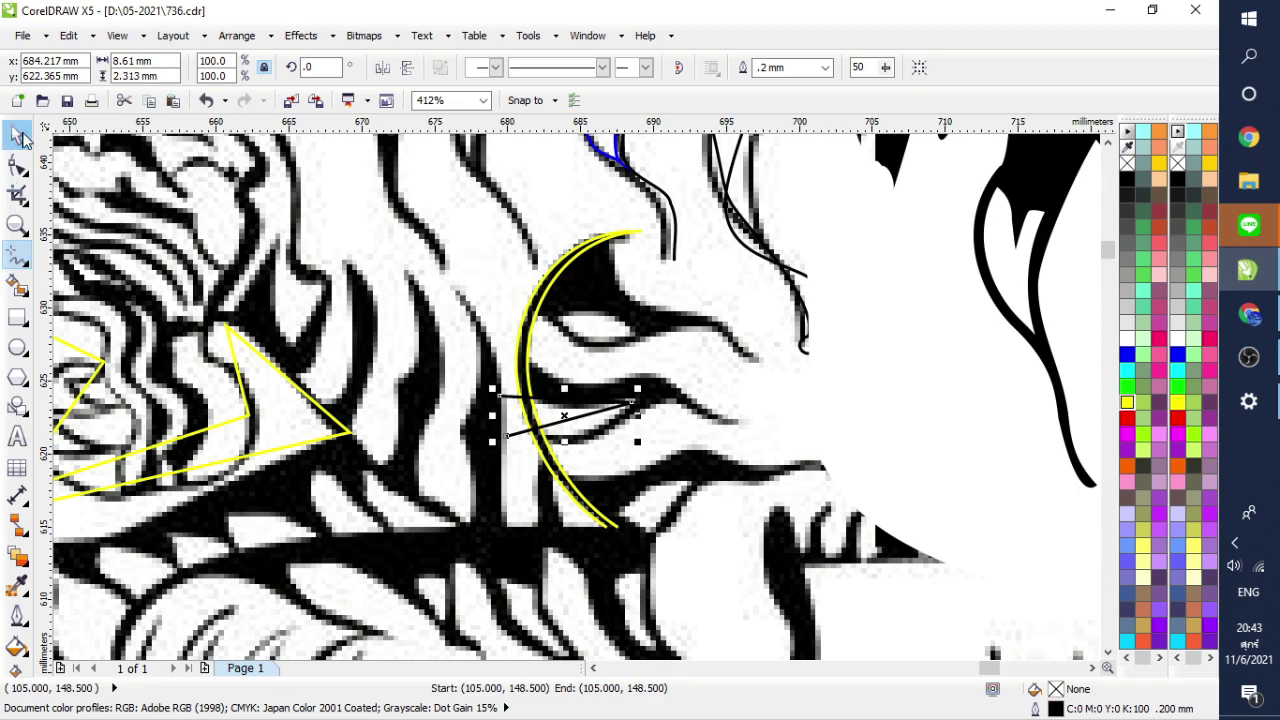
key("Delete")
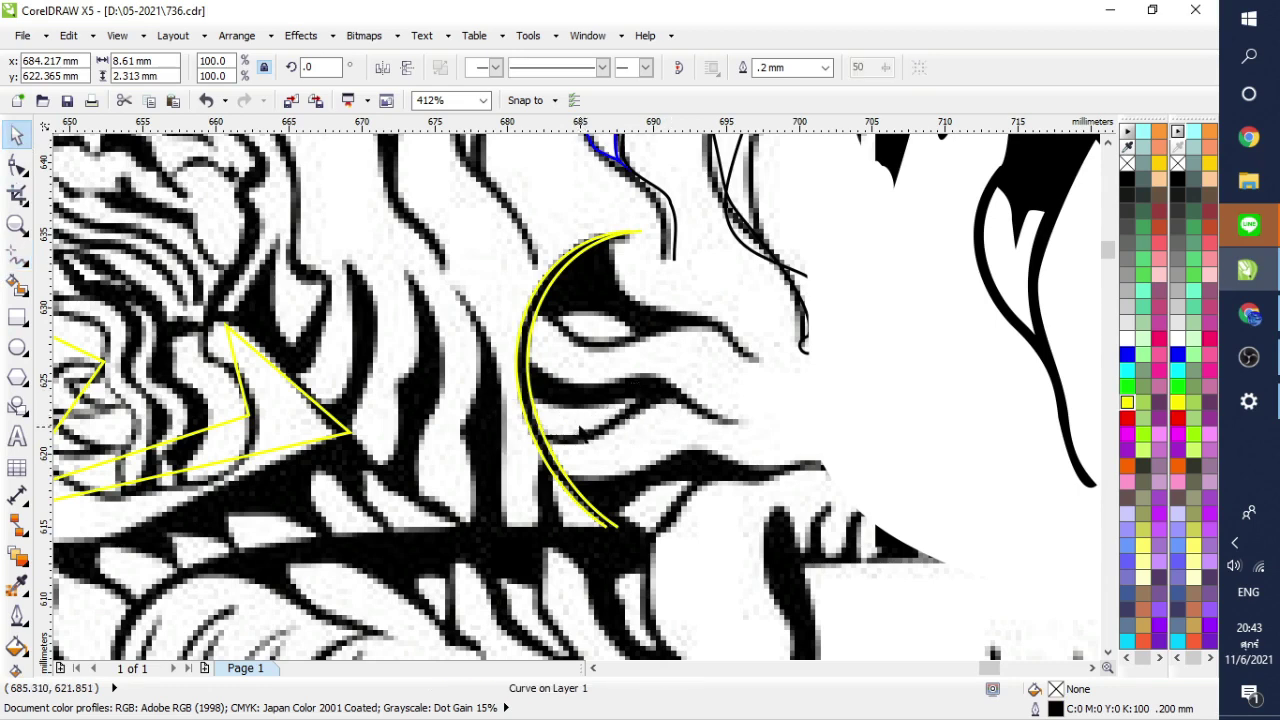
Step: Draw a closed freehand triangle about 9.3 mm wide across the doubled curve, over the white gap between two shoulder stripes
left_click(22, 260)
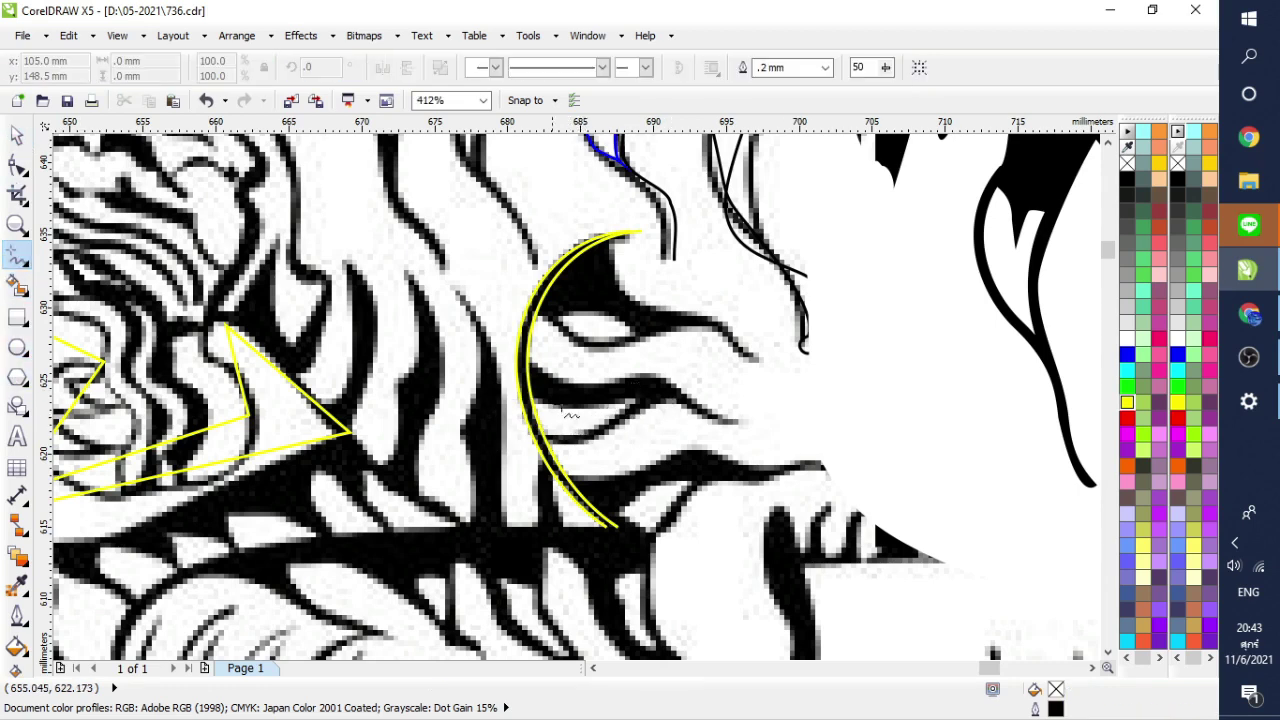
left_click(498, 397)
double_click(645, 398)
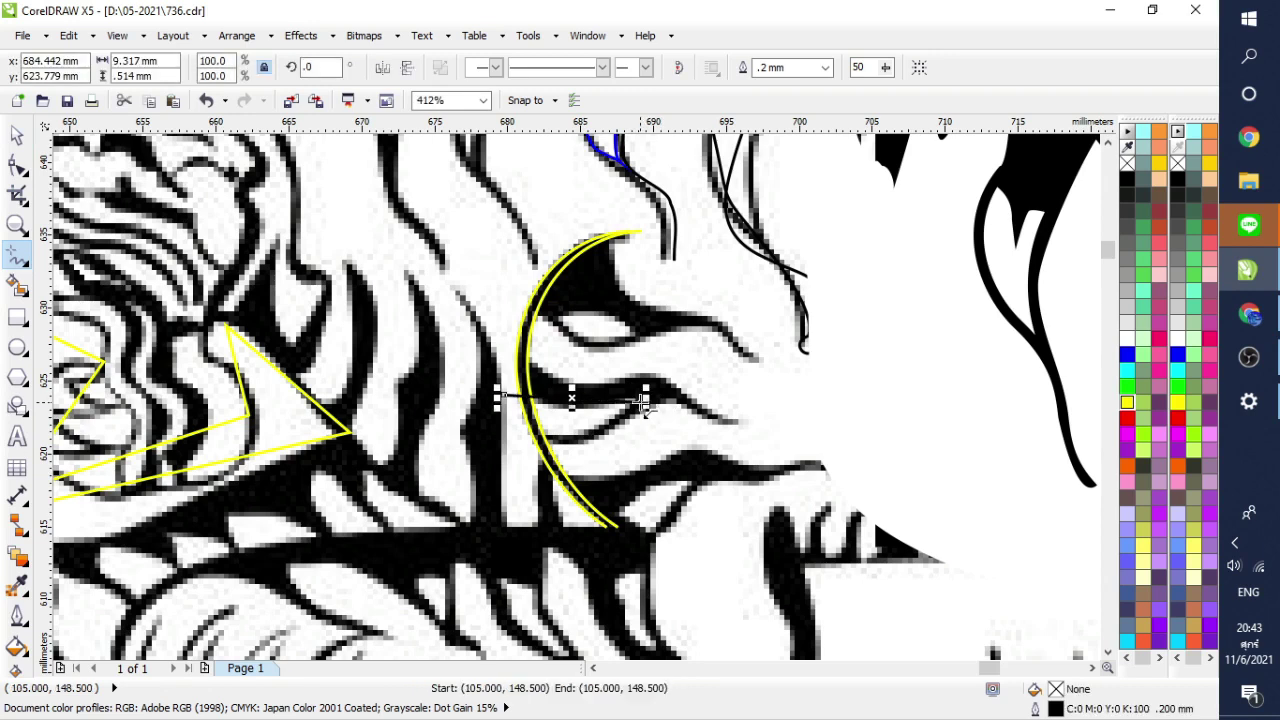
left_click(517, 451)
left_click(503, 395)
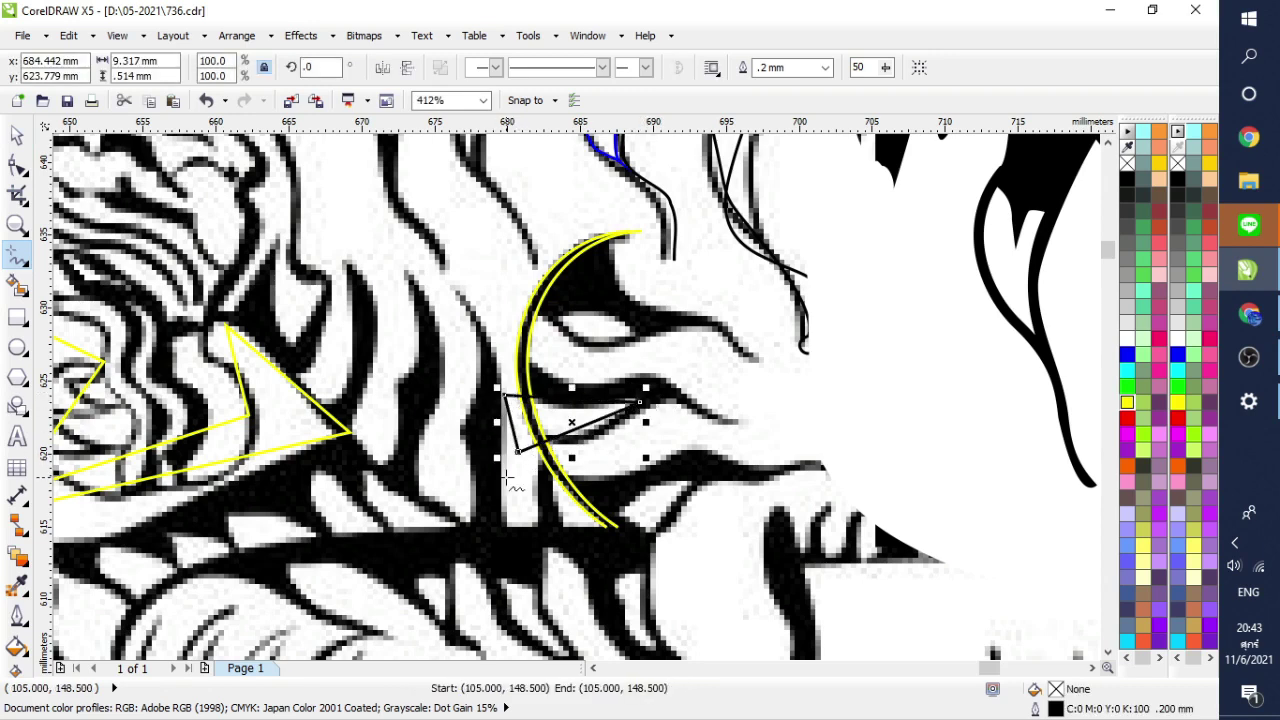
Step: Curve the triangle's long edges and adjust its nodes so it follows the pointed white gap between the shoulder stripes
left_click(17, 165)
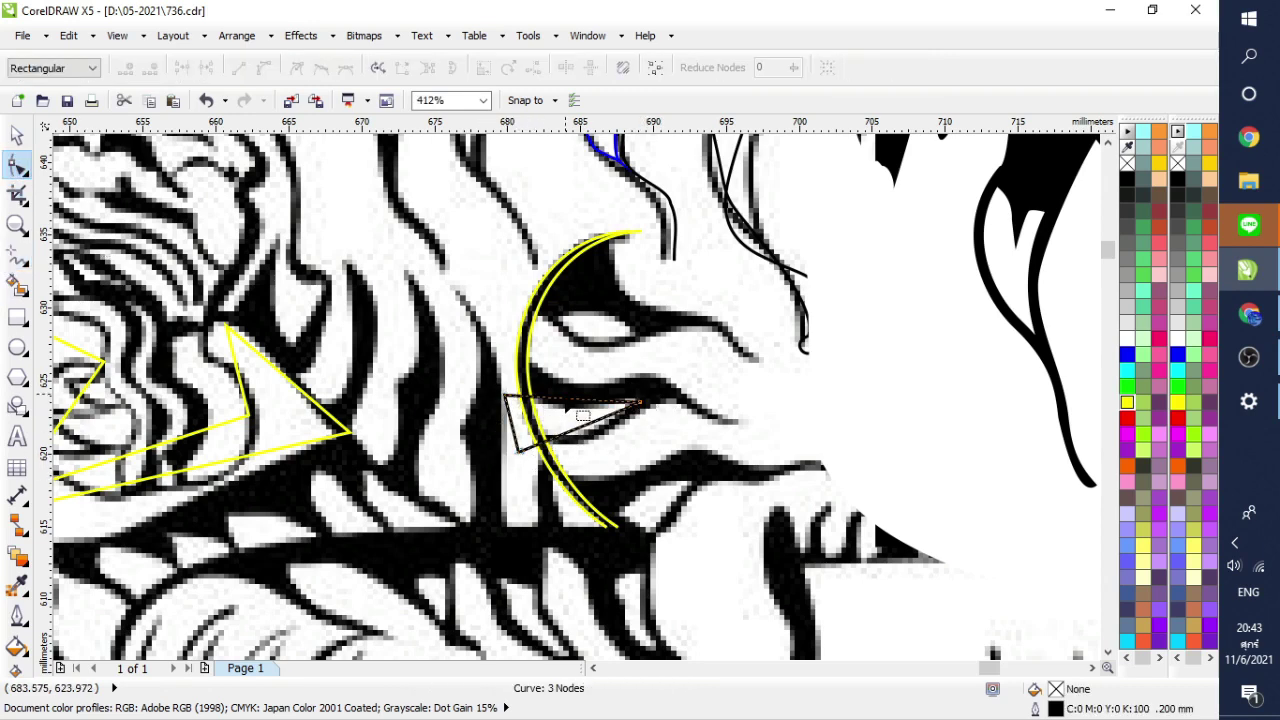
left_click(557, 402)
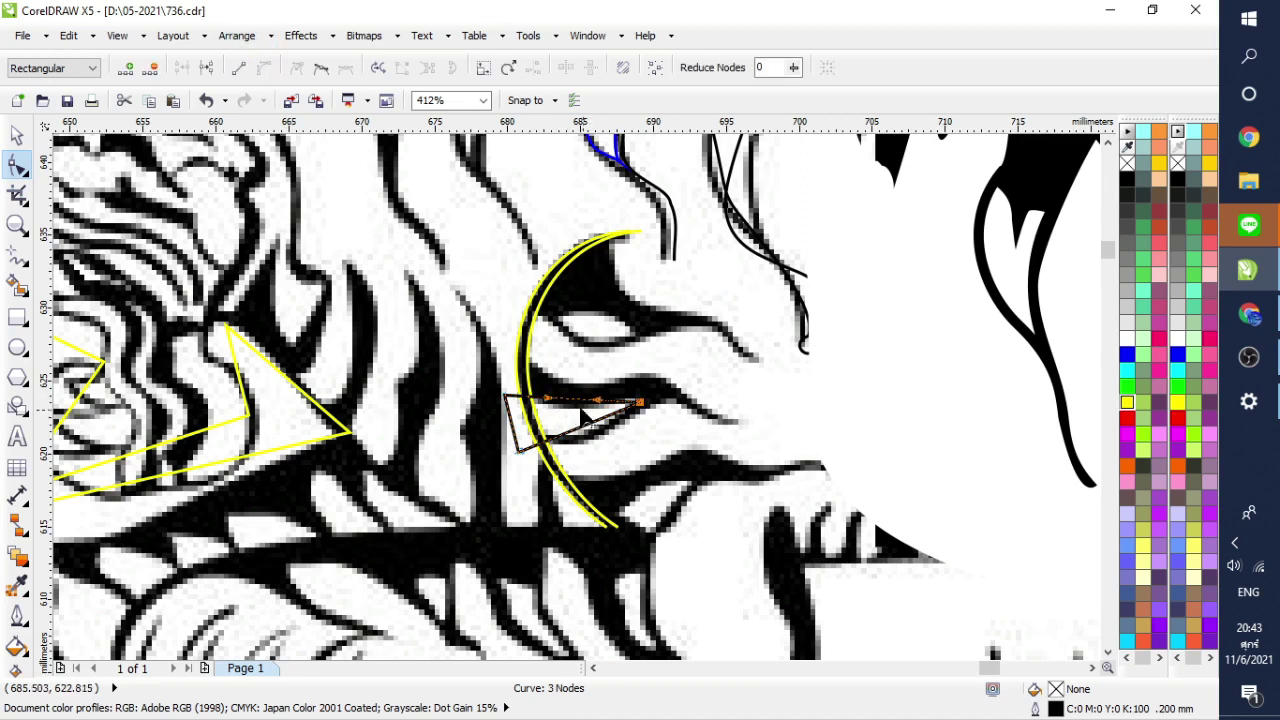
left_click_drag(599, 401, 557, 416)
left_click_drag(641, 403, 642, 401)
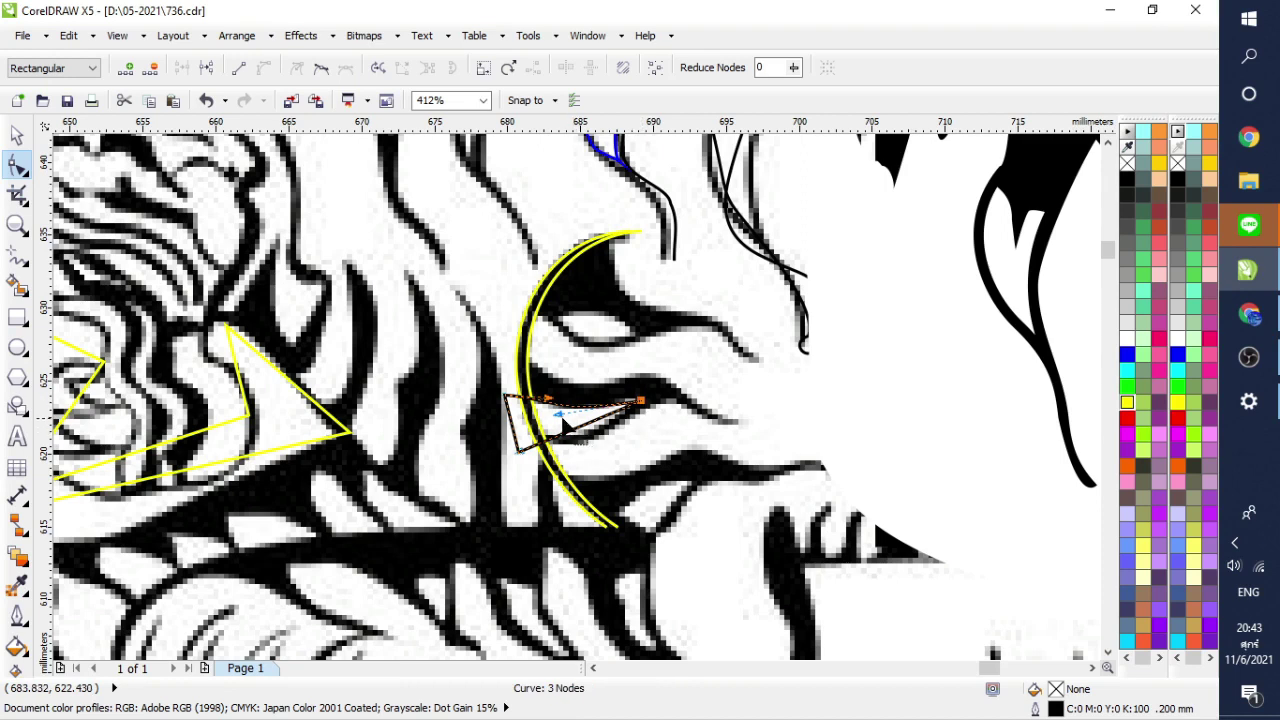
left_click_drag(559, 415, 592, 435)
left_click(263, 70)
left_click_drag(519, 454, 513, 435)
left_click_drag(593, 431, 583, 439)
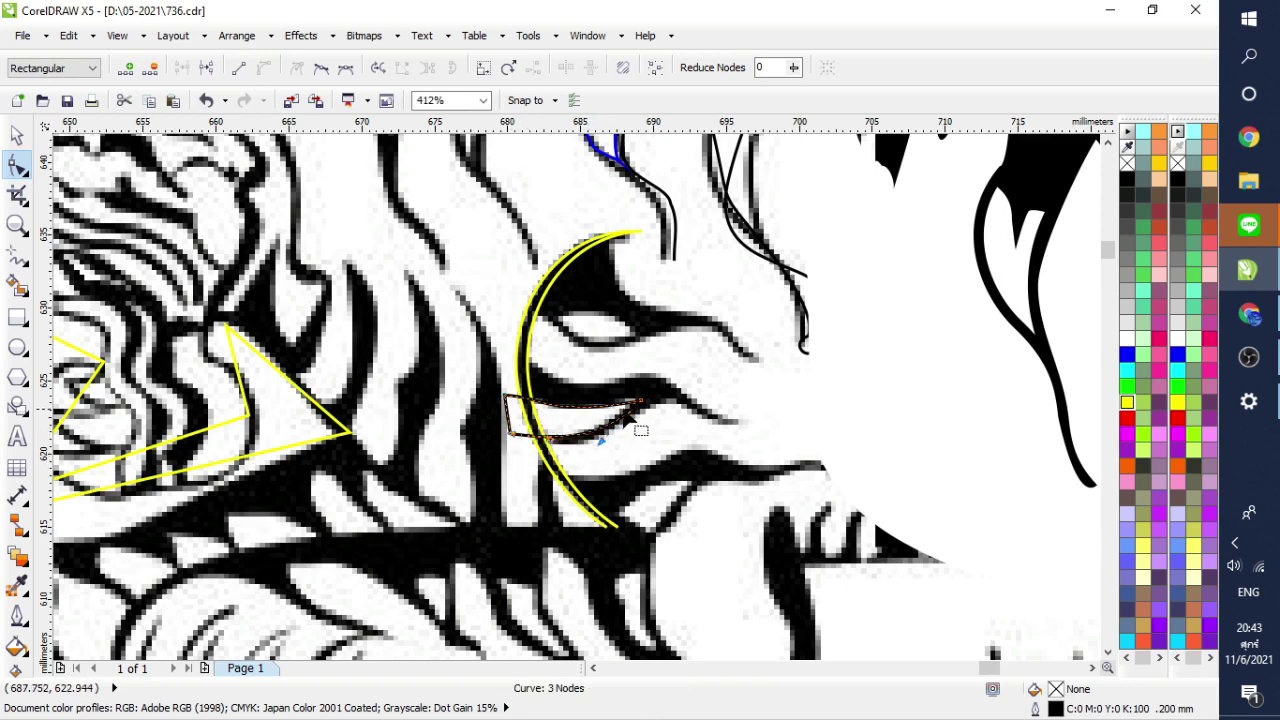
left_click_drag(638, 403, 634, 399)
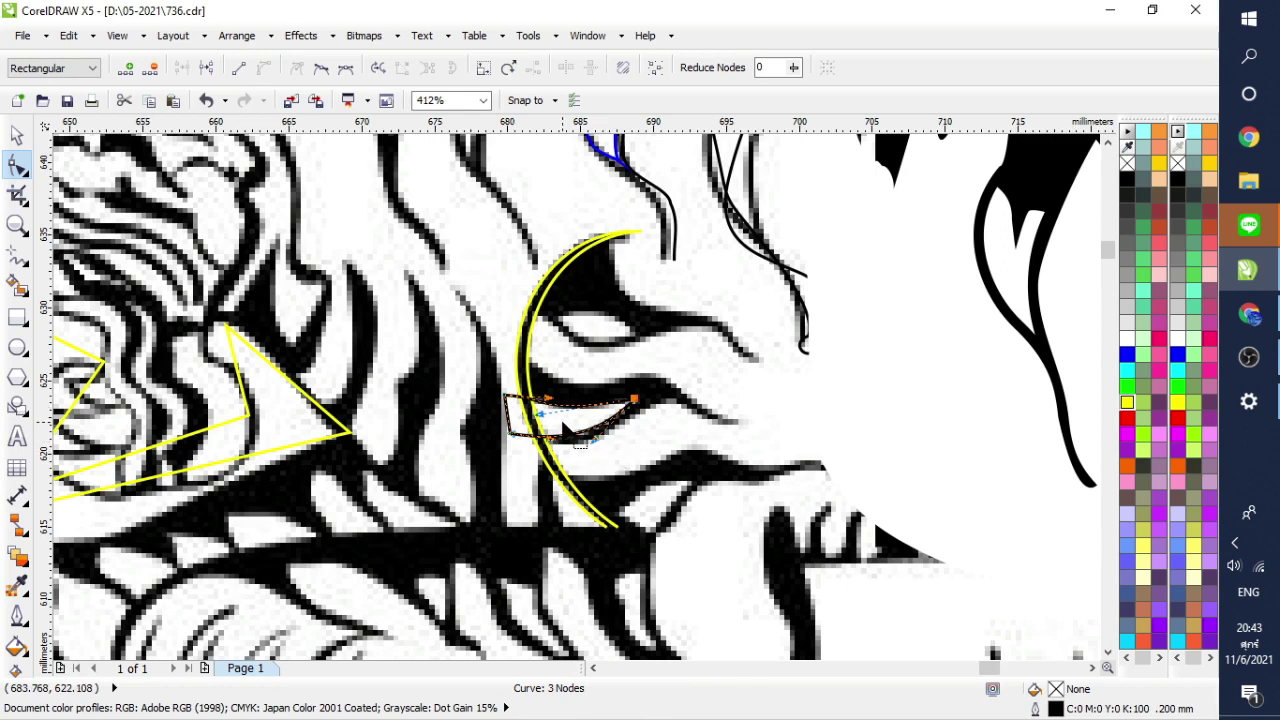
Step: Smart Fill the area enclosed by the inner yellow curve and the pointed shape with blue-grey
left_click(17, 285)
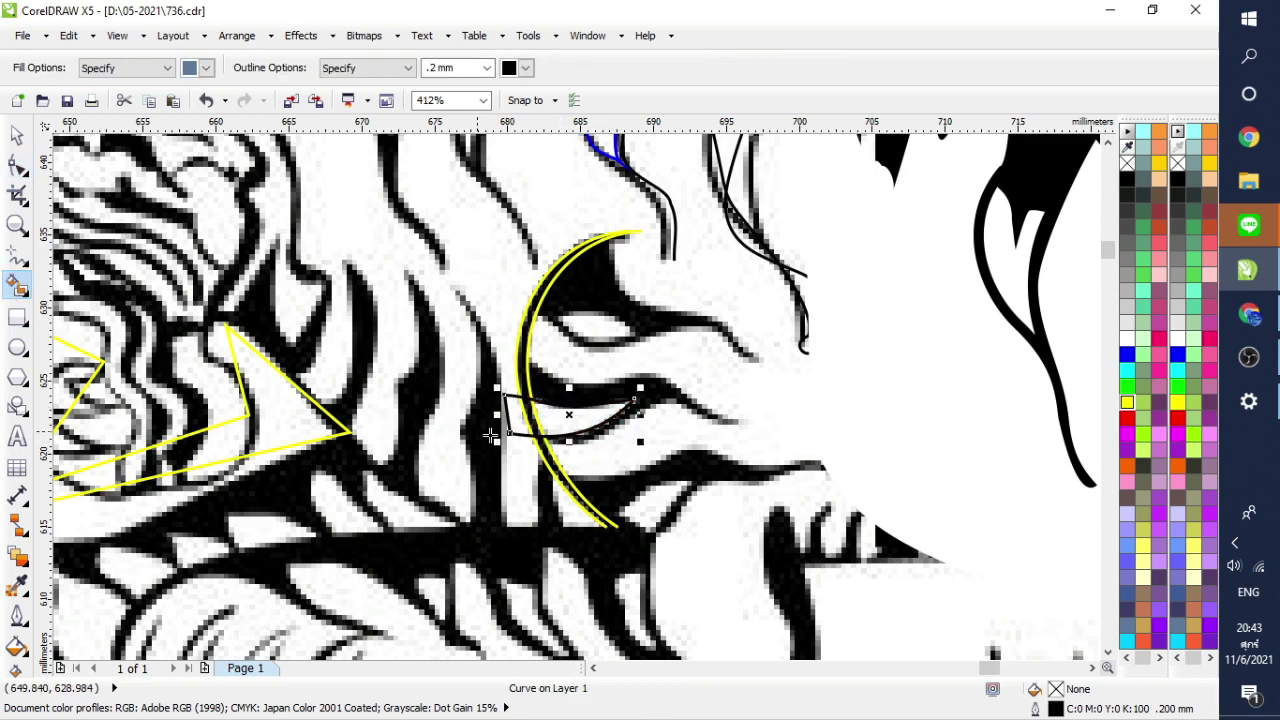
left_click(552, 420)
key("space")
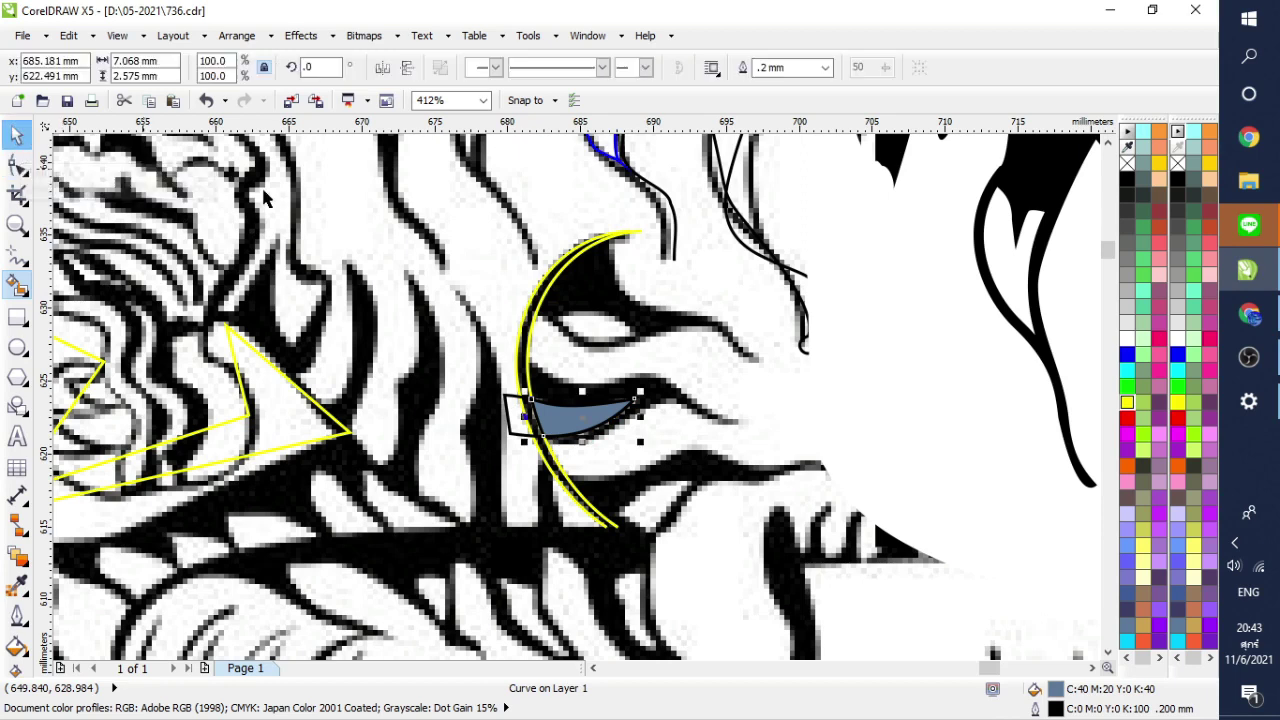
Step: Delete the pointed construction shape and the inner yellow curve, and remove the blue-grey shape's outline
left_click(518, 436)
key("Delete")
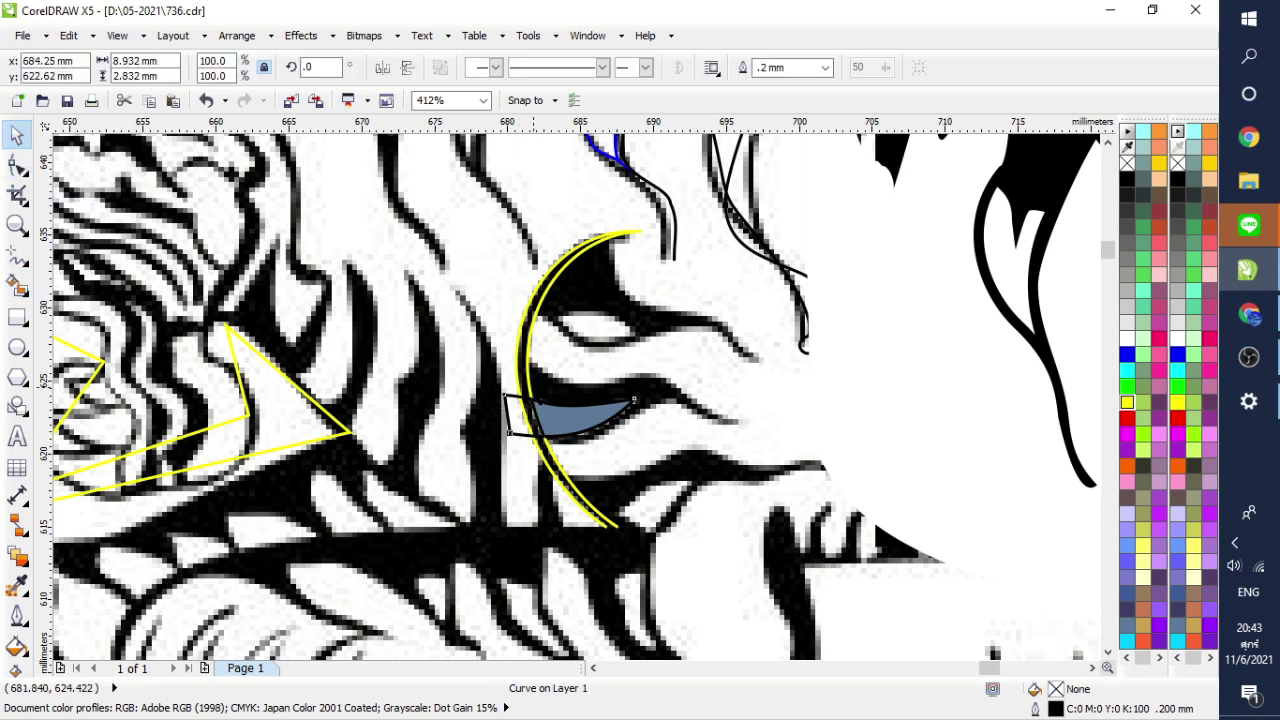
left_click(529, 382)
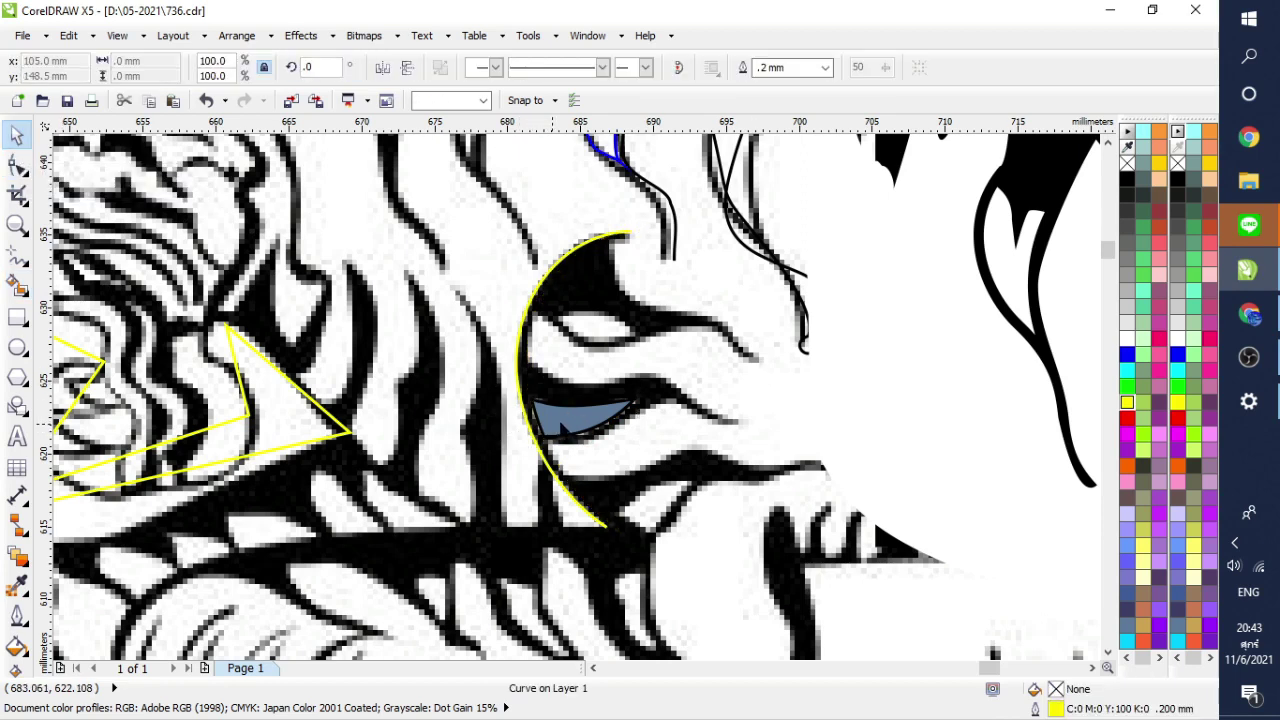
left_click(561, 418)
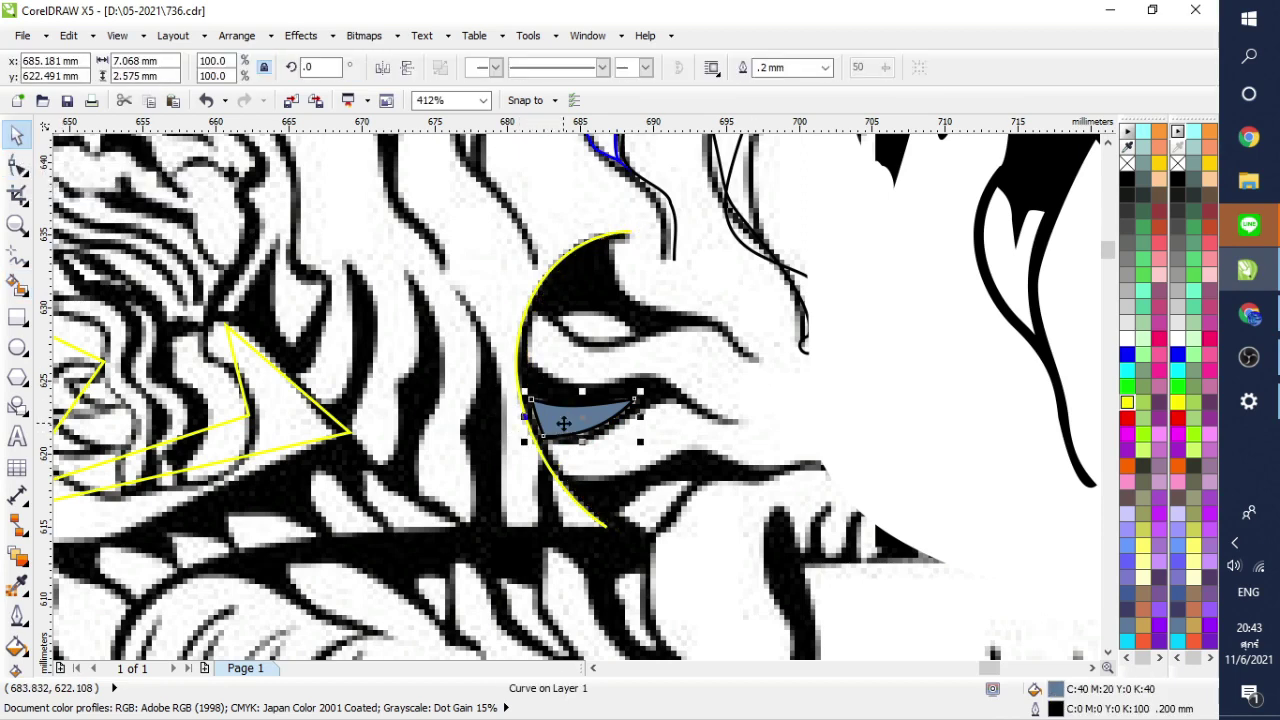
right_click(1127, 163)
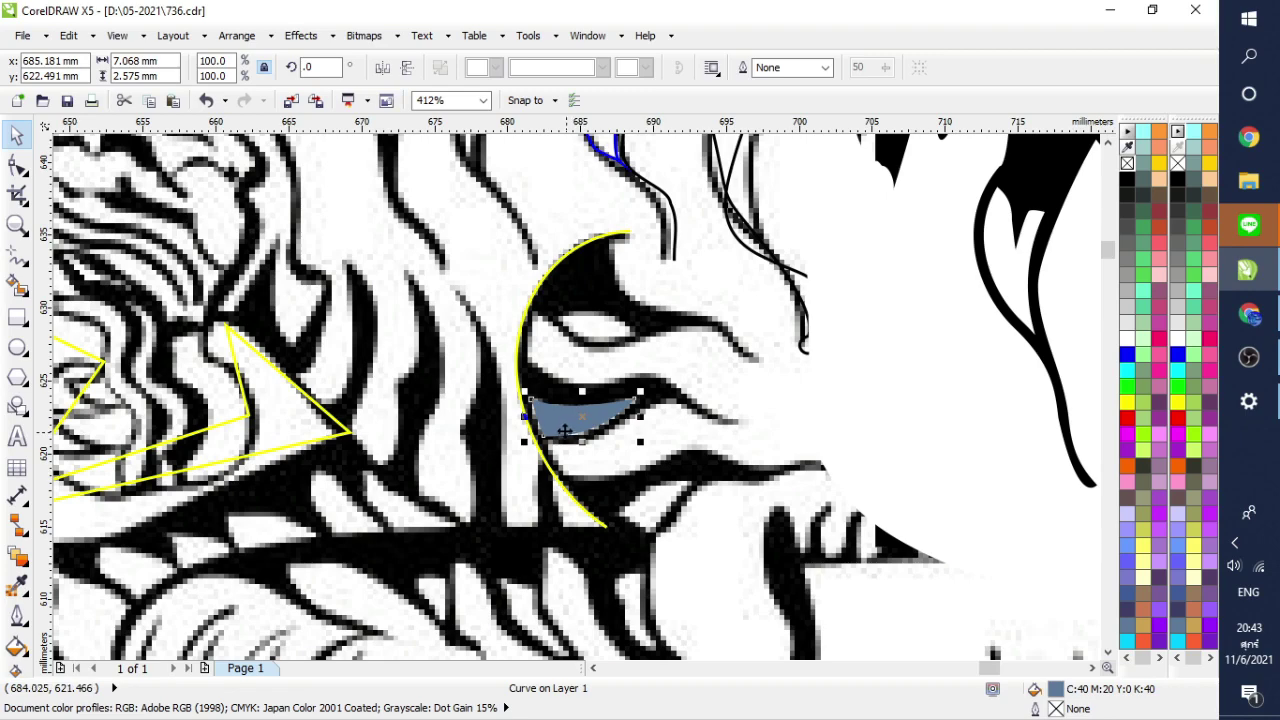
Step: Examine the traced tail's stripe shapes up close and compare them with the tail in the black-and-white reference
left_click(17, 227)
right_click(573, 401)
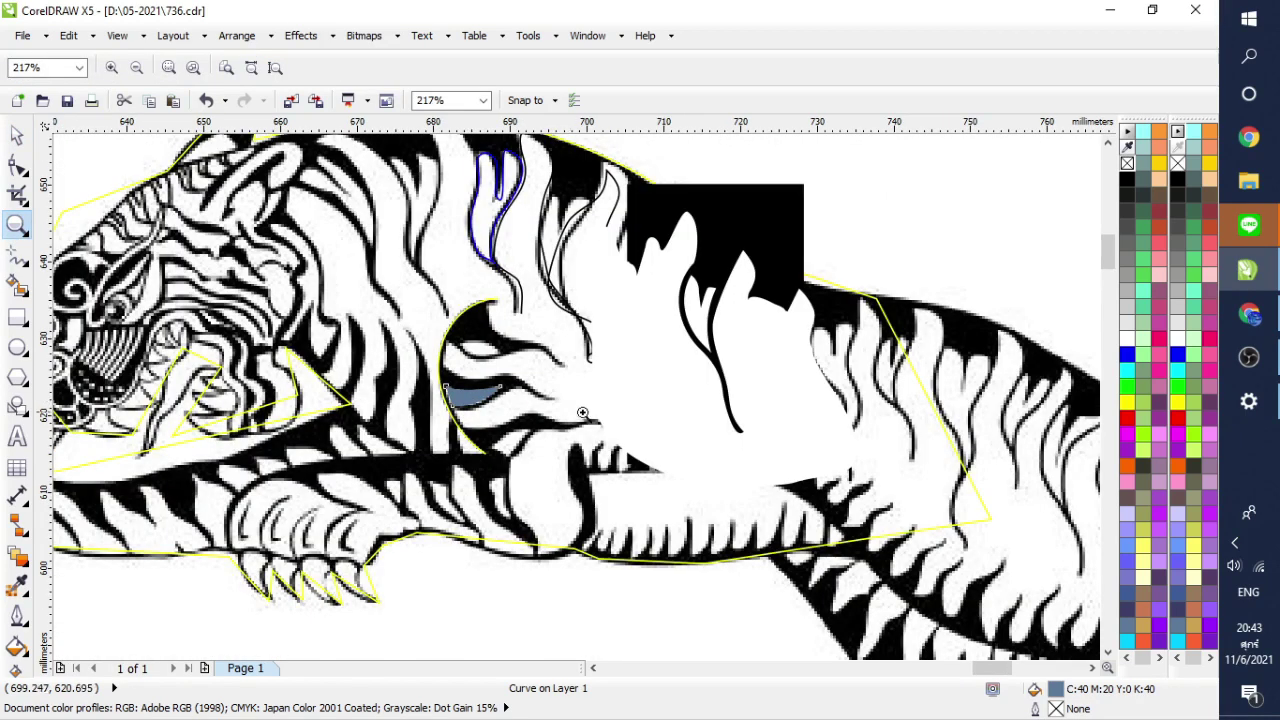
right_click(583, 425)
key("F4")
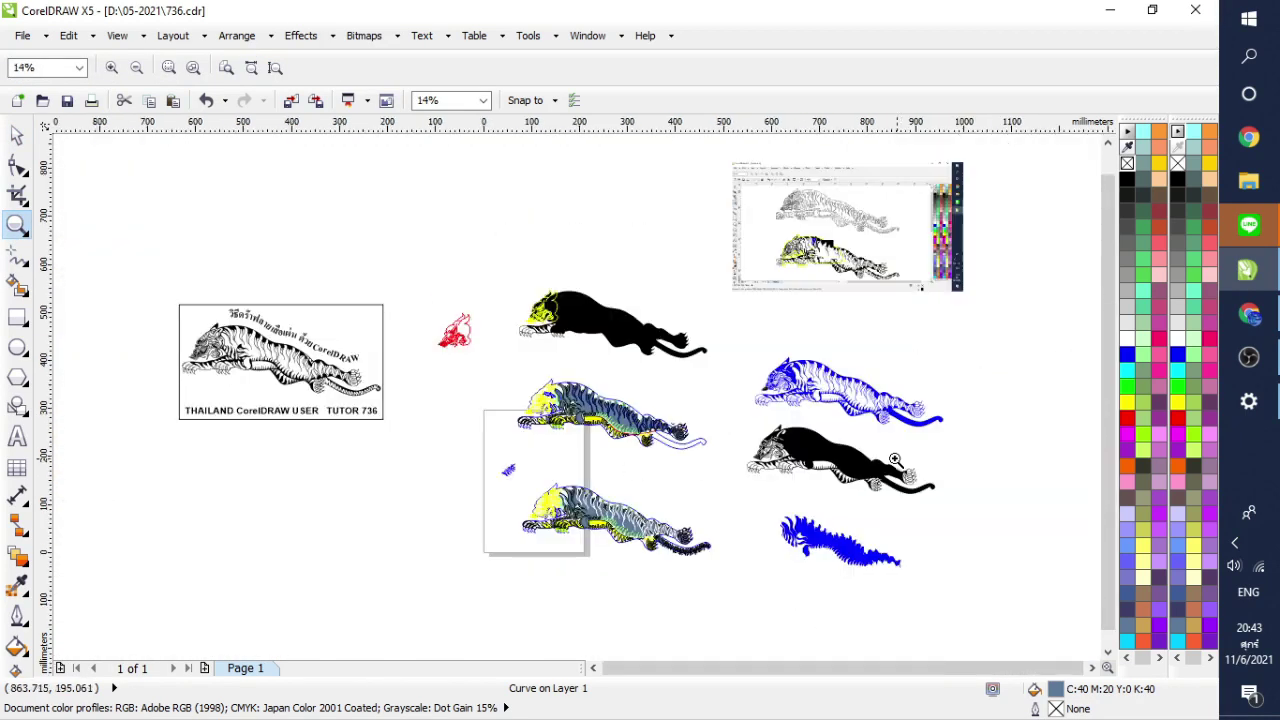
left_click_drag(643, 520, 747, 572)
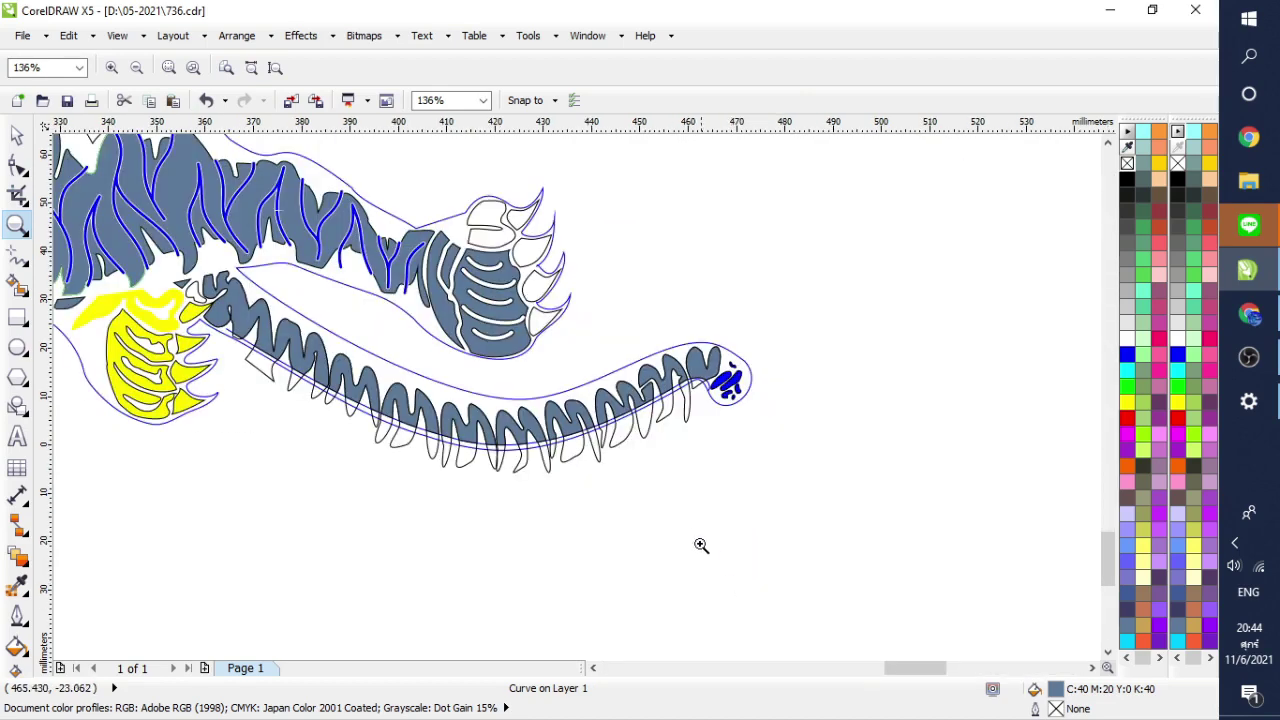
key("F4")
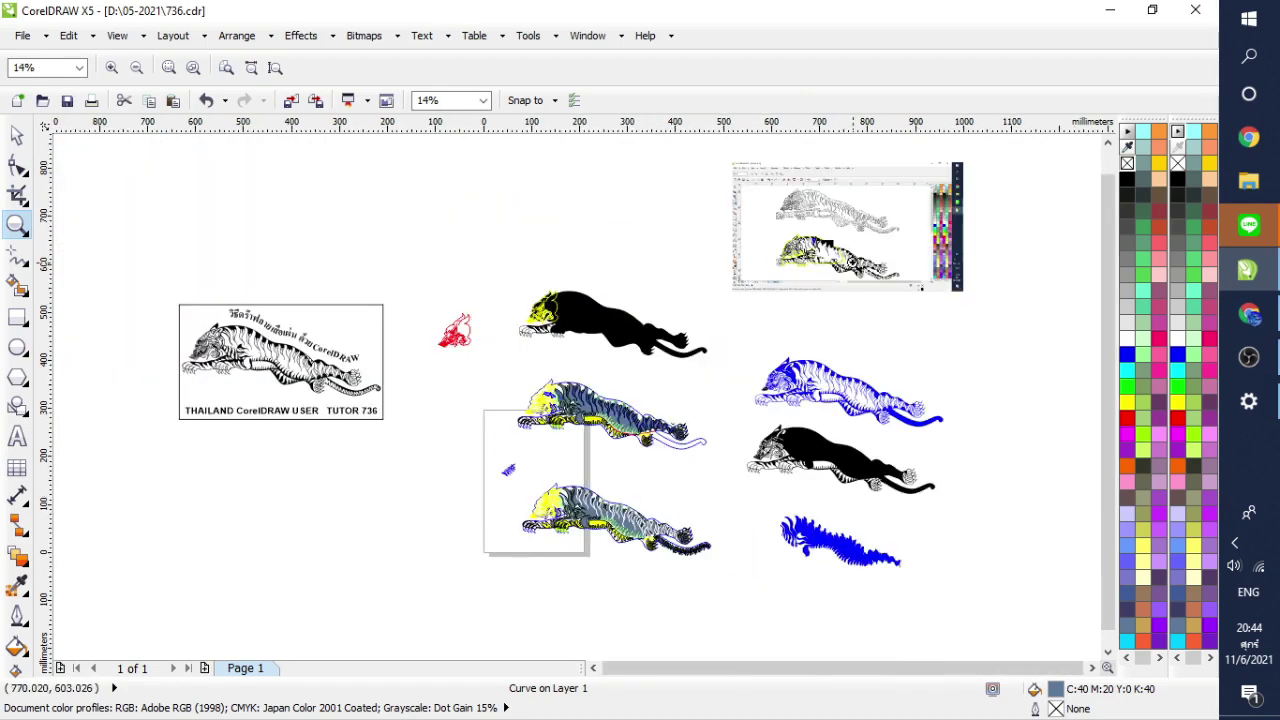
left_click_drag(852, 265, 907, 300)
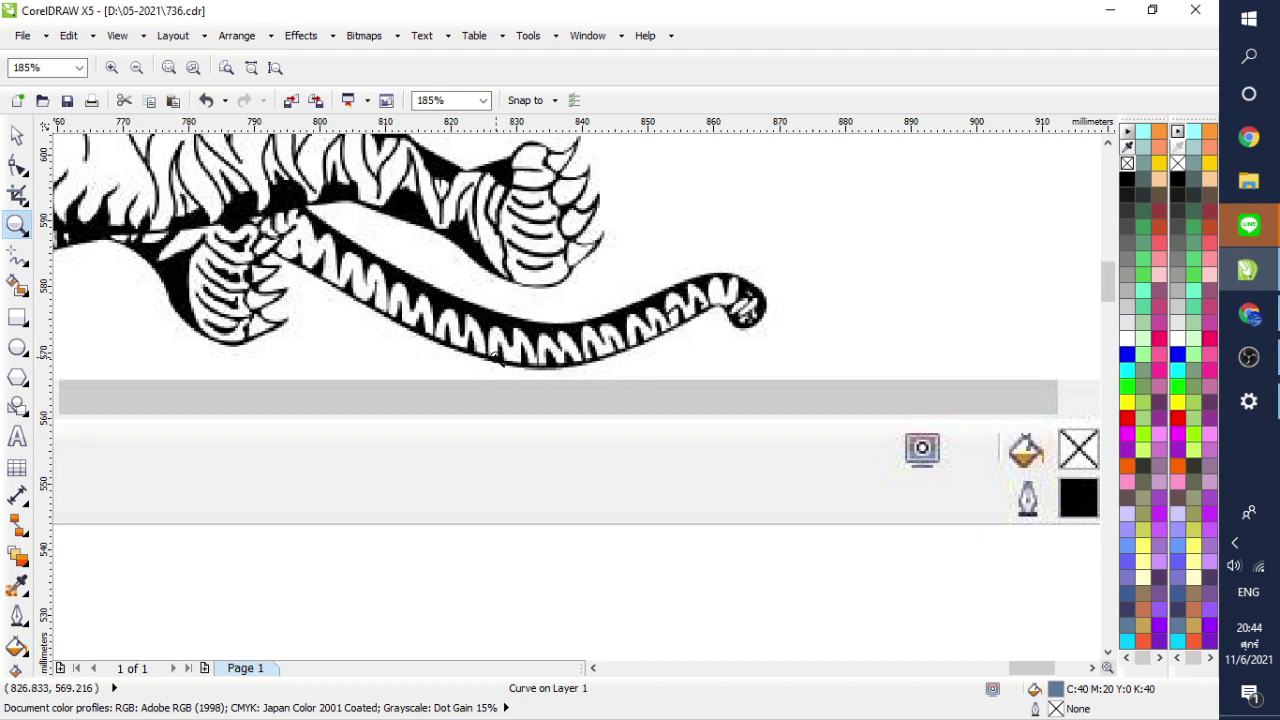
key("F4")
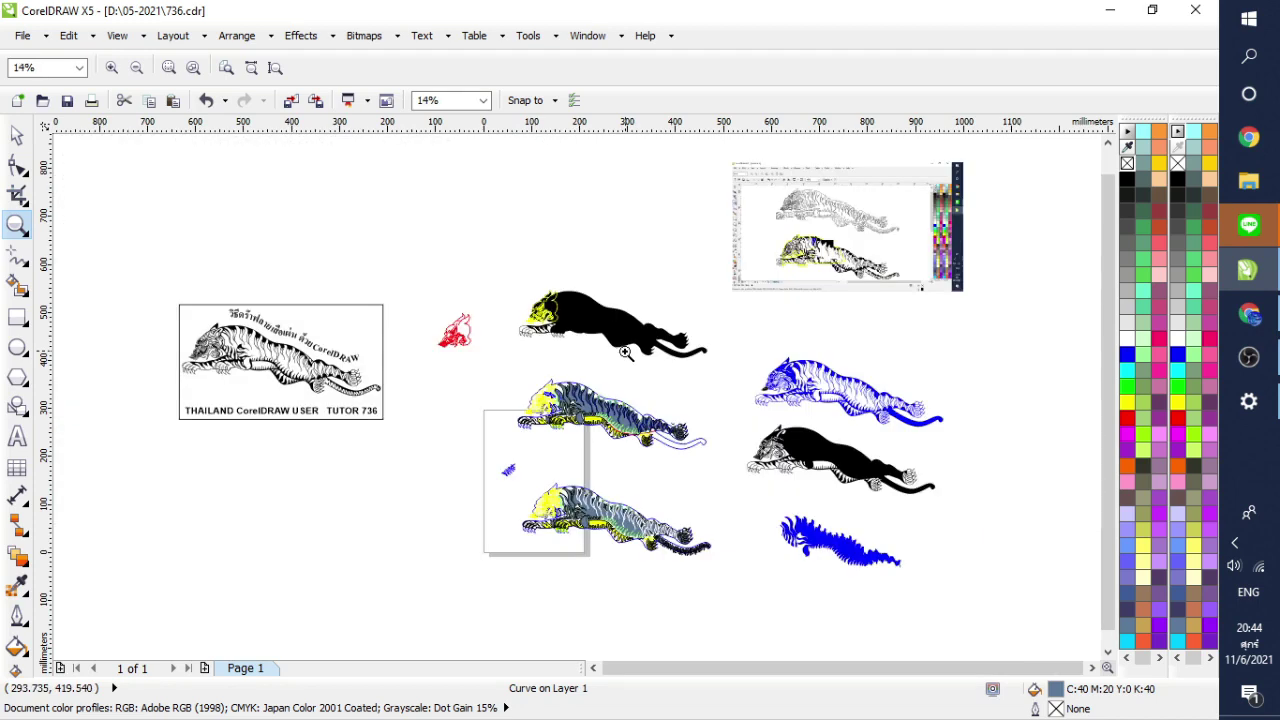
left_click_drag(665, 556, 706, 572)
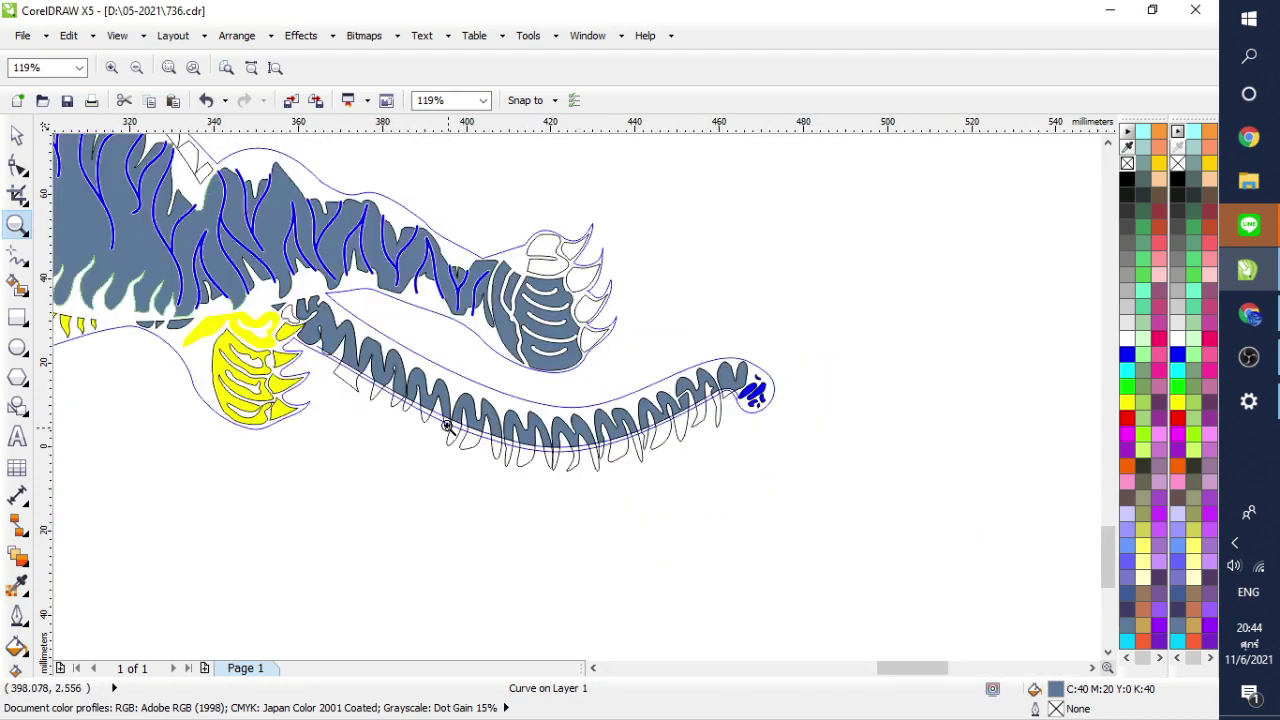
Step: Change the outline colour of the tiger's outer body contour around the tail to orange
left_click_drag(281, 281, 835, 508)
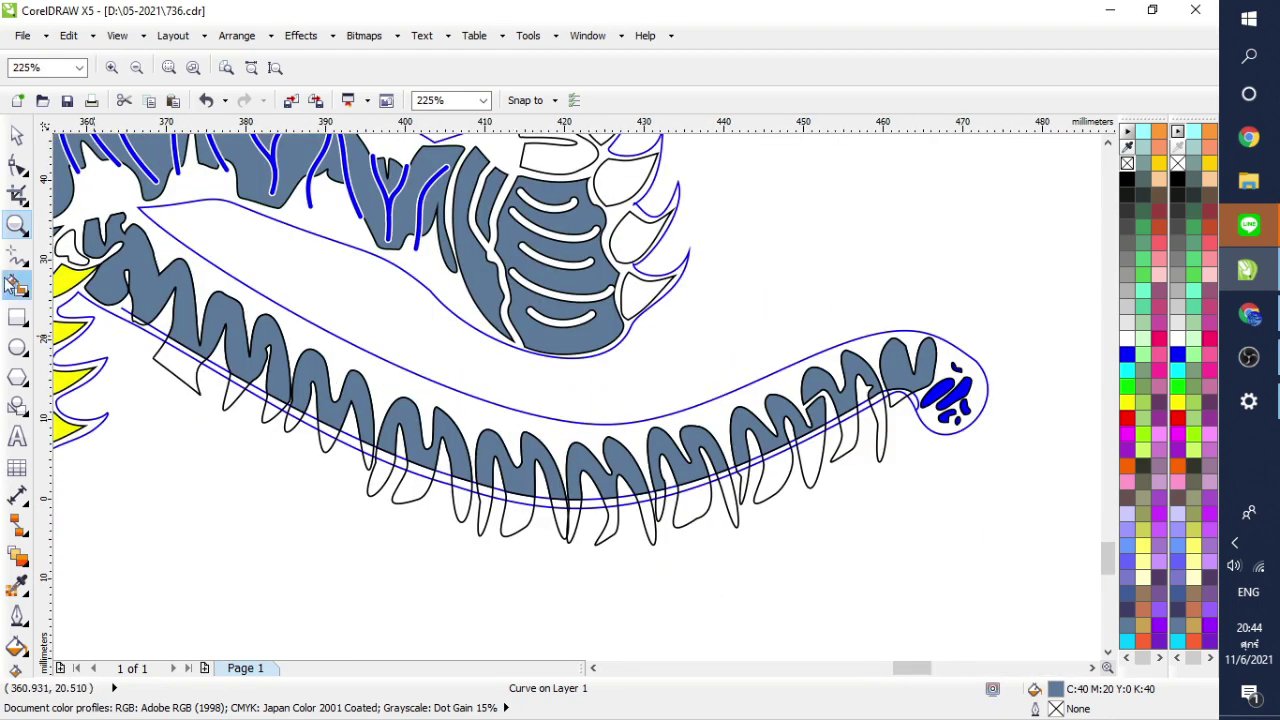
left_click(16, 134)
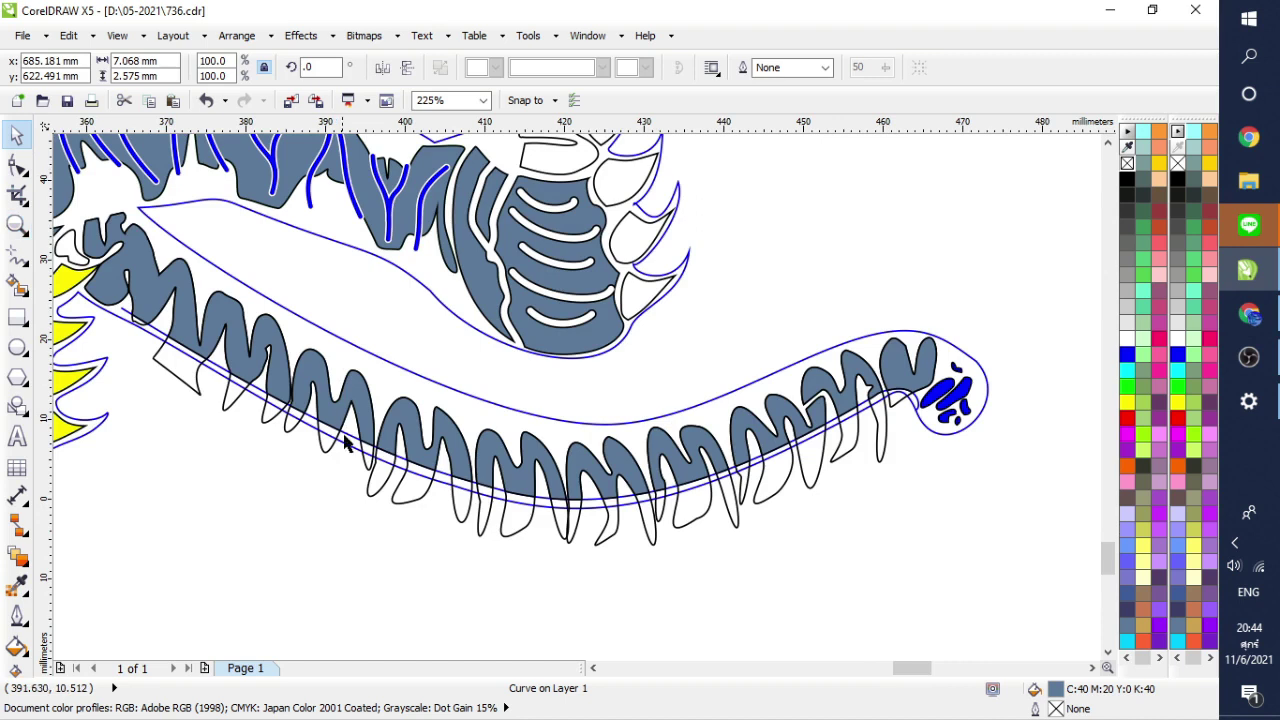
left_click(436, 485)
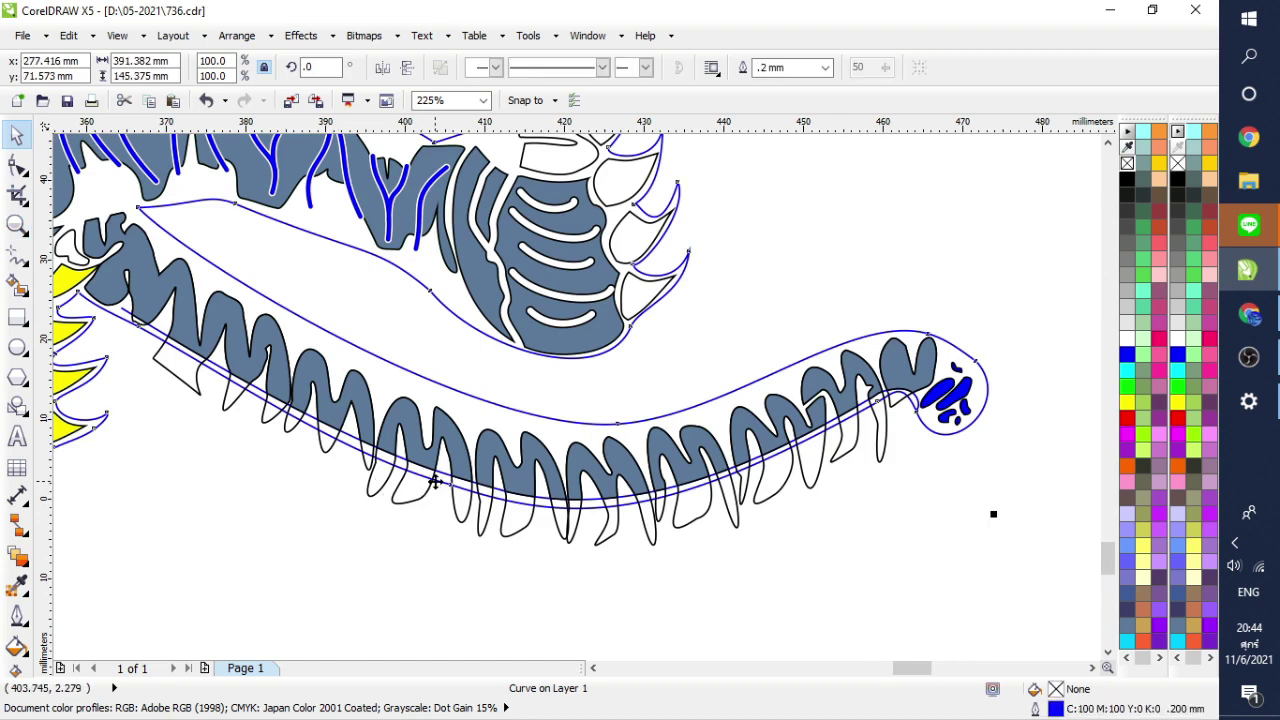
right_click(1127, 465)
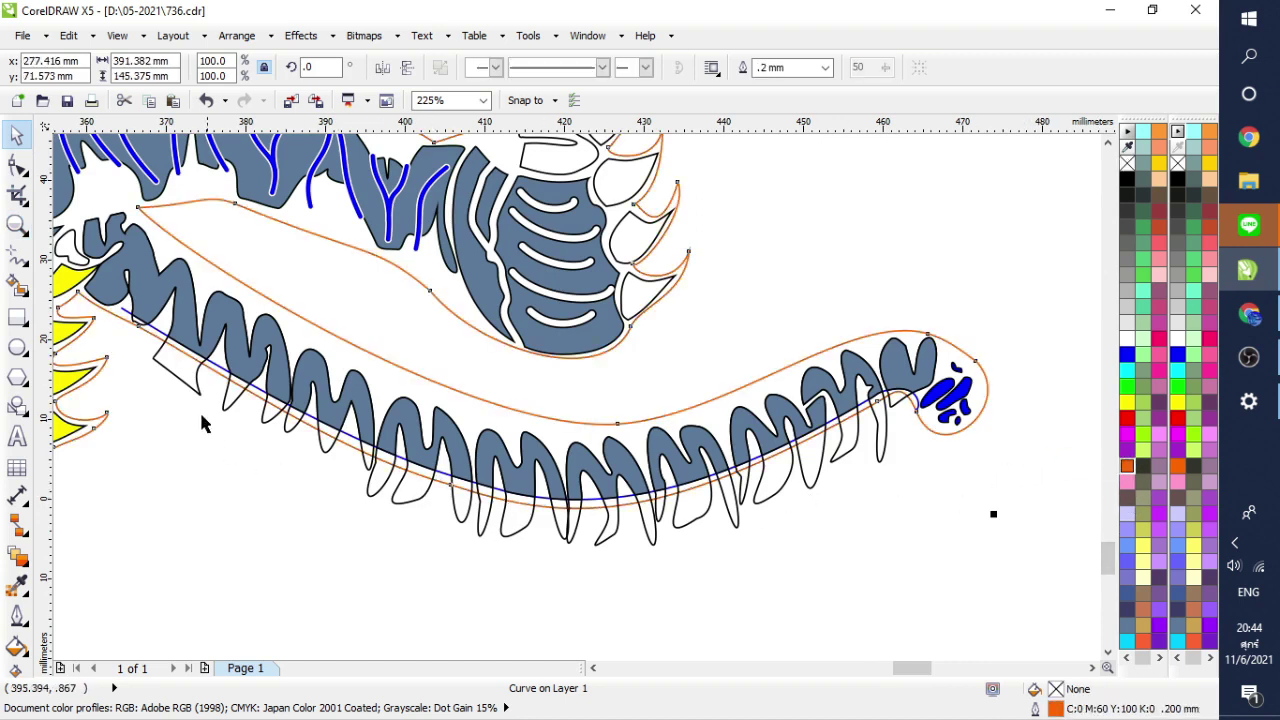
Step: Fill one M-shaped tail stripe curve near the tail's middle with cyan and delete the blue-grey area covering its upper part
left_click(878, 398)
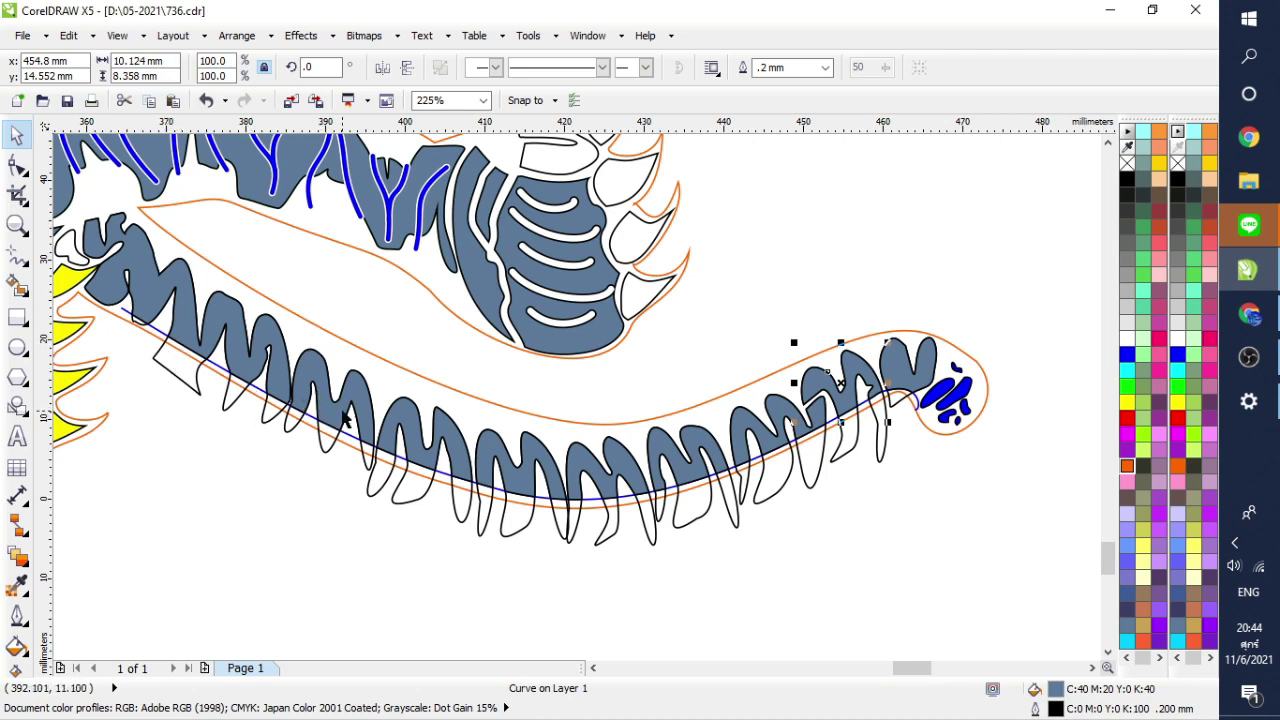
left_click(382, 485)
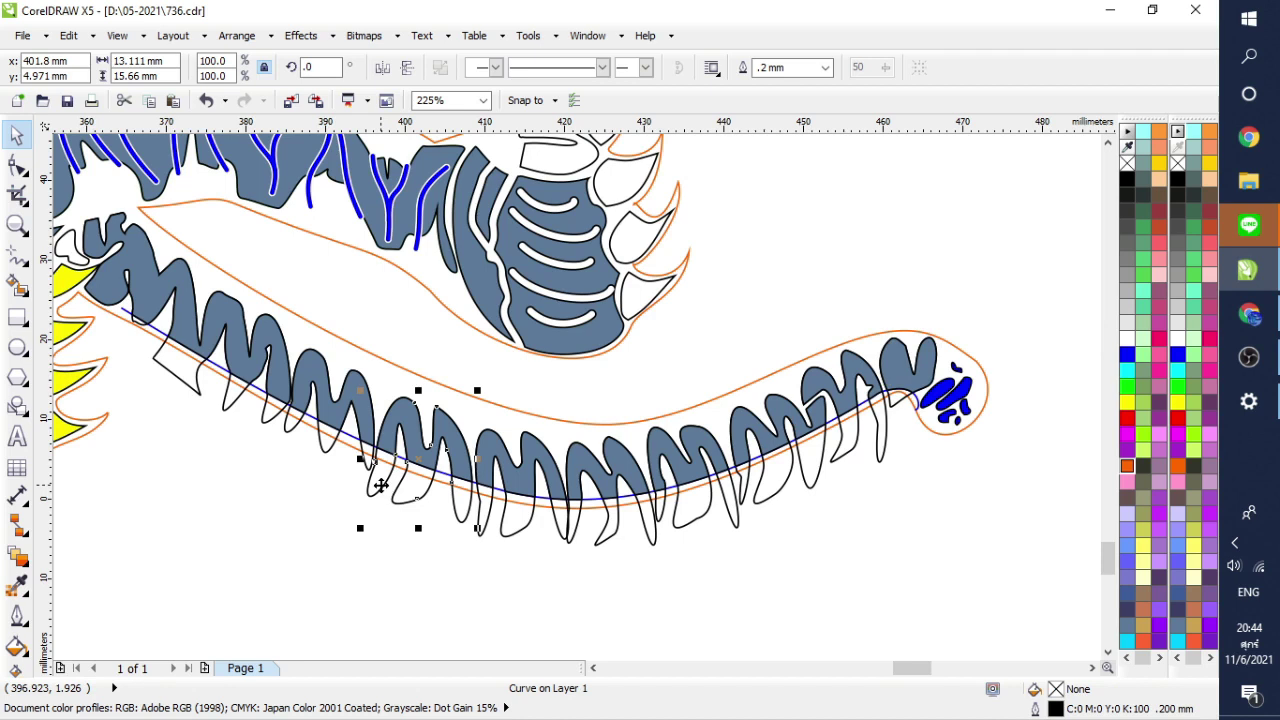
left_click(1127, 370)
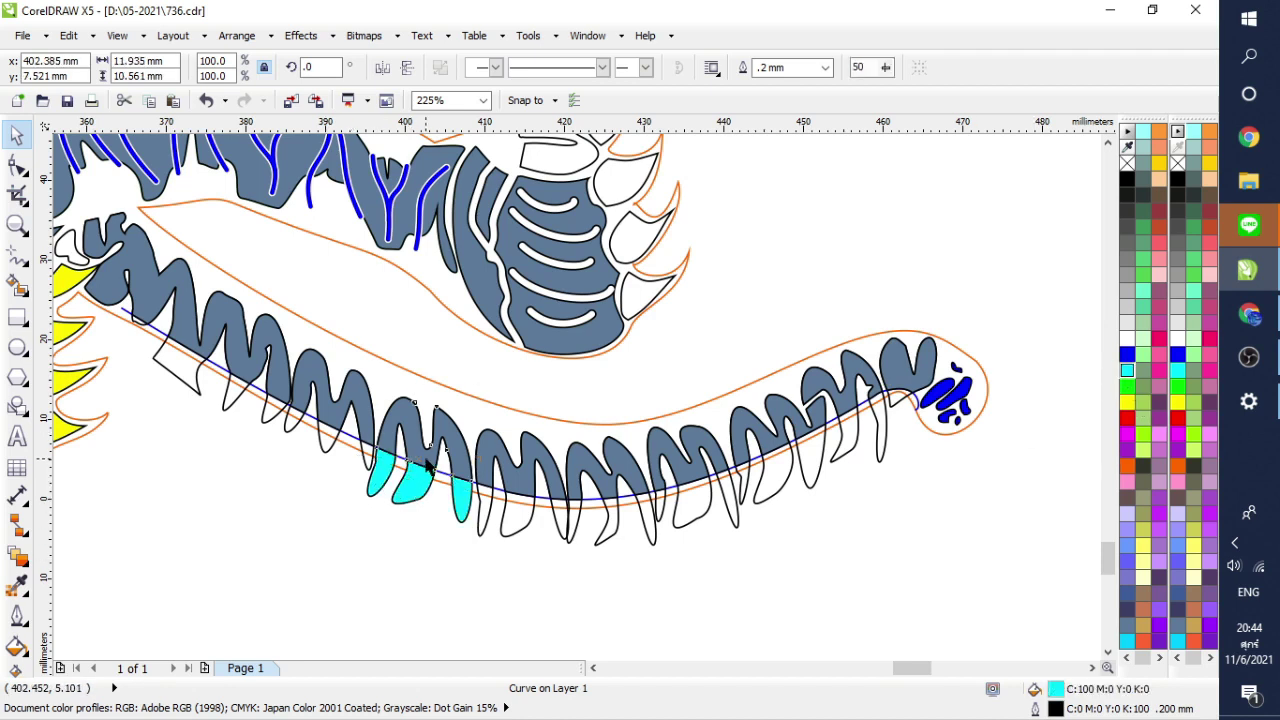
left_click(451, 489)
key("Delete")
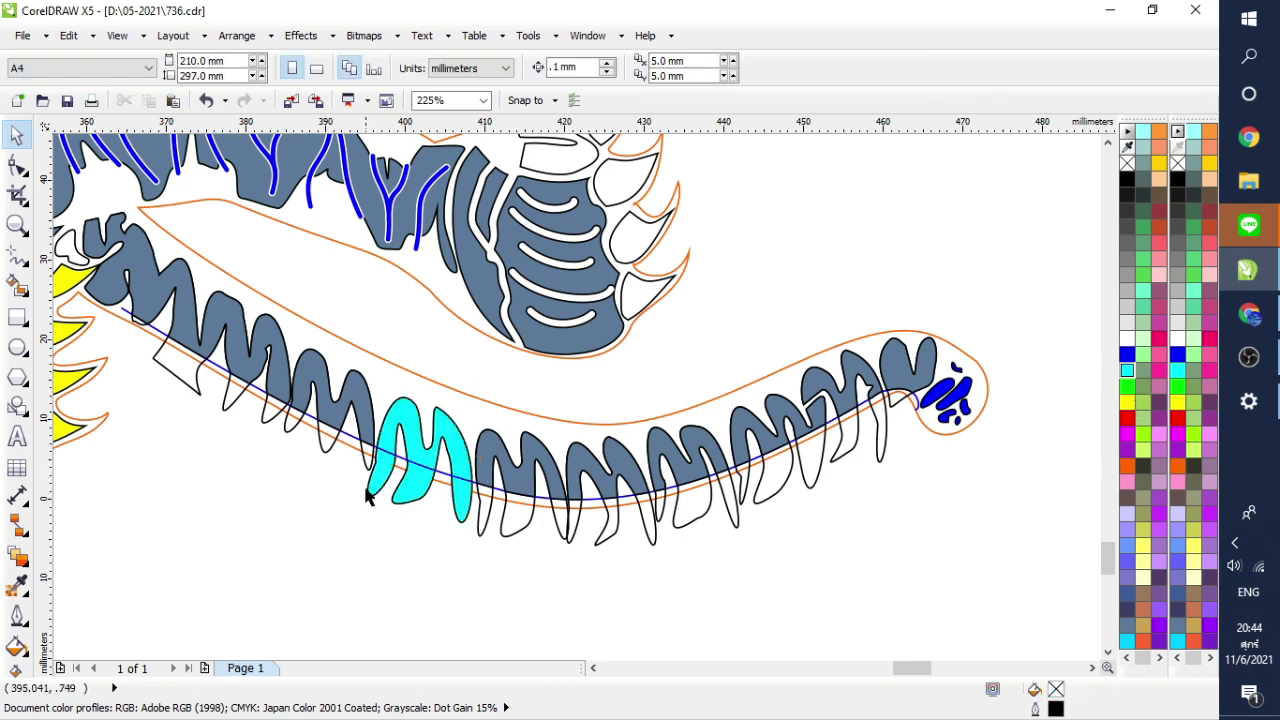
Step: Smart Fill the cyan stripe's part above the blue guide curve with blue-grey, and move the cyan shape out below the tail
left_click(428, 484)
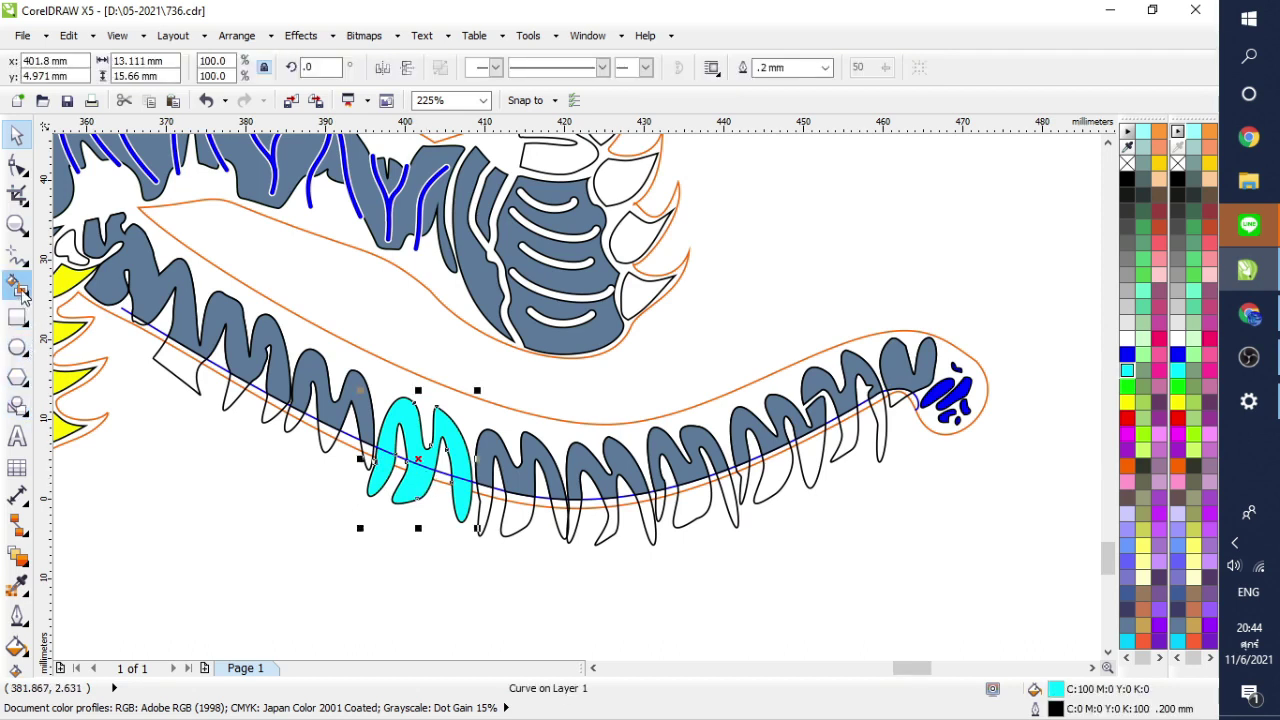
left_click(19, 287)
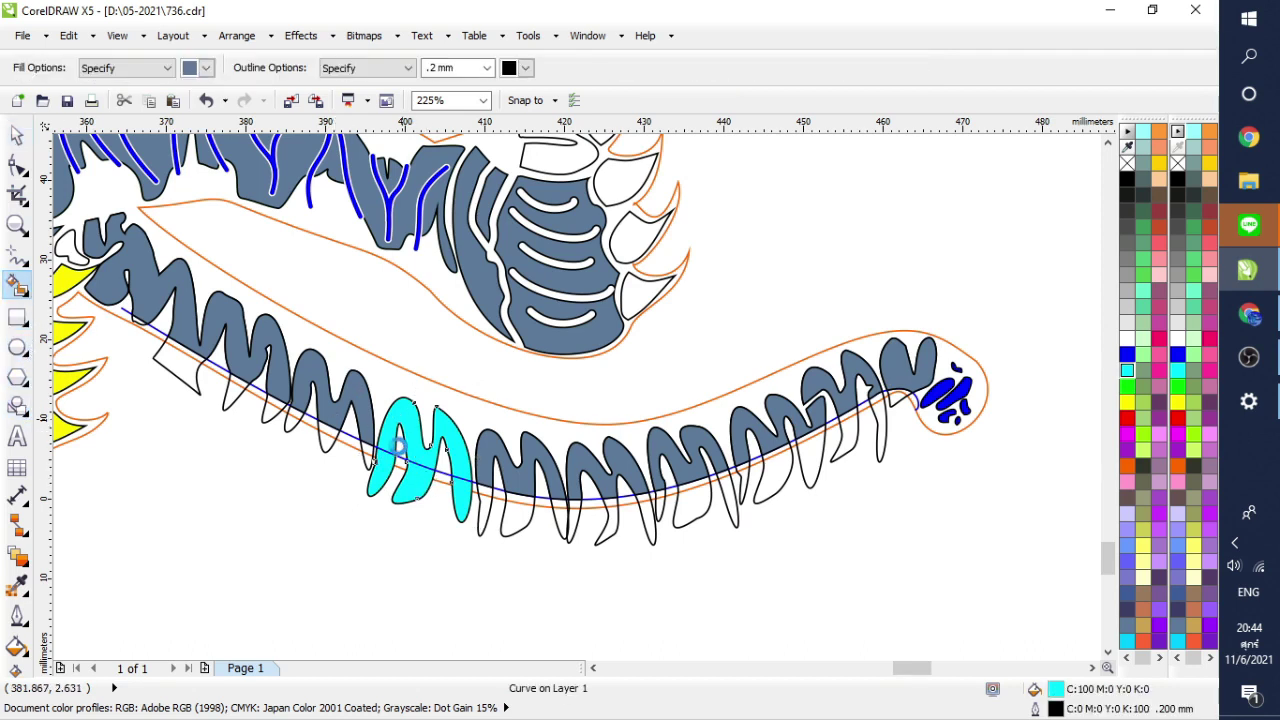
left_click(401, 427)
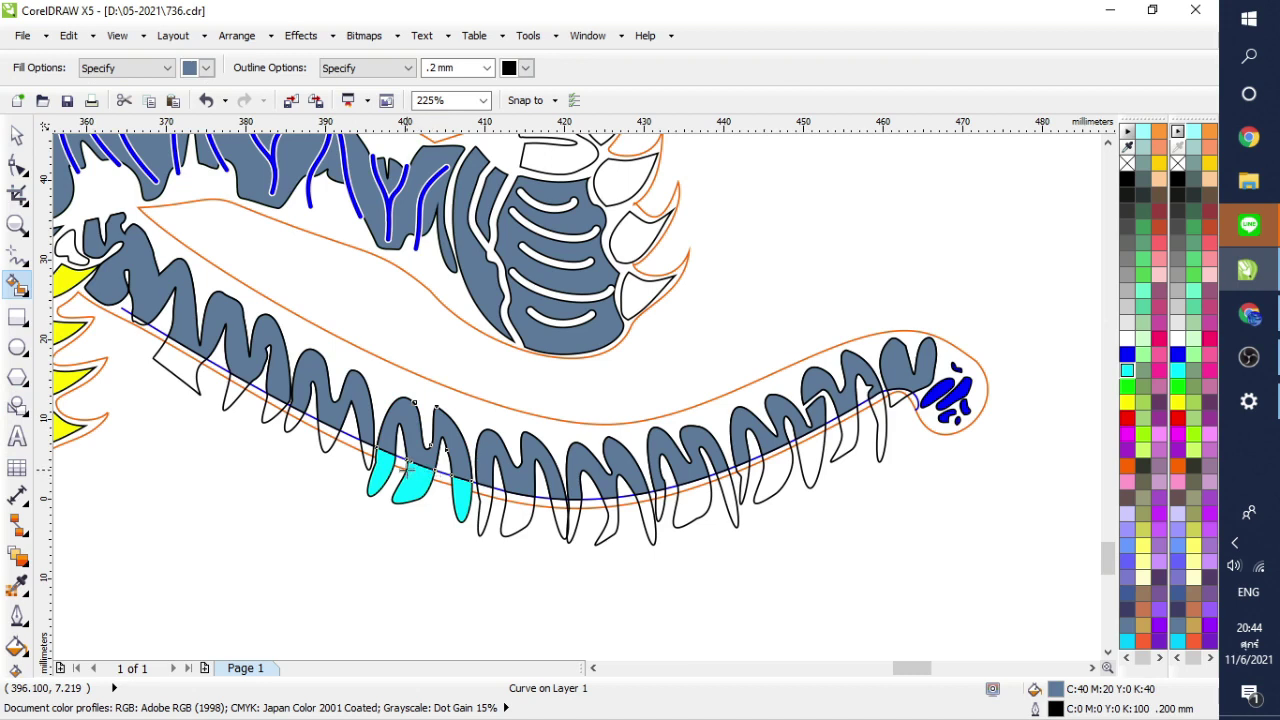
left_click(16, 135)
left_click_drag(414, 491, 219, 600)
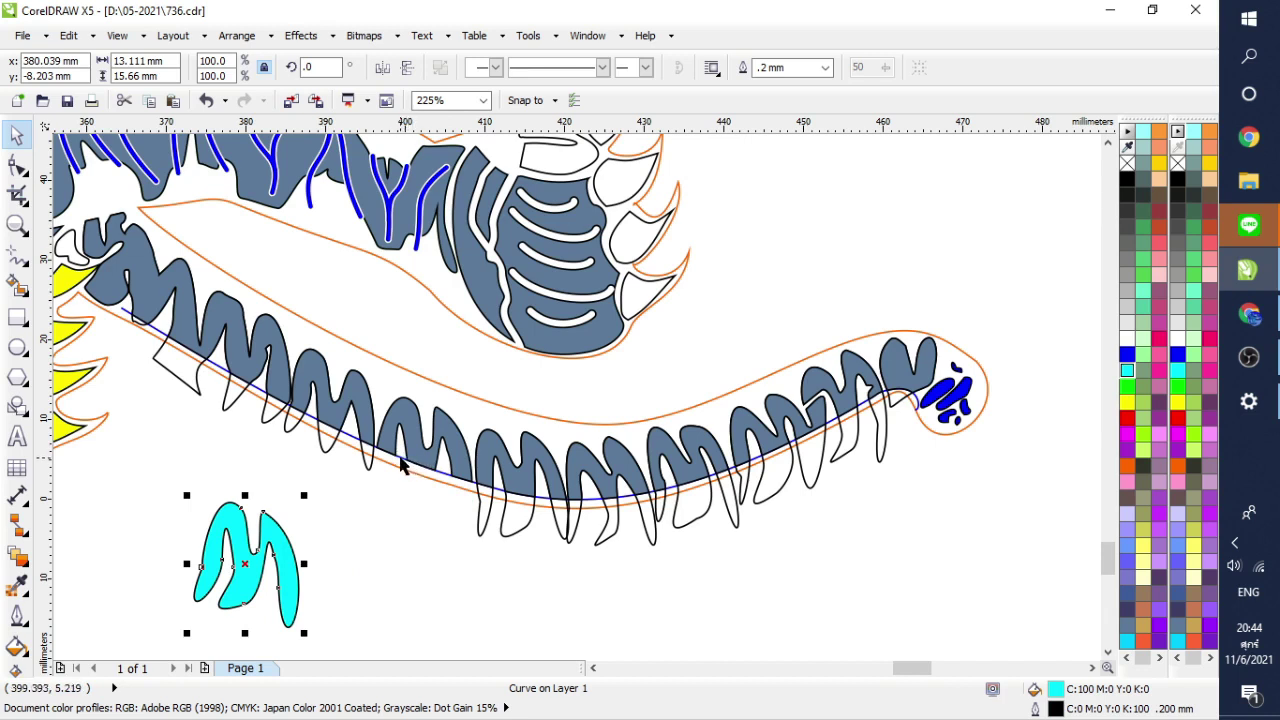
Step: Move the blue guide curve down off the tail and try filling the orange body contour with black and white
left_click_drag(418, 470, 398, 510)
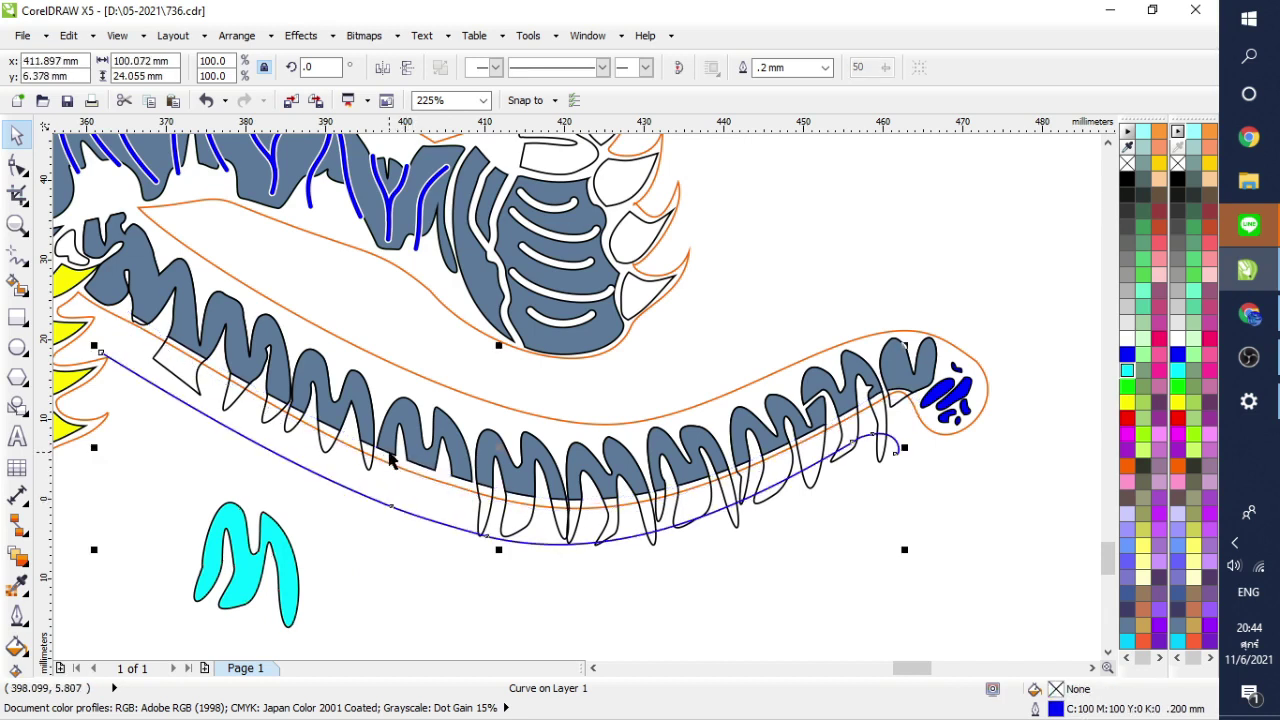
left_click(449, 393)
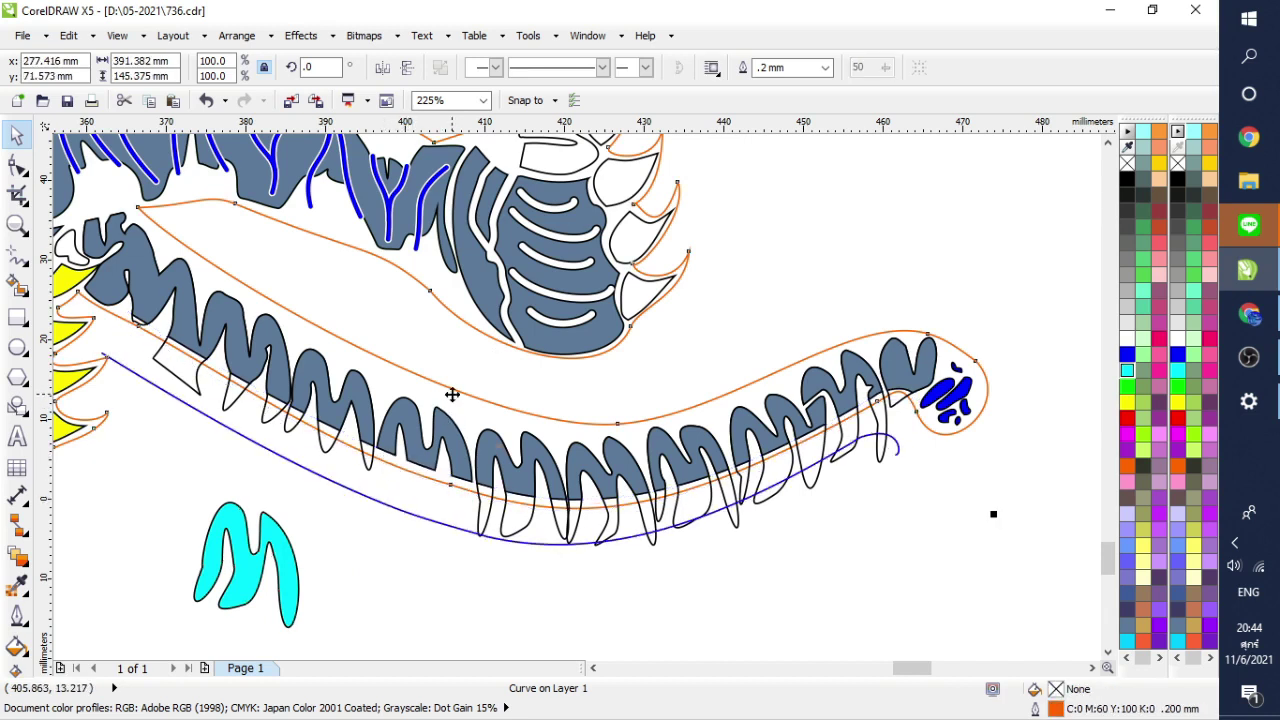
left_click(1127, 179)
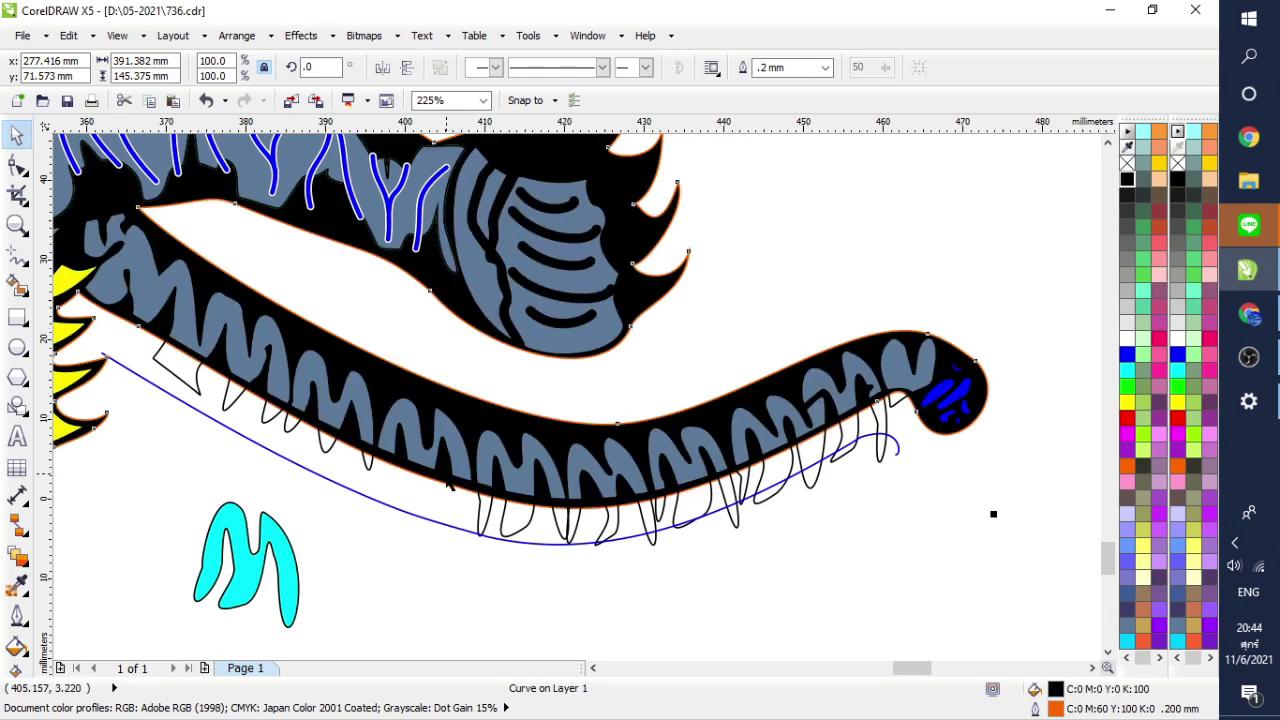
left_click(1127, 340)
left_click(698, 370)
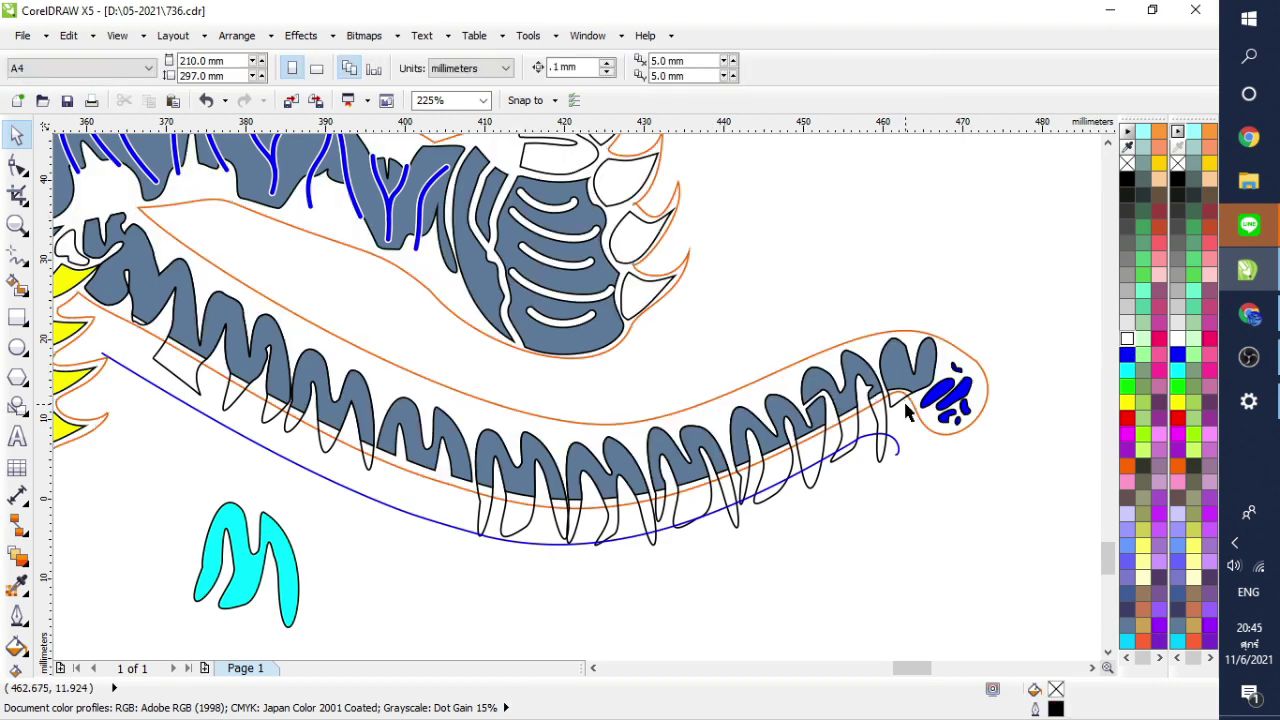
Step: Undo the body contour's fill changes and the move of the blue guide curve
left_click(206, 100)
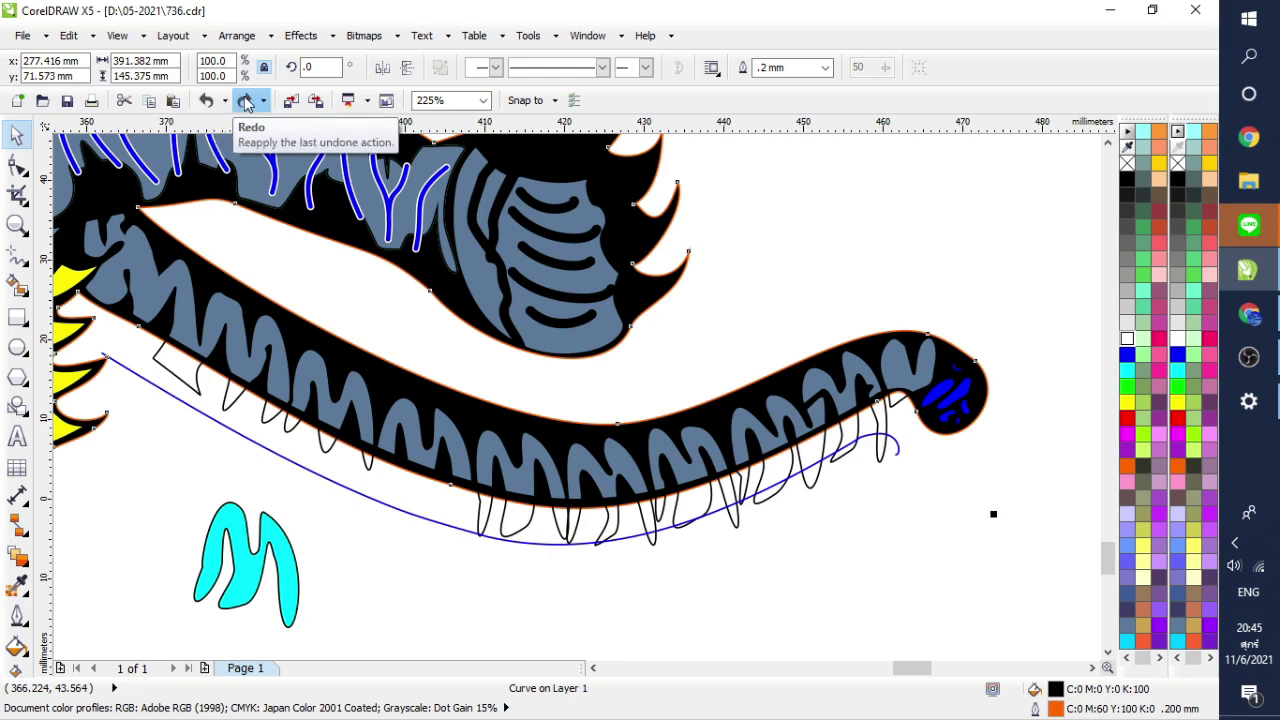
left_click(245, 100)
left_click(245, 100)
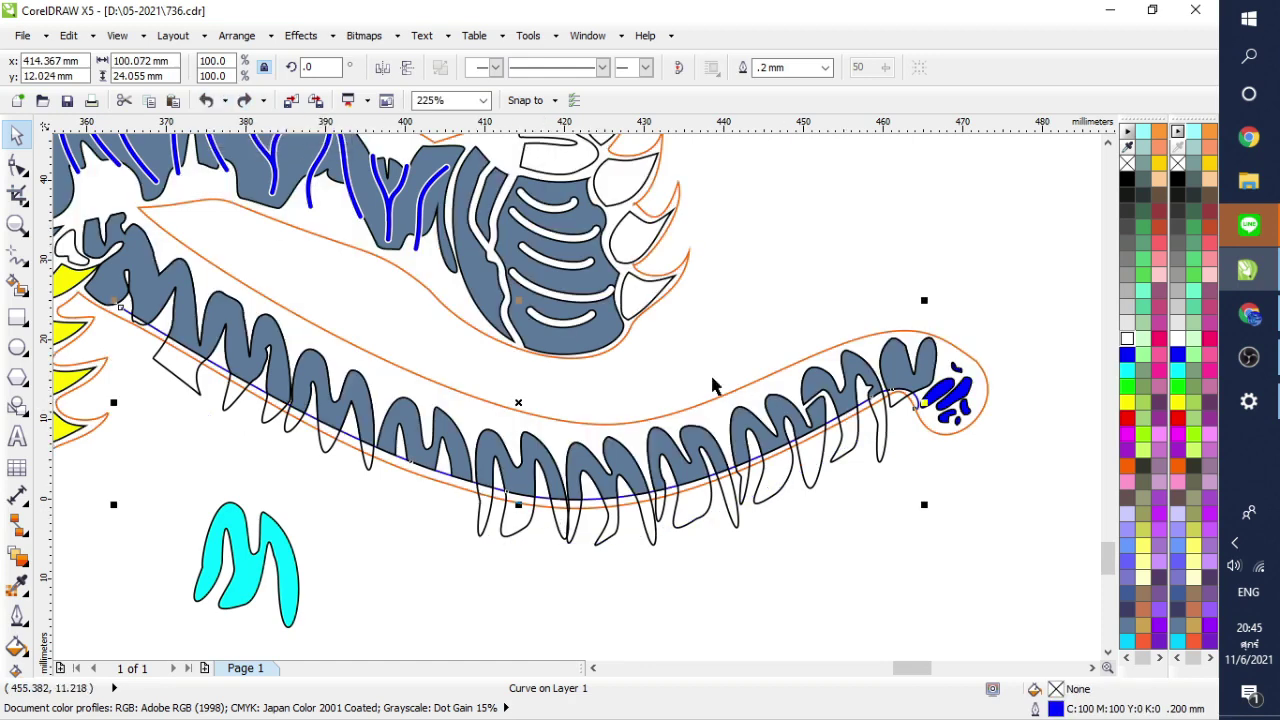
left_click(803, 329)
Step: Fill the orange body contour around the upper hind paw with black
left_click(17, 225)
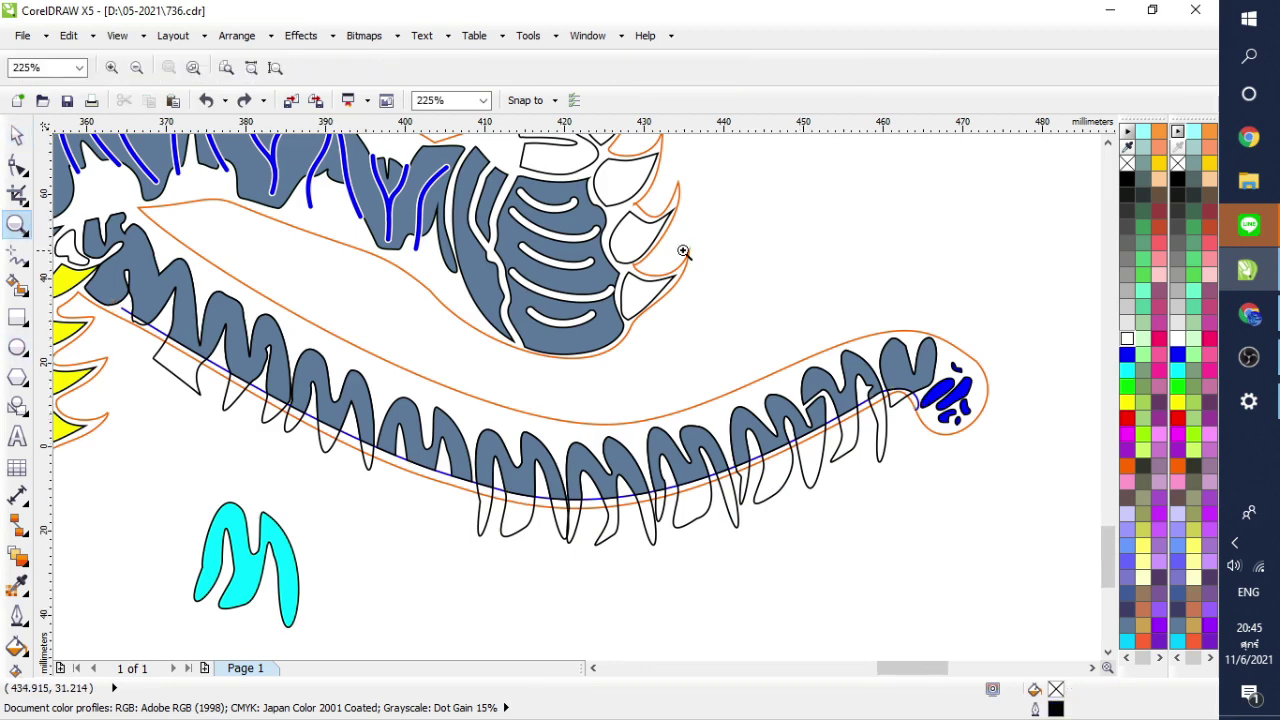
right_click(683, 251)
left_click_drag(628, 210, 518, 374)
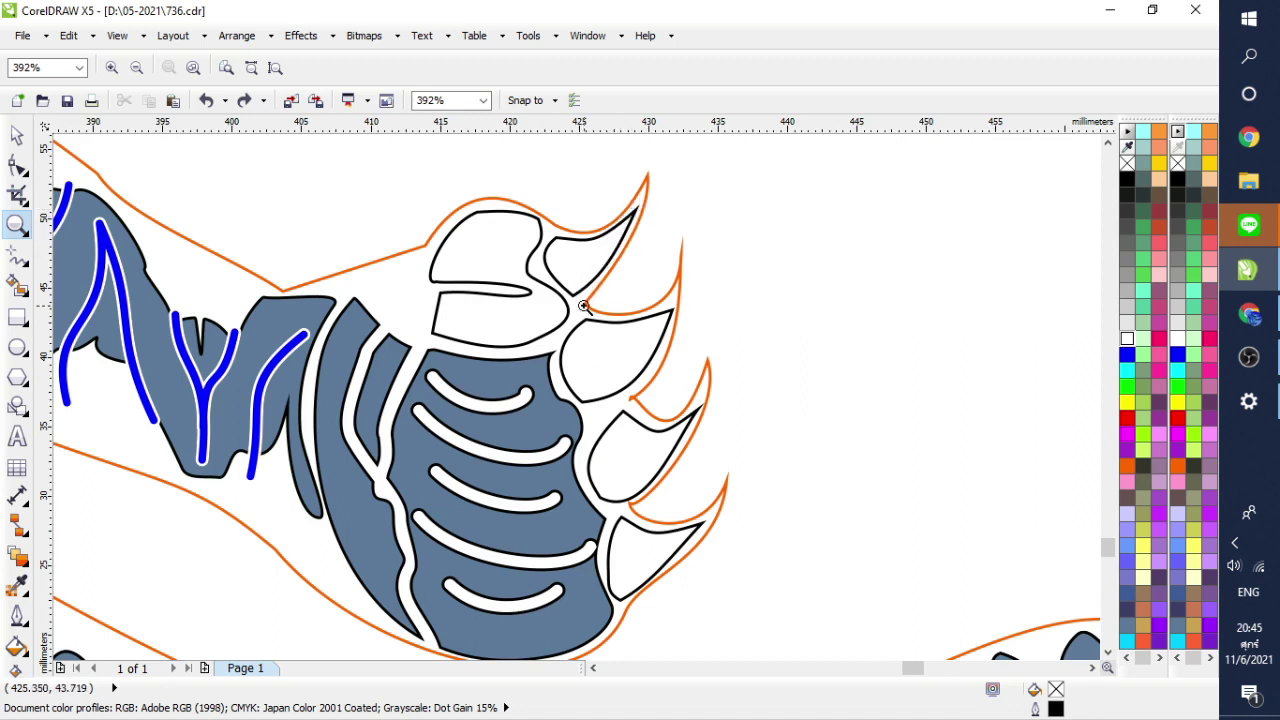
left_click(16, 134)
left_click(641, 198)
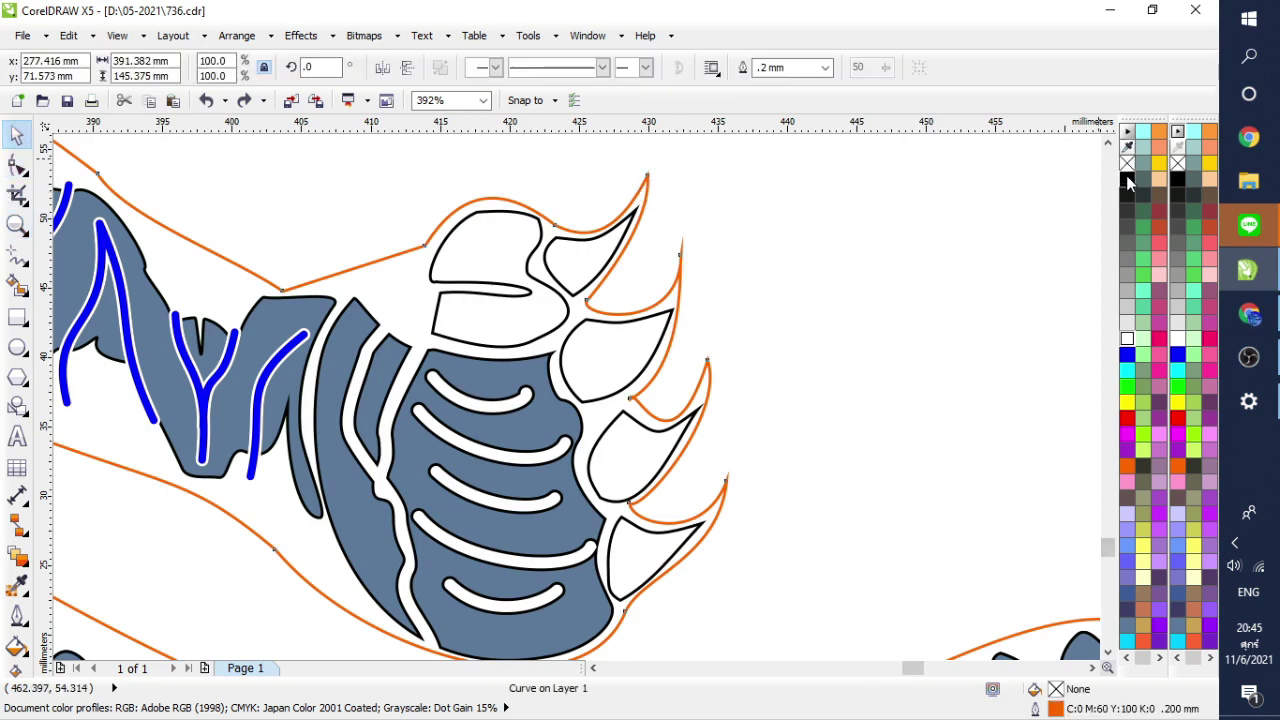
left_click(1126, 178)
Step: Bring the inner shape of the paw's uppermost claw to the front and fill it with white
left_click(601, 280)
right_click(601, 280)
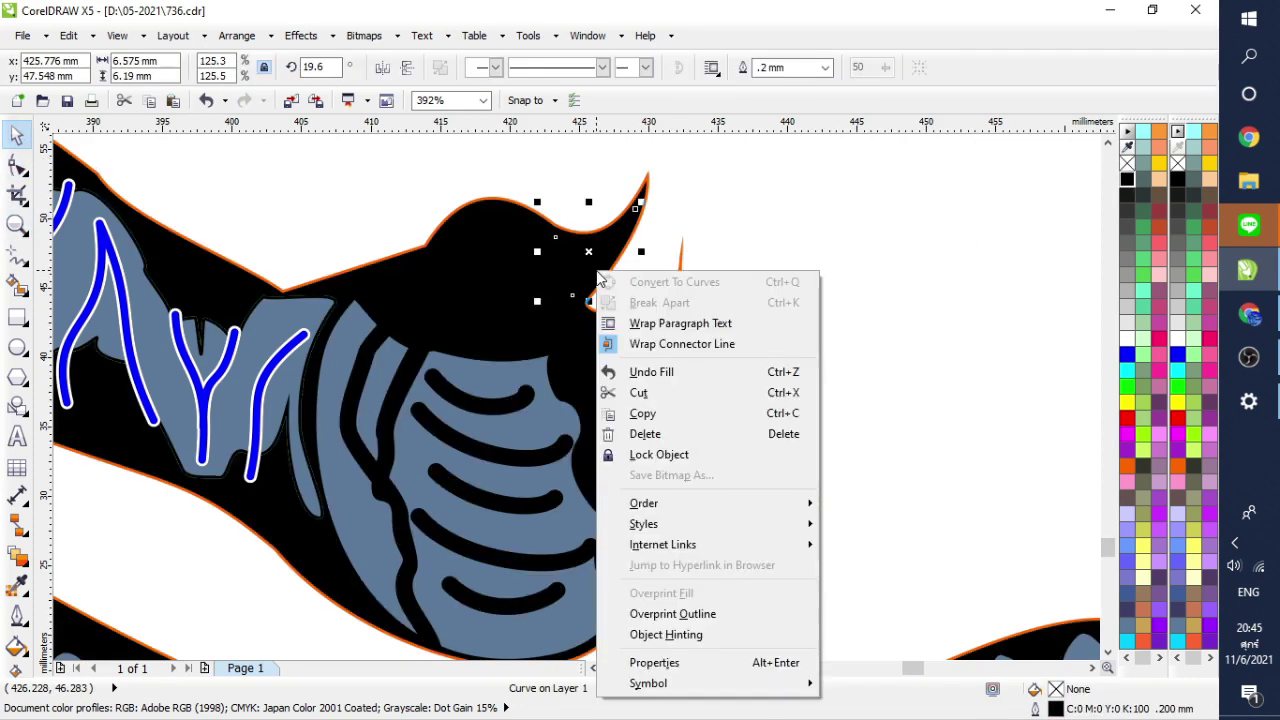
mouse_move(645, 503)
left_click(895, 507)
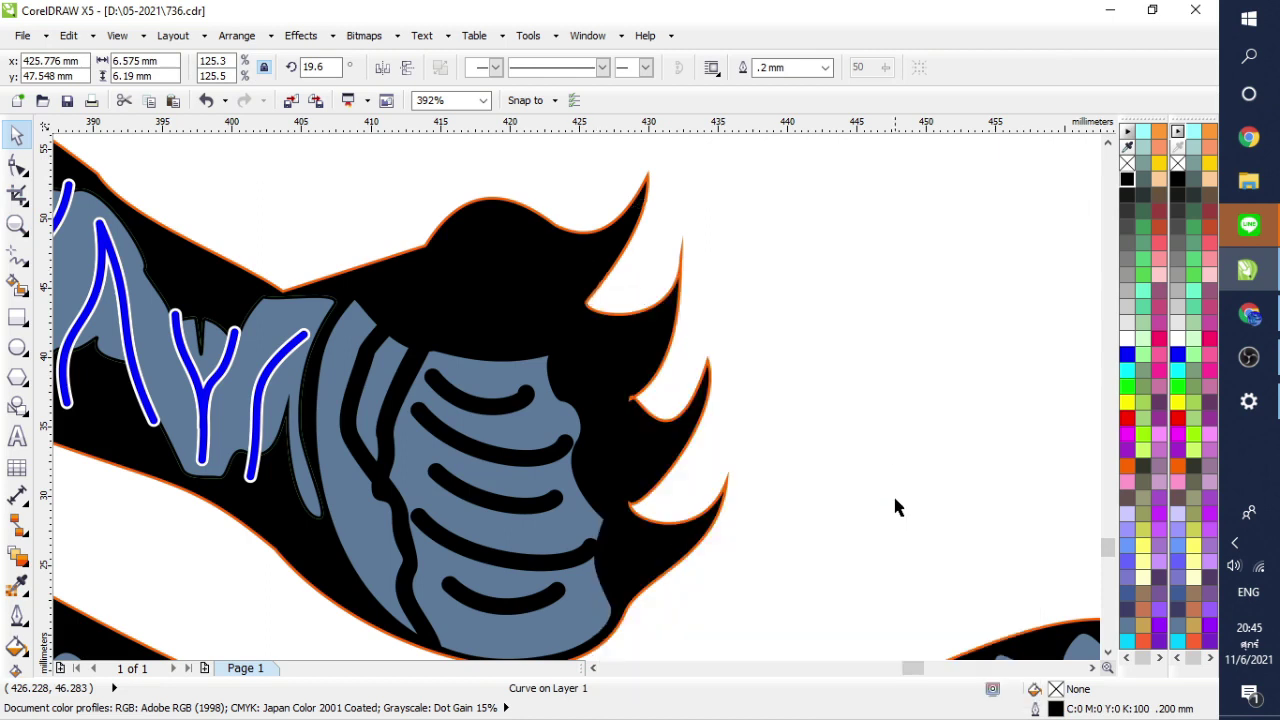
left_click(1127, 338)
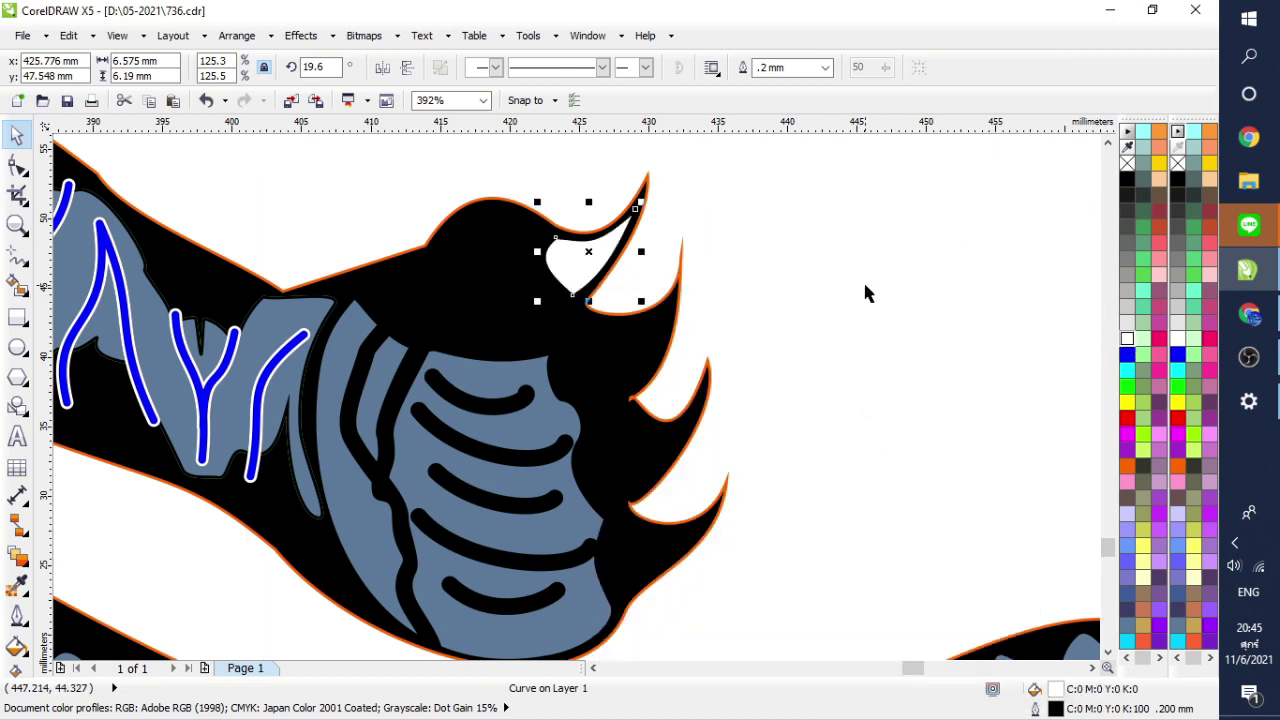
left_click(866, 286)
Step: Remove the orange outline from the black body shape and give it a black outline instead
left_click(638, 224)
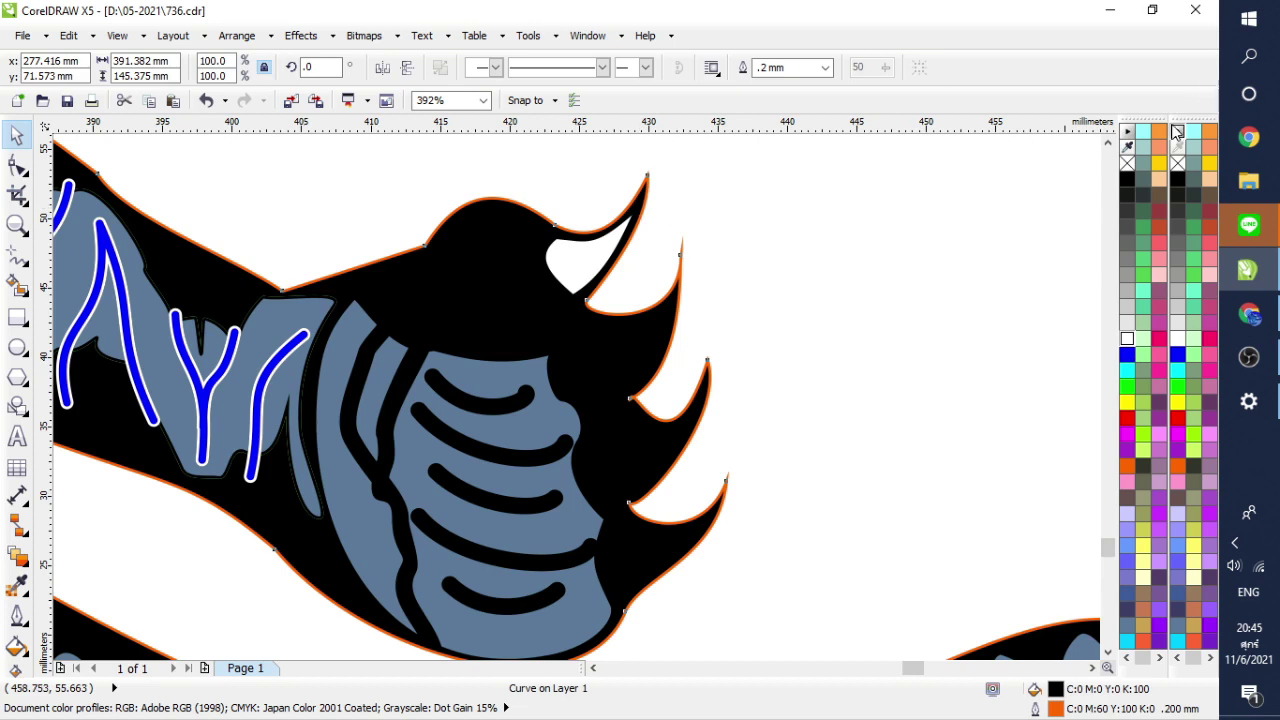
right_click(1127, 163)
left_click(876, 204)
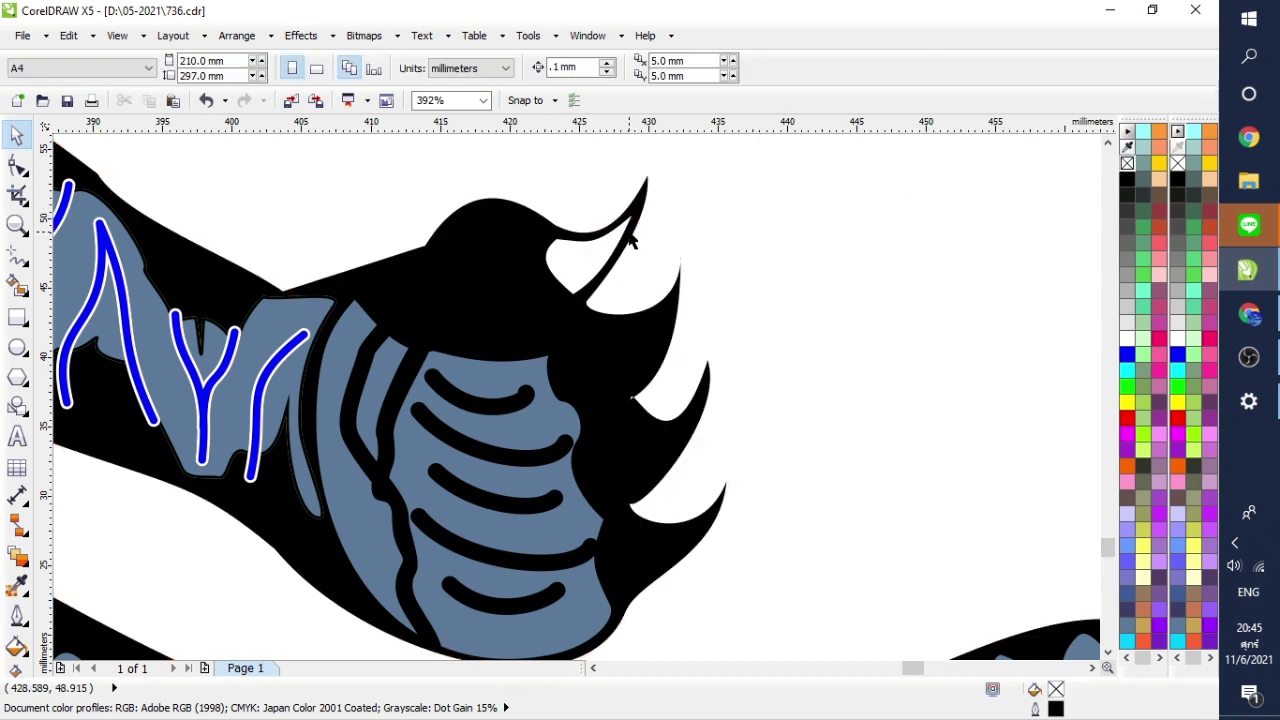
left_click(642, 199)
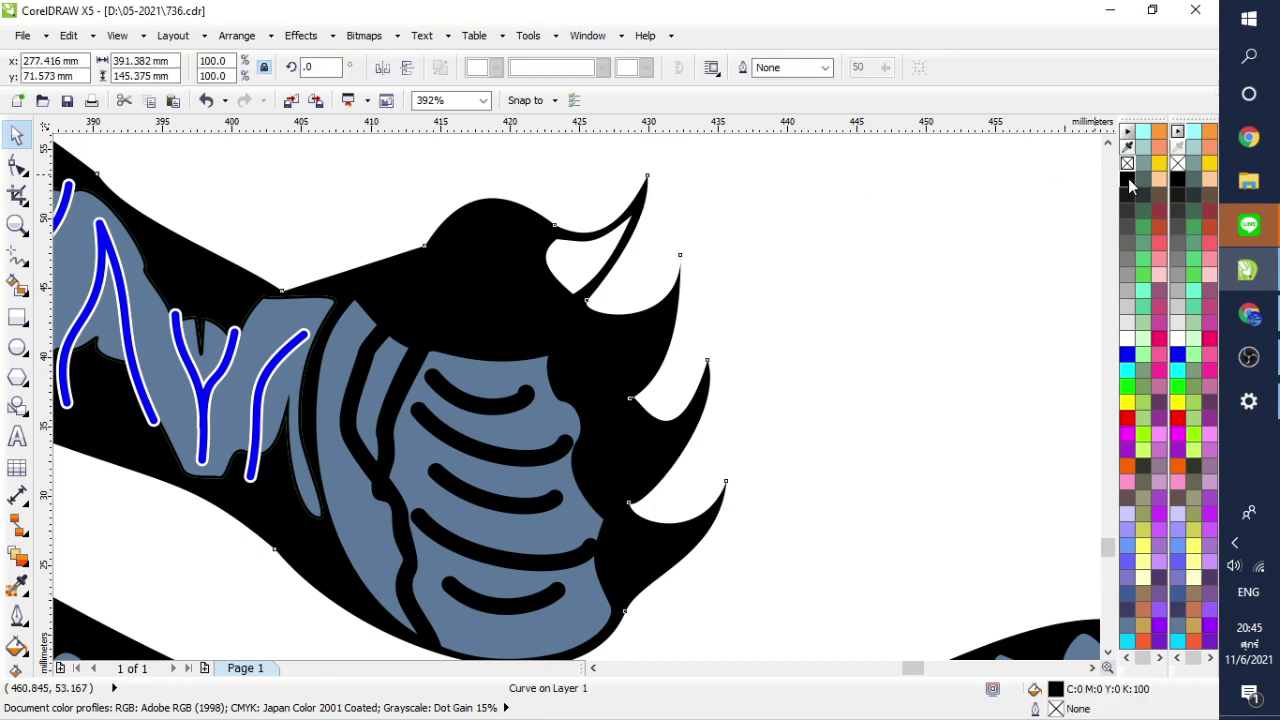
right_click(1129, 181)
left_click(833, 237)
left_click(492, 315)
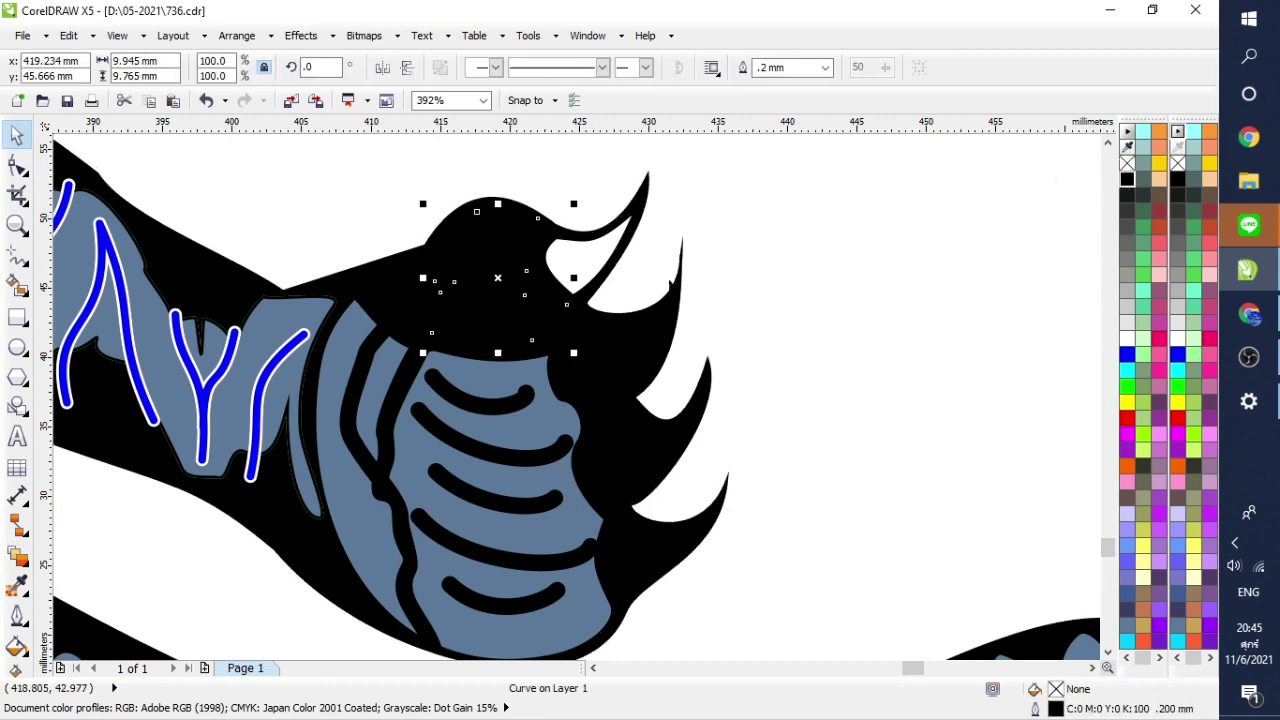
Step: Switch the body shape's outline off and back to black for comparison, and remove its black fill
left_click(650, 196)
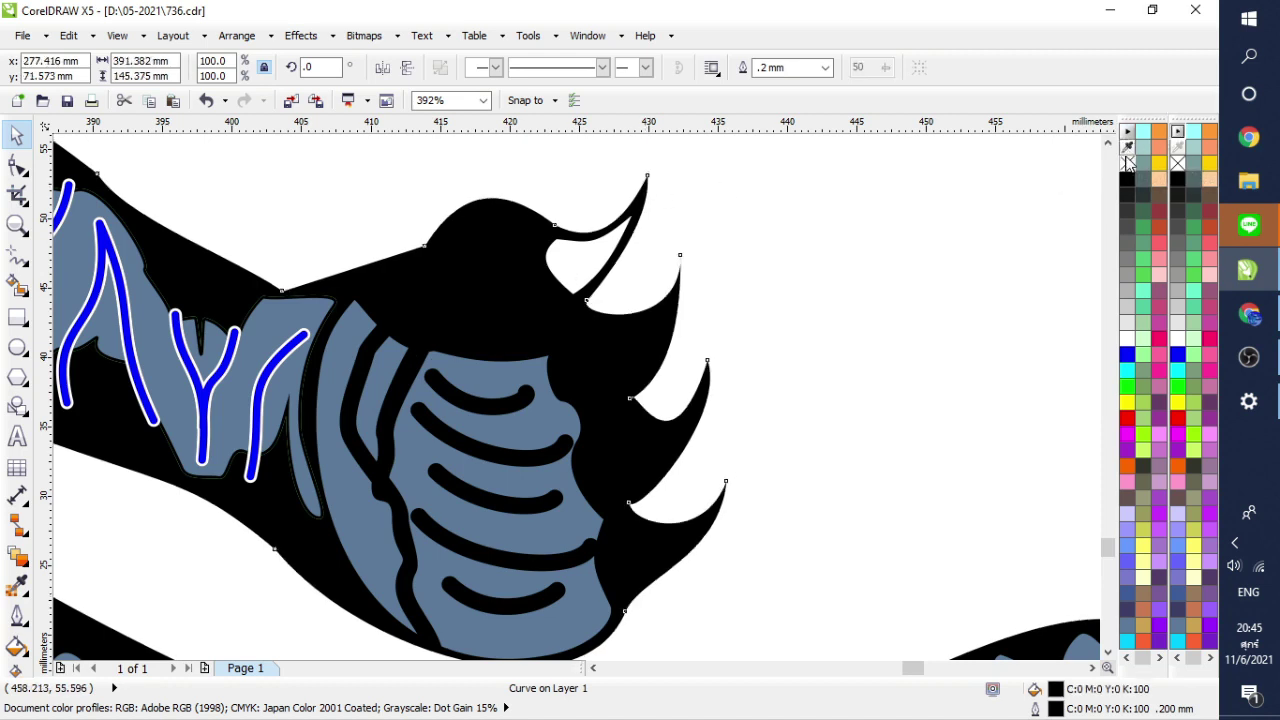
right_click(1128, 164)
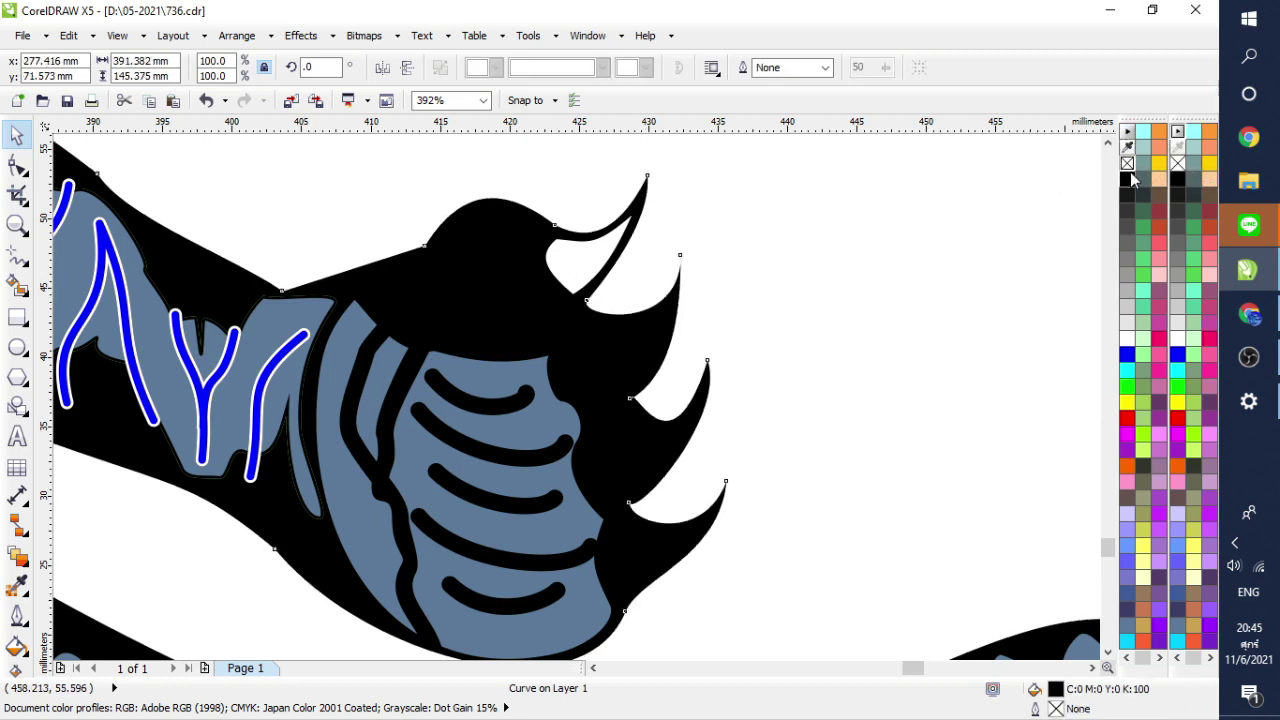
right_click(1130, 182)
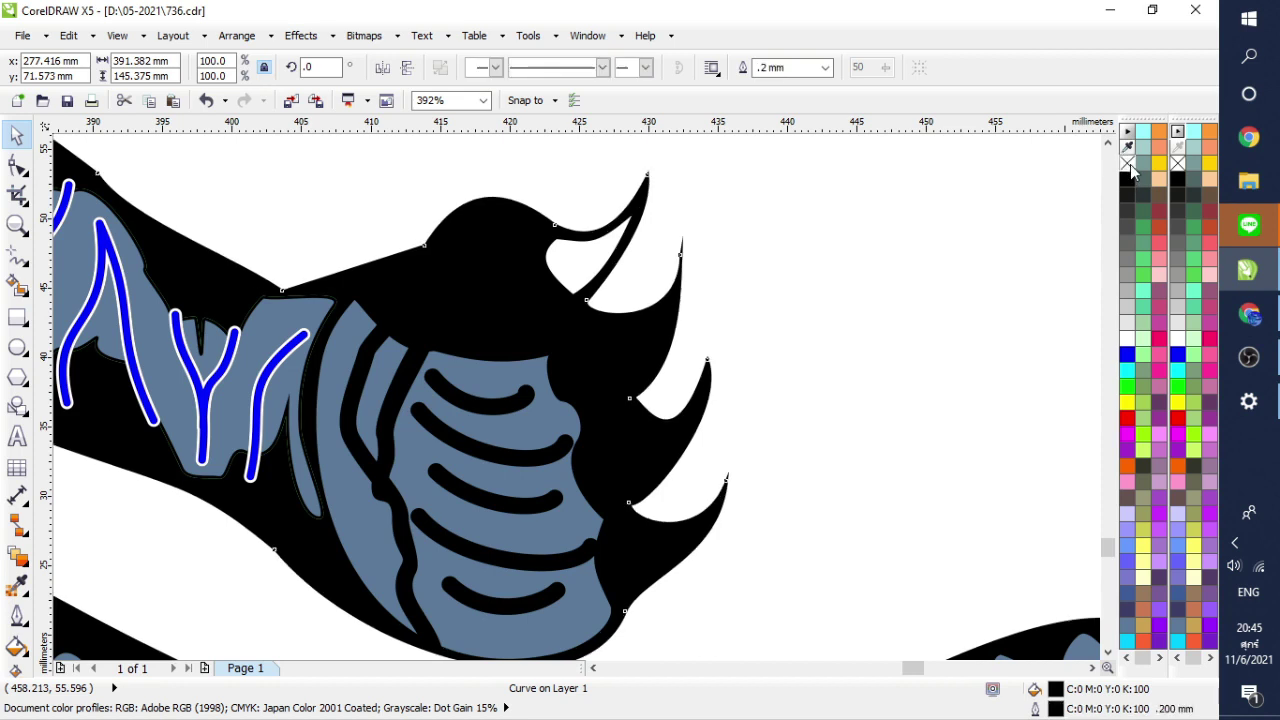
left_click(1128, 164)
left_click(846, 274)
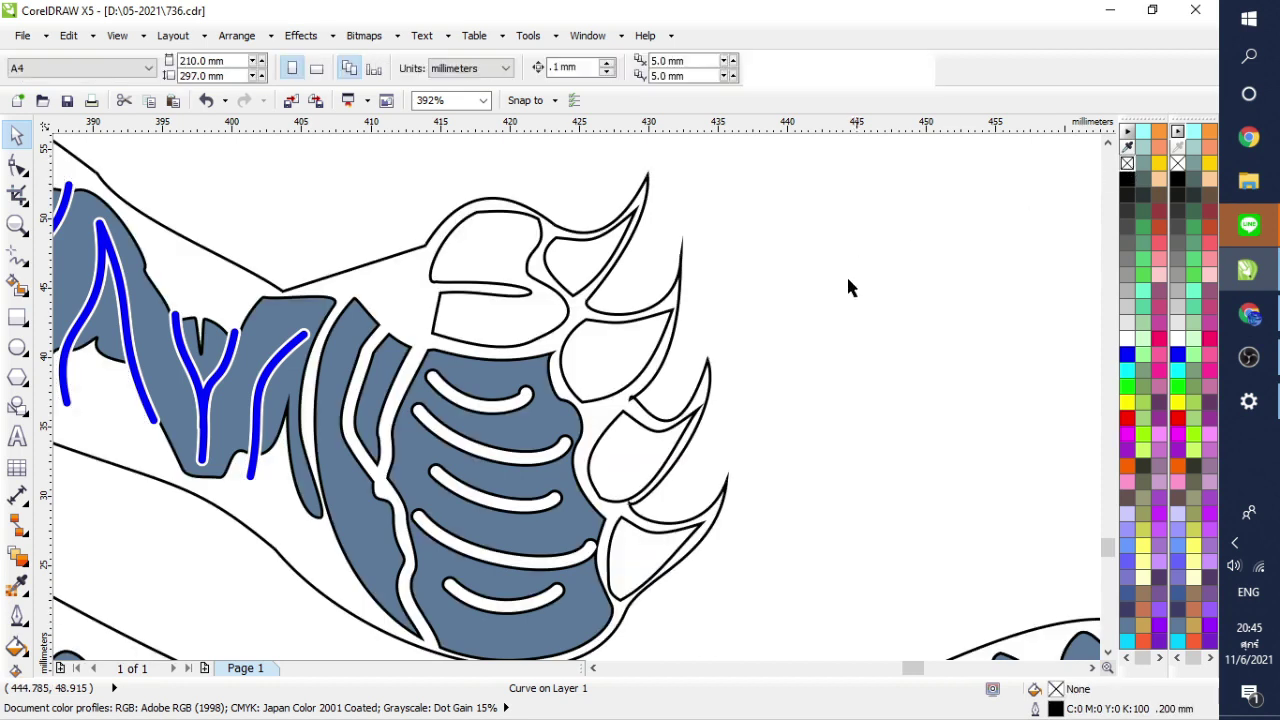
left_click(450, 400)
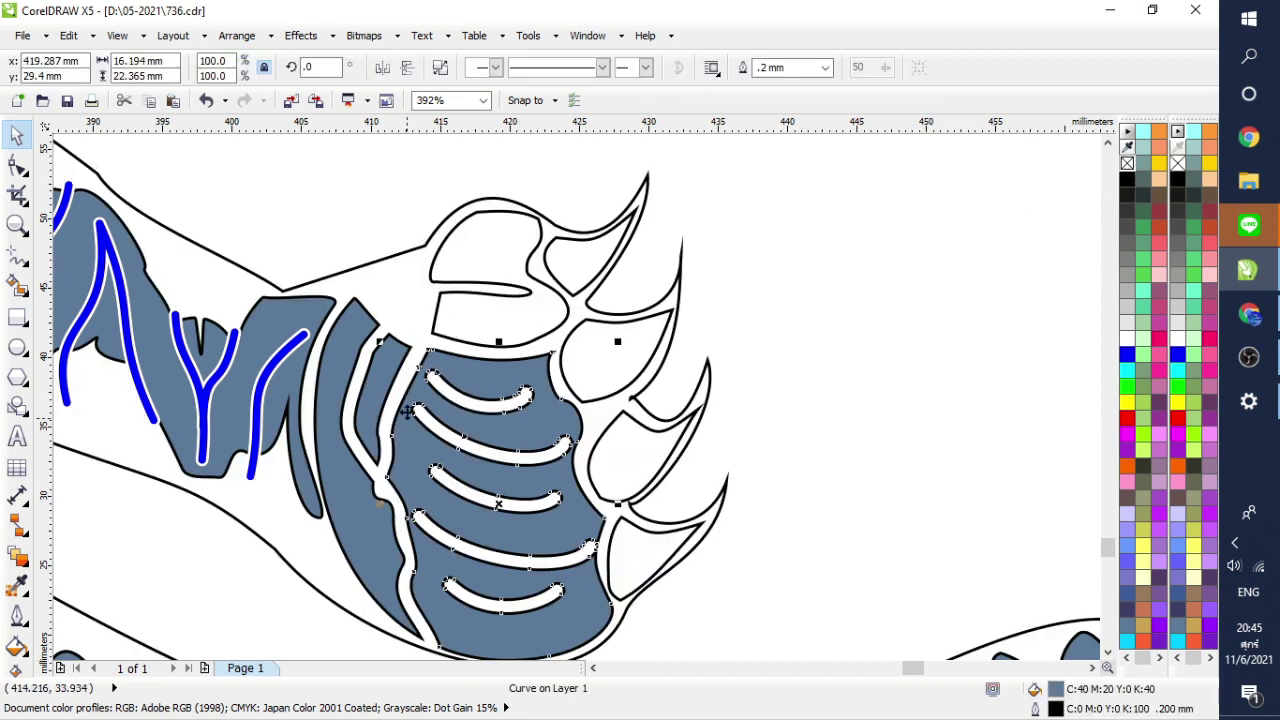
left_click(203, 376)
left_click(312, 402)
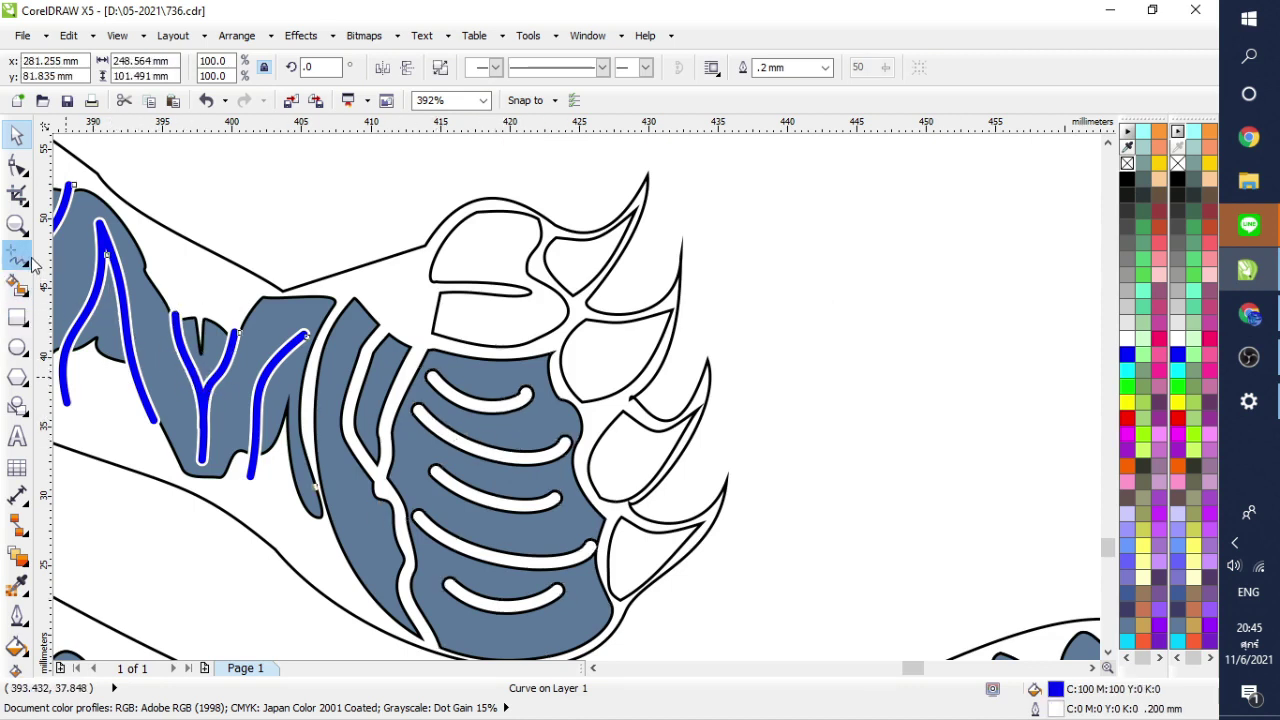
left_click(17, 225)
right_click(508, 325)
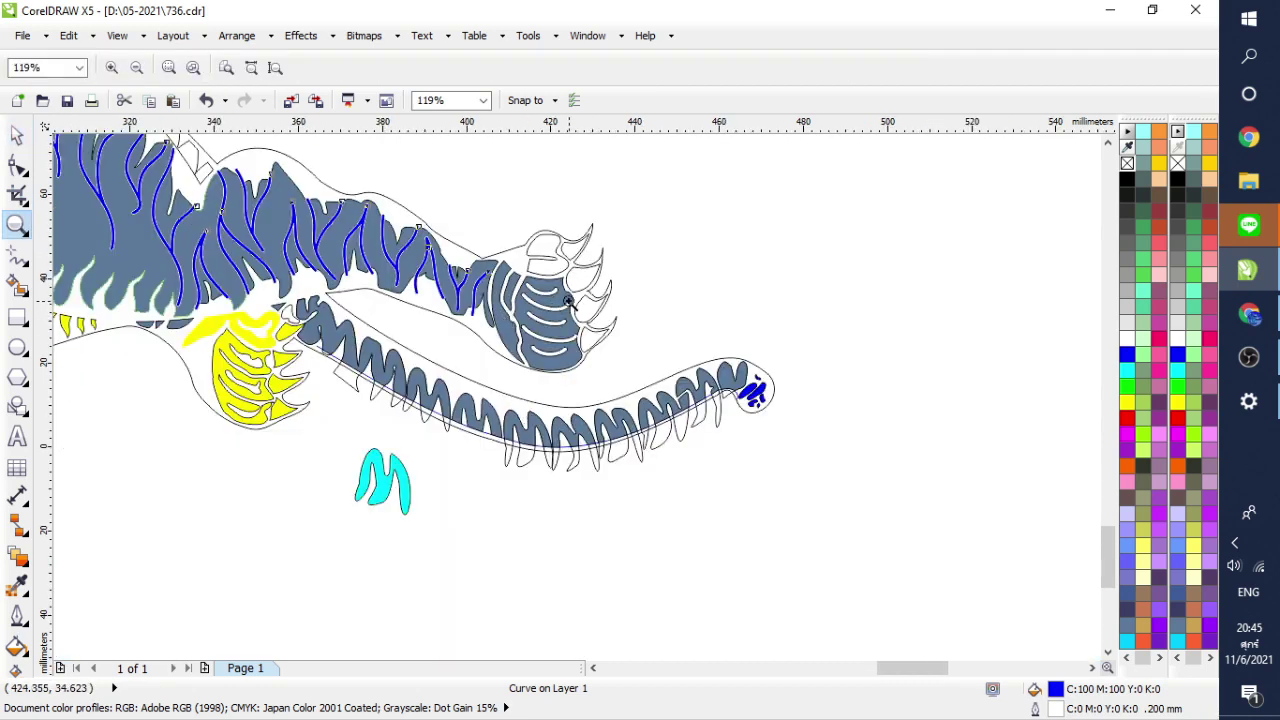
Step: Fill the ribbed pad shape of the upper hind paw with pale pink and deselect it
key("space")
left_click(530, 310)
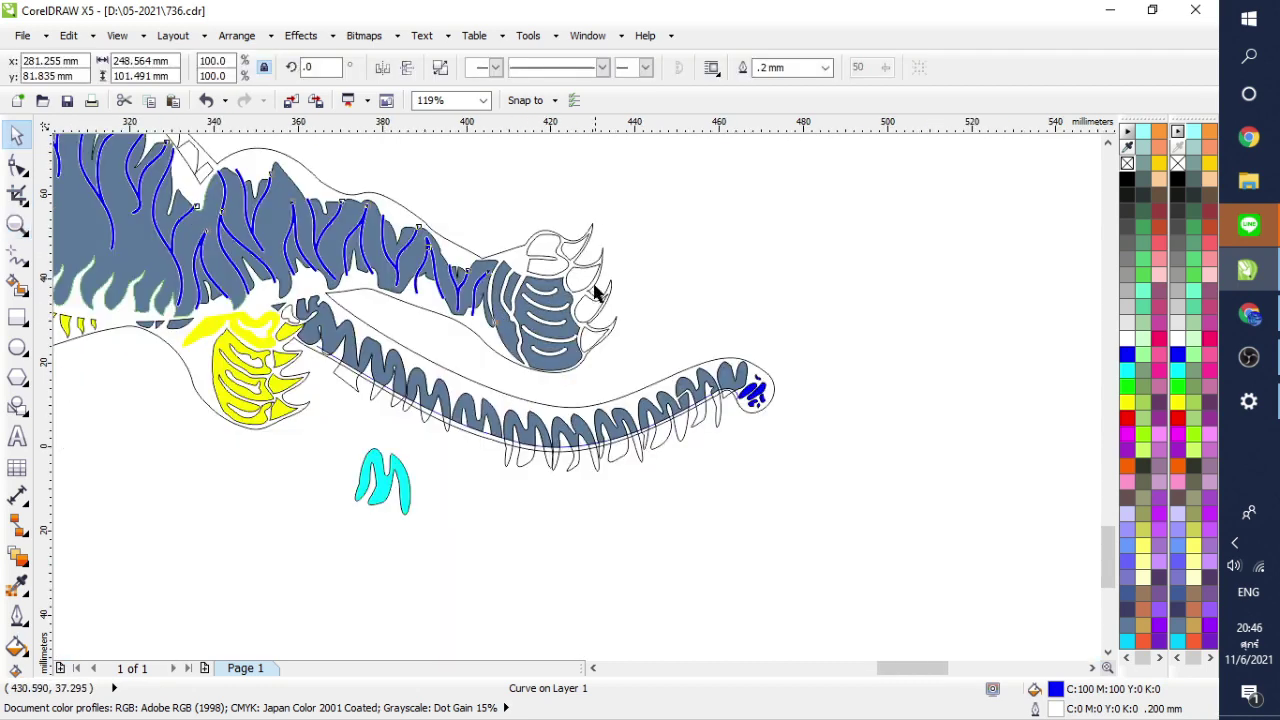
left_click(1158, 274)
left_click(615, 347)
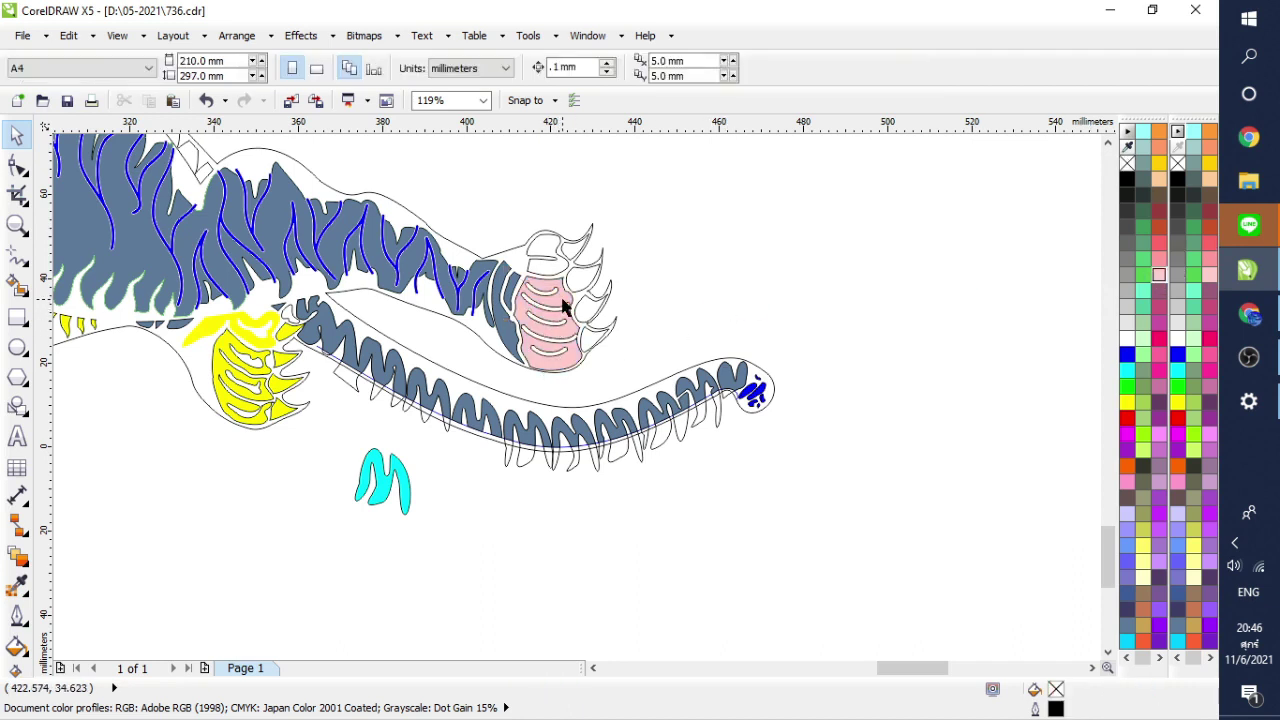
Step: Examine the upper hind paw in the reference picture and in the black-filled tiger, including how its ribbed pad shape is built
left_click(17, 226)
key("F4")
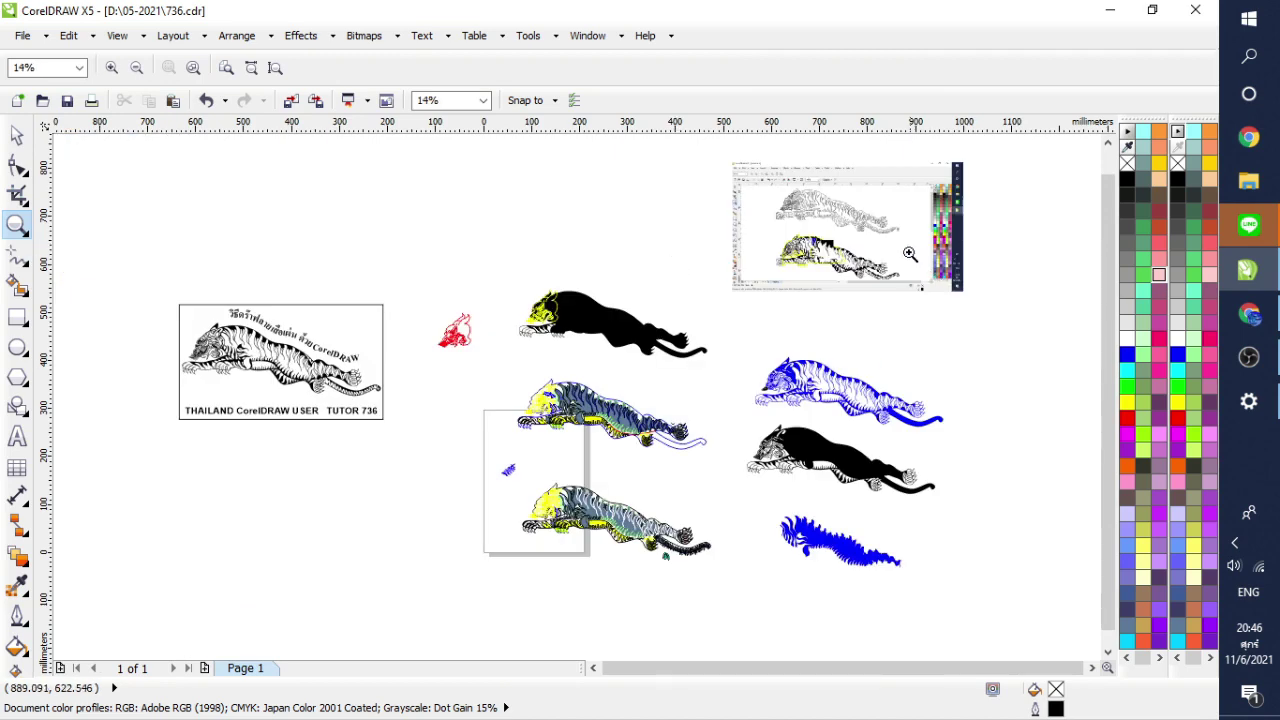
left_click_drag(911, 256, 866, 298)
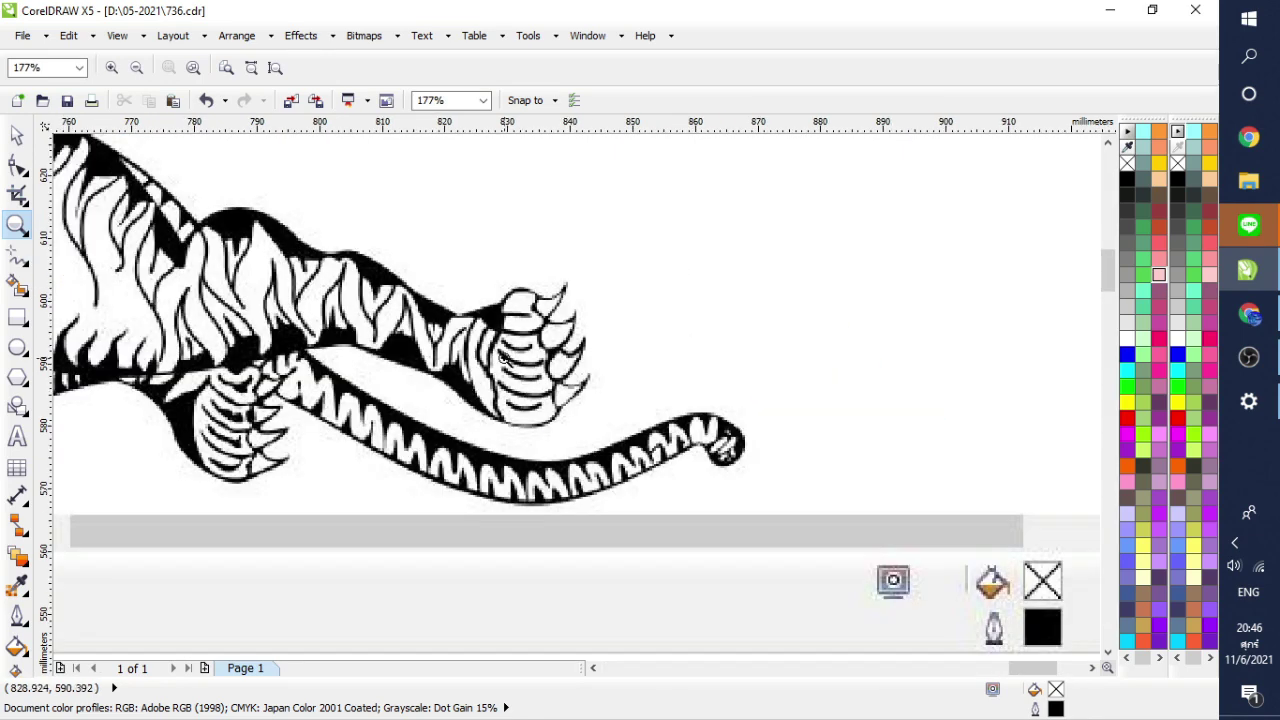
key("F4")
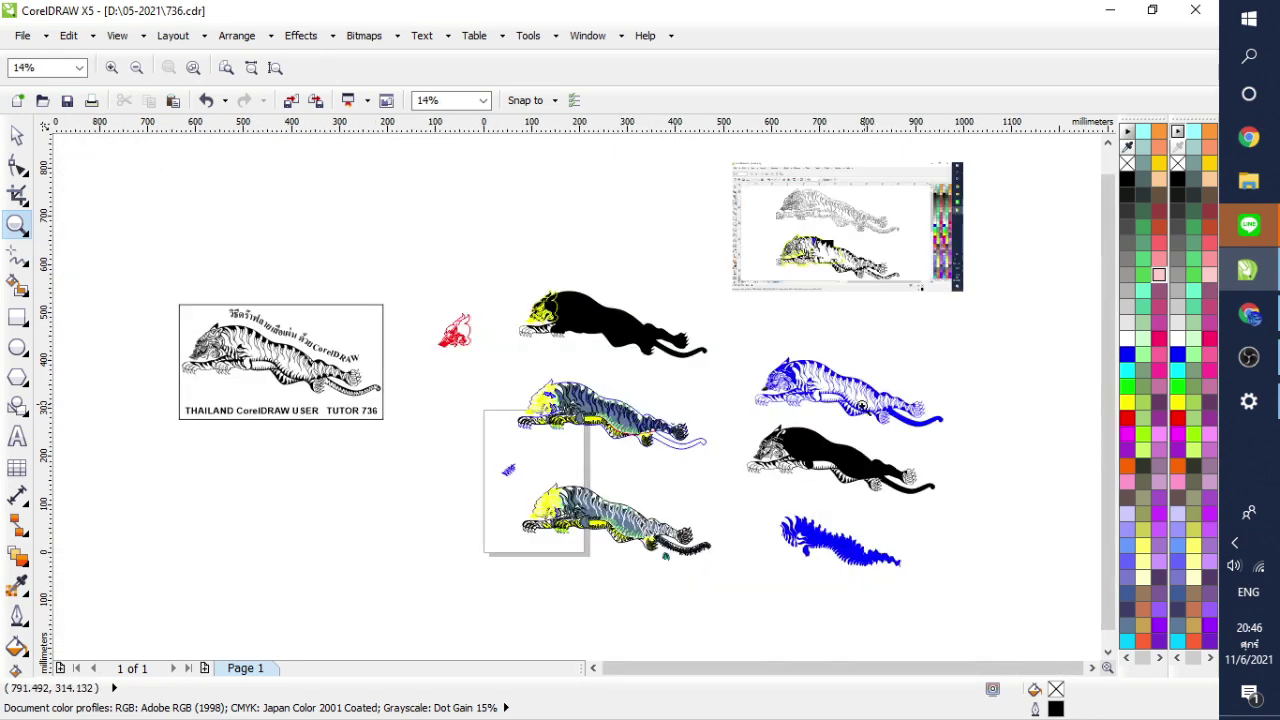
left_click_drag(931, 403, 864, 508)
left_click_drag(600, 437, 686, 516)
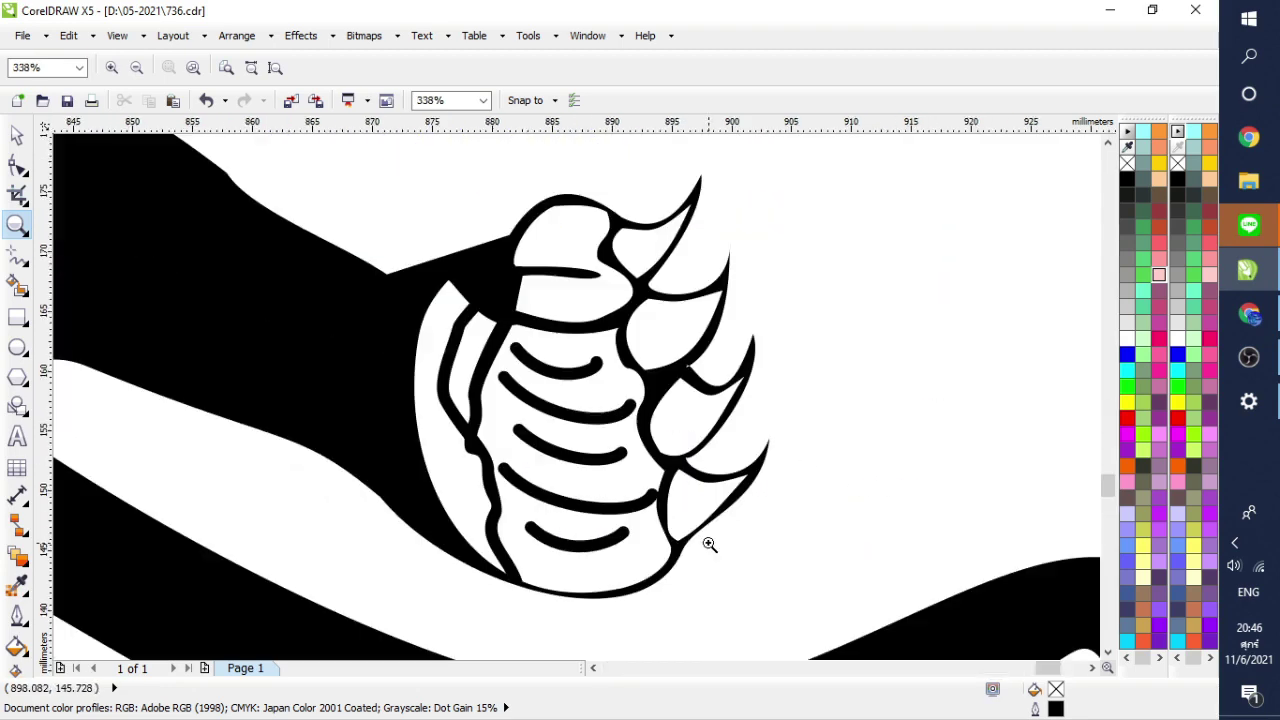
left_click(17, 134)
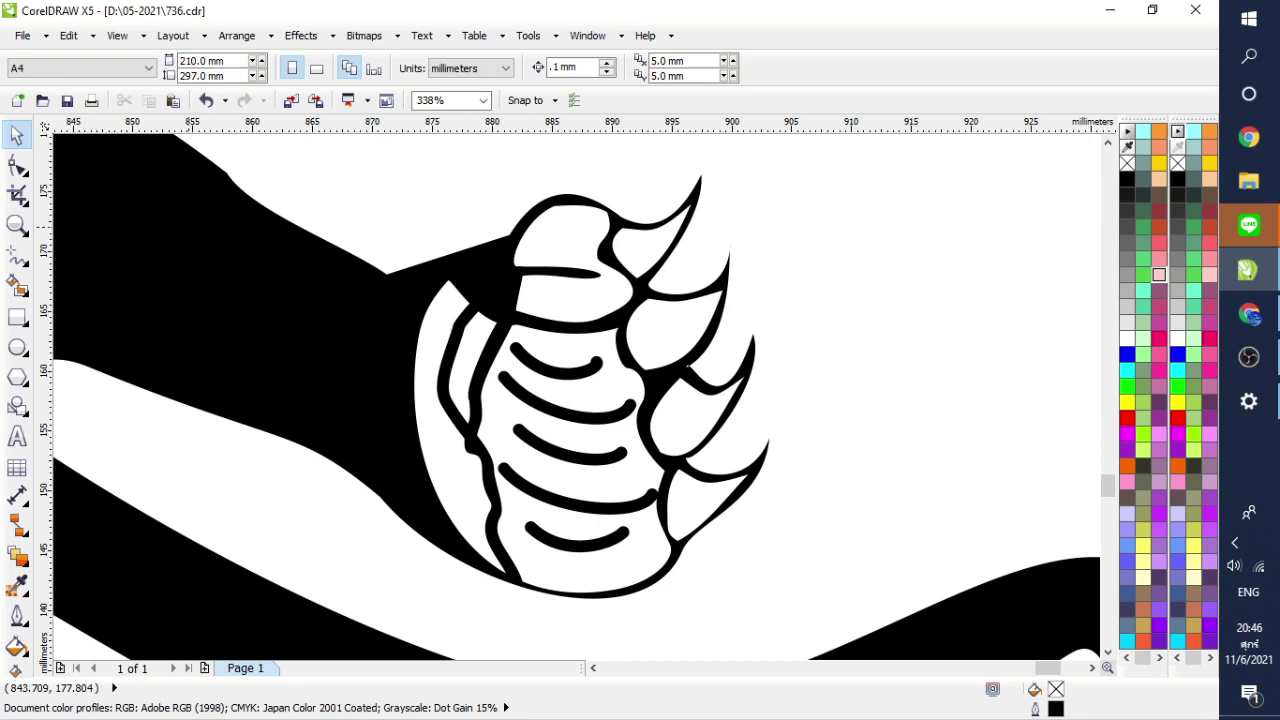
left_click(557, 379)
left_click(548, 364)
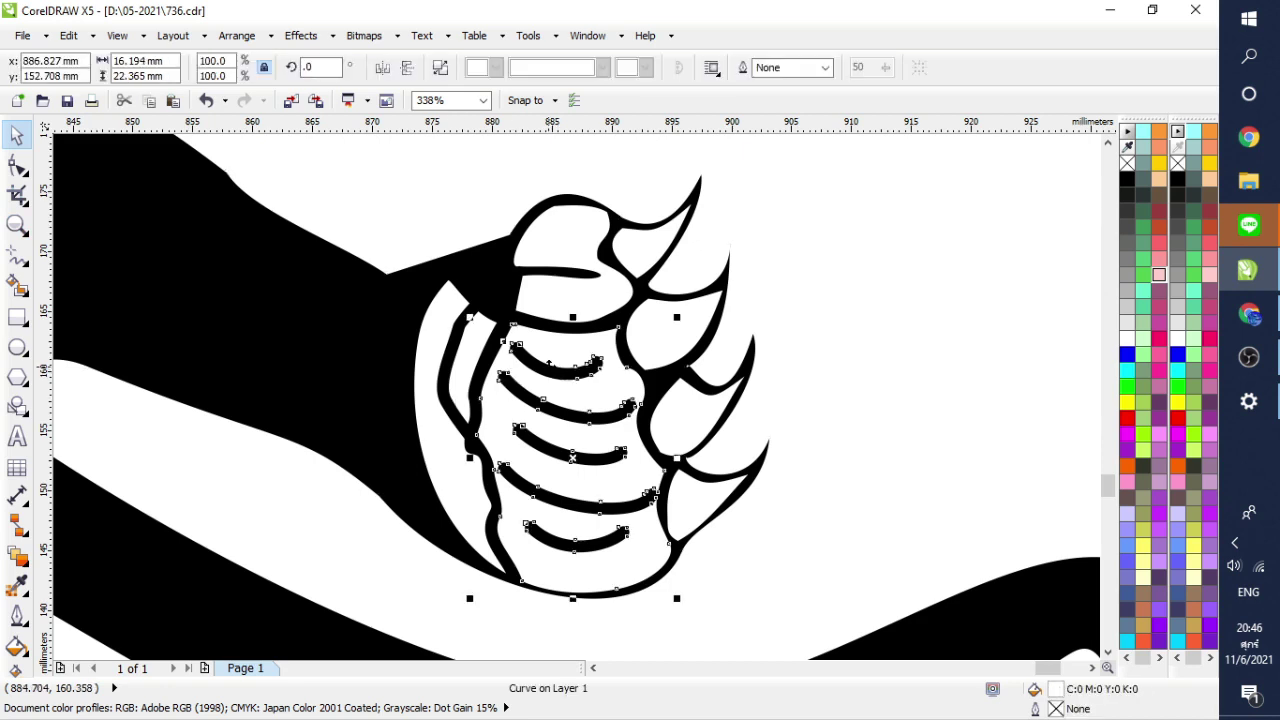
left_click(17, 226)
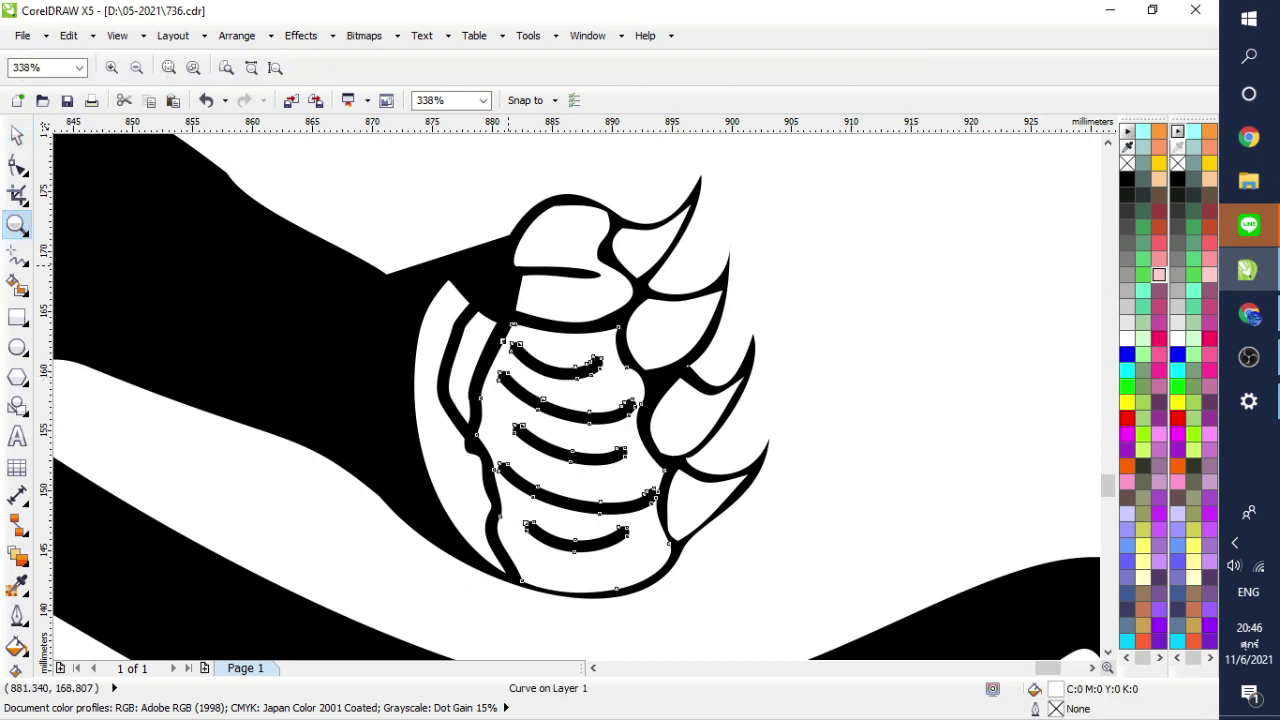
right_click(558, 465)
right_click(565, 485)
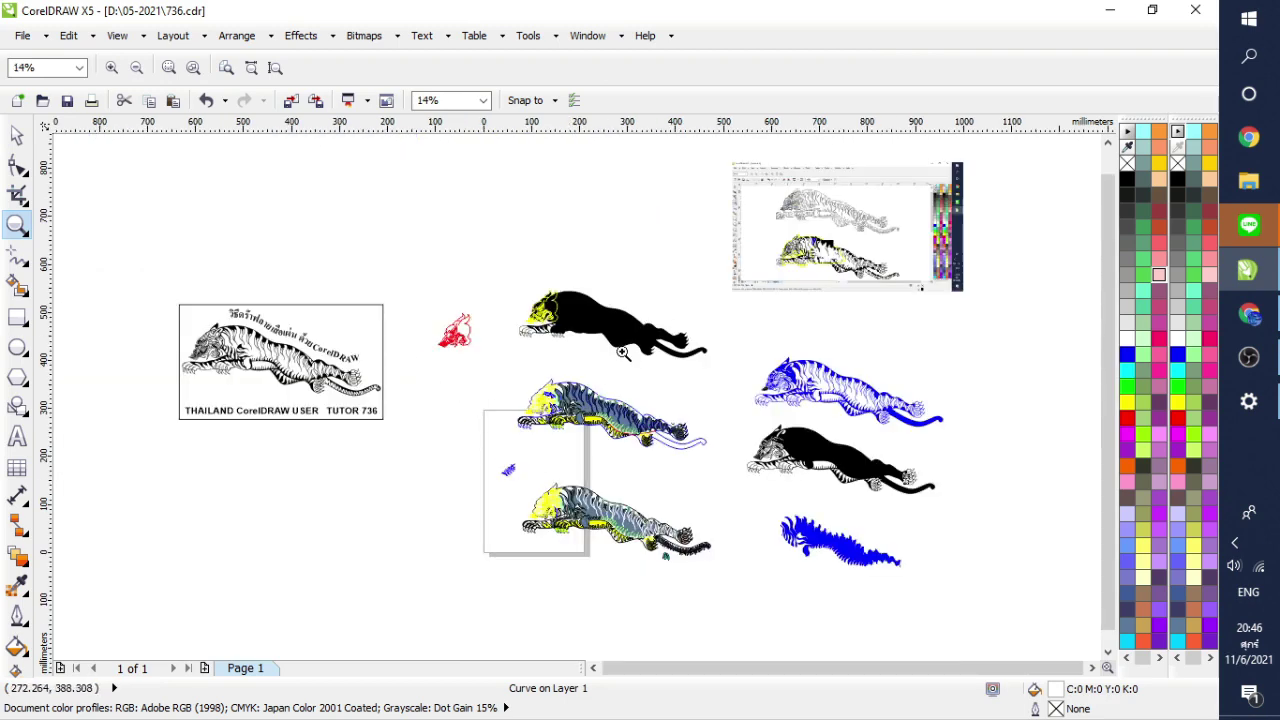
Step: Fill the outstretched front paw shape of the coloured tiger with pink, C:0 M:40 Y:40 K:0
left_click_drag(523, 322, 588, 355)
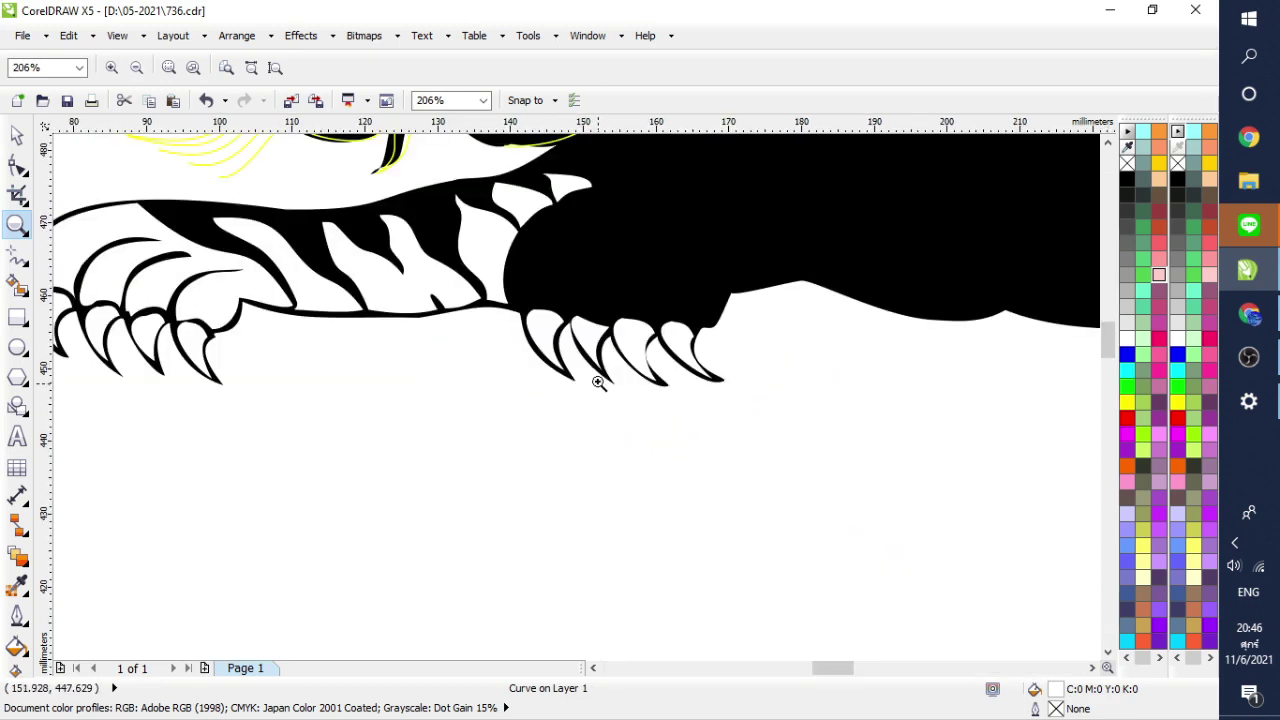
right_click(572, 310)
left_click_drag(518, 474, 687, 559)
left_click_drag(266, 381, 519, 505)
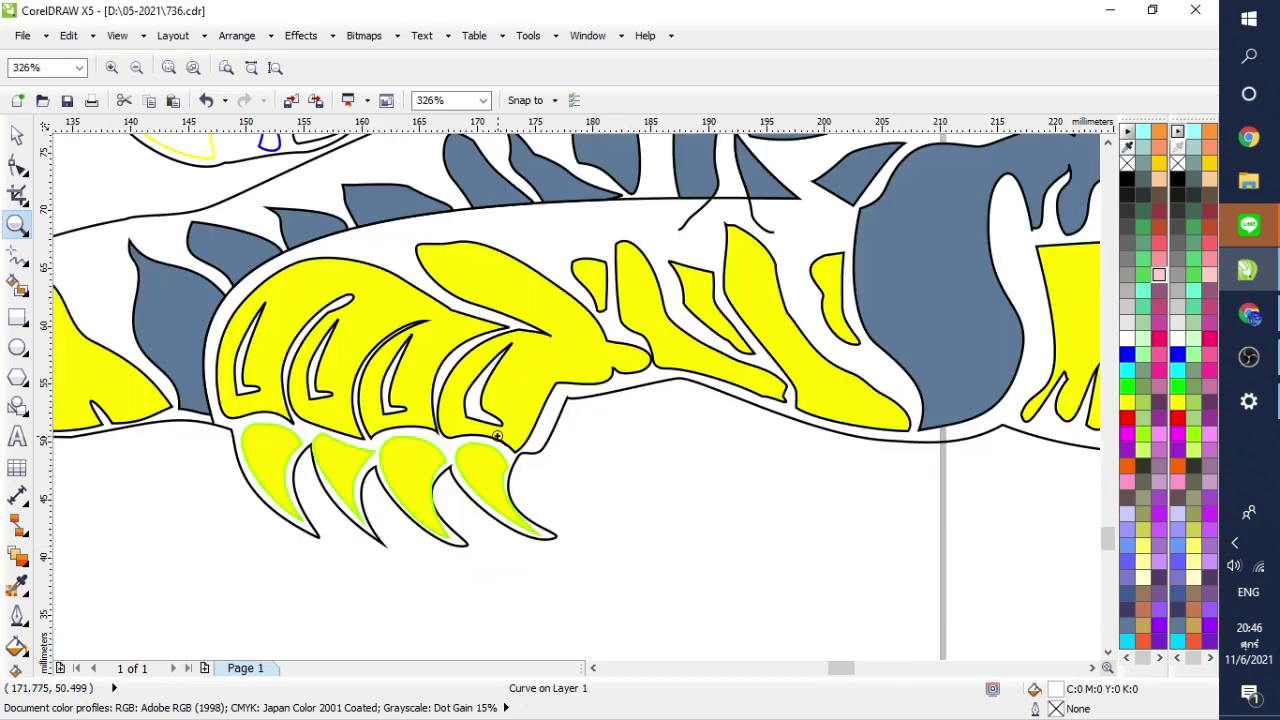
right_click(328, 441)
left_click_drag(216, 399, 139, 497)
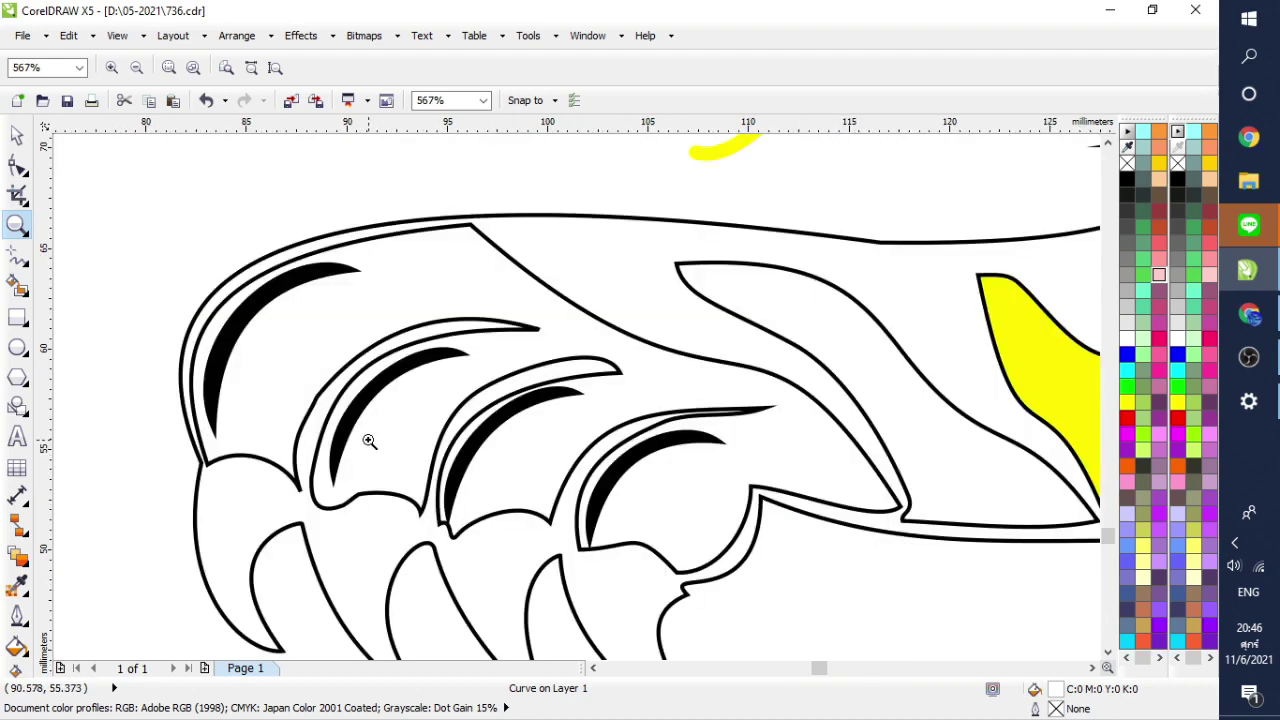
left_click(16, 134)
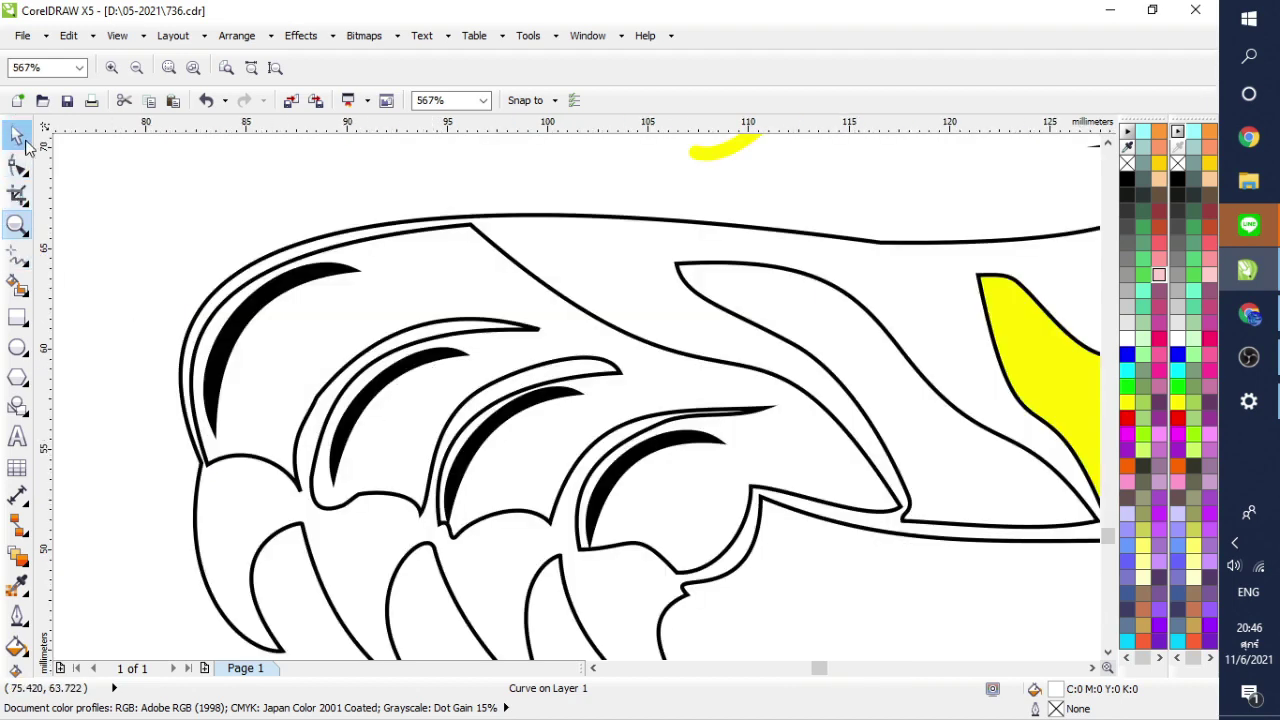
left_click(152, 226)
left_click(354, 270)
left_click(507, 284)
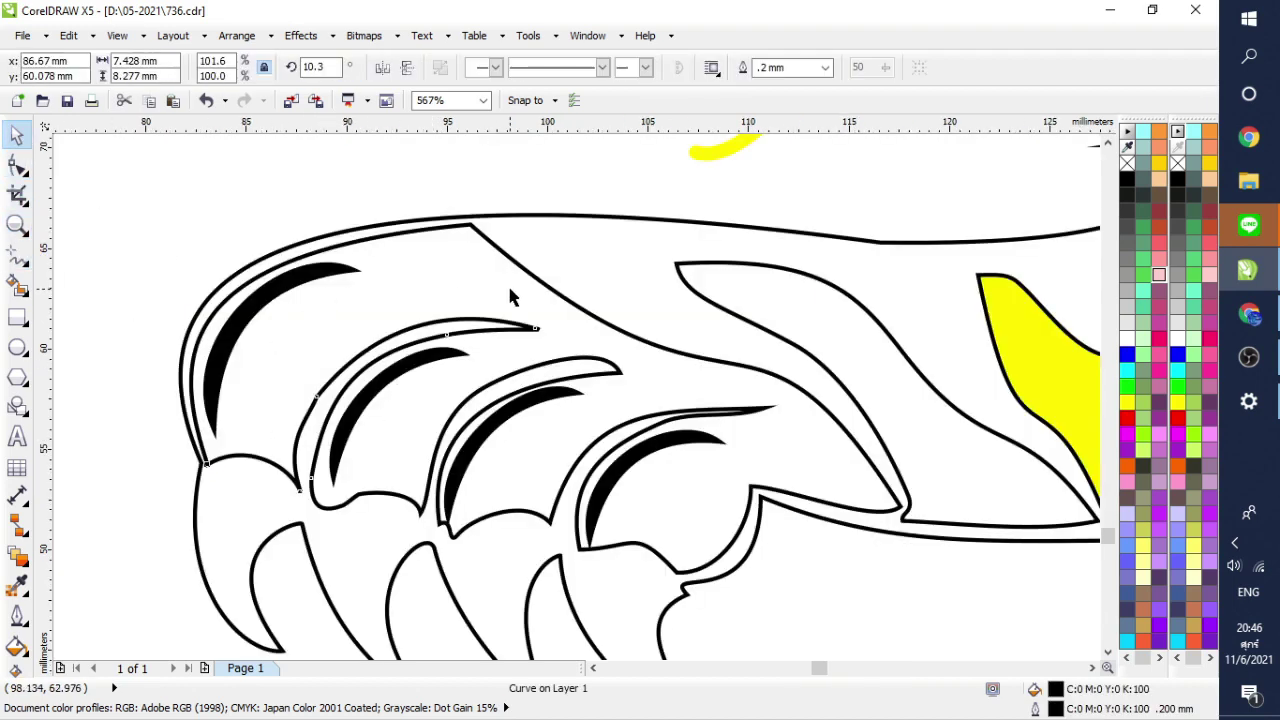
left_click_drag(1158, 268, 519, 337)
Step: Combine the four black crescents on the front paw's toes with the pink paw shape into one curve
left_click(281, 303)
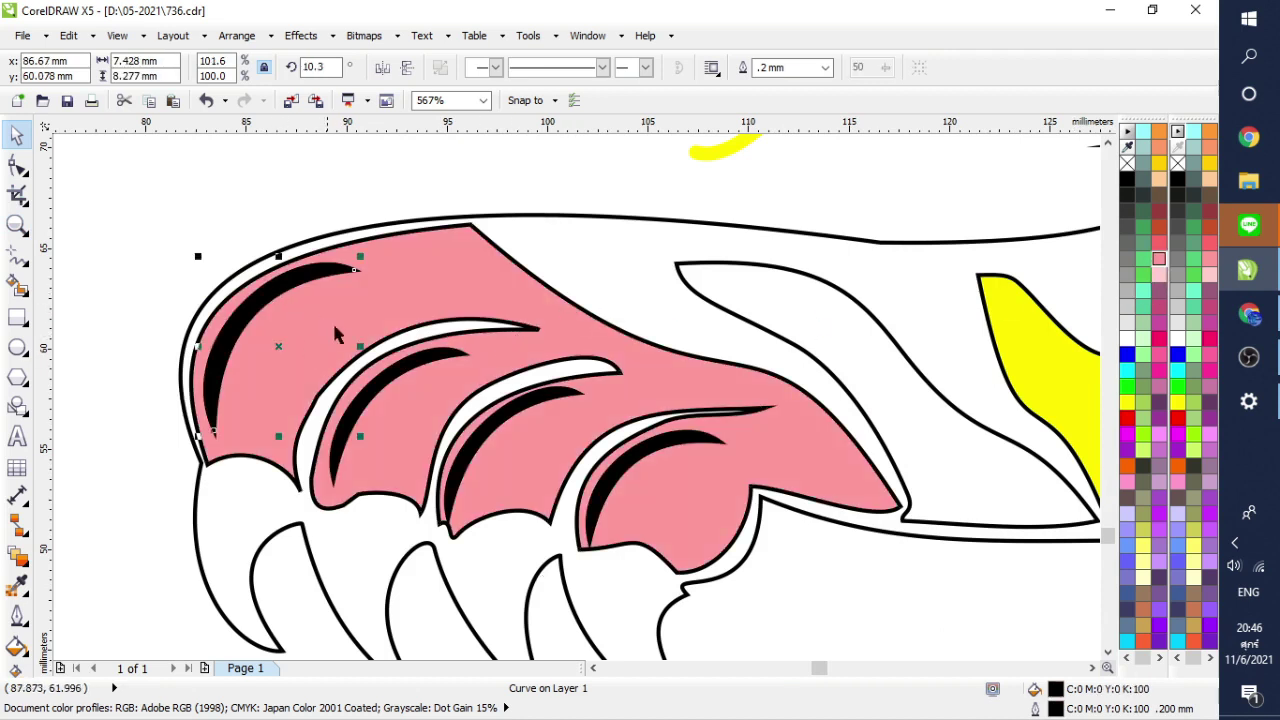
left_click(381, 398, "shift")
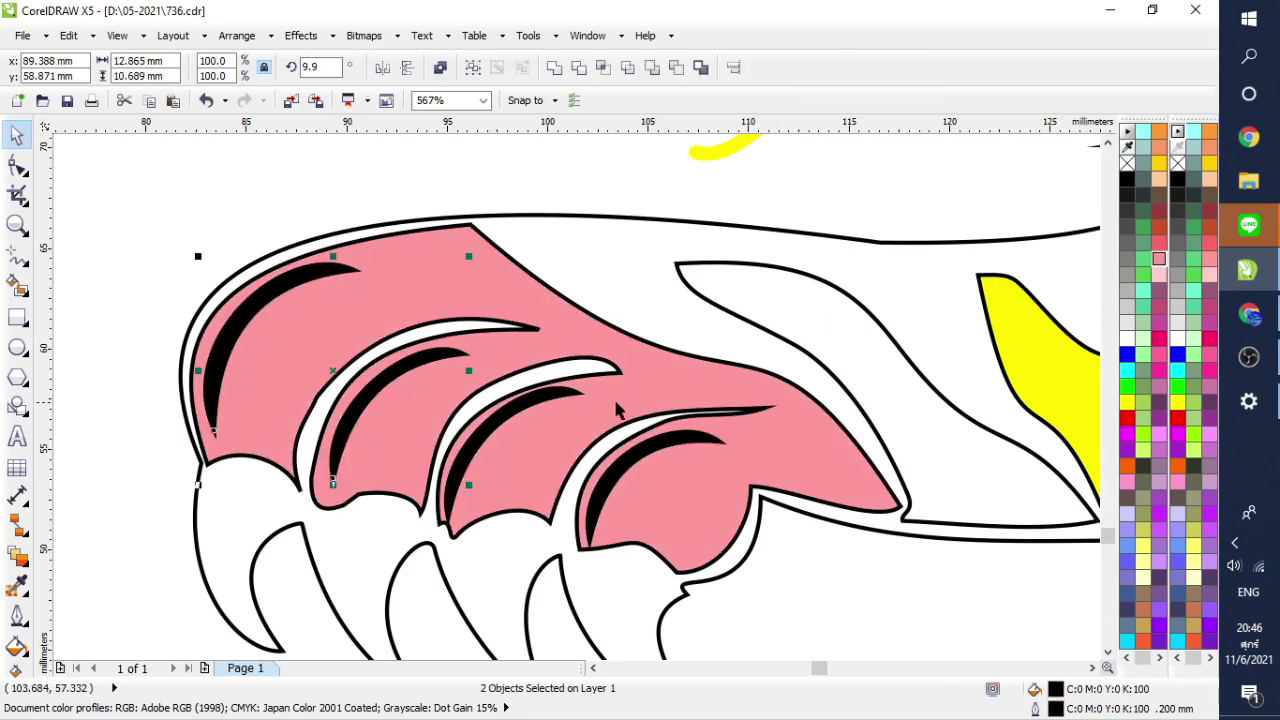
left_click(563, 405, "shift")
left_click(660, 453, "shift")
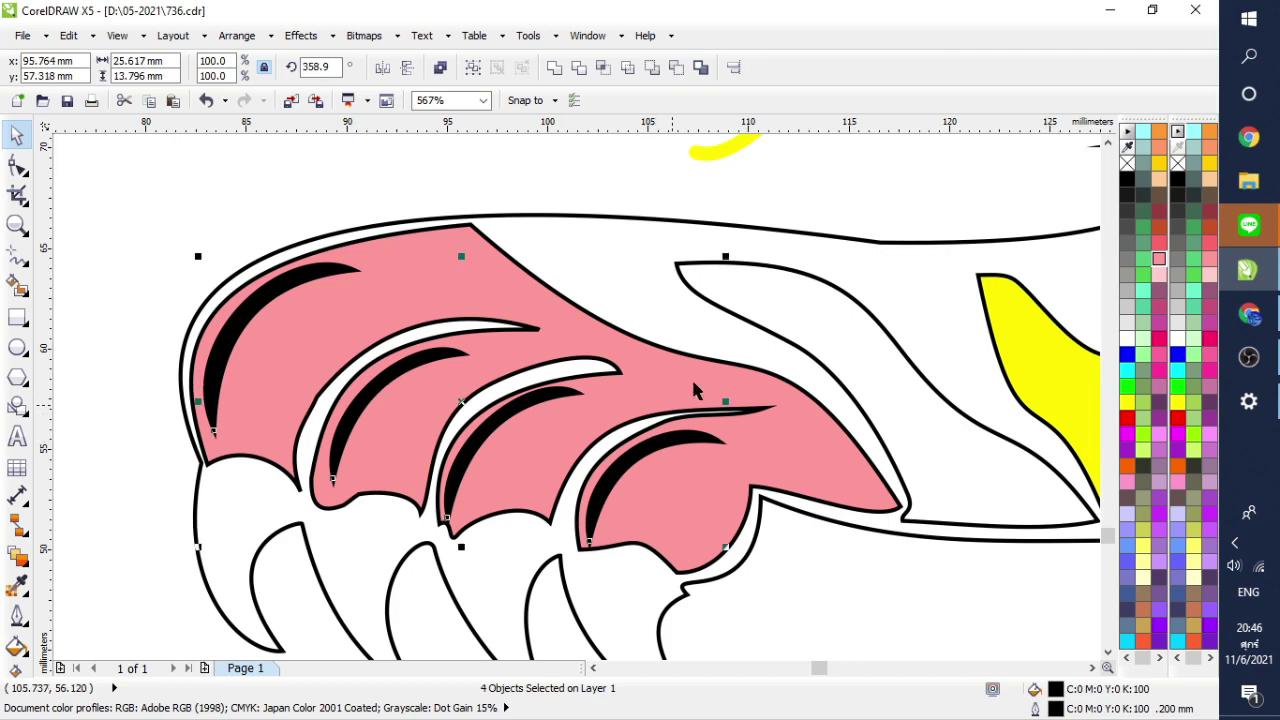
left_click(583, 342, "shift")
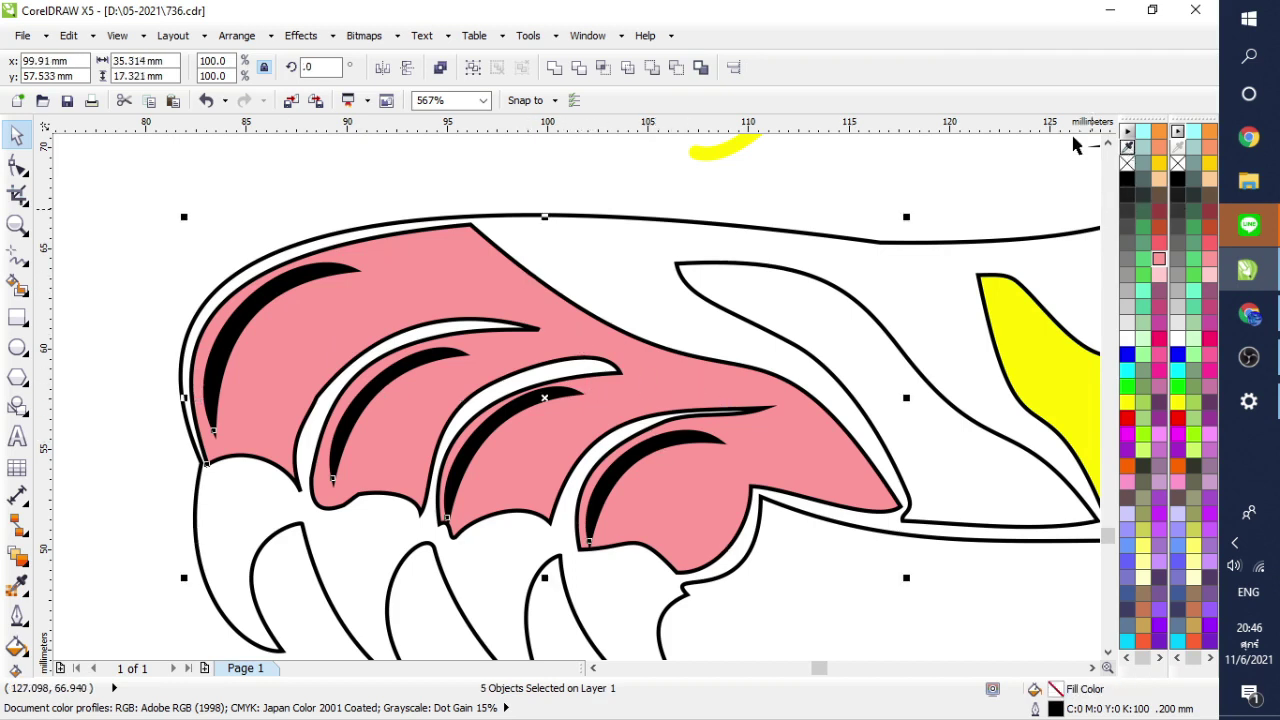
left_click(440, 67)
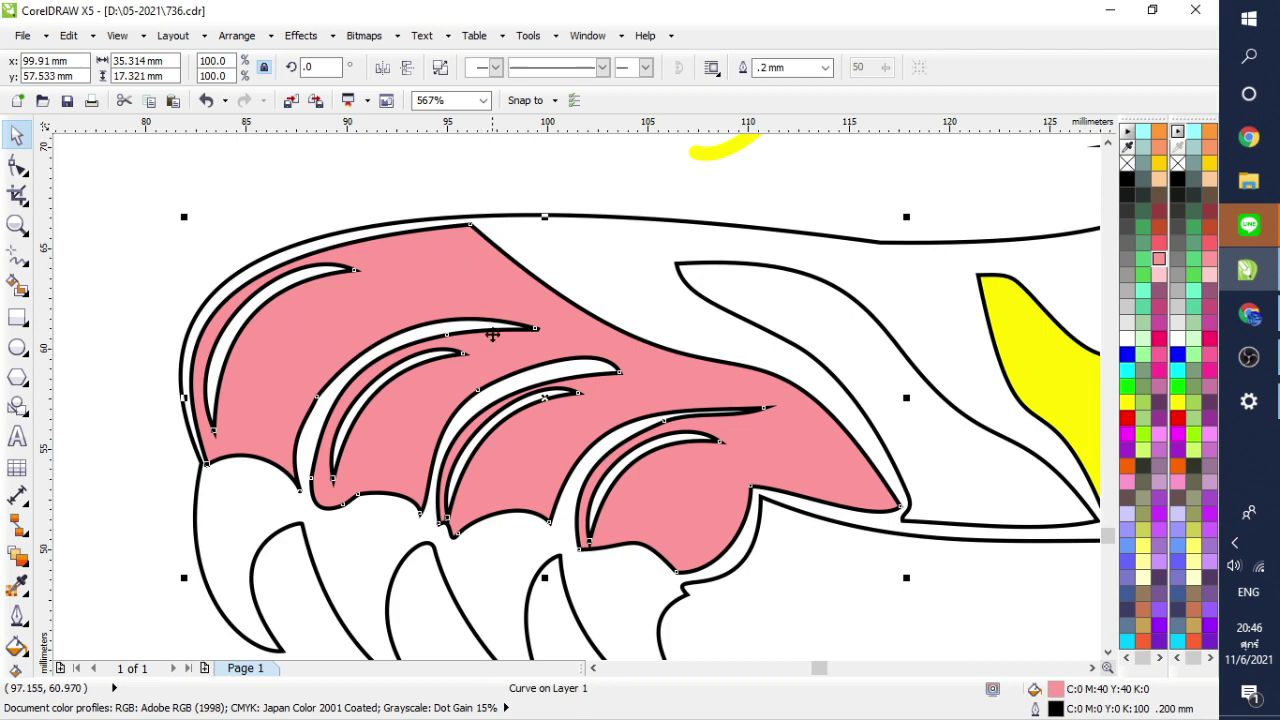
Step: Try a black fill on the body contour and a white fill on the front paw, and undo both fills
left_click(573, 292)
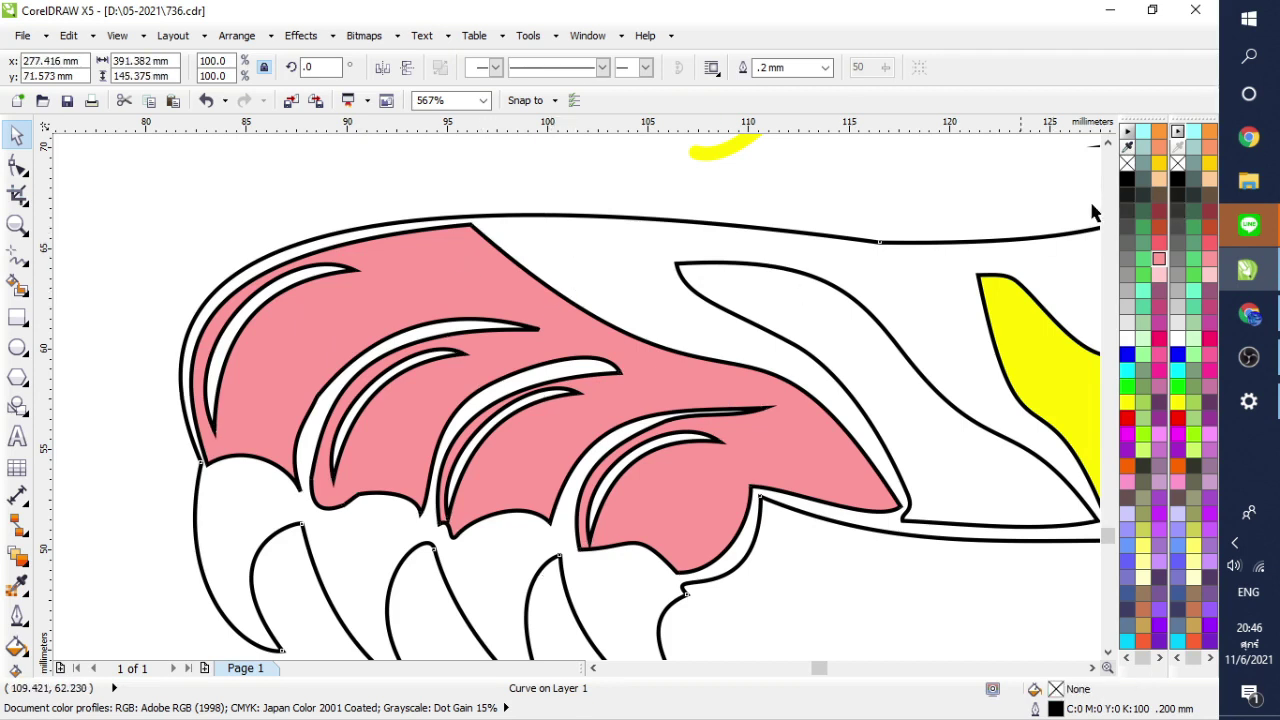
left_click(1127, 178)
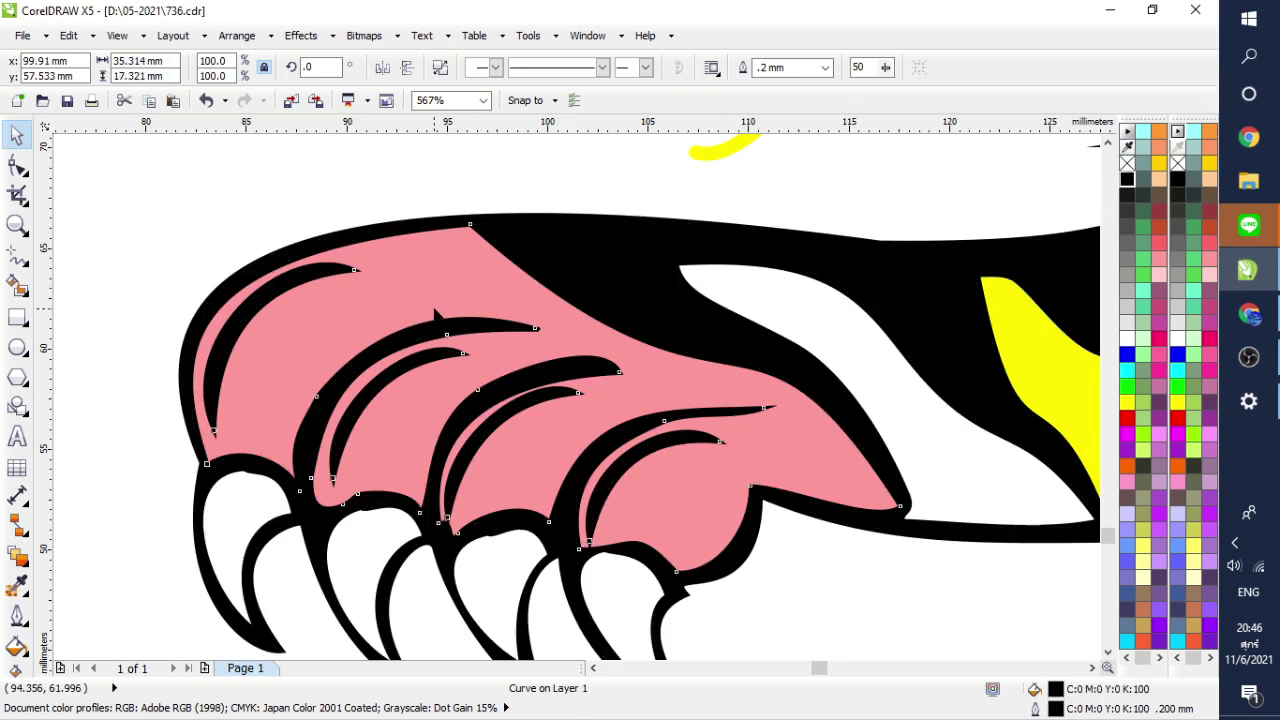
left_click(440, 312)
left_click(1127, 338)
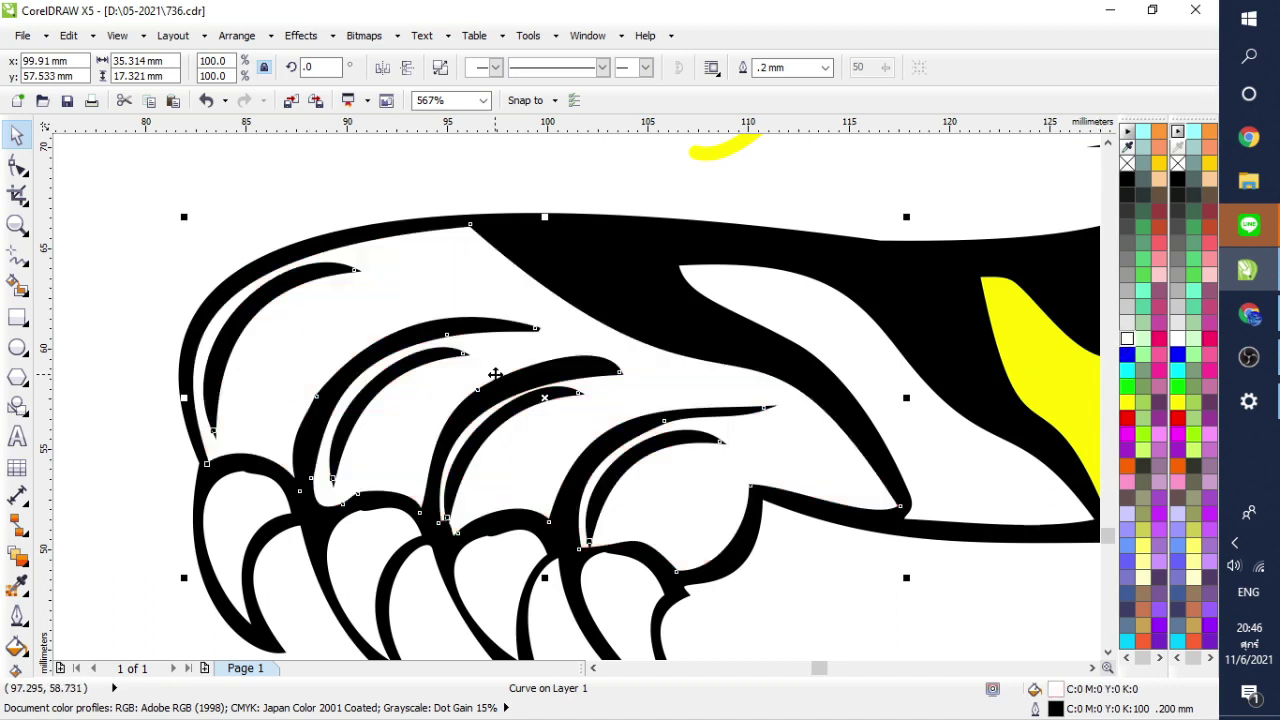
left_click(209, 100)
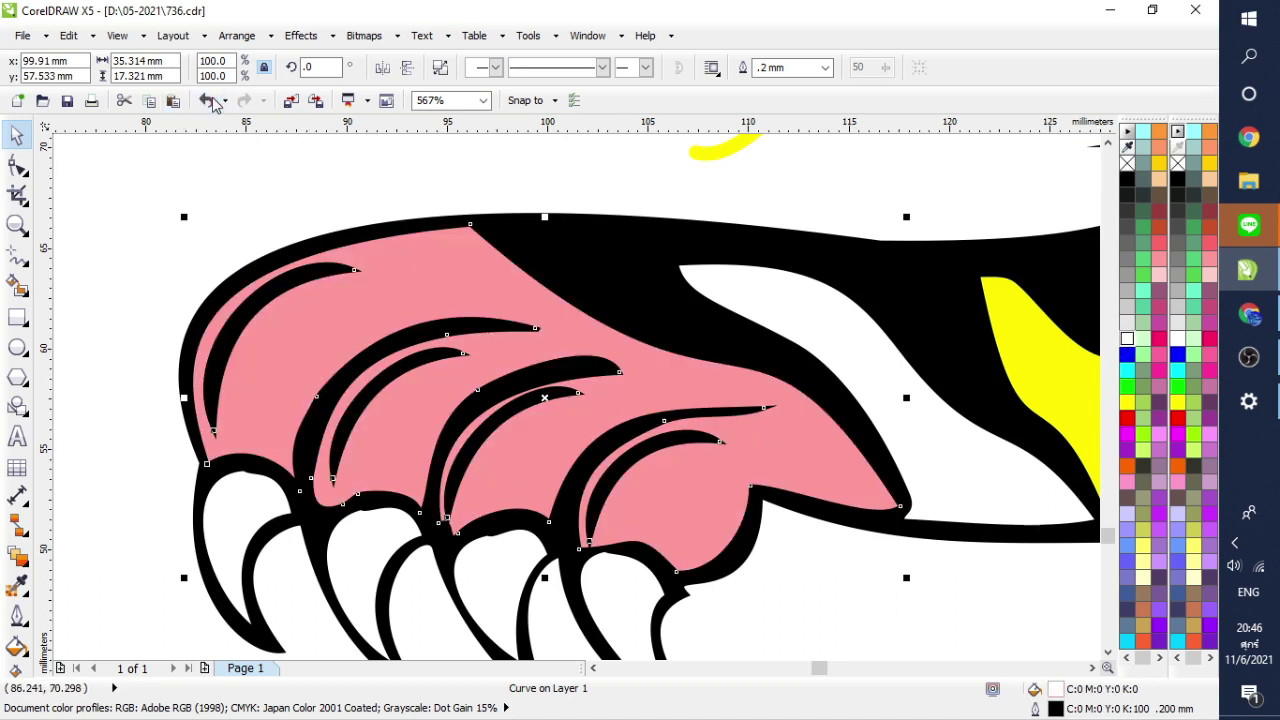
left_click(209, 100)
Step: Examine the whole coloured tiger, the hind legs and tail in the reference picture, and the head of the black-filled tiger
left_click(25, 228)
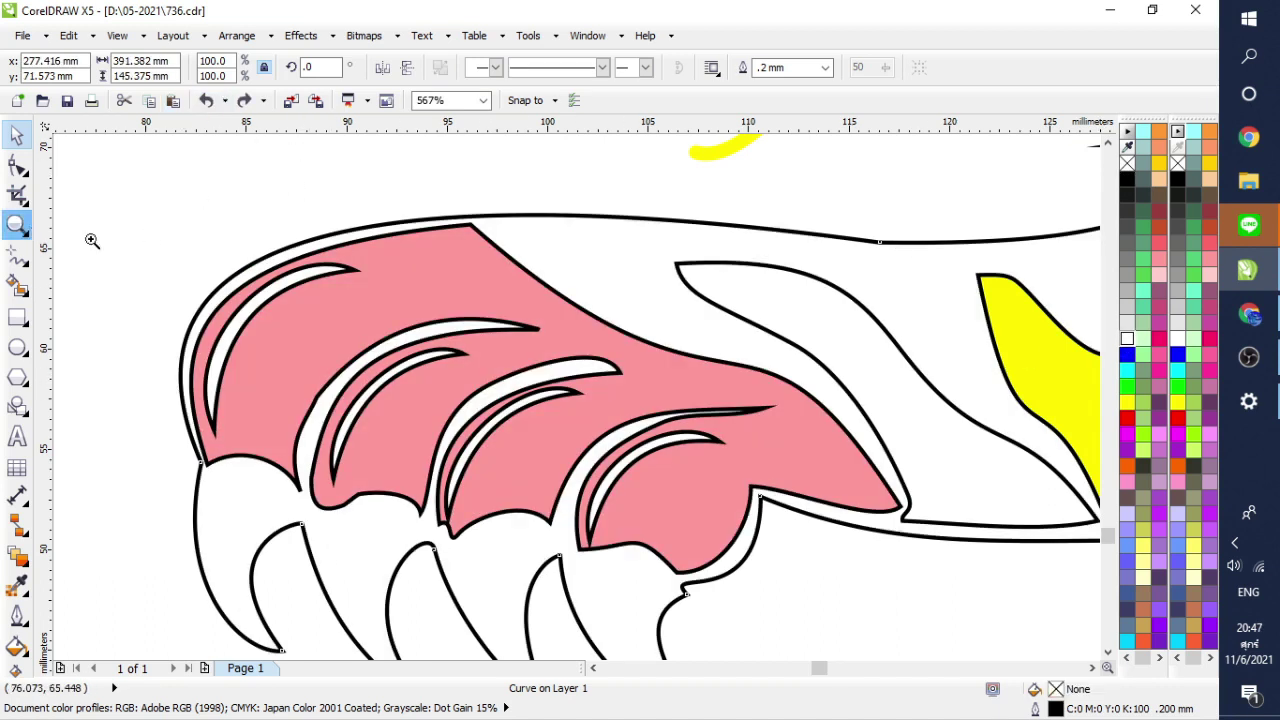
right_click(571, 371)
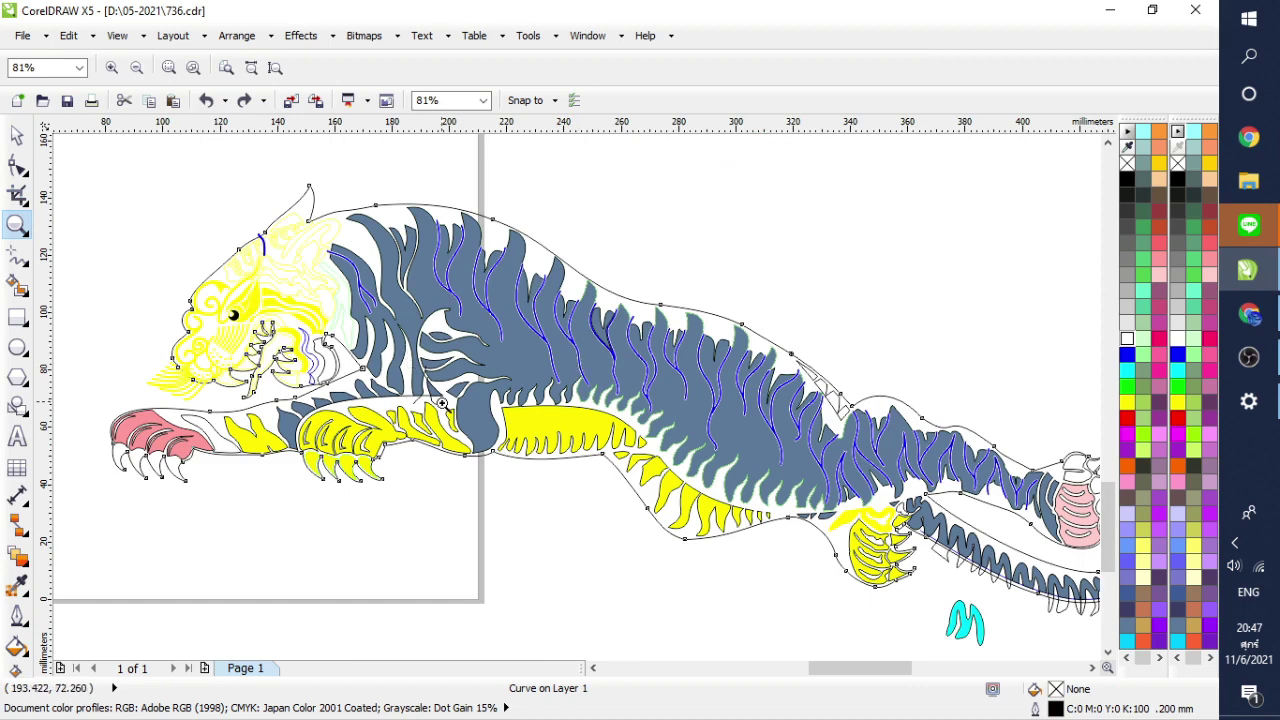
key("F4")
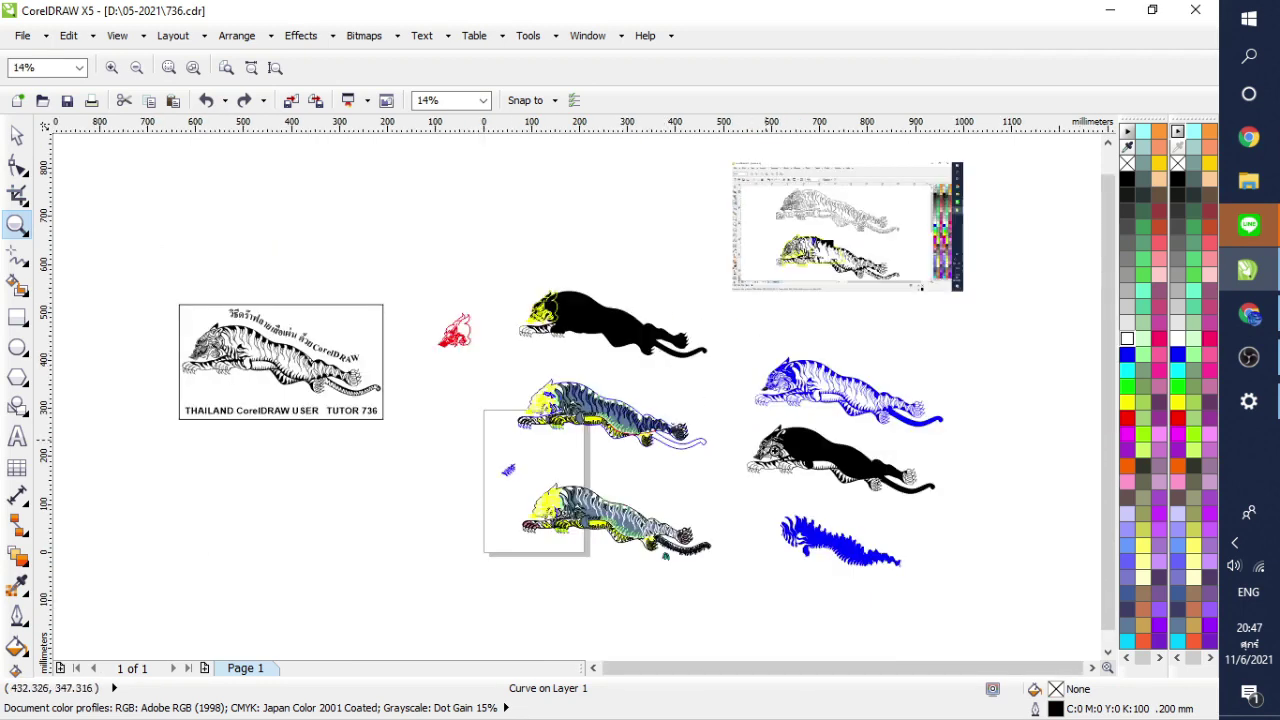
left_click_drag(938, 252, 864, 308)
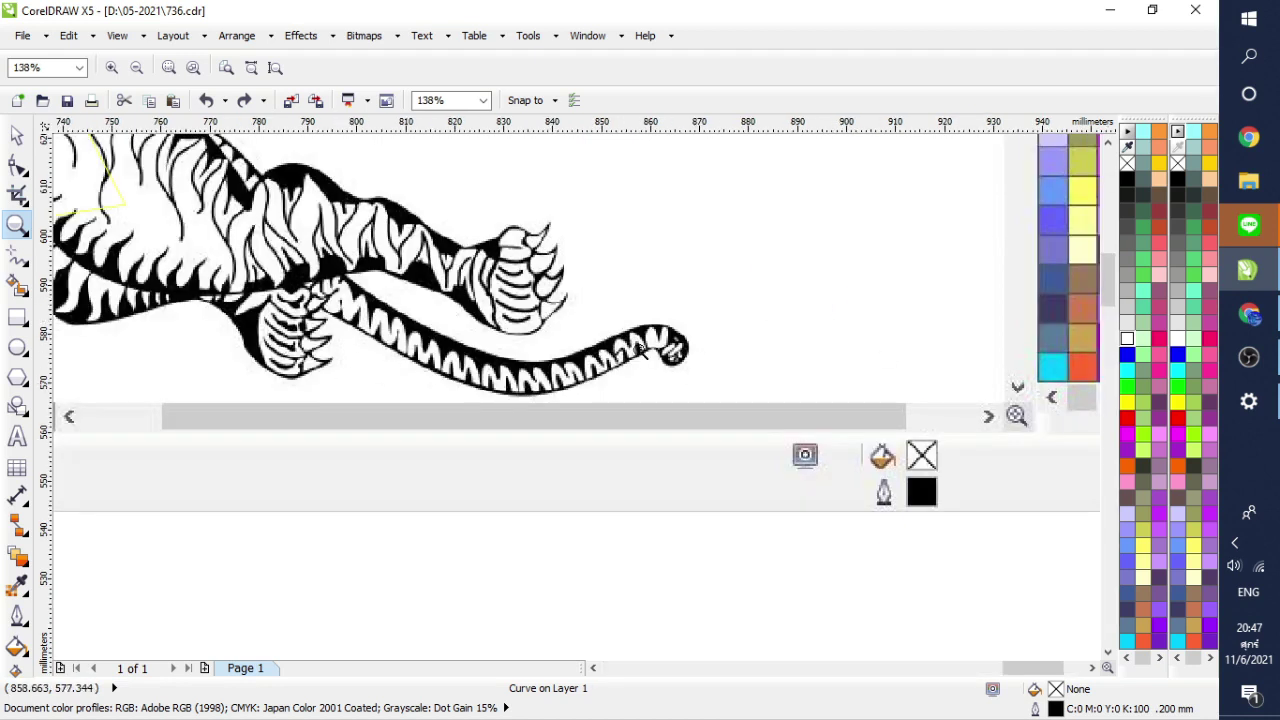
right_click(580, 343)
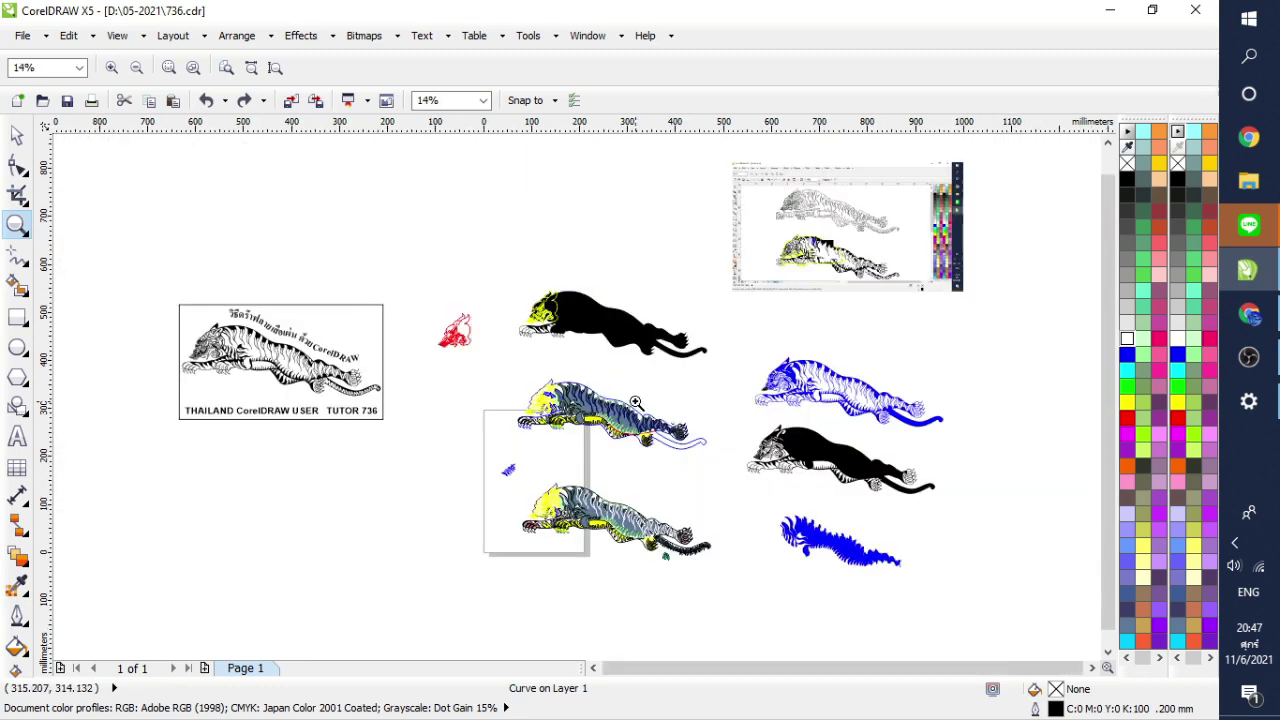
left_click_drag(578, 348, 578, 349)
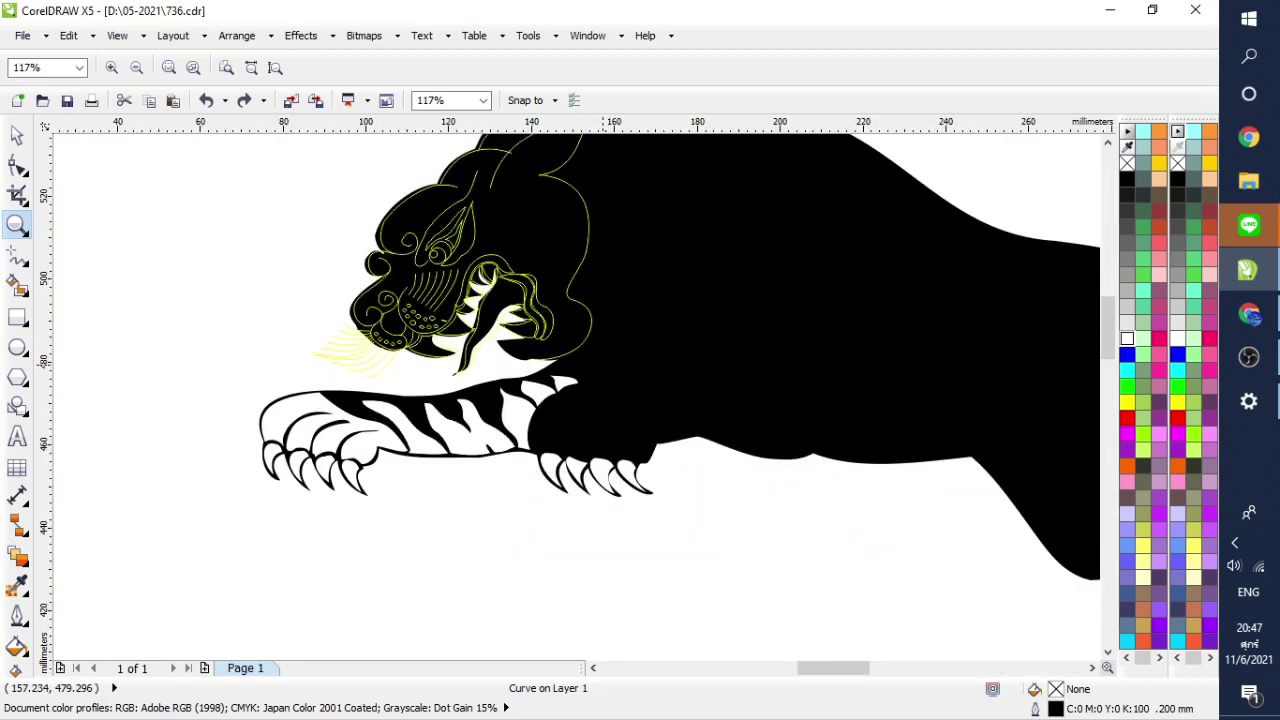
right_click(616, 440)
left_click_drag(188, 338, 274, 397)
right_click(612, 348)
Step: Trace a closed freehand band about 23 by 11 mm from the reference tiger's eye to its cheek and fill it yellow, C:0 M:0 Y:100 K:0
left_click_drag(793, 186, 830, 281)
left_click_drag(459, 412, 618, 543)
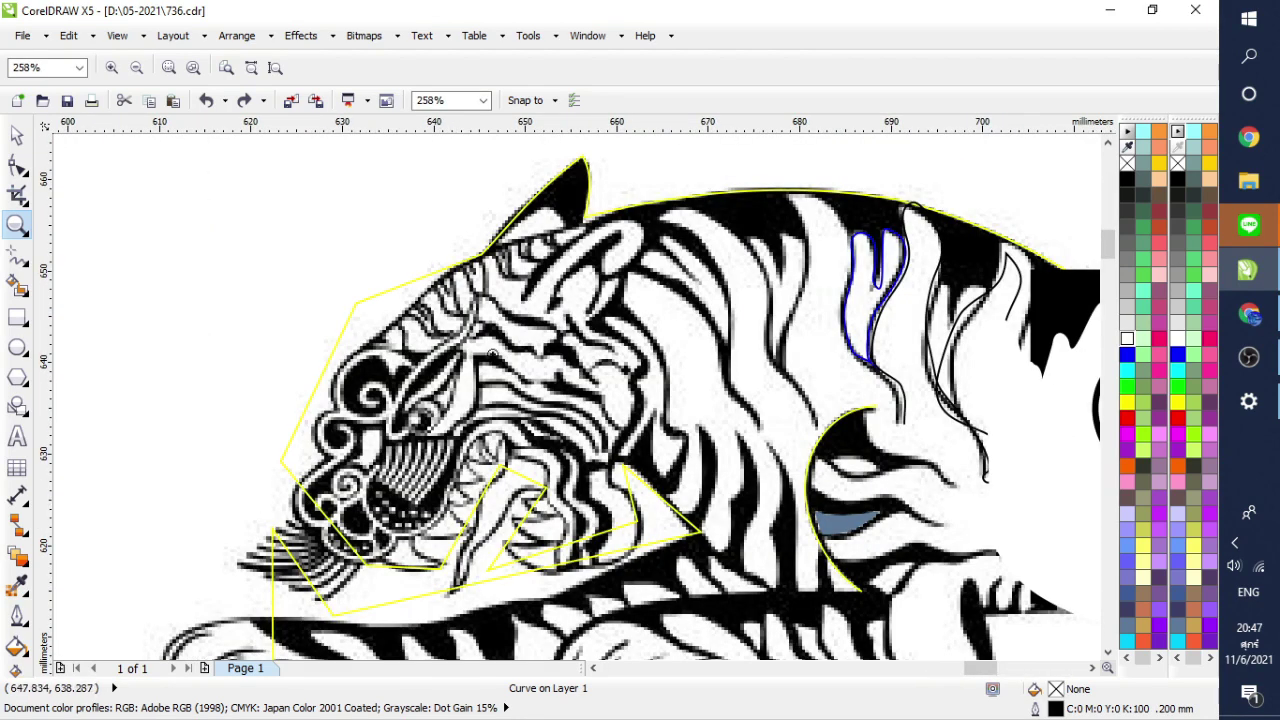
left_click_drag(436, 287, 712, 511)
right_click(709, 420)
left_click_drag(706, 244, 458, 458)
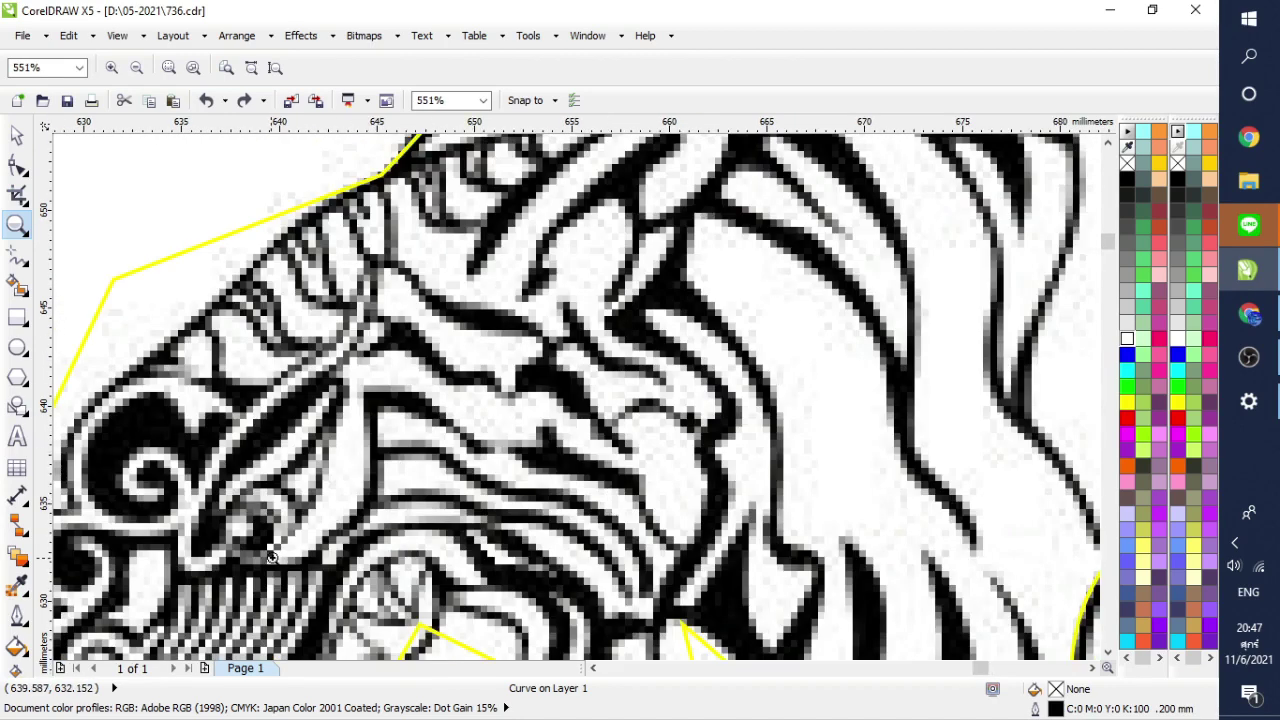
left_click(19, 258)
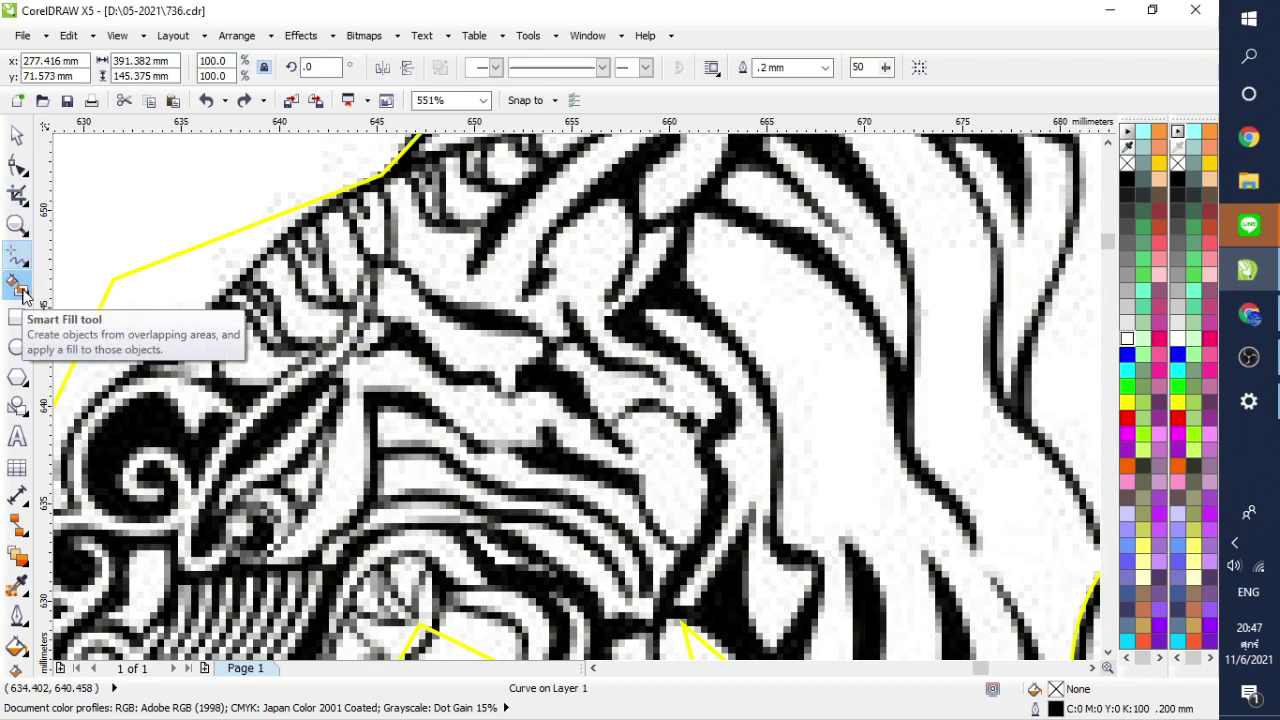
left_click(25, 263)
left_click(48, 261)
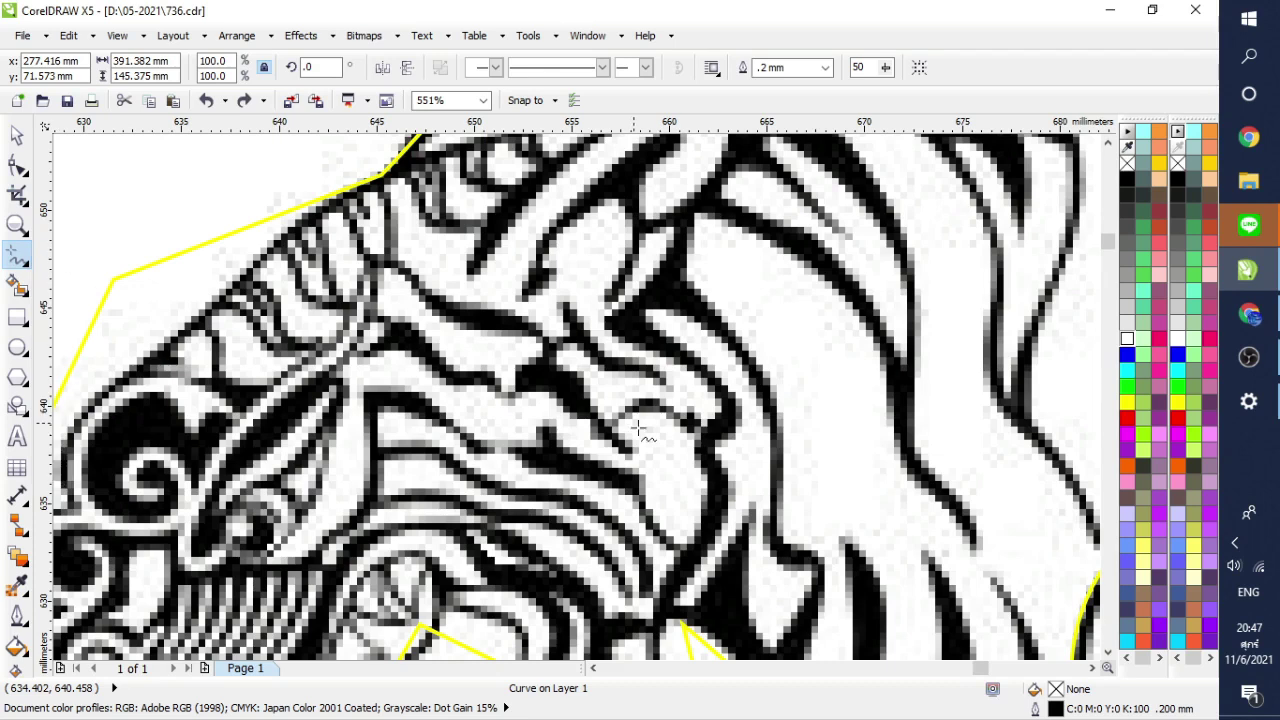
mouse_move(708, 468)
left_mouse_down()
mouse_move(670, 416)
mouse_move(639, 409)
mouse_move(622, 422)
mouse_move(626, 456)
mouse_move(547, 398)
mouse_move(496, 400)
mouse_move(390, 355)
mouse_move(363, 360)
mouse_move(319, 501)
mouse_move(271, 560)
mouse_move(330, 526)
mouse_move(363, 485)
mouse_move(364, 386)
left_mouse_up()
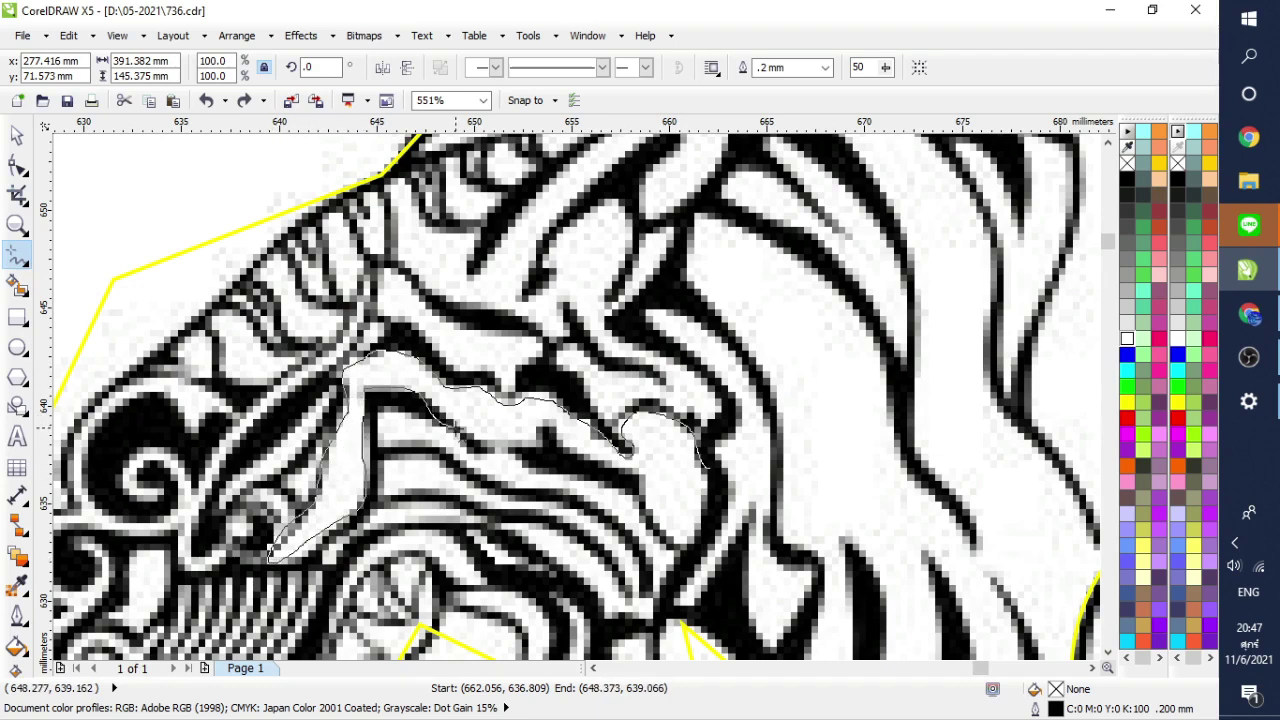
mouse_move(440, 421)
left_mouse_down()
mouse_move(496, 446)
mouse_move(526, 443)
left_mouse_up()
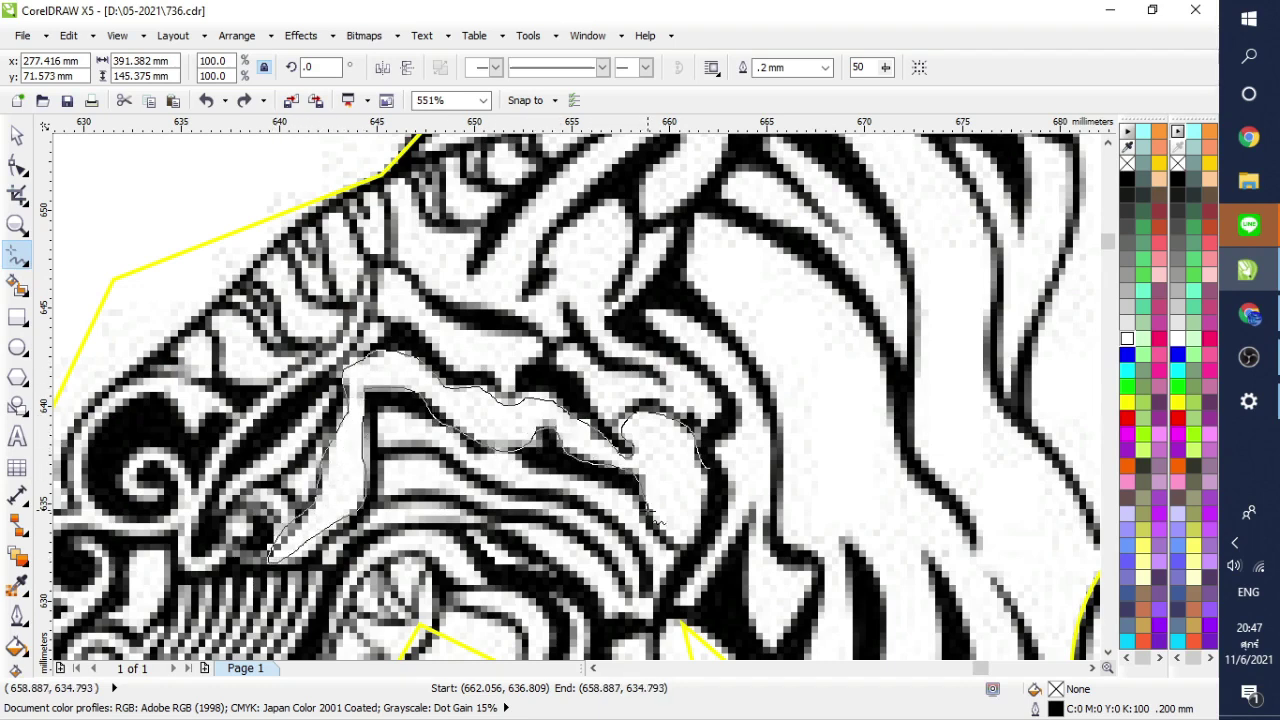
mouse_move(652, 515)
left_mouse_down()
mouse_move(683, 543)
mouse_move(728, 489)
mouse_move(709, 465)
mouse_move(705, 530)
left_mouse_up()
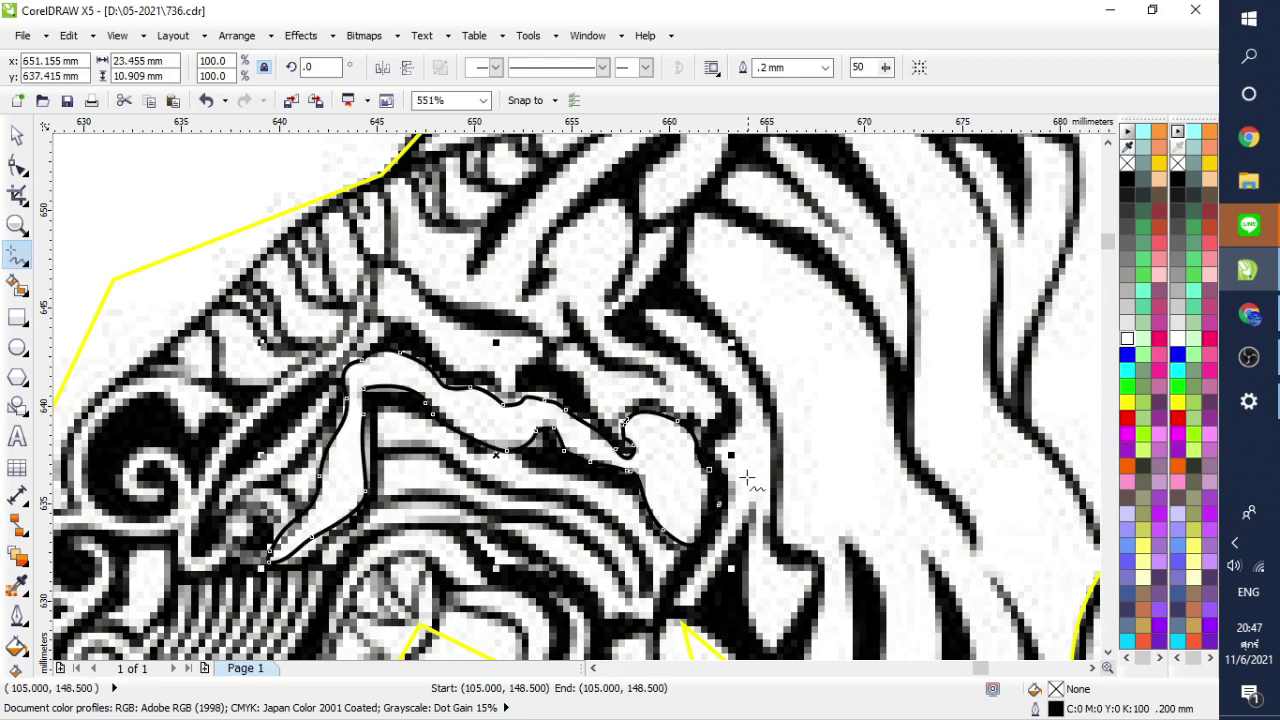
left_click(1127, 402)
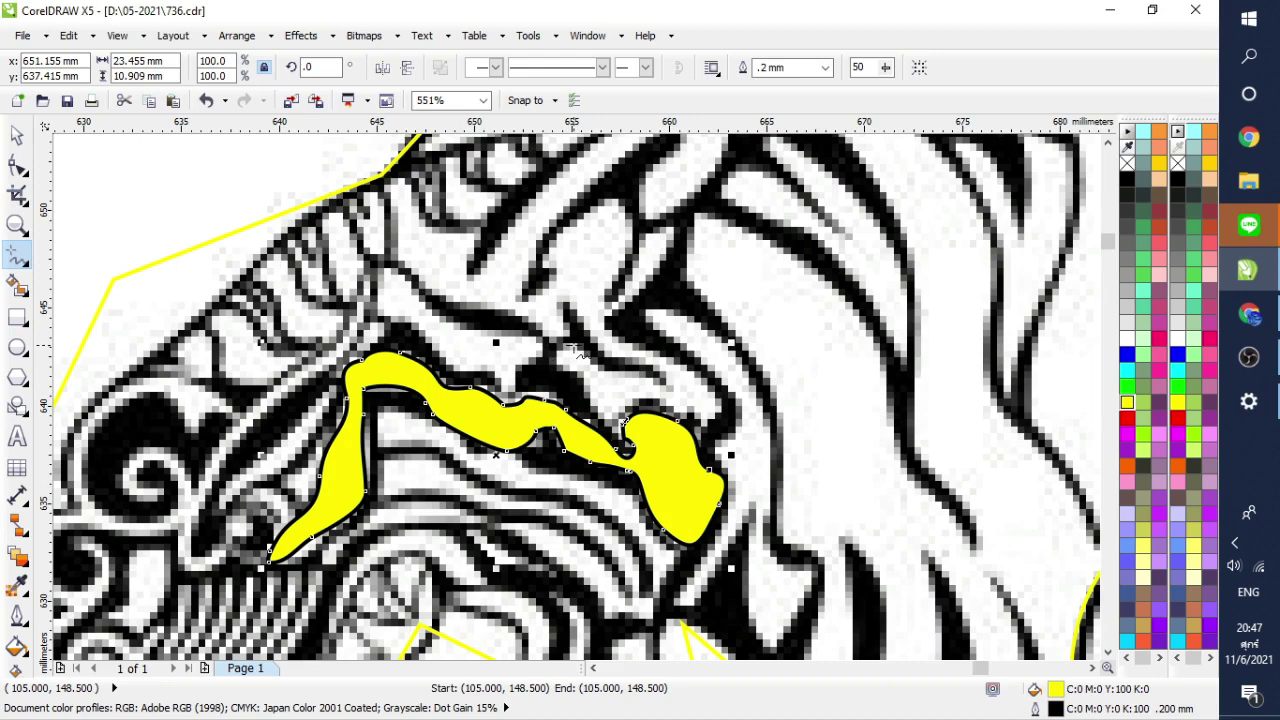
Step: Trace the branching forehead and ear marking above the yellow band, about 18 by 16 mm, and give it a blue fill, C:100 M:100 Y:0 K:0
mouse_move(580, 354)
left_mouse_down()
mouse_move(617, 430)
mouse_move(630, 395)
mouse_move(665, 406)
left_mouse_up()
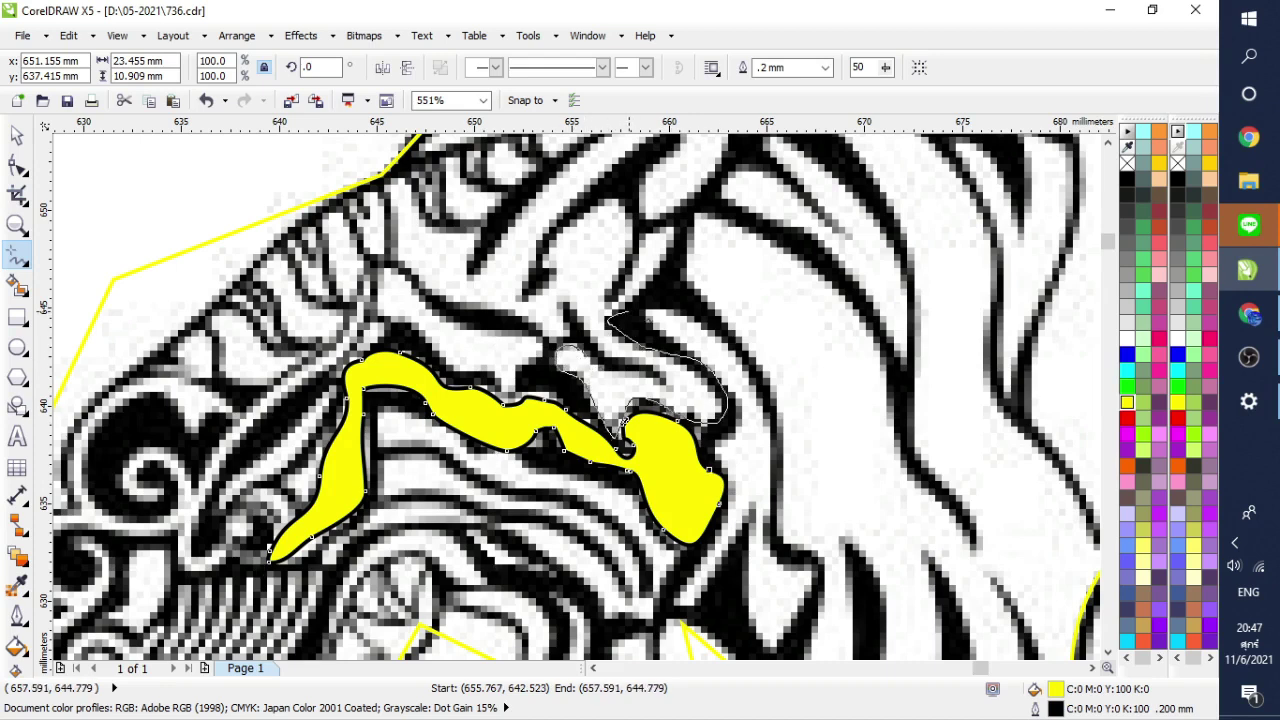
left_click_drag(671, 232, 613, 286)
mouse_move(623, 227)
left_mouse_down()
mouse_move(580, 225)
mouse_move(544, 267)
mouse_move(538, 245)
mouse_move(651, 137)
mouse_move(498, 250)
mouse_move(455, 224)
left_mouse_up()
mouse_move(403, 183)
left_mouse_down()
mouse_move(421, 283)
mouse_move(508, 301)
mouse_move(548, 335)
mouse_move(581, 305)
mouse_move(660, 374)
mouse_move(590, 362)
left_mouse_up()
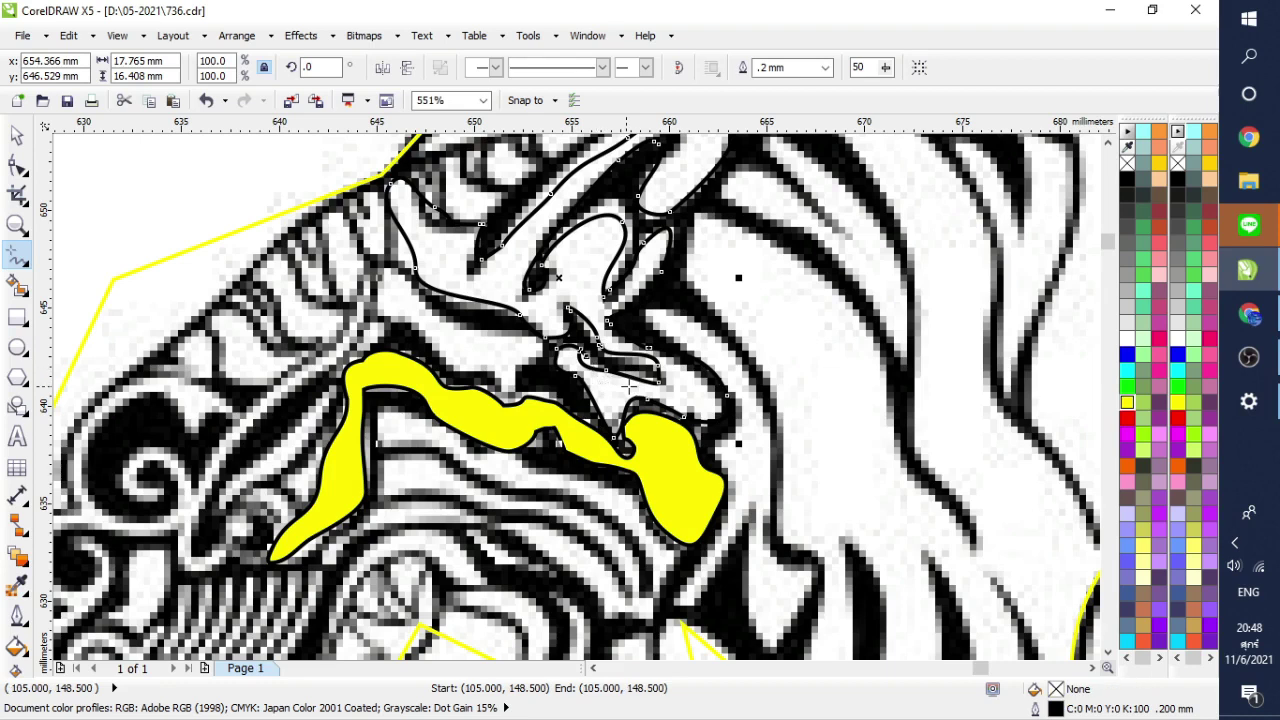
left_click(1128, 356)
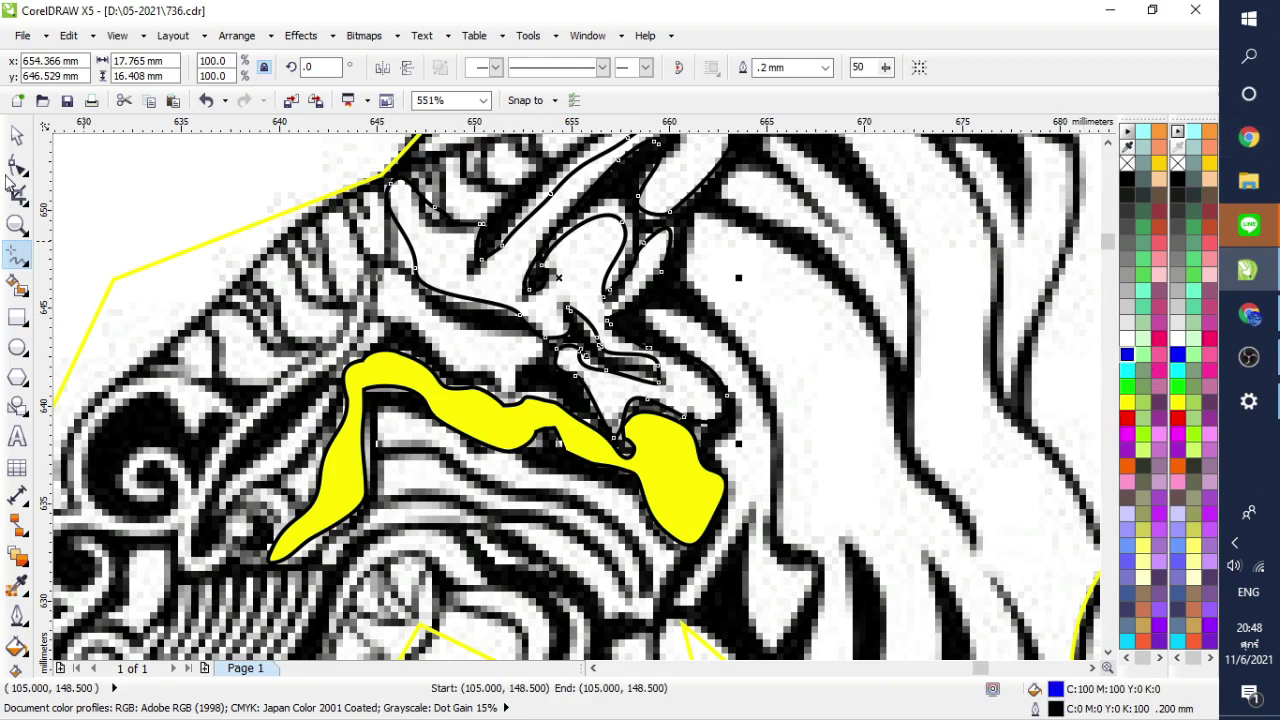
Step: Close the branching forehead curve by joining its two open end nodes with the Shape tool
left_click(16, 134)
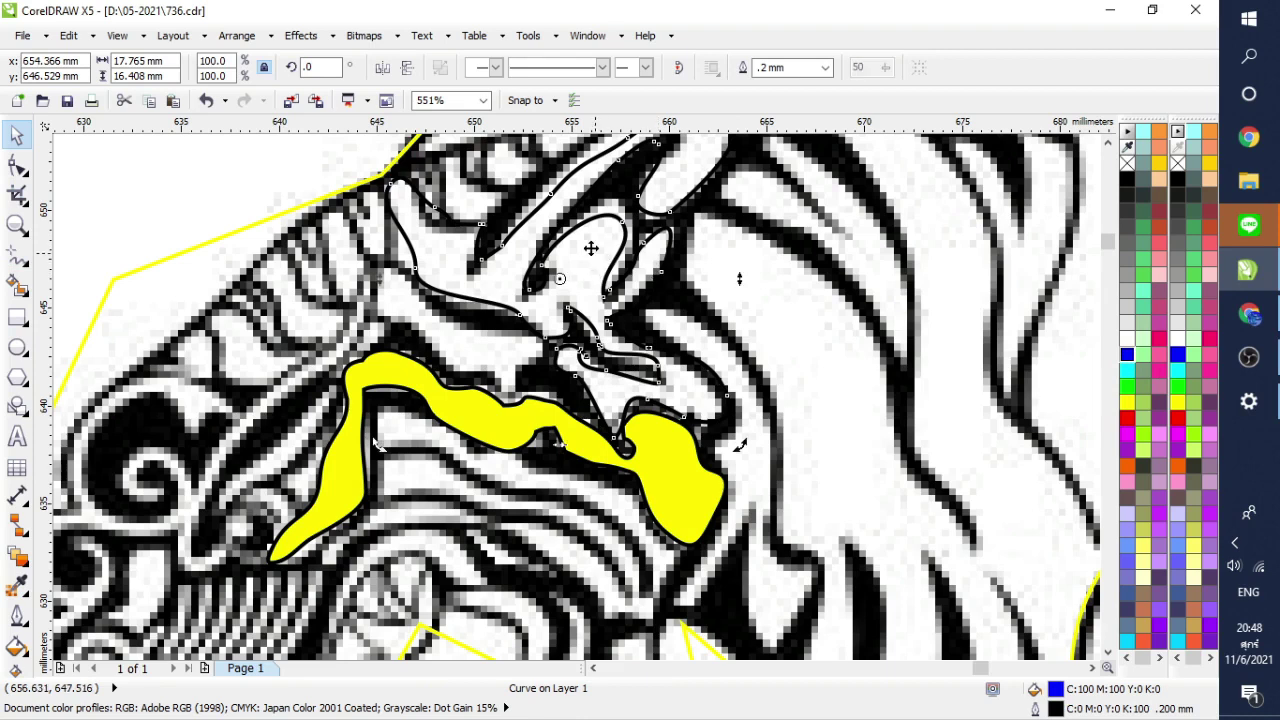
left_click(849, 291)
left_click(608, 357)
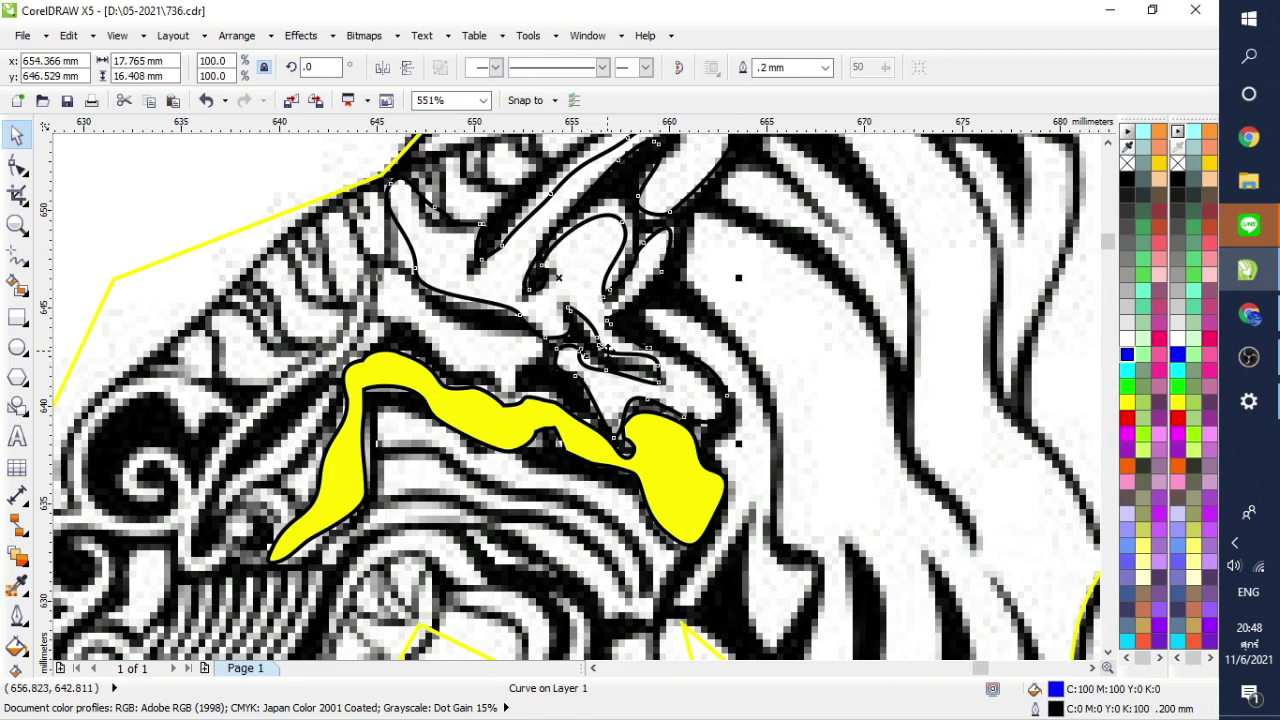
left_click(16, 164)
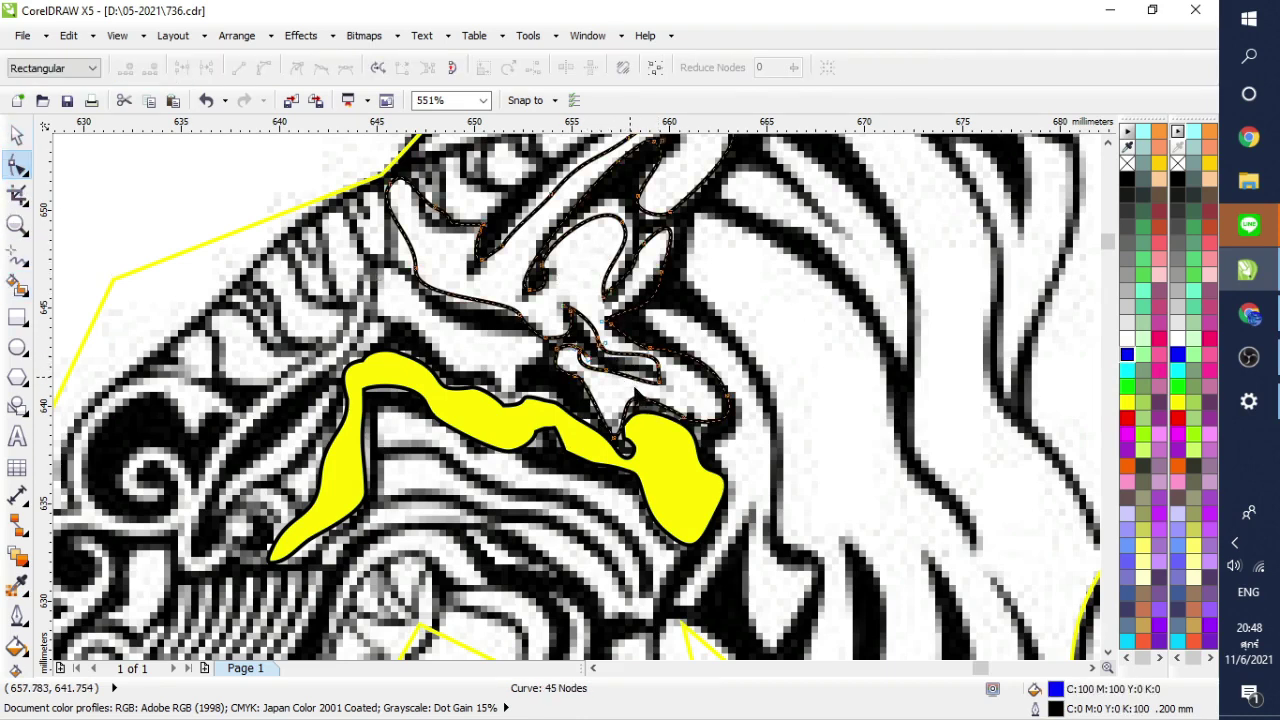
left_click_drag(574, 382, 578, 351)
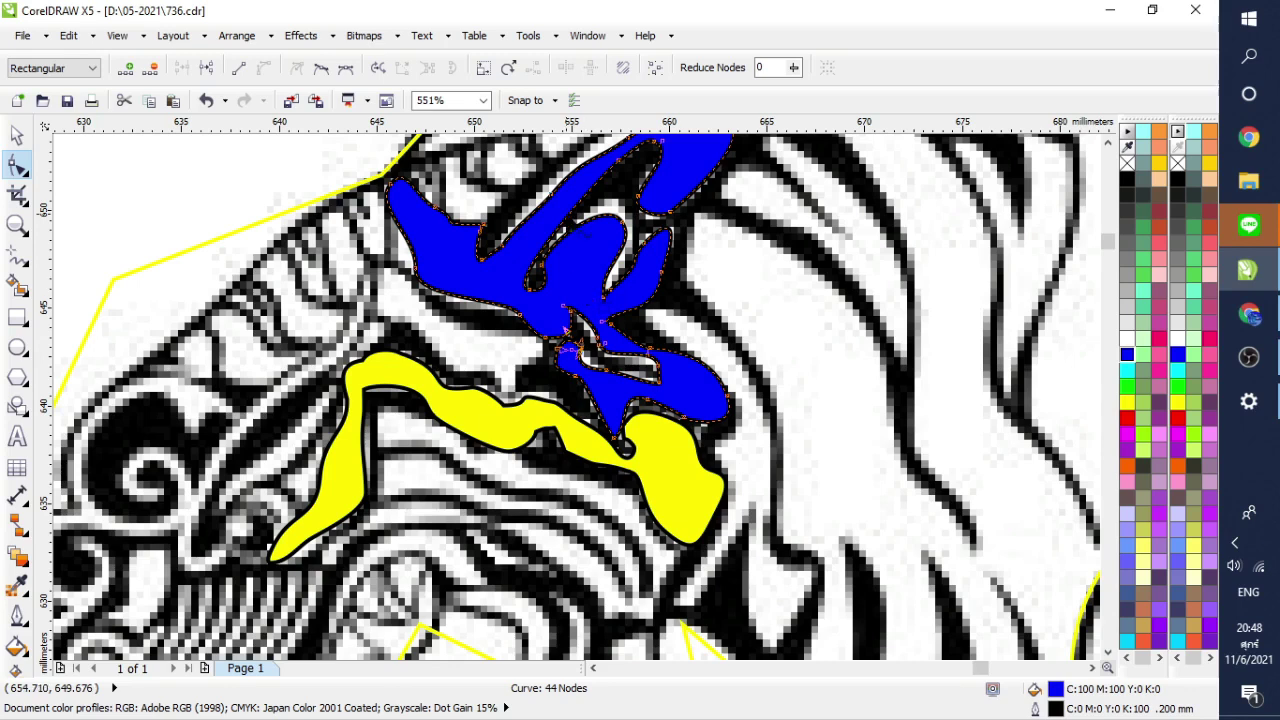
left_click(574, 194)
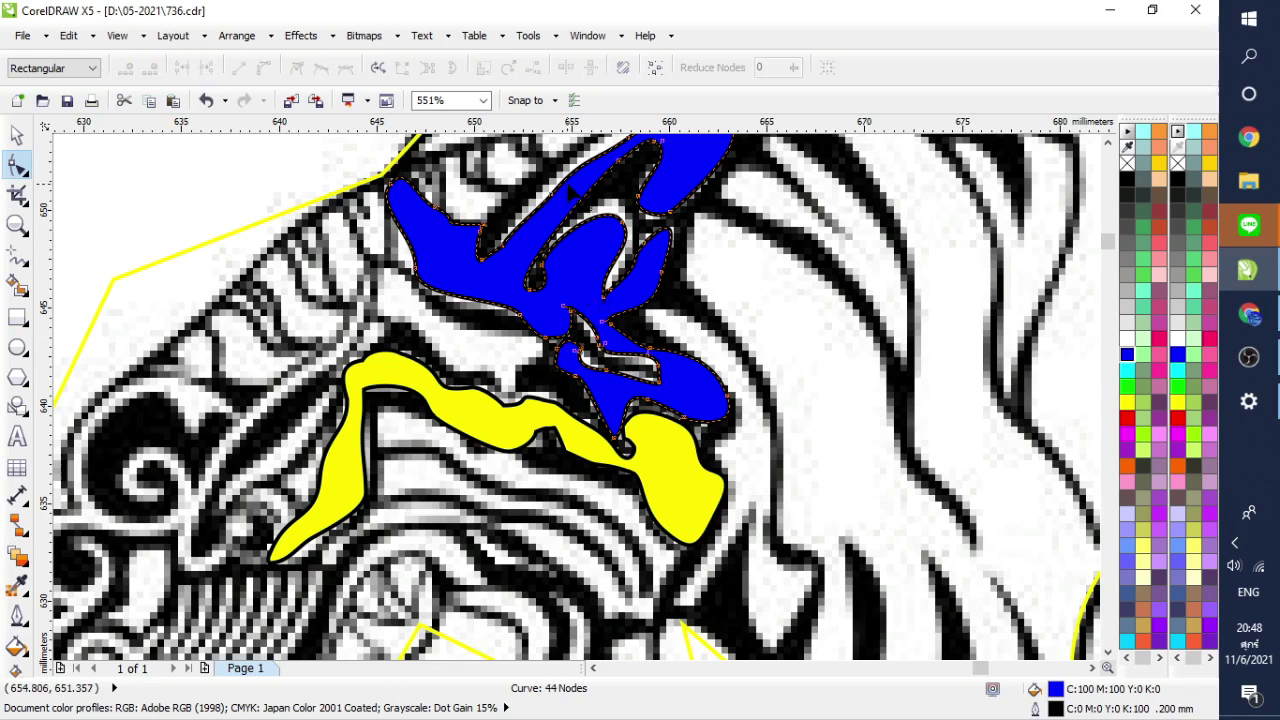
Step: Give the branching forehead shape a yellow outline and no fill, and reshape its upper lobe to follow the reference picture
right_click(1127, 404)
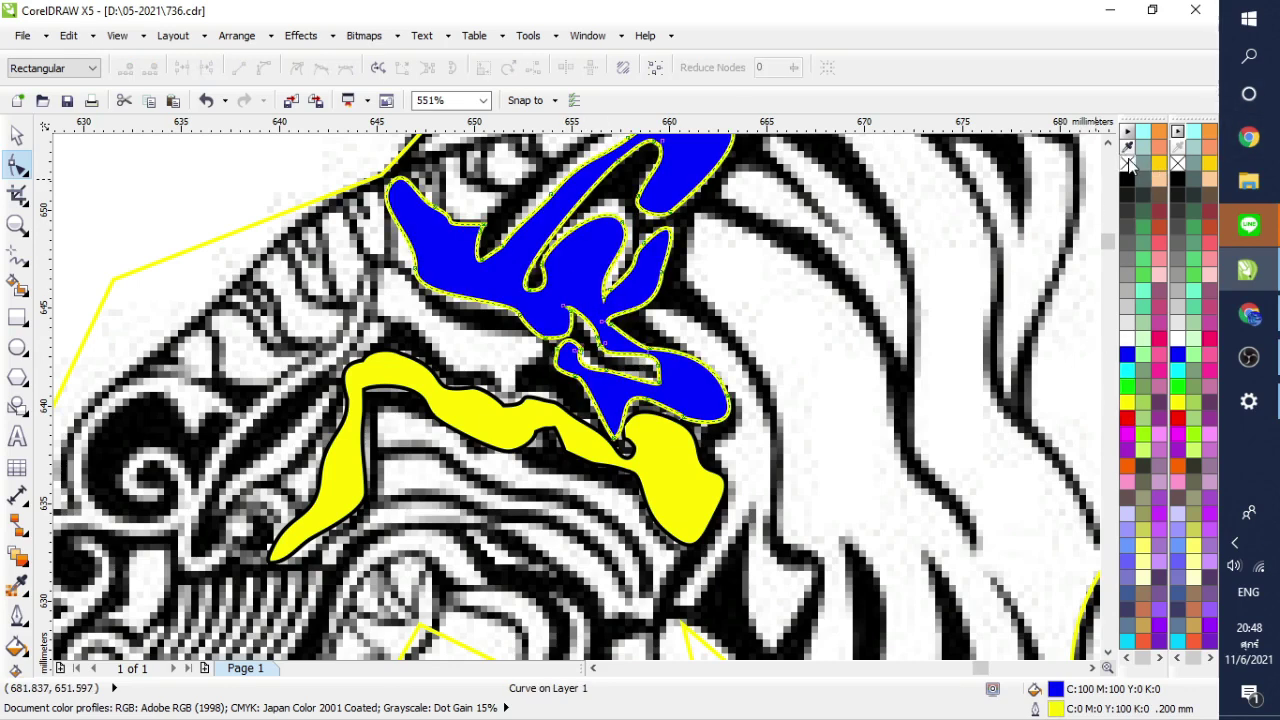
left_click(1127, 162)
left_click(556, 200)
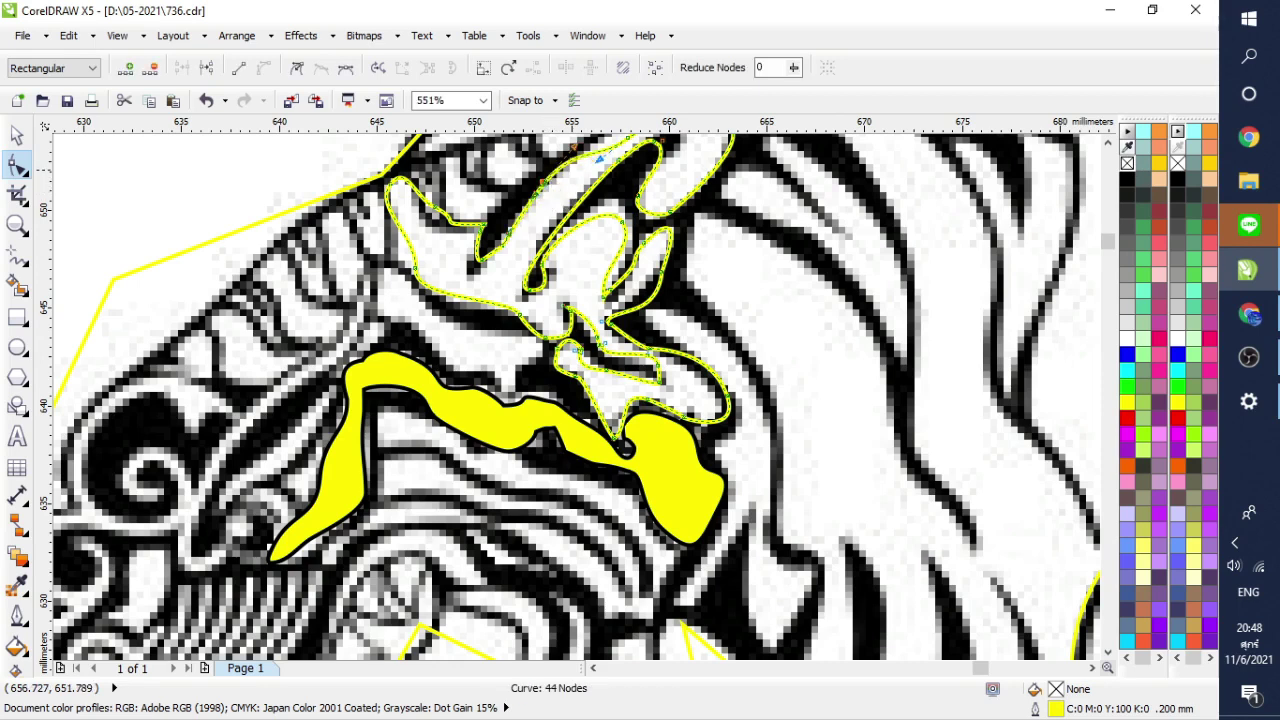
scroll(650, 227, "up", 1)
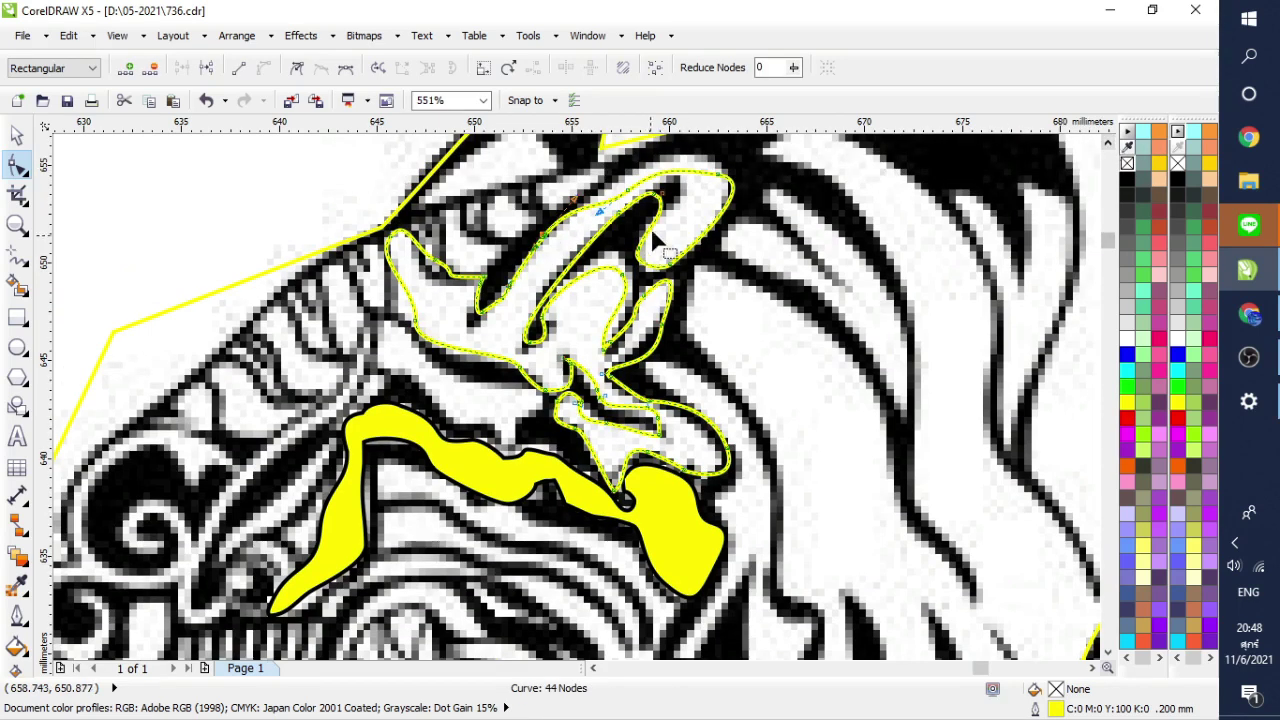
left_click_drag(628, 189, 715, 162)
left_click(742, 228)
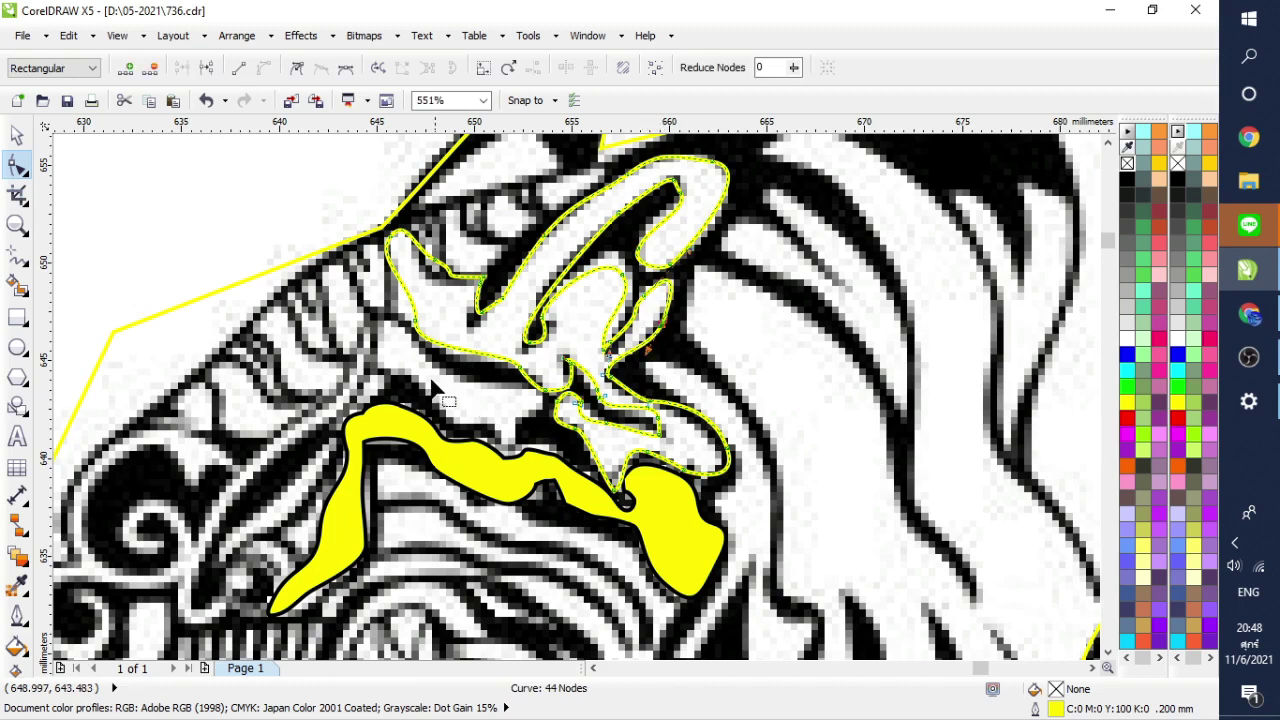
Step: Trace the curved cheek stripe below the first yellow band, about 15 by 10 mm, and fill it yellow
left_click(213, 503)
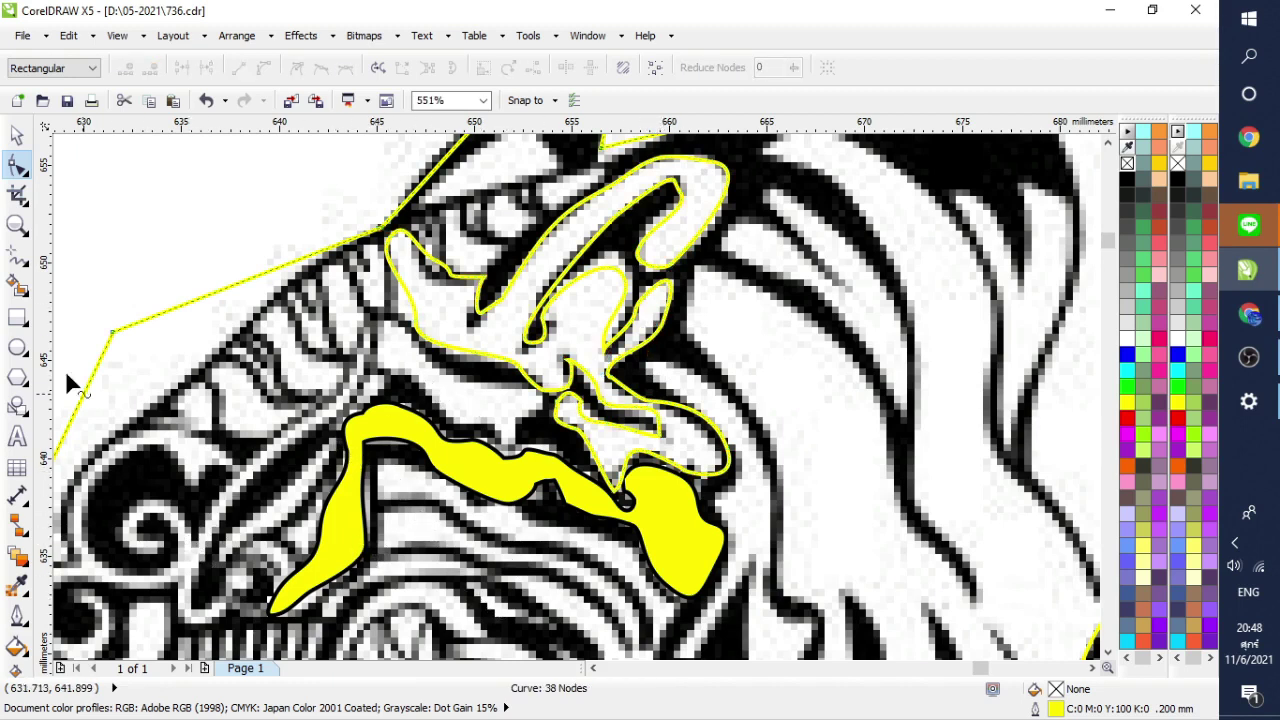
left_click(17, 258)
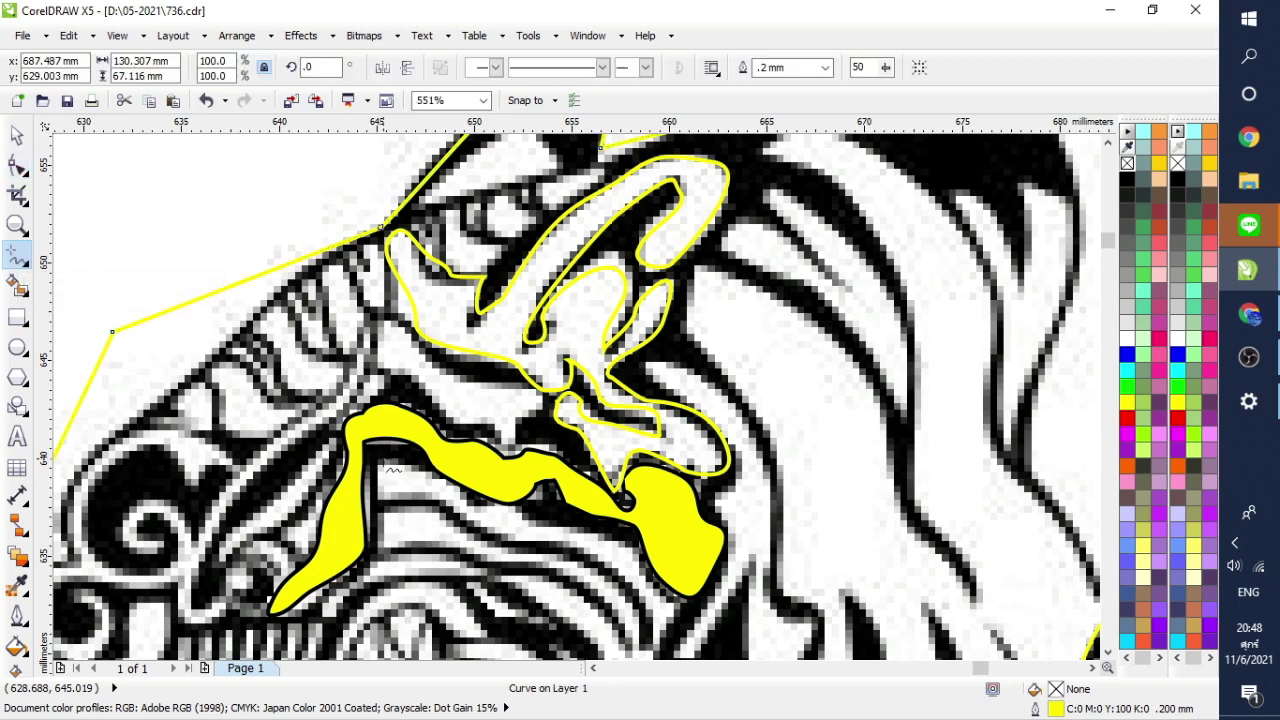
left_click(382, 457)
mouse_move(451, 511)
left_mouse_down()
mouse_move(580, 544)
mouse_move(652, 653)
mouse_move(690, 636)
mouse_move(627, 556)
mouse_move(519, 519)
mouse_move(484, 486)
mouse_move(387, 461)
left_mouse_up()
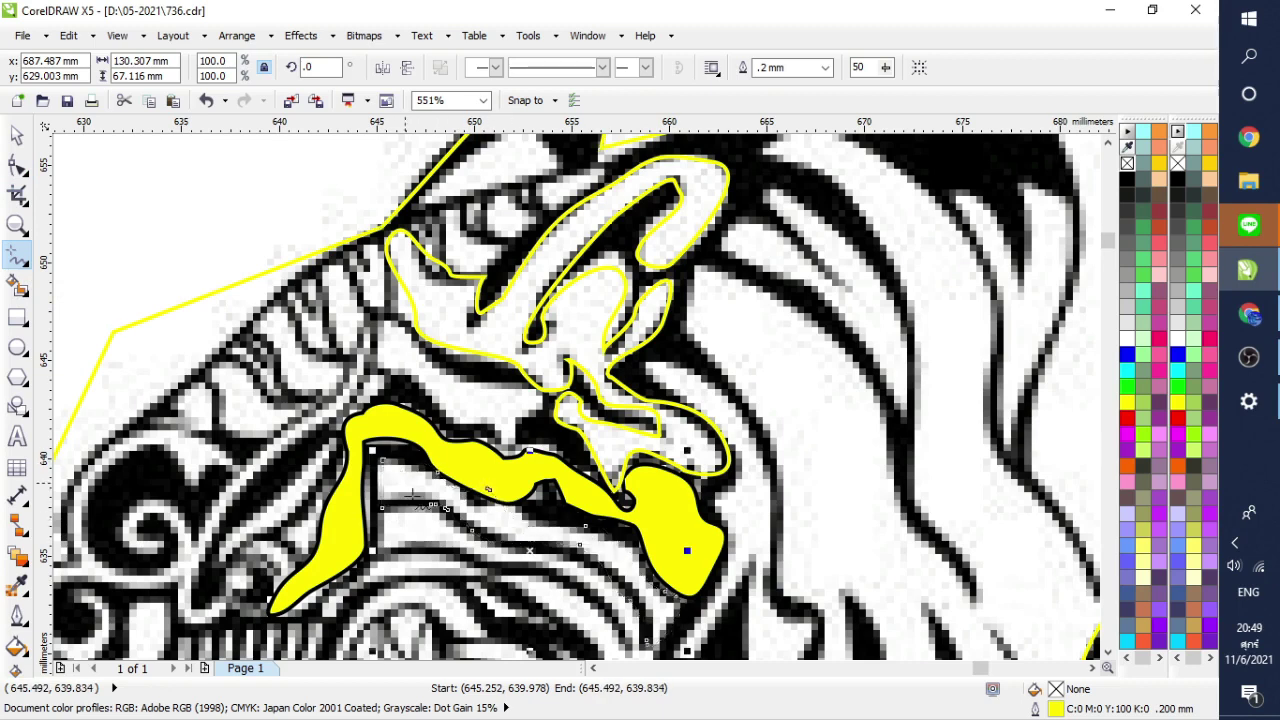
left_click(1128, 403)
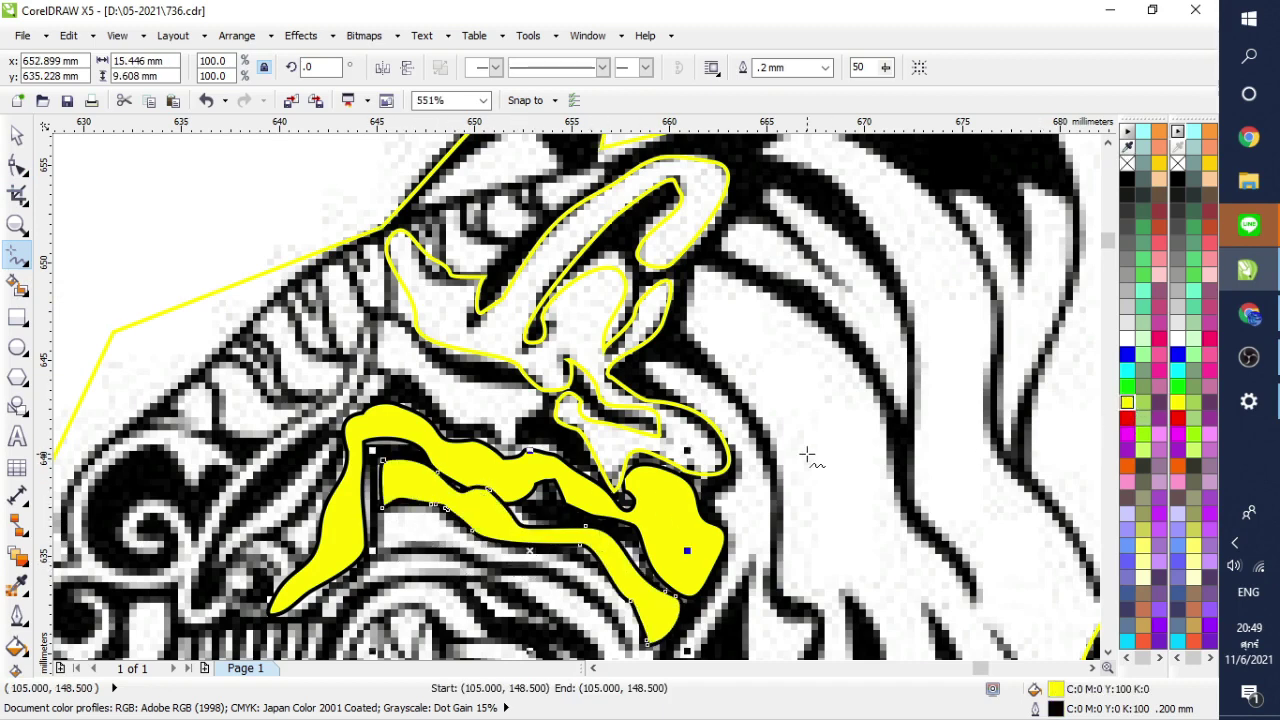
Step: Examine the traced face markings, the whiskers on the reference picture, and the overall layout of tiger drawings
left_click(17, 225)
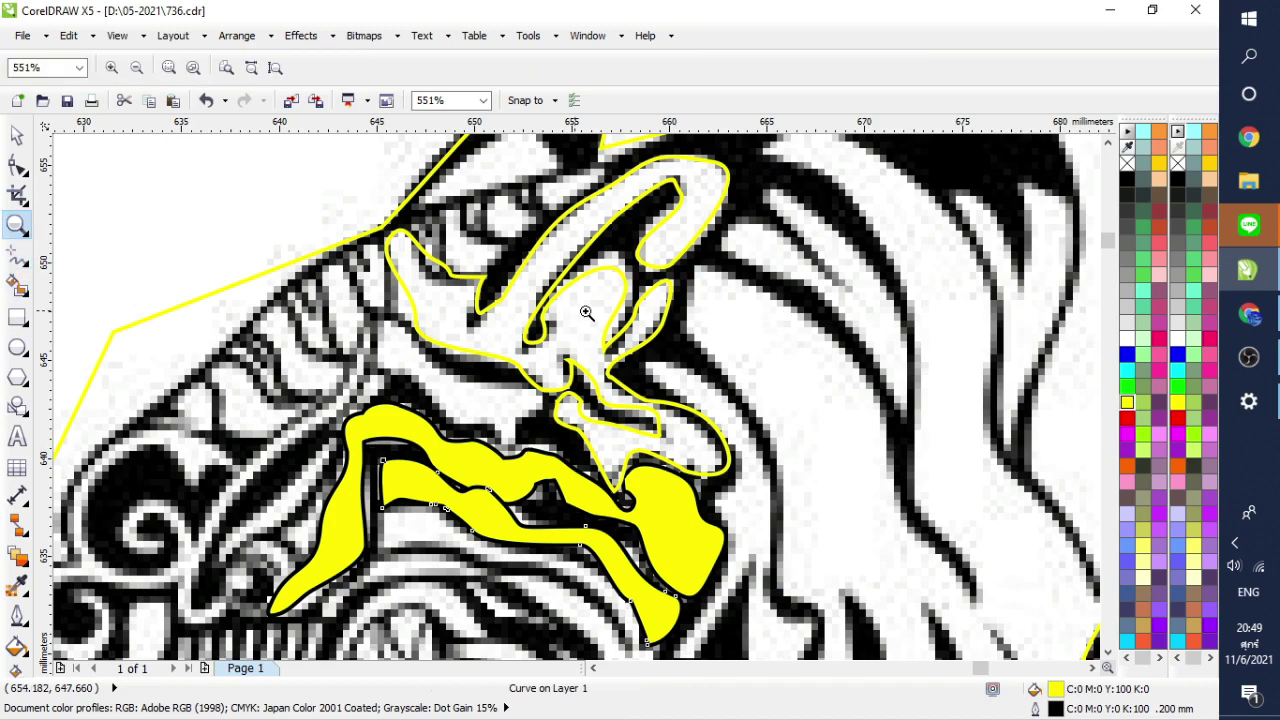
right_click(593, 320)
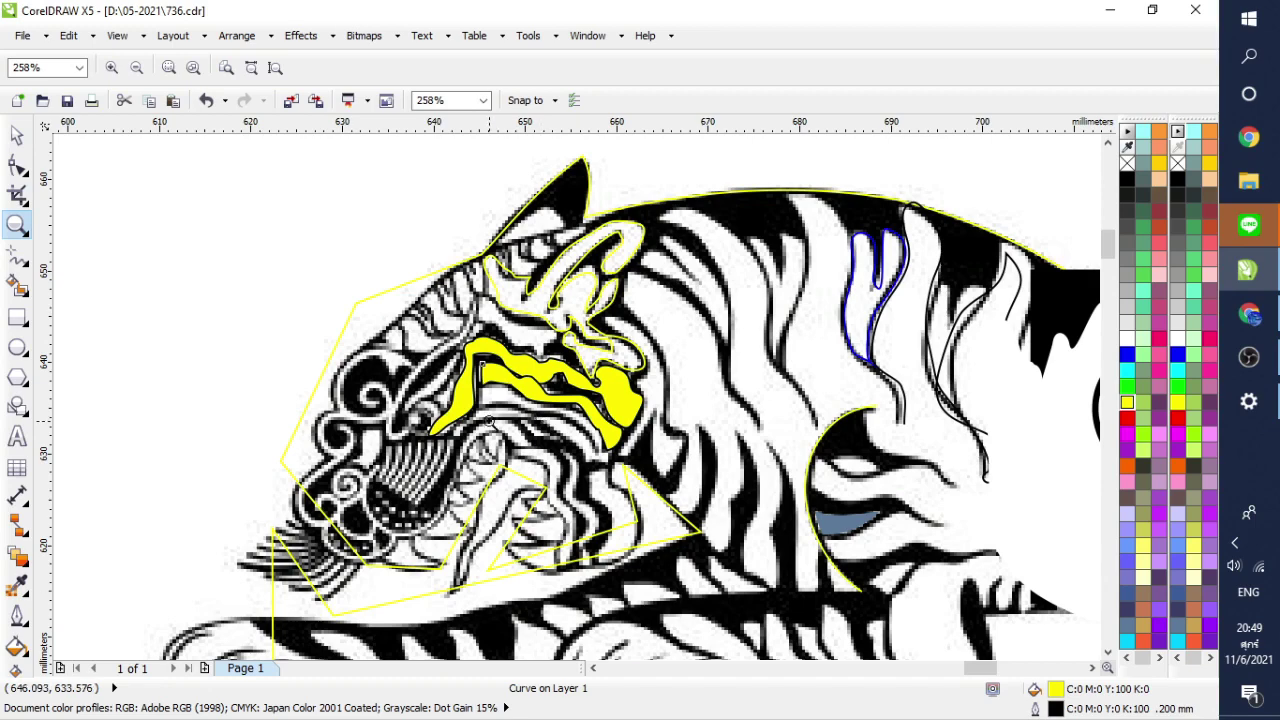
scroll(438, 520, "up", 2)
scroll(438, 520, "down", 3)
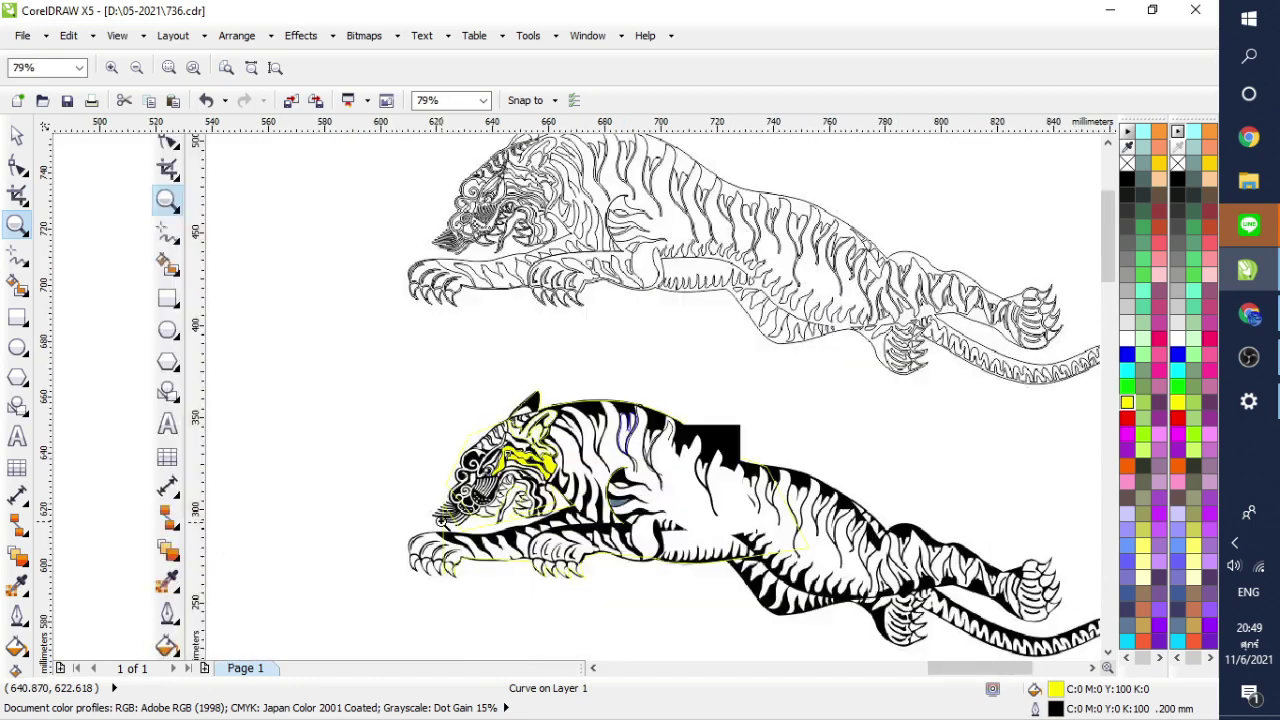
left_click_drag(405, 481, 487, 529)
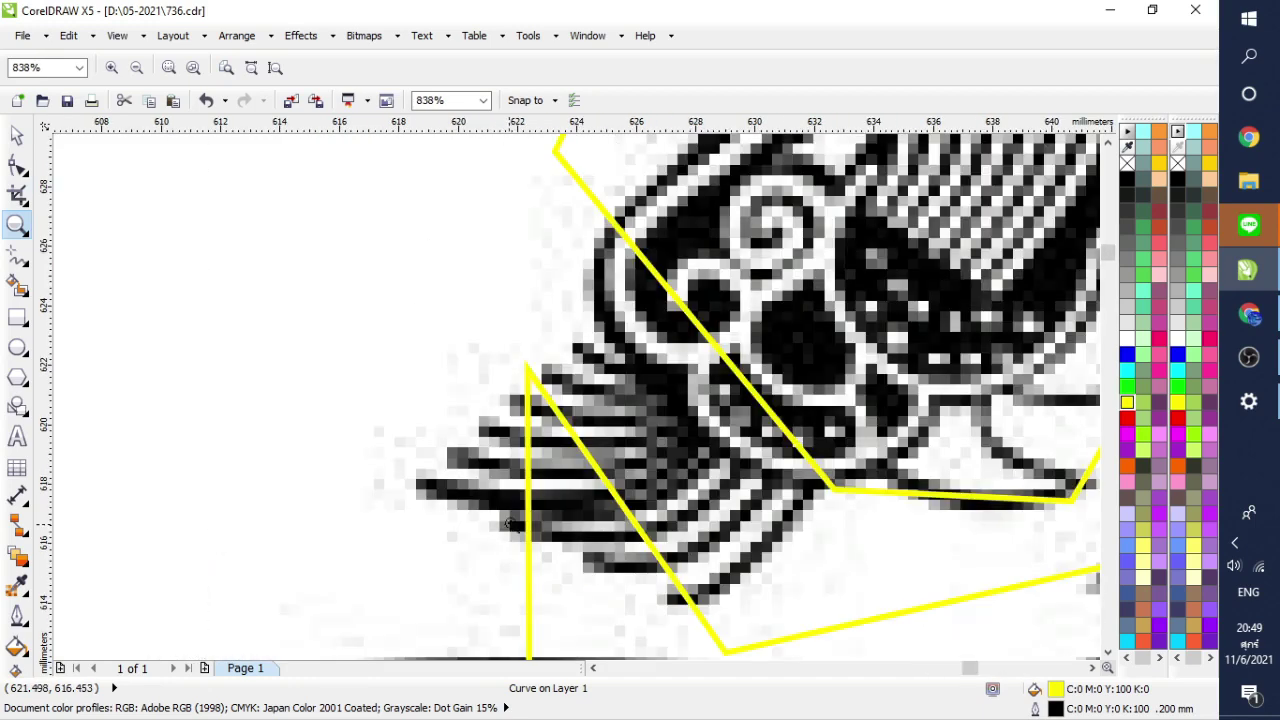
scroll(535, 470, "down", 6)
scroll(617, 497, "down", 7)
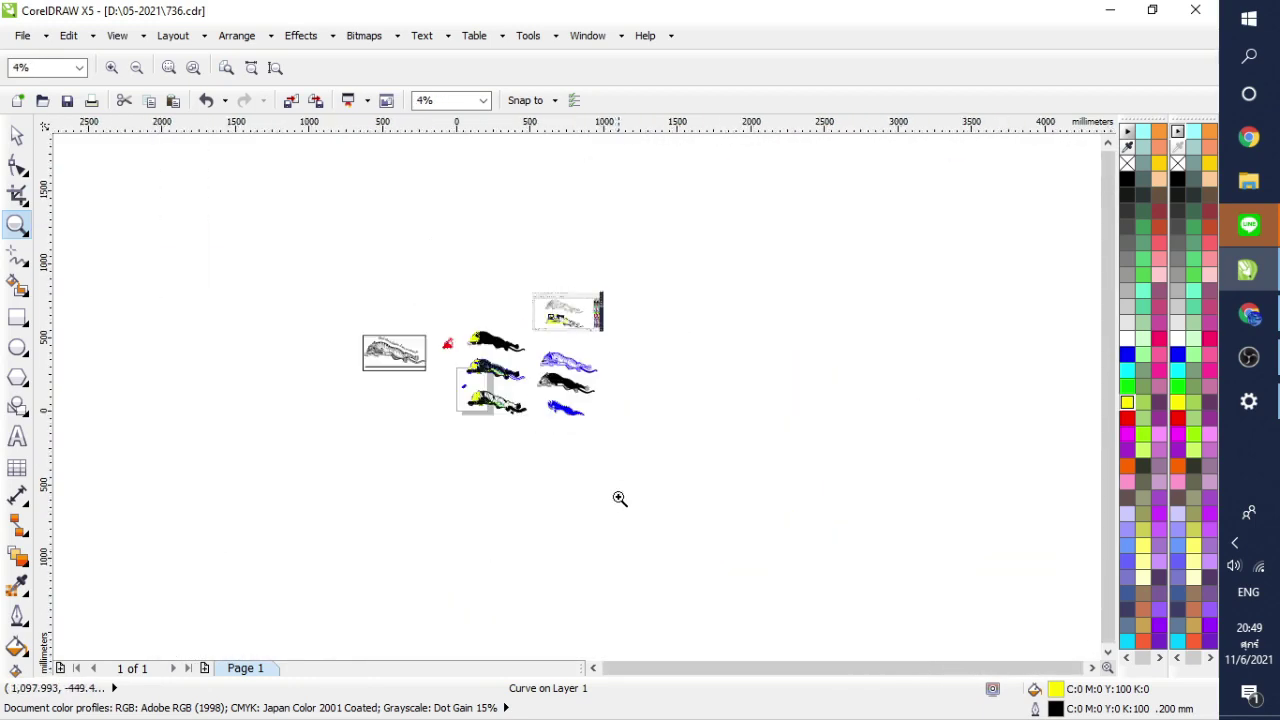
Step: Move the 15 loose blue hair strokes from the empty page area onto the forehead of the coloured tiger, along the contour before the ear
left_click_drag(457, 381, 495, 412)
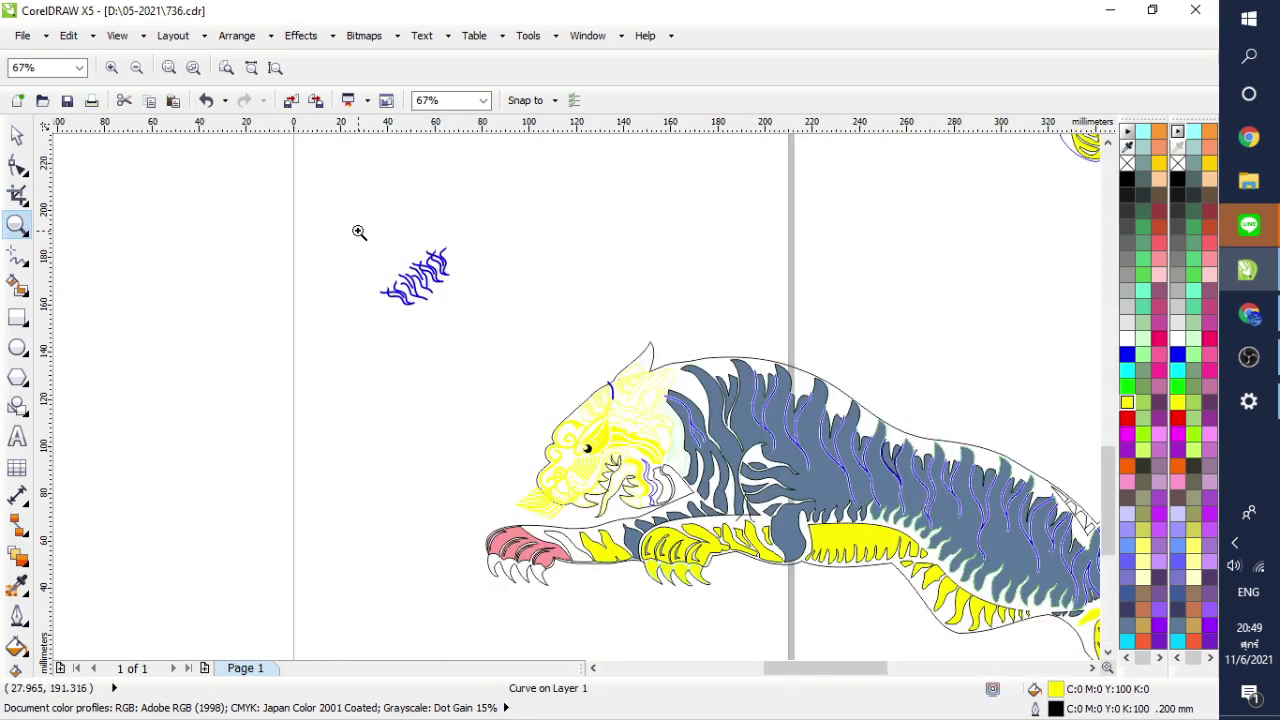
left_click_drag(358, 231, 660, 470)
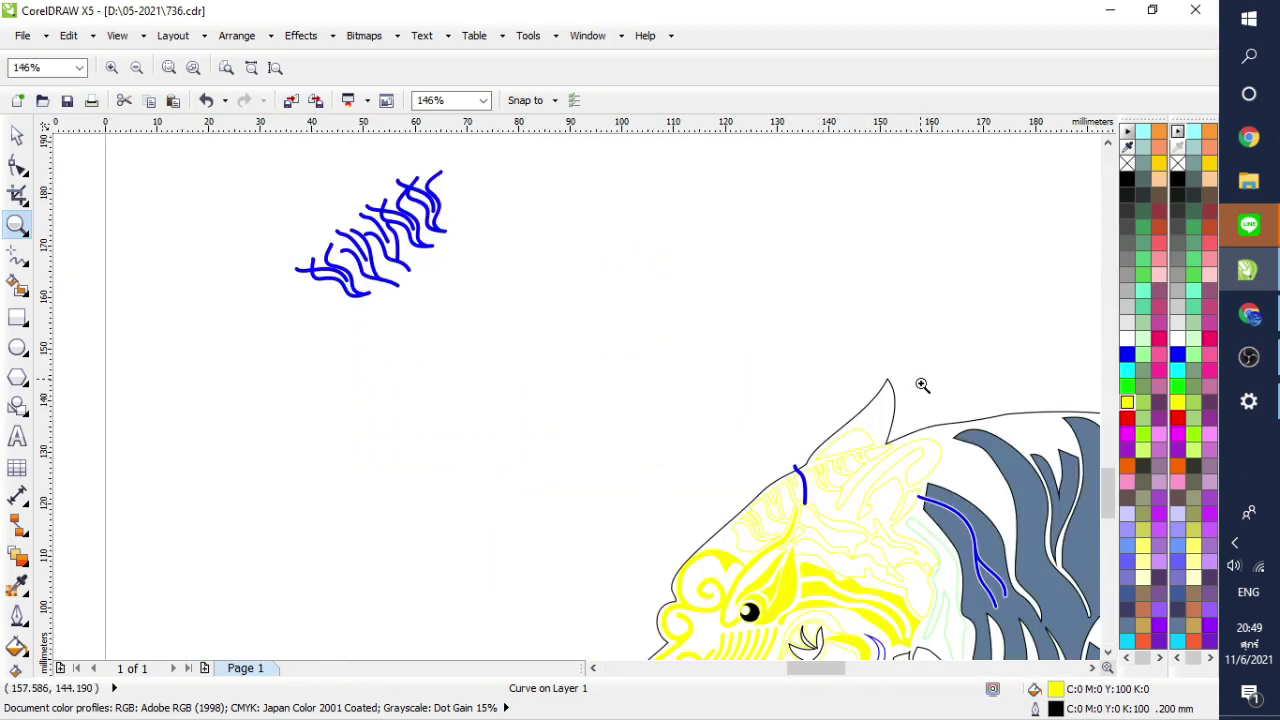
left_click_drag(923, 383, 707, 594)
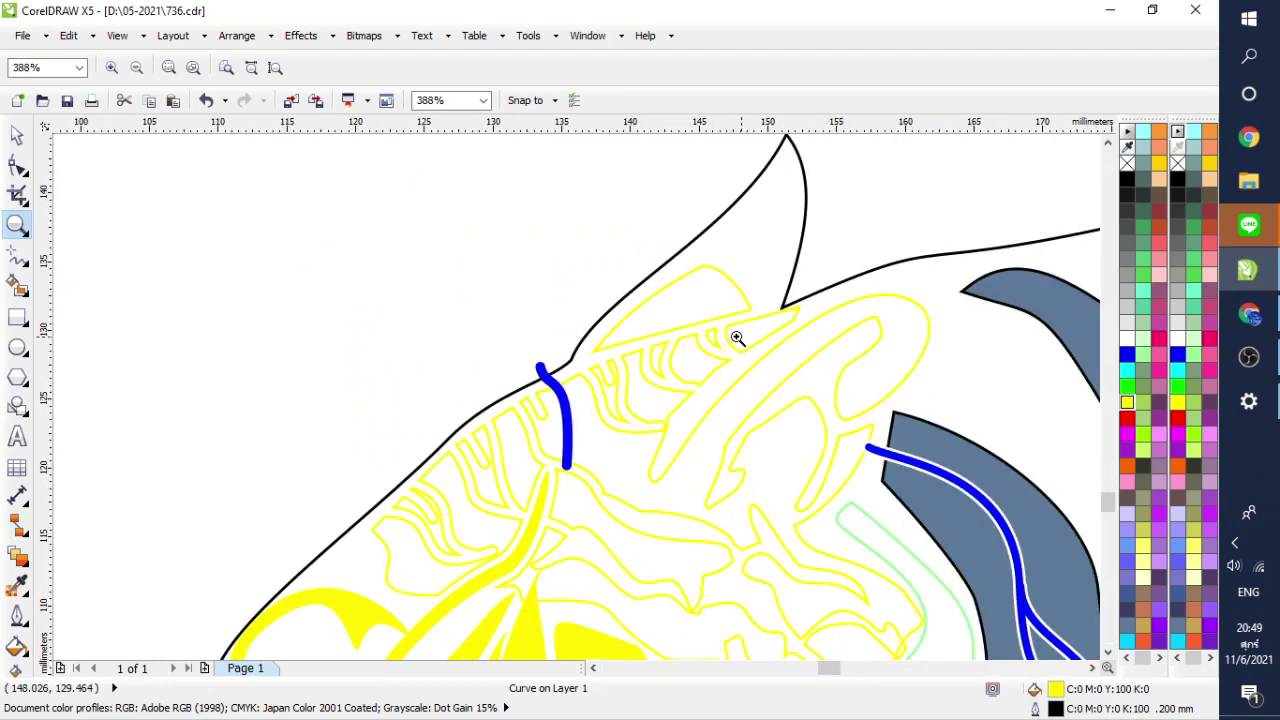
right_click(526, 344)
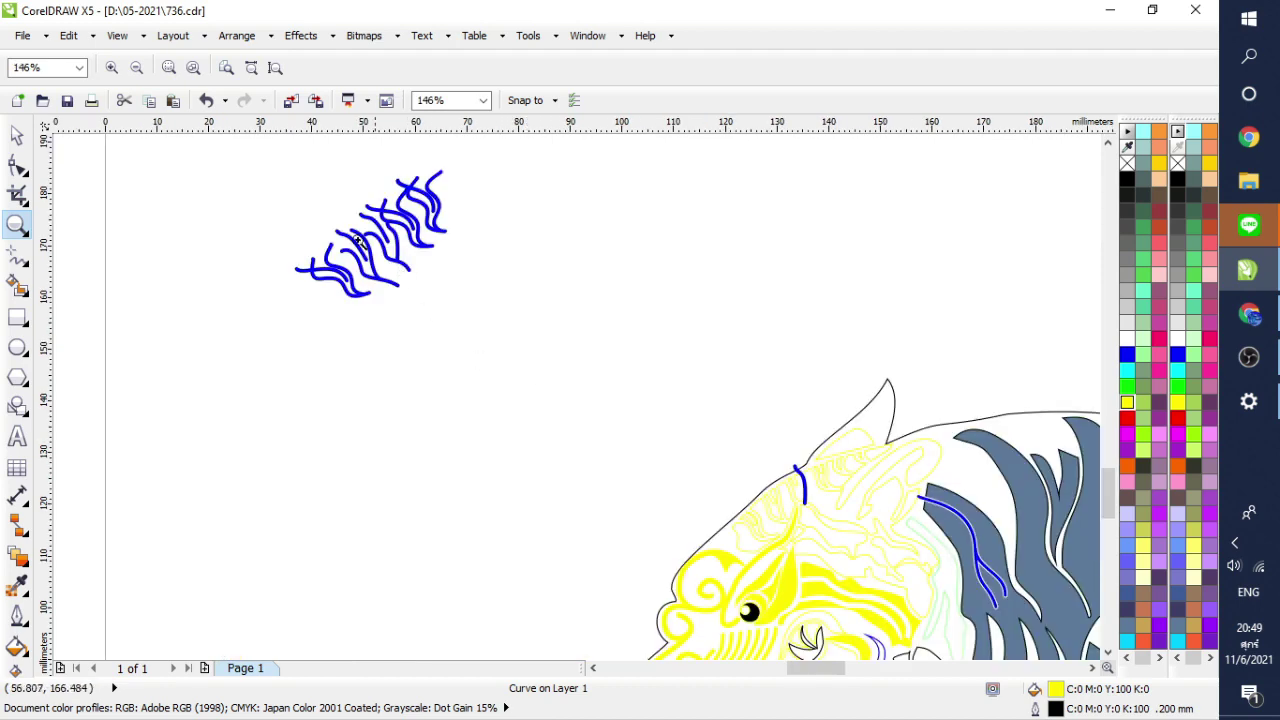
left_click(17, 135)
left_click_drag(215, 172, 504, 372)
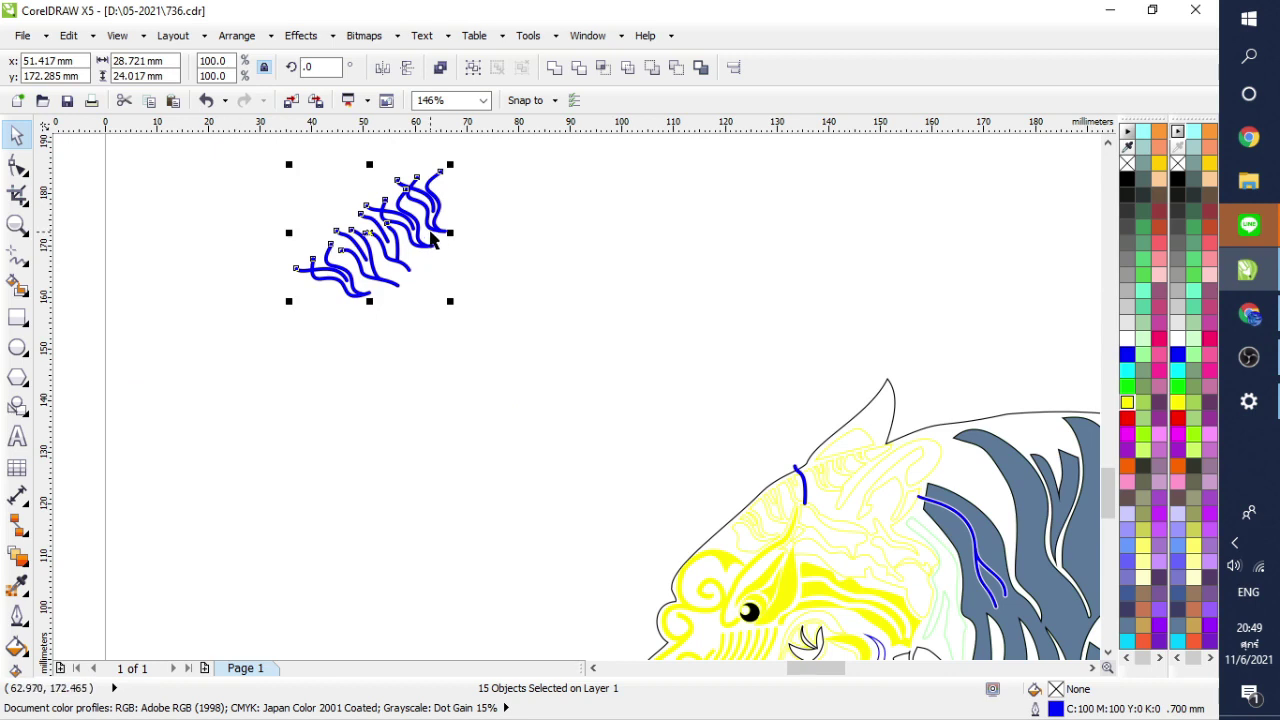
left_click_drag(432, 228, 842, 472)
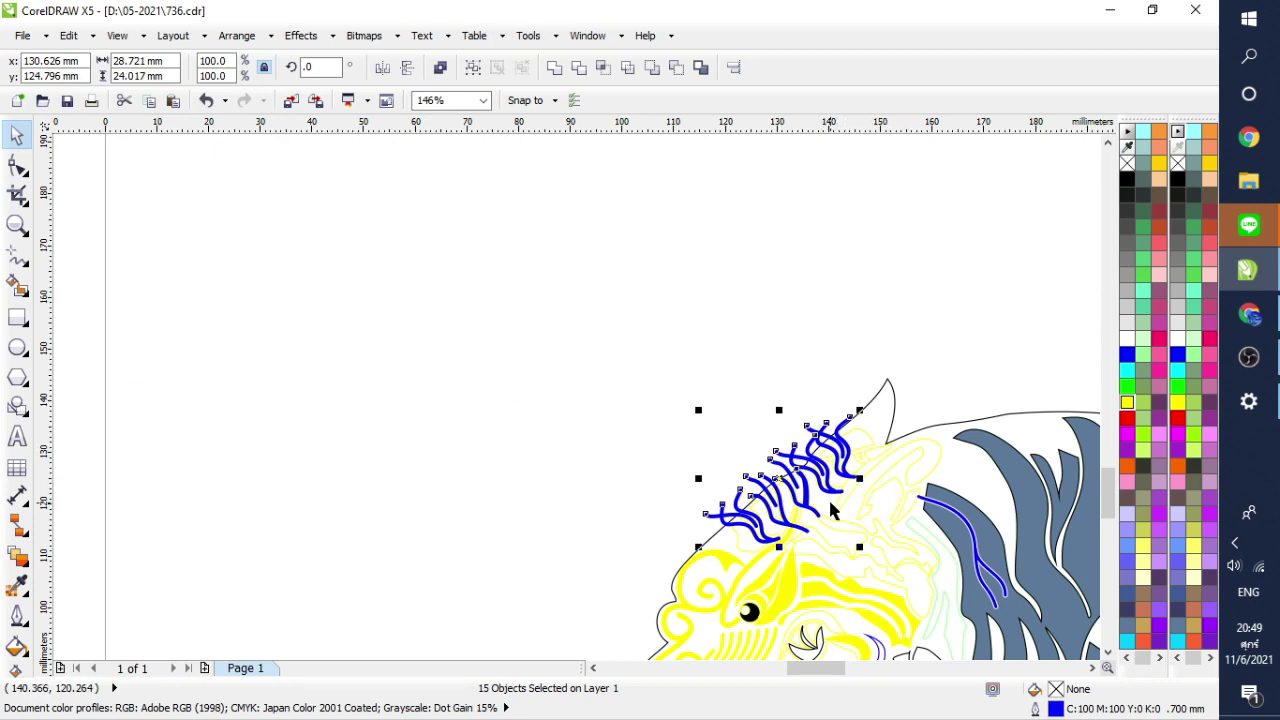
Step: Fill the branching forehead and ear shape with light green, C:40 M:0 Y:40 K:0, beneath the blue hair strokes
left_click(832, 508)
left_click(1128, 358)
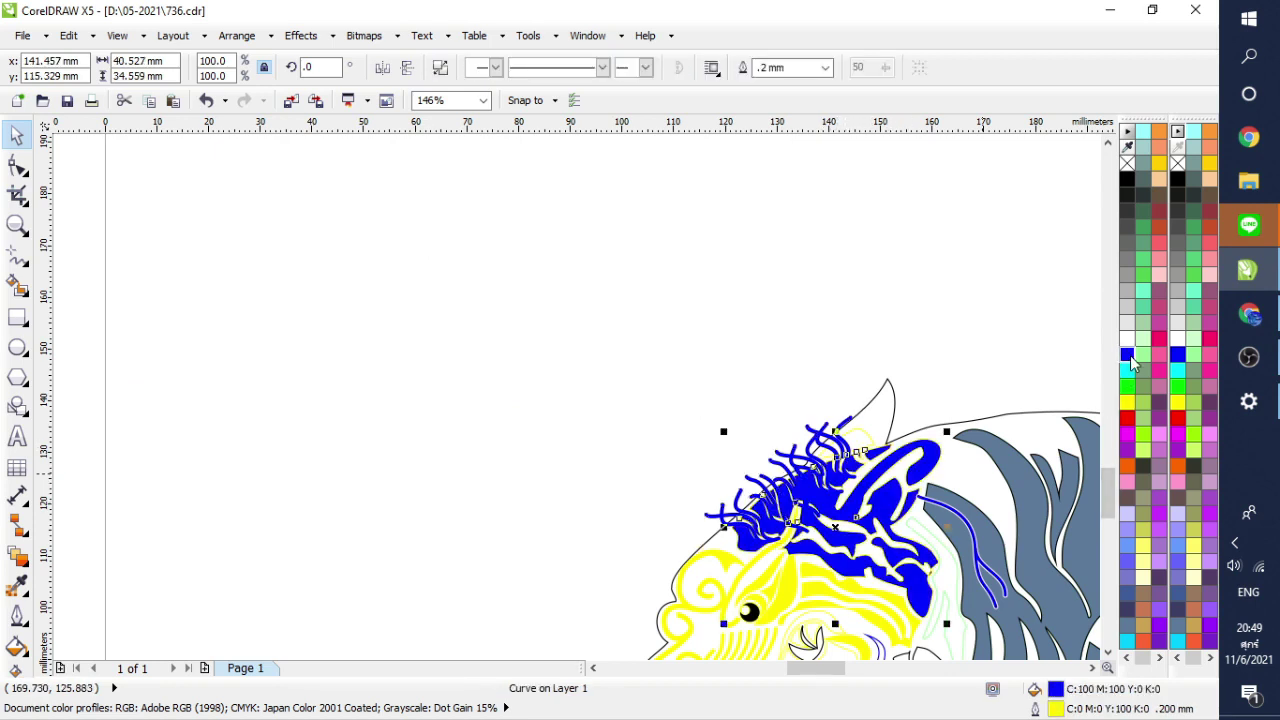
left_click(1143, 354)
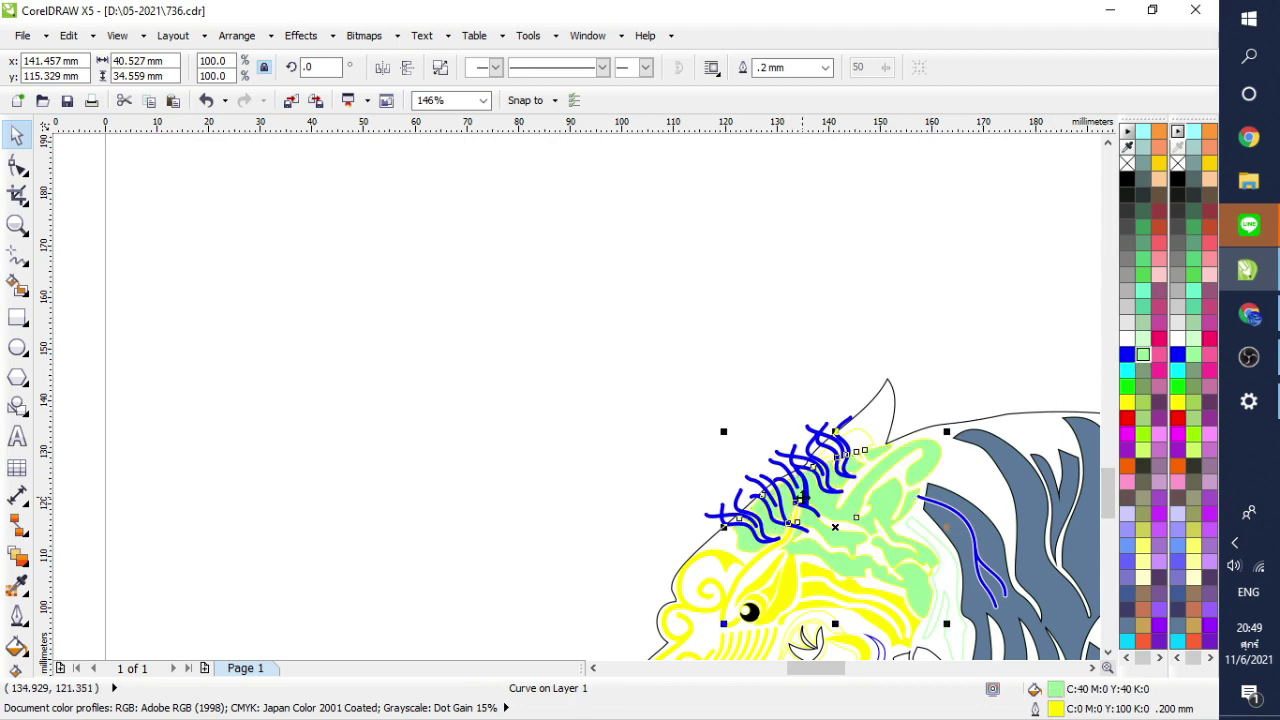
Step: Examine the blue hair strokes over the green forehead shape up close, then the coloured tiger as a whole
left_click(17, 225)
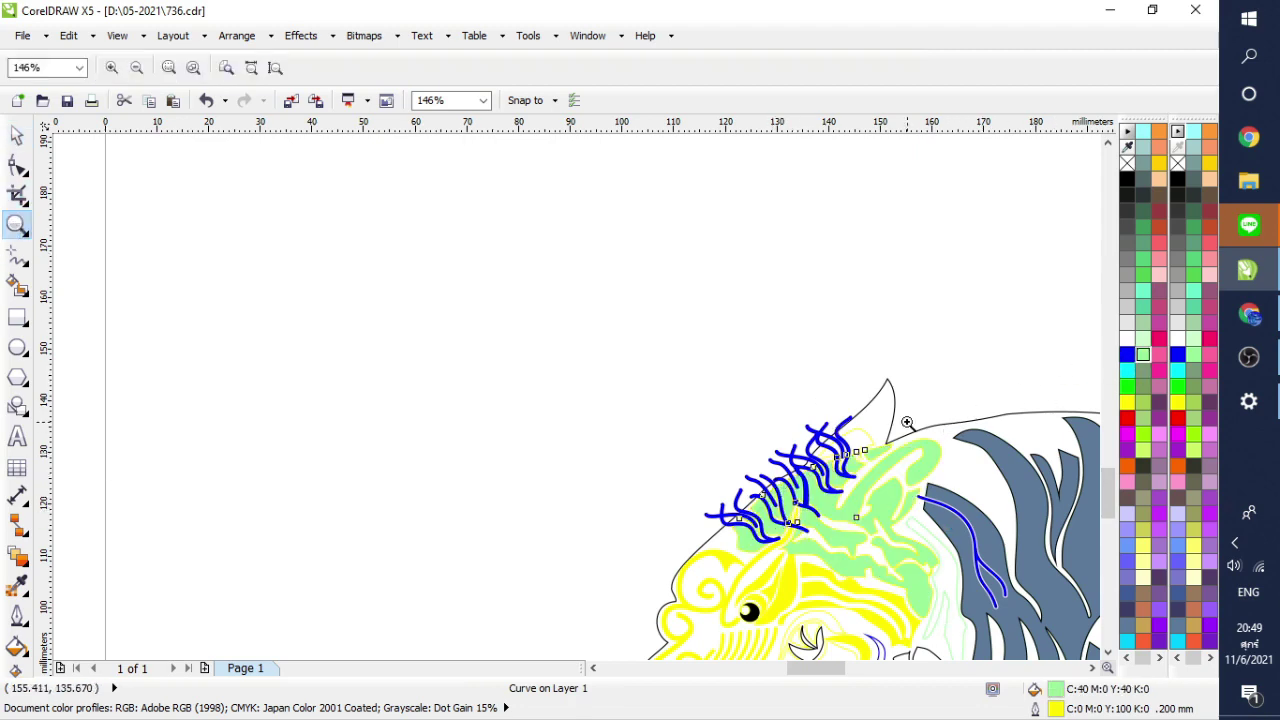
left_click_drag(912, 406, 686, 607)
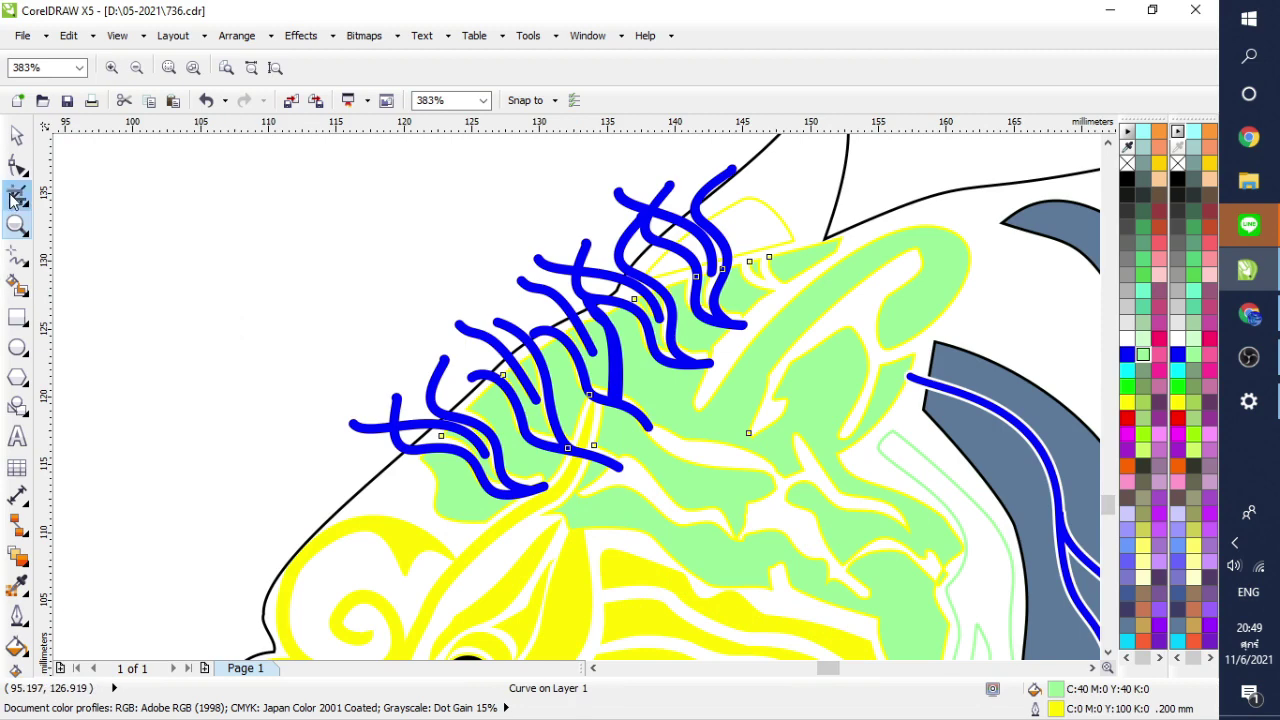
left_click(17, 135)
left_click(710, 214)
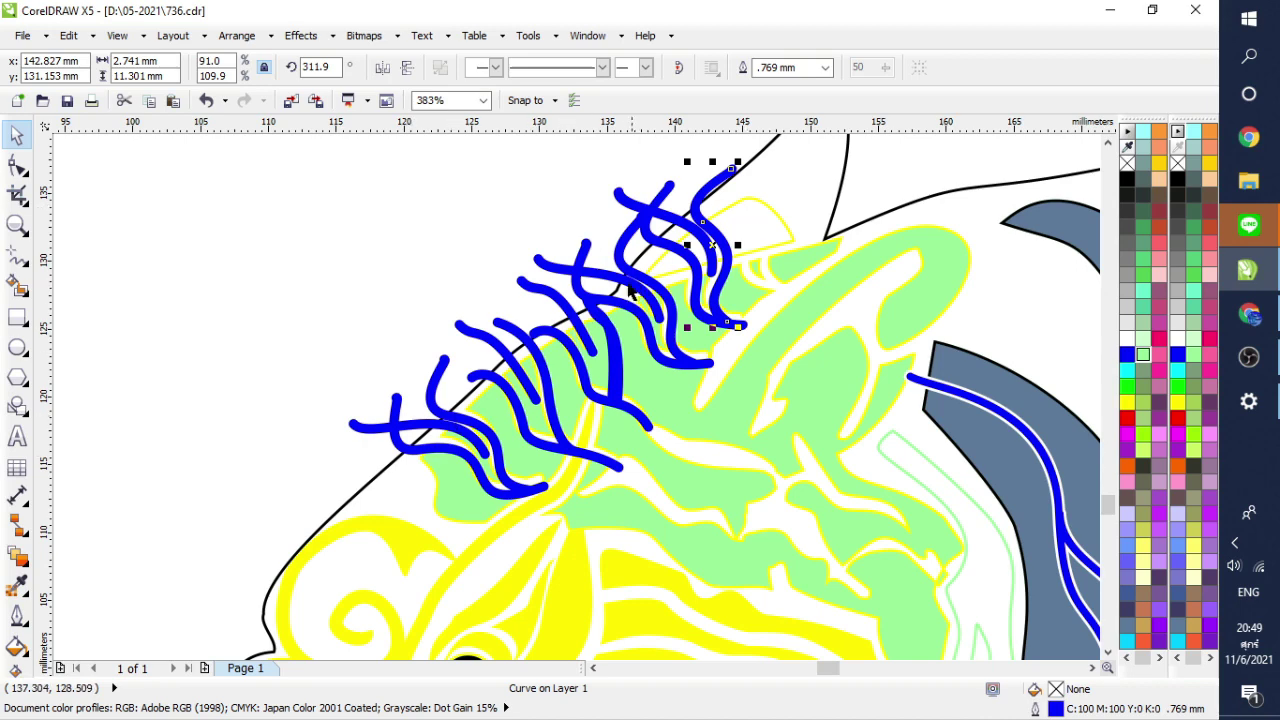
left_click(17, 227)
right_click(511, 242)
scroll(700, 400, "down", 2)
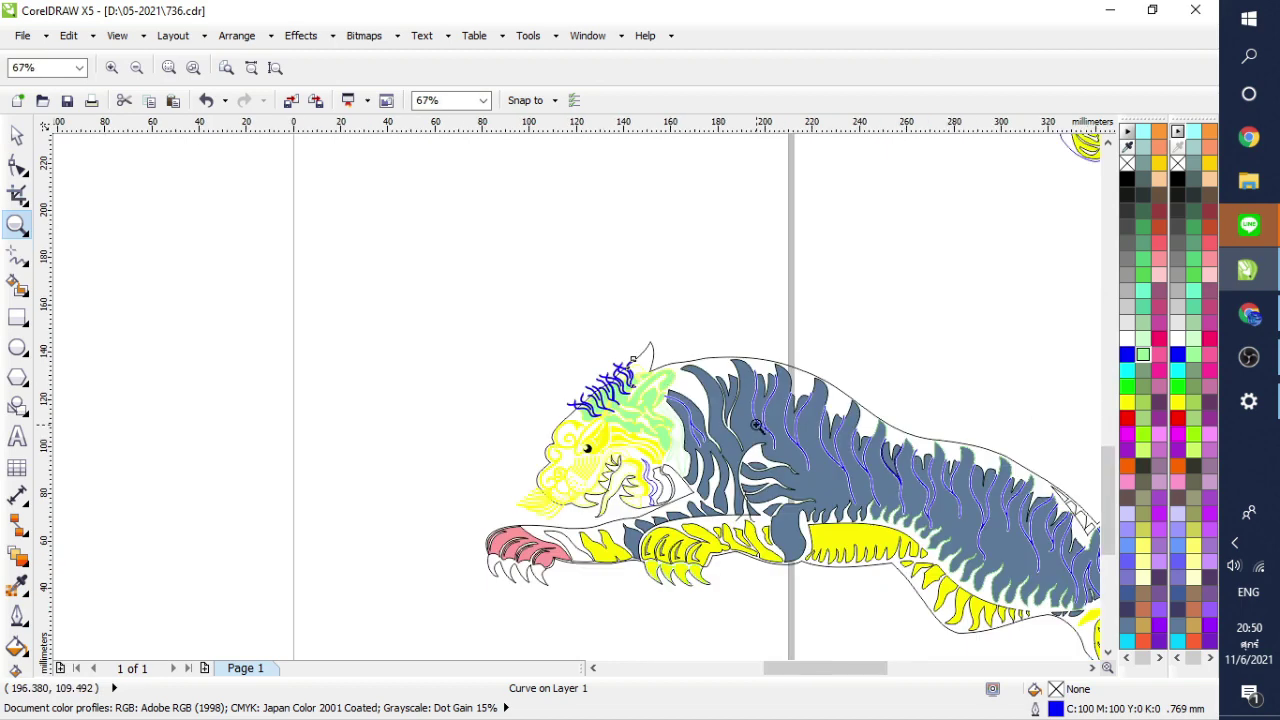
Step: Examine the head of the finished black tiger in the titled frame and inspect the separate pieces of its eye
scroll(752, 450, "down", 6)
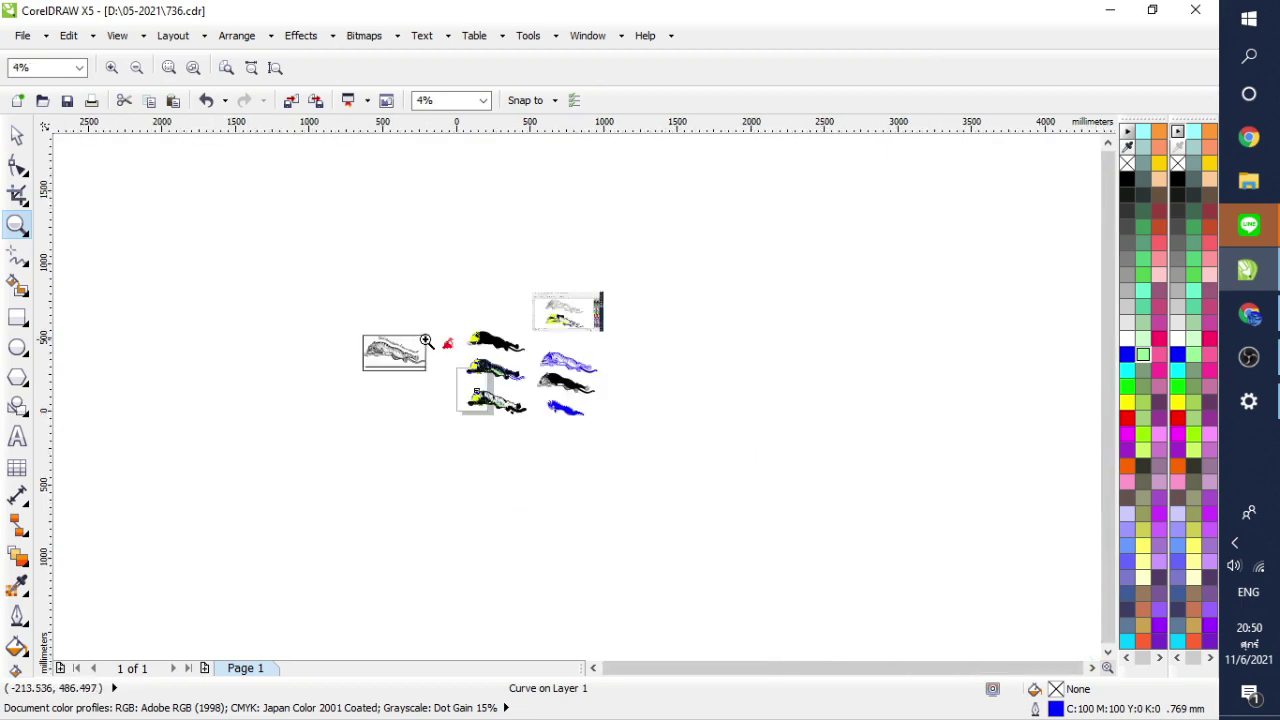
scroll(378, 356, "up", 6)
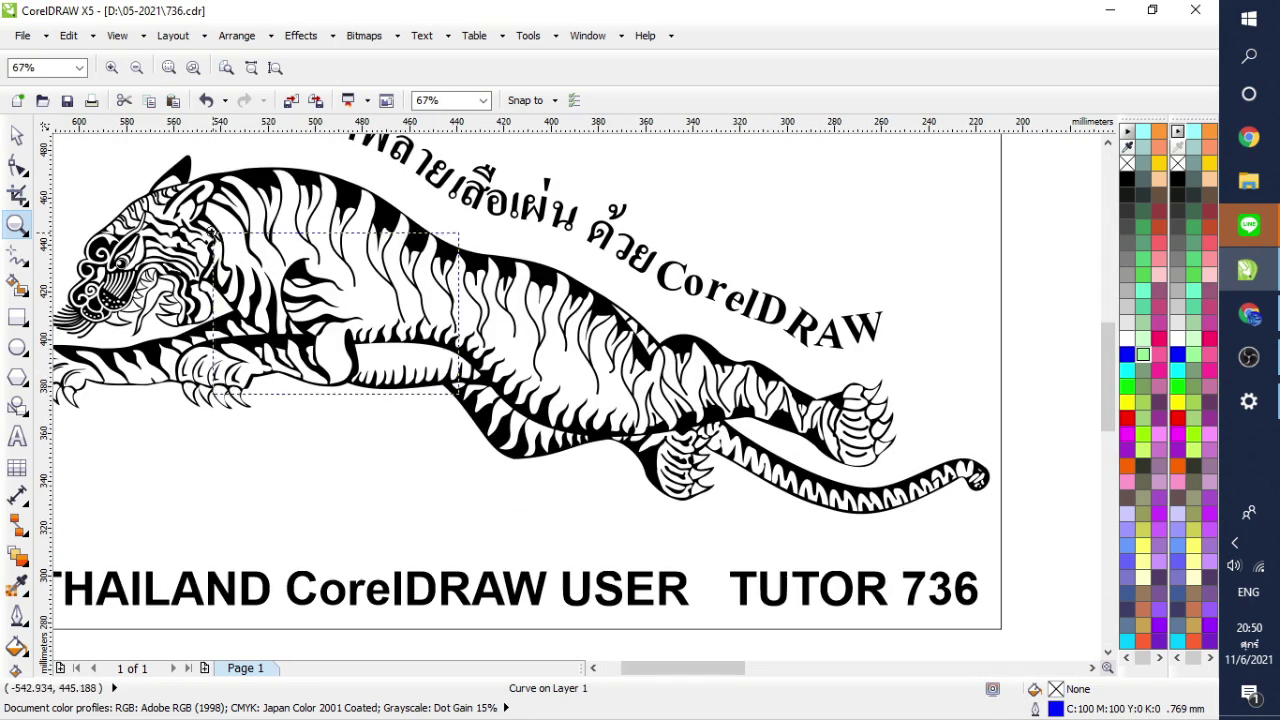
scroll(428, 390, "up", 3)
scroll(428, 388, "down", 3)
left_click_drag(80, 186, 228, 344)
left_click_drag(286, 240, 830, 542)
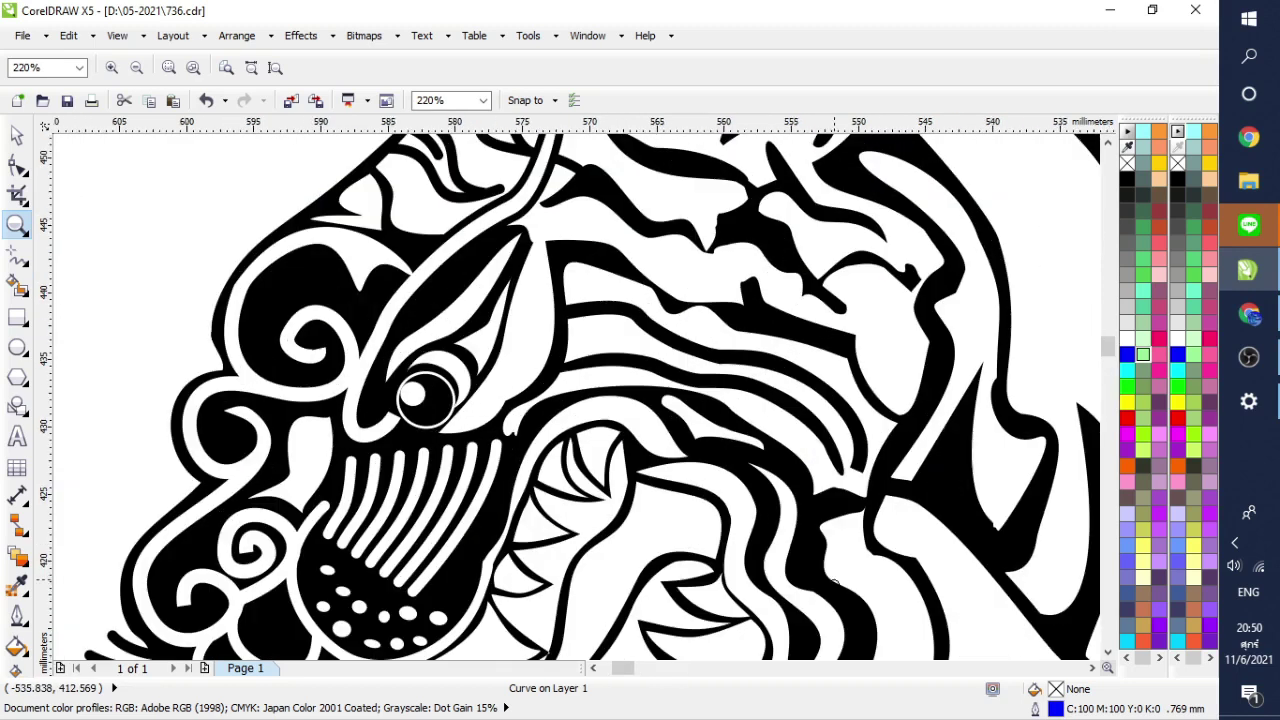
left_click(20, 133)
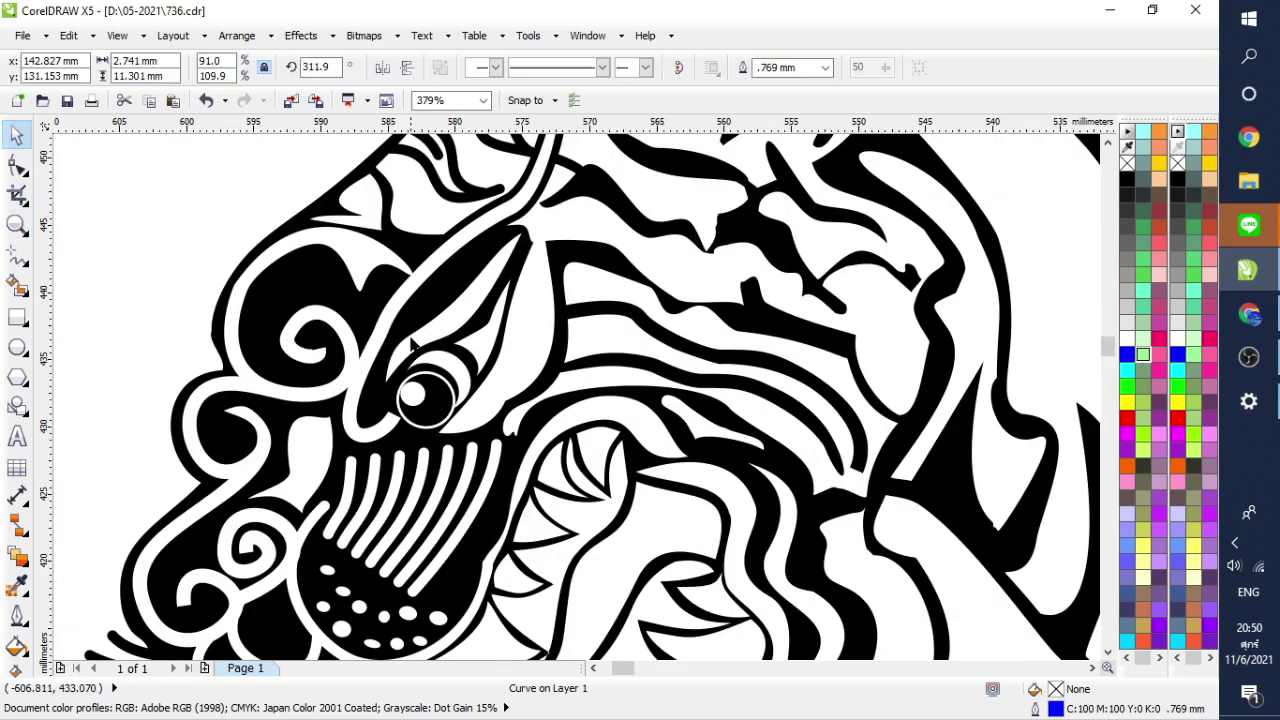
left_click(449, 367)
left_click(419, 391)
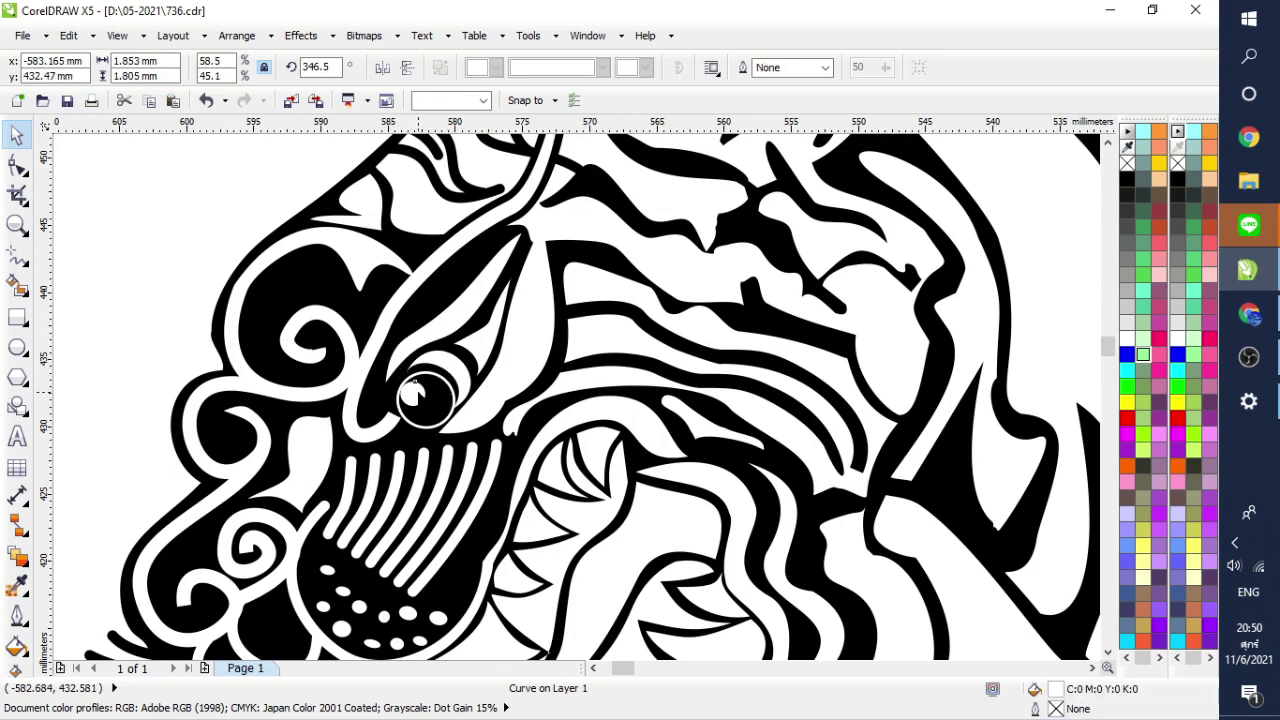
left_click(422, 384)
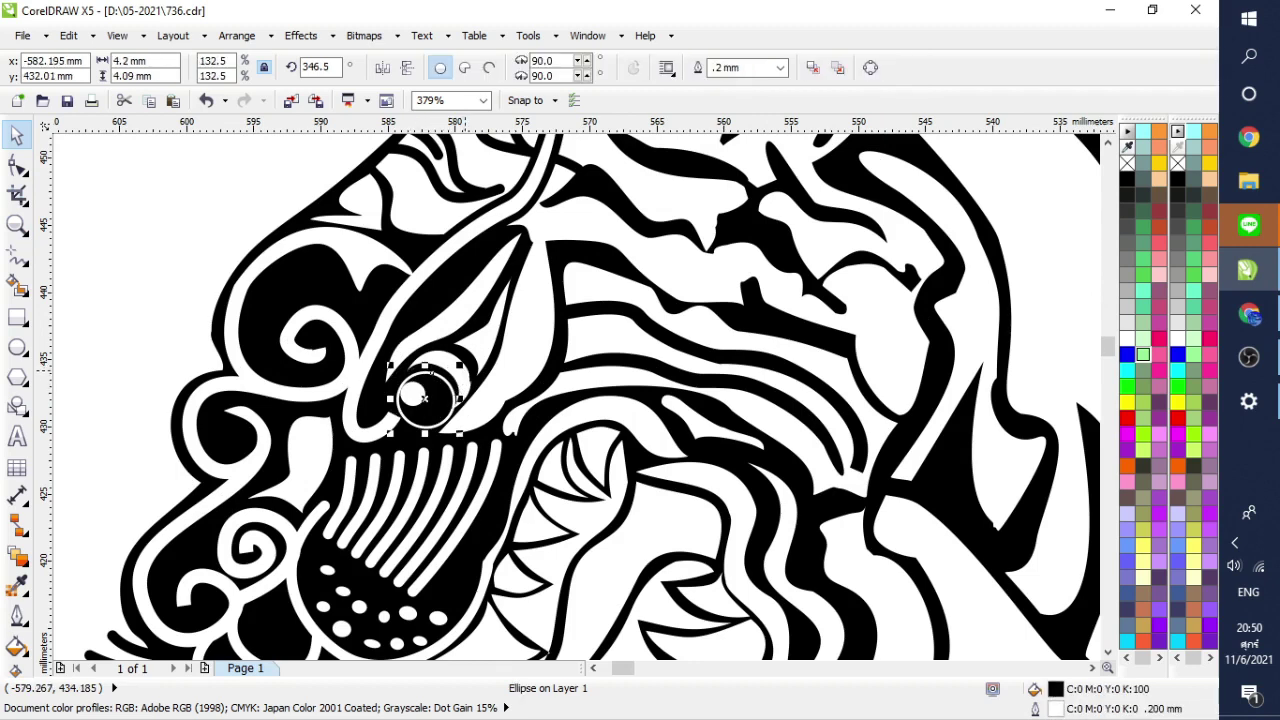
left_click(478, 336)
left_click(465, 303)
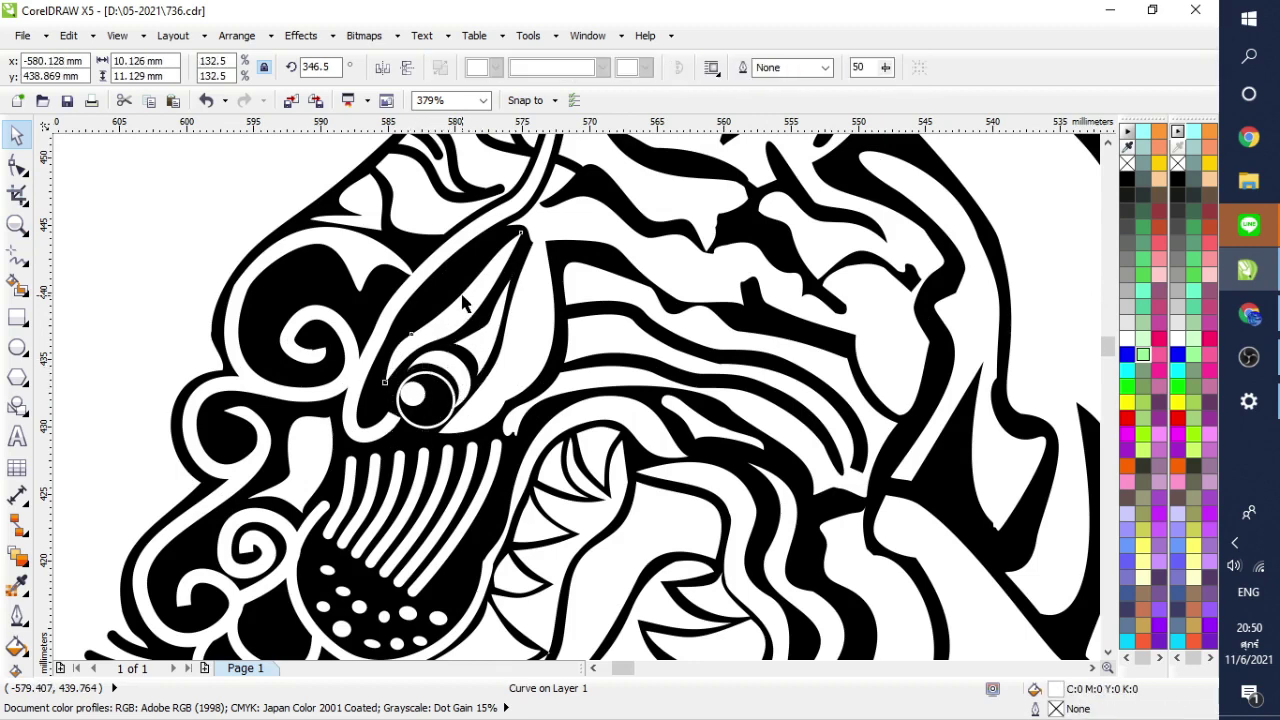
Step: Fill the finished tiger's curled face line with turquoise, C:60 M:0 Y:20 K:0, and its black body shape with C:0 M:100 Y:60 K:0
left_click(333, 244)
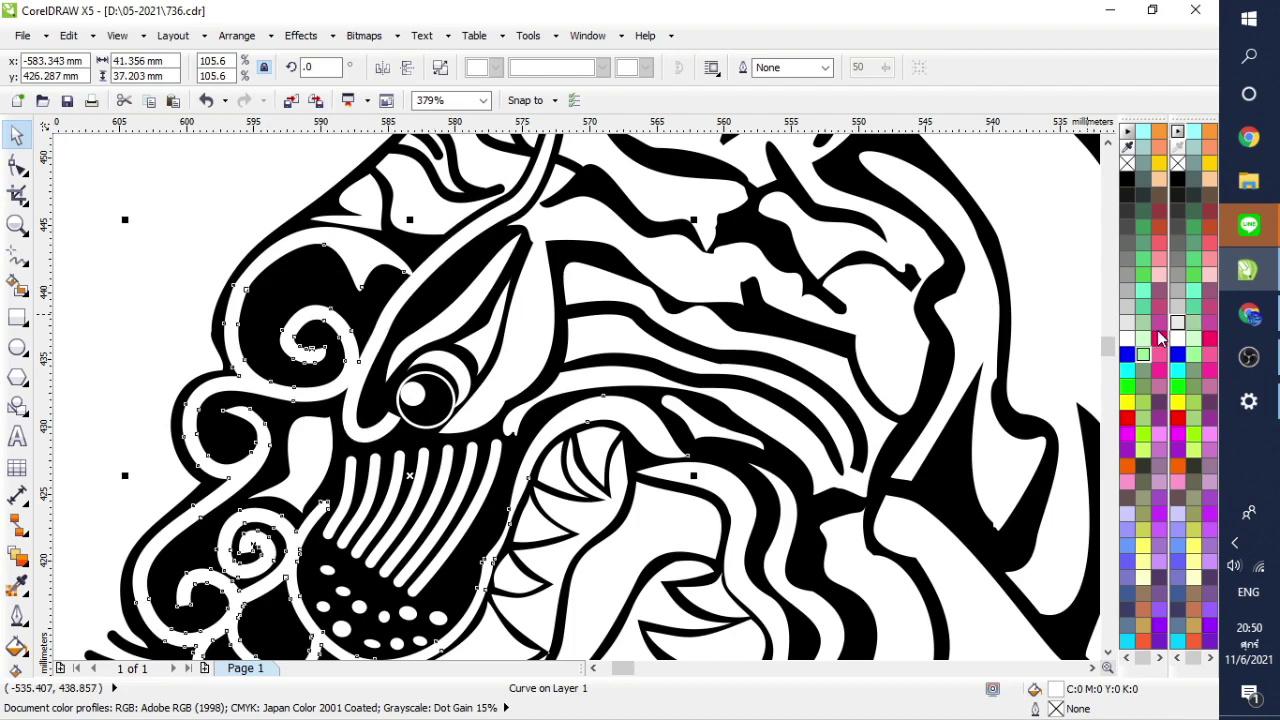
left_click(1143, 291)
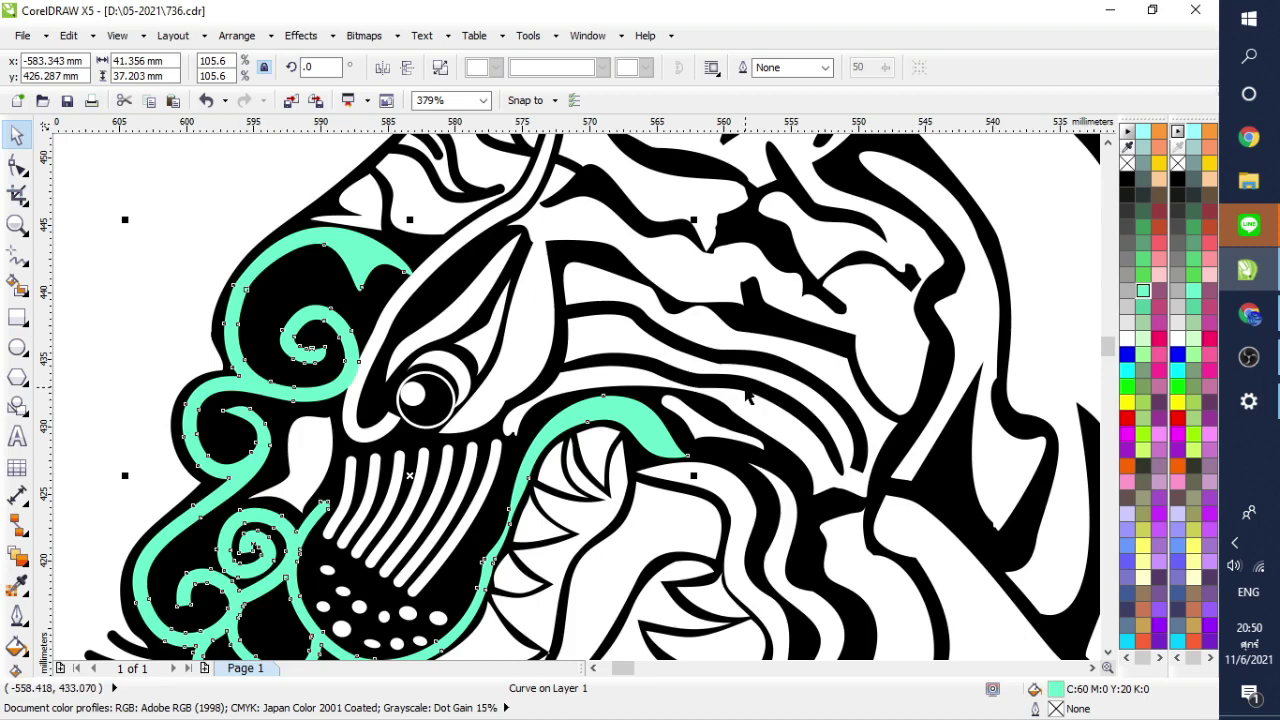
left_click(685, 494)
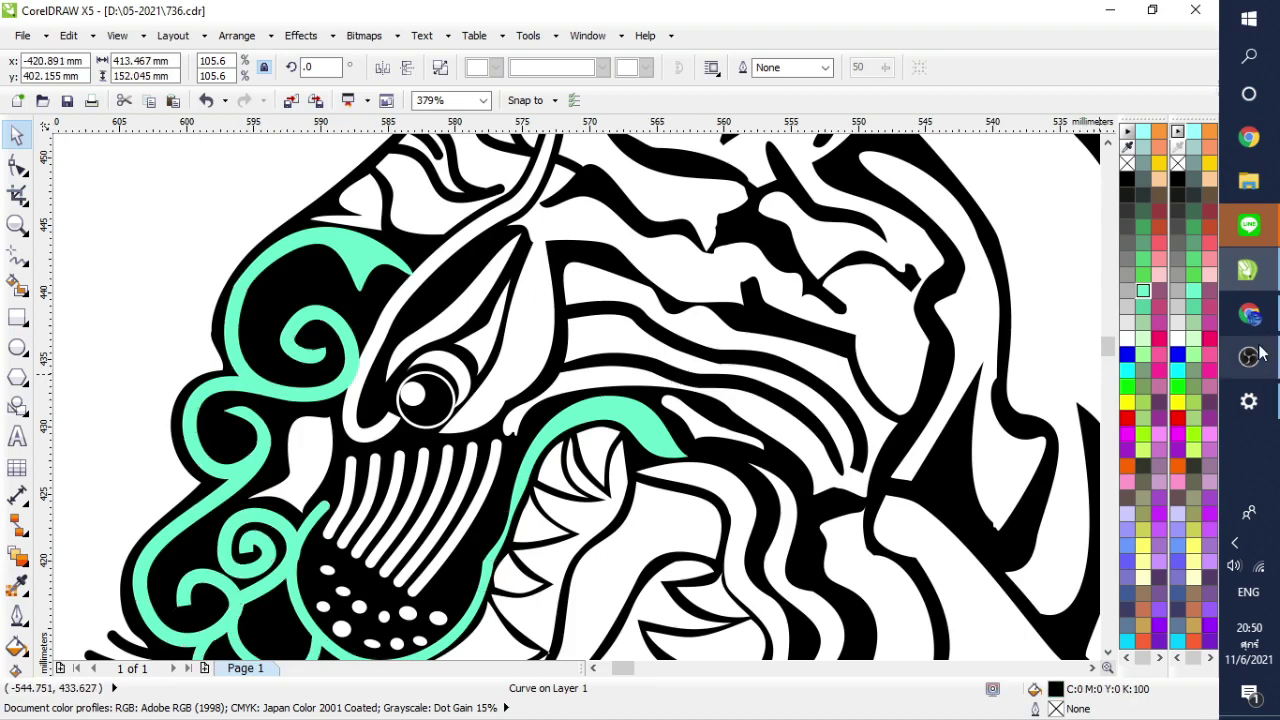
left_click(1158, 340)
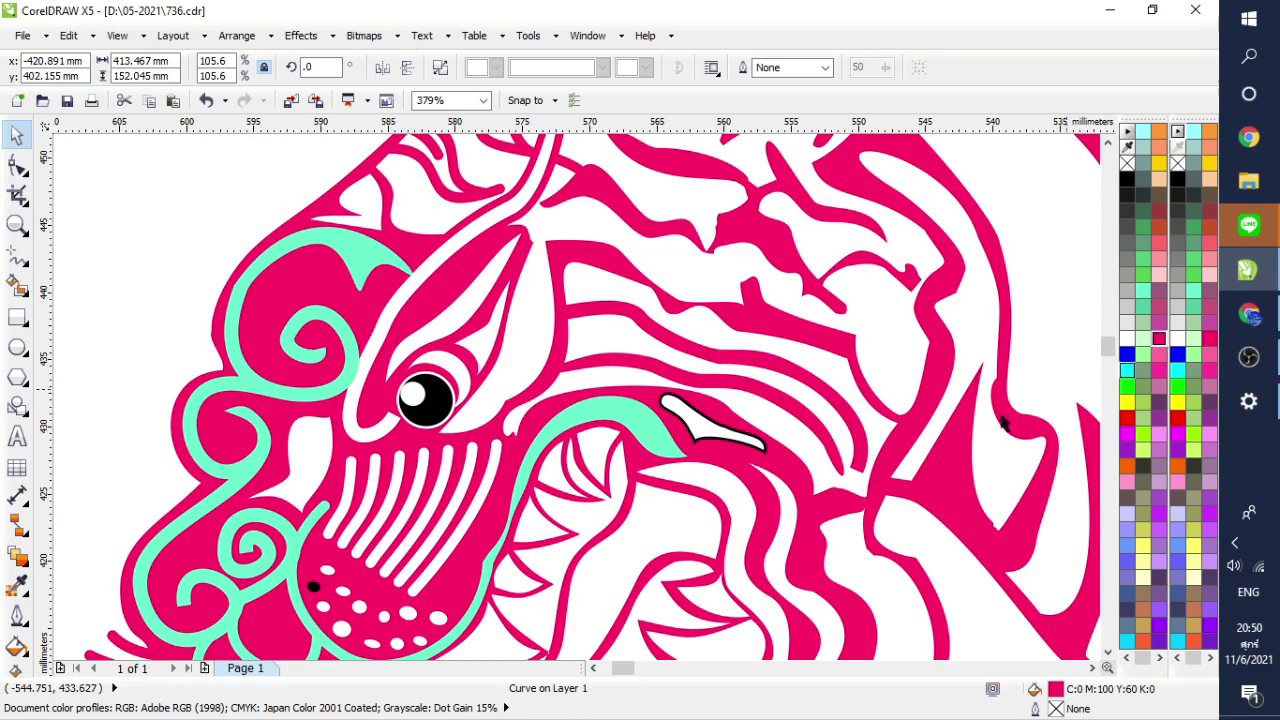
Step: Undo the last two colour fills on the finished tiger
left_click(17, 224)
scroll(678, 270, "down", 4)
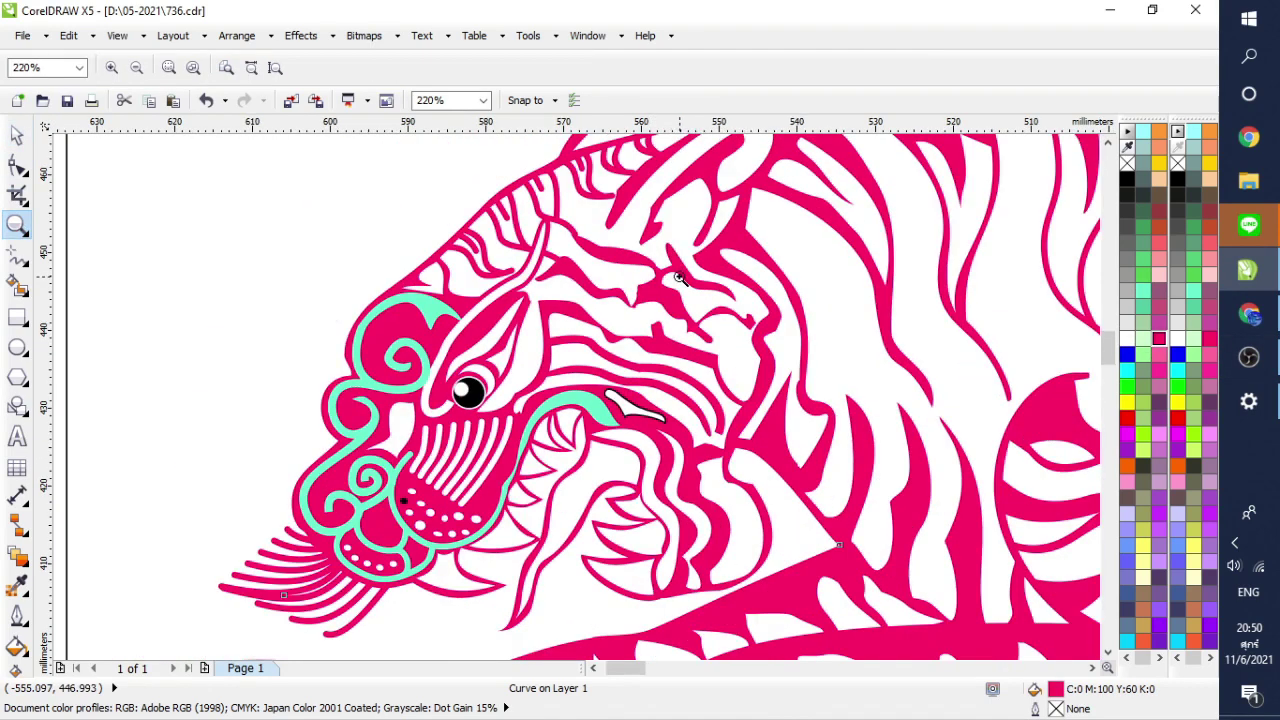
left_click(205, 100)
left_click(205, 100)
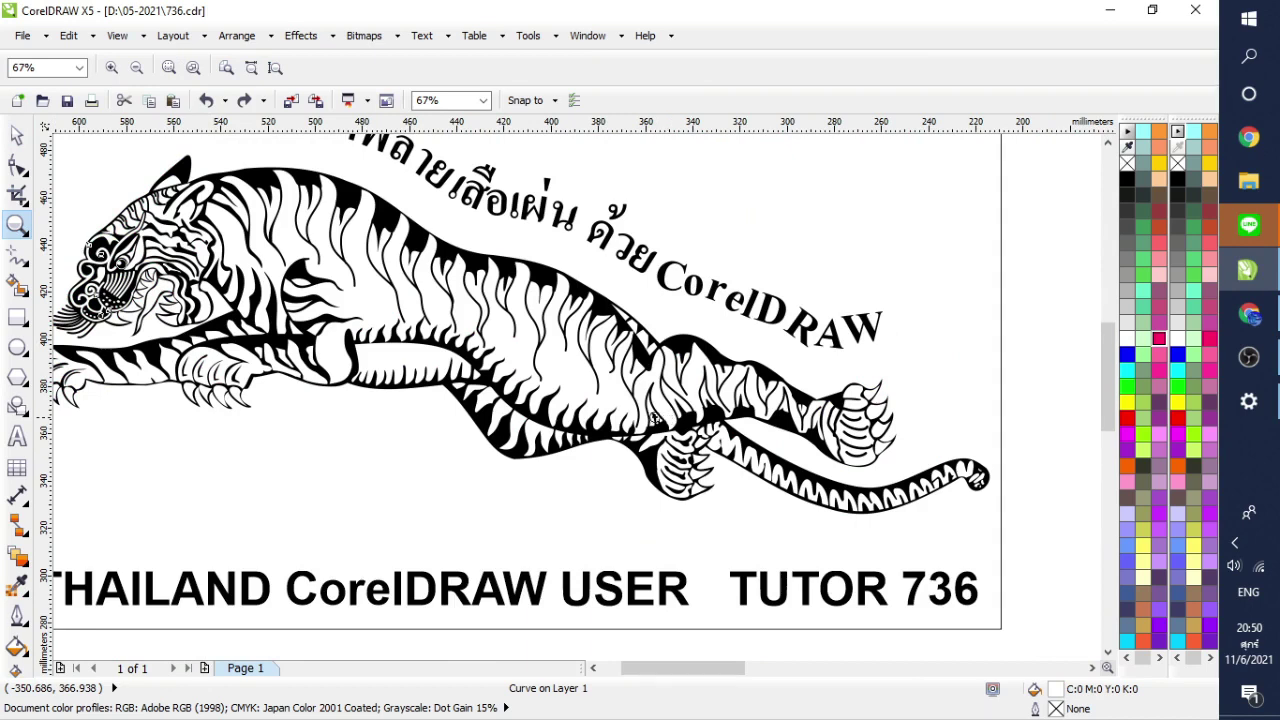
left_click(33, 36)
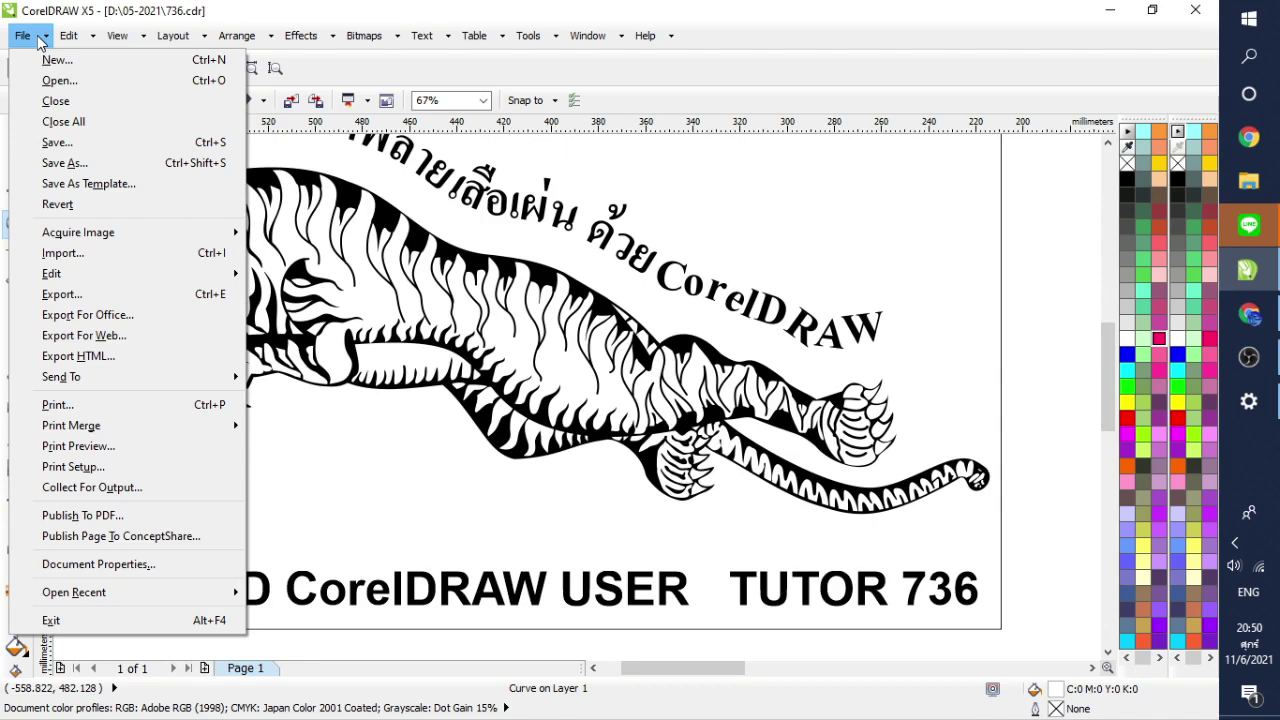
mouse_move(68, 36)
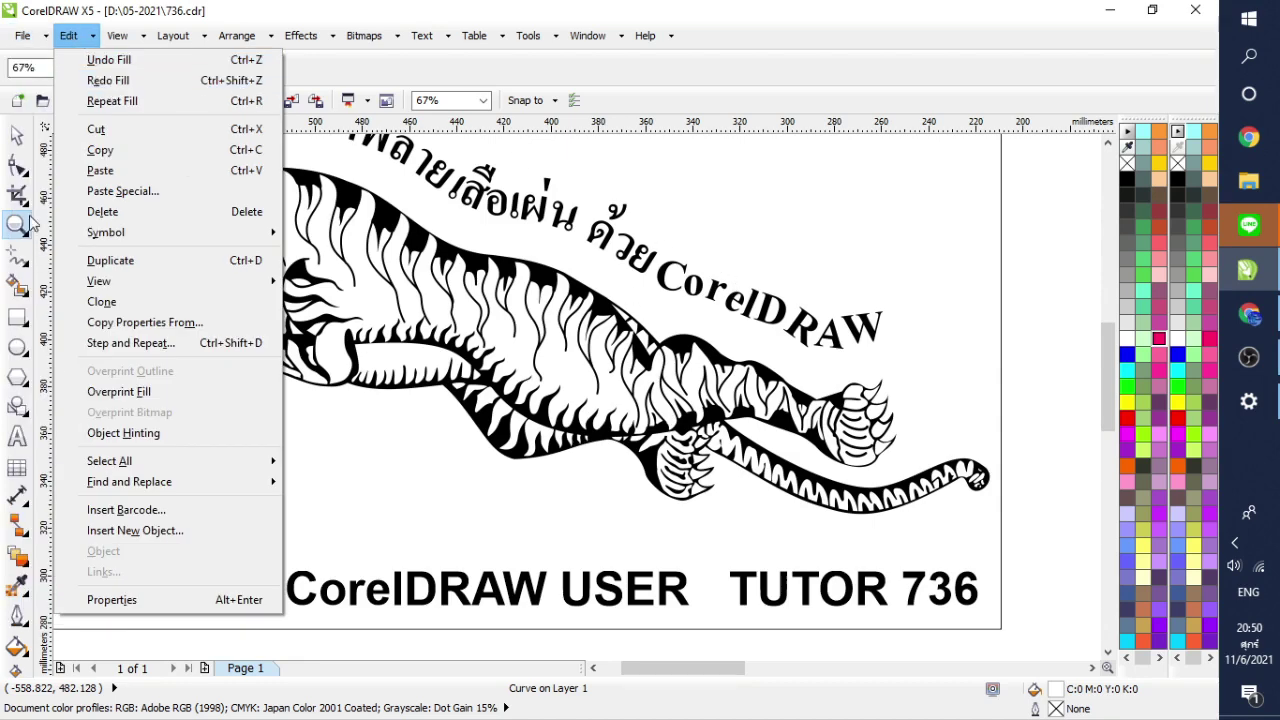
left_click(30, 222)
Step: Examine the belly stripes on the coloured tiger with the blue outline, and the belly, hind legs and tail of the finished black tiger
scroll(731, 340, "down", 5)
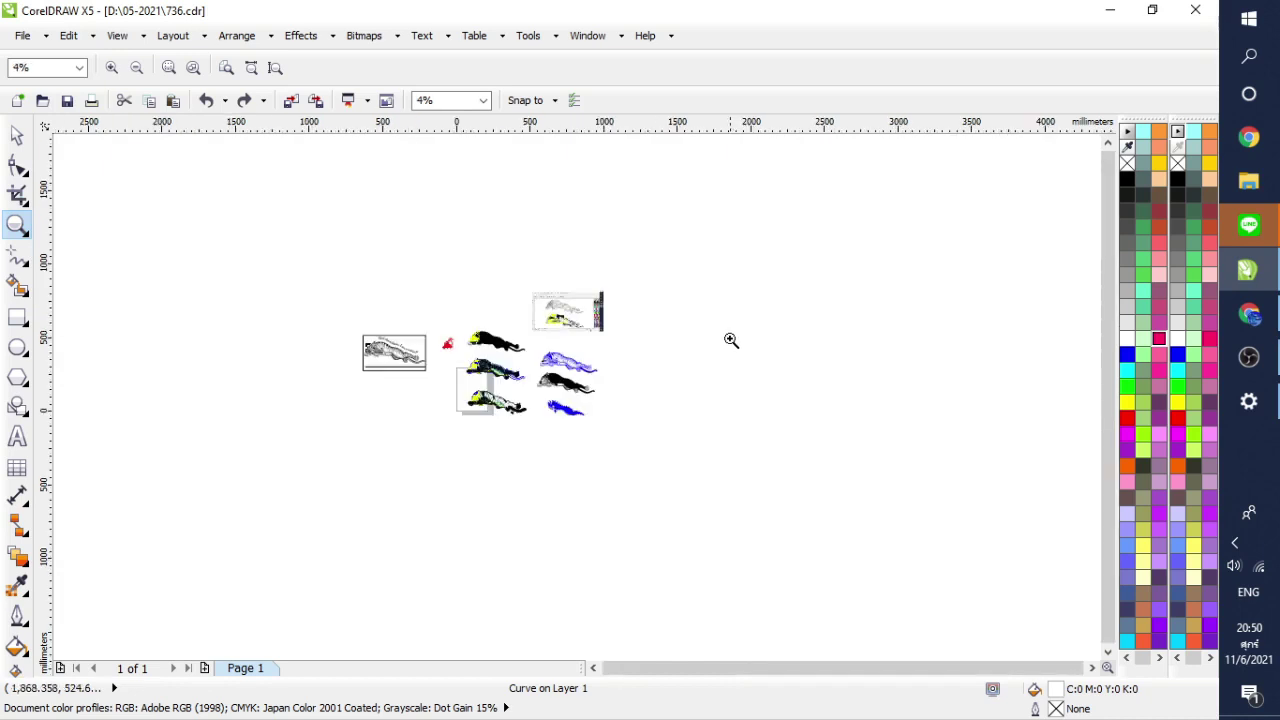
left_click_drag(596, 331, 463, 419)
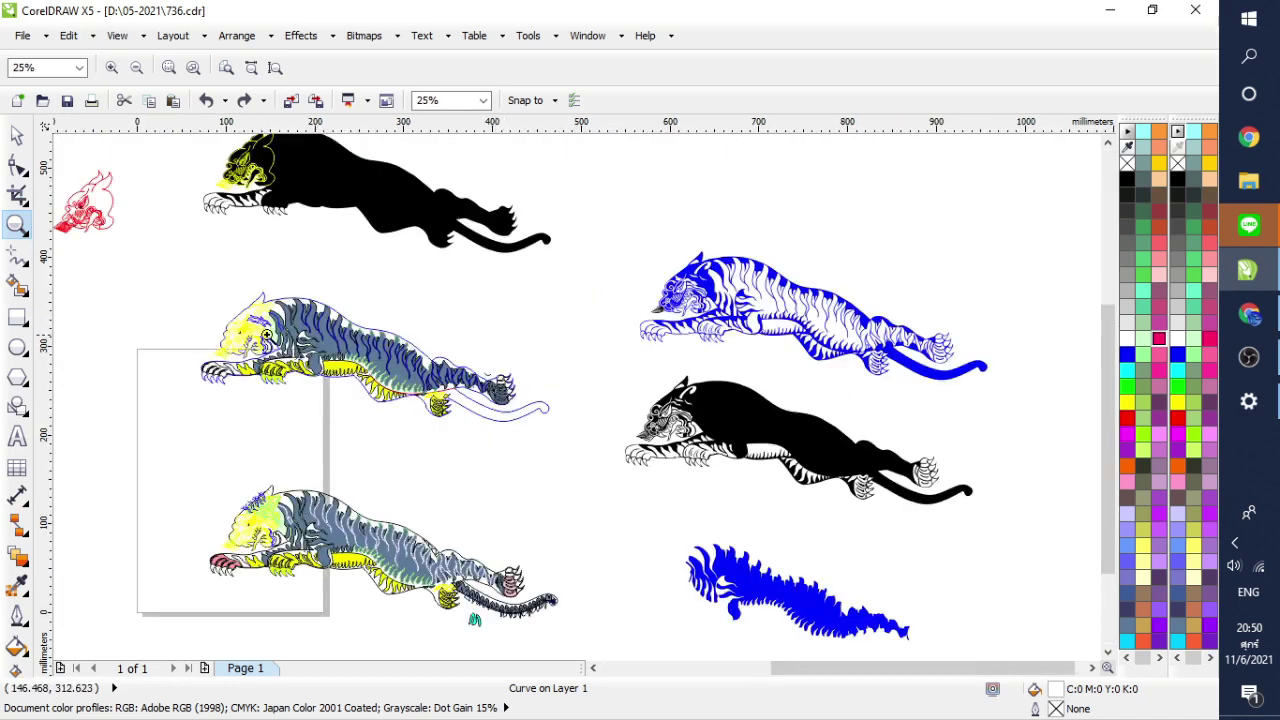
left_click_drag(650, 410, 759, 474)
right_click(557, 400)
left_click_drag(313, 389, 408, 422)
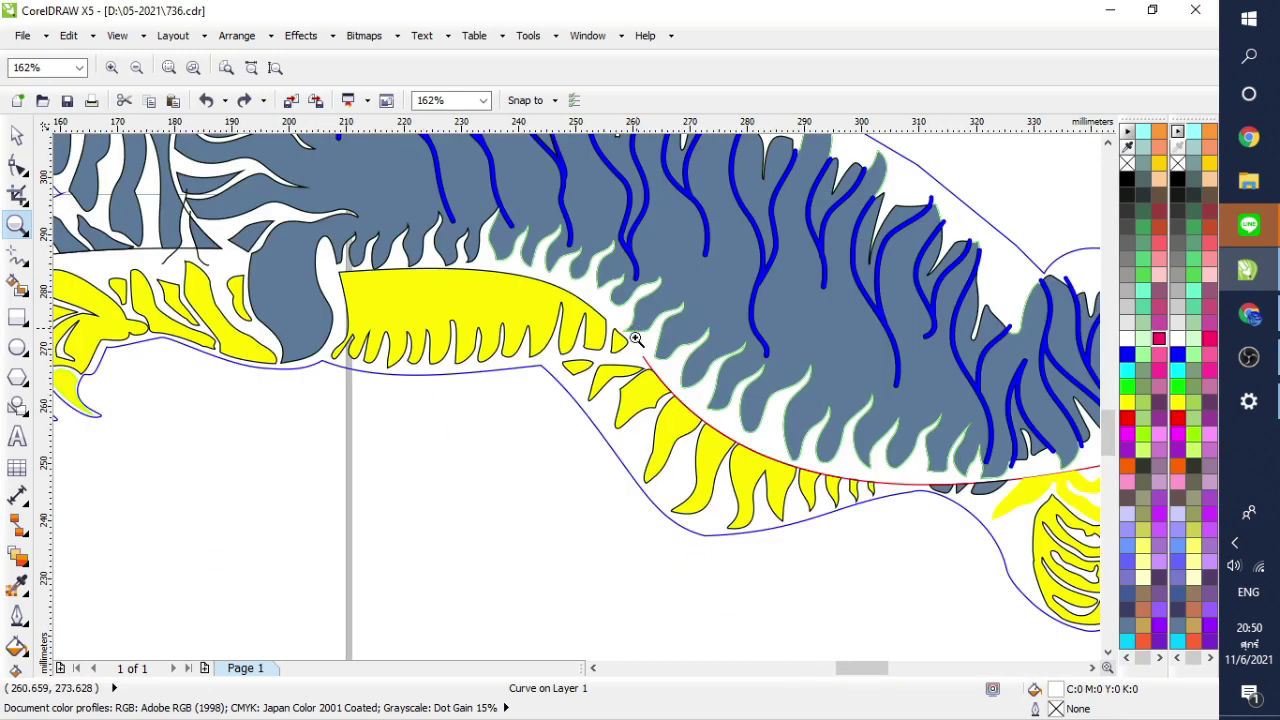
left_click_drag(636, 340, 752, 472)
right_click(582, 430)
key("F4")
key("F3")
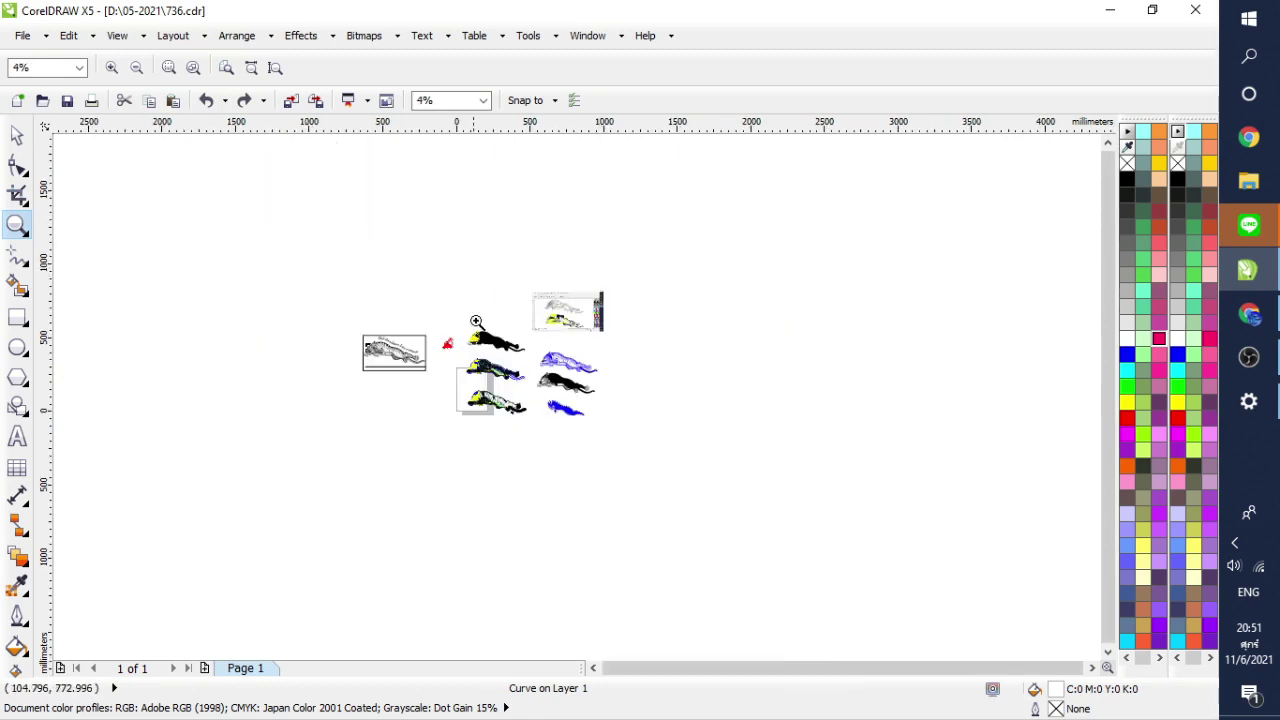
scroll(401, 360, "up", 7)
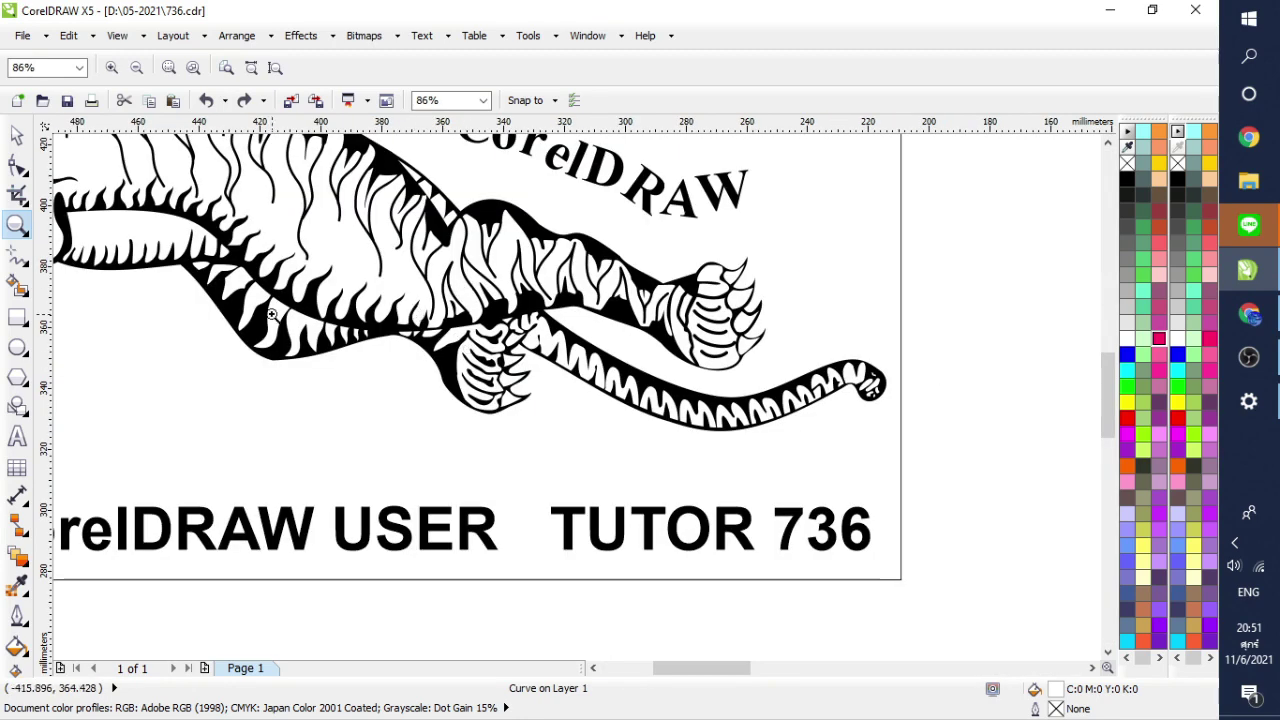
left_click_drag(177, 231, 683, 420)
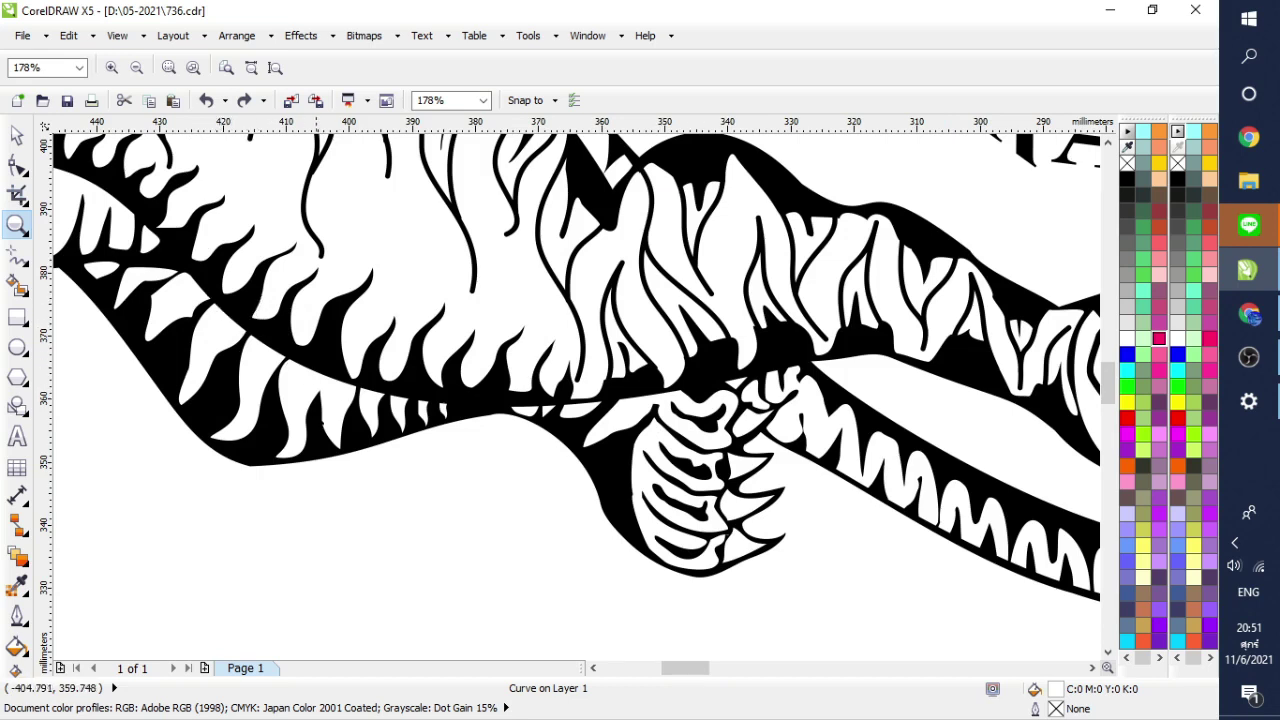
scroll(556, 437, "down", 2)
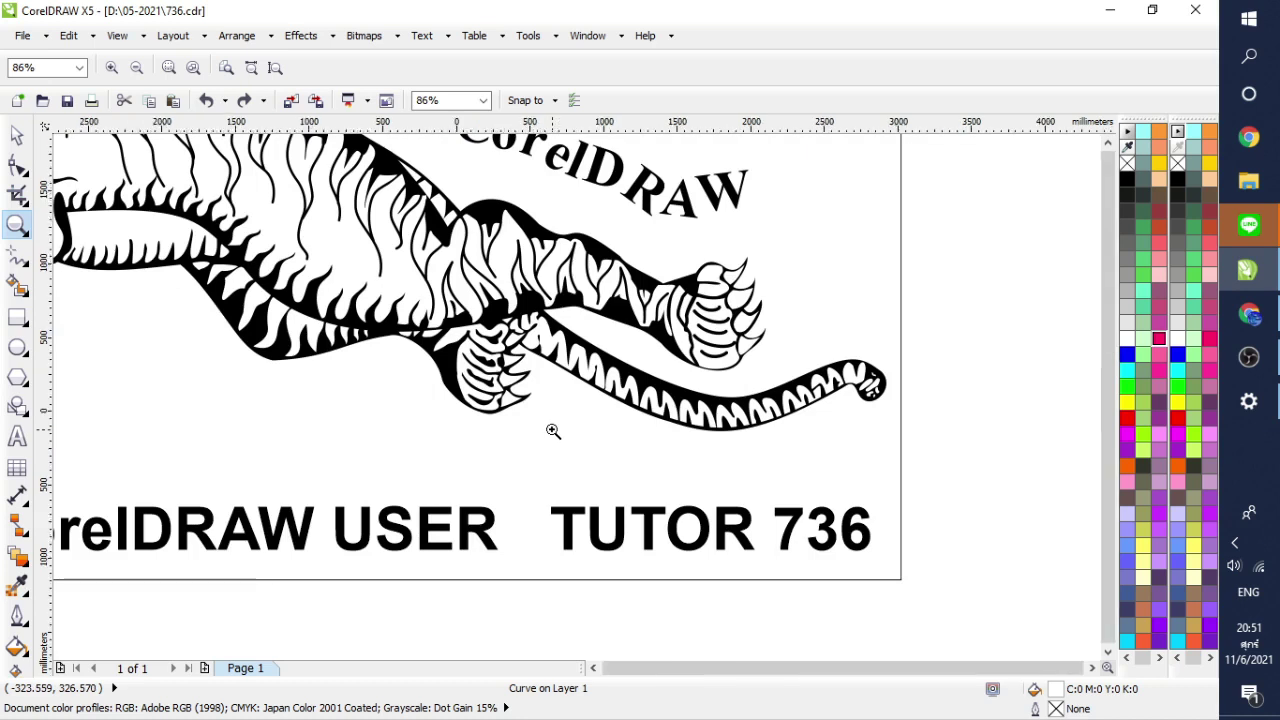
scroll(551, 429, "down", 7)
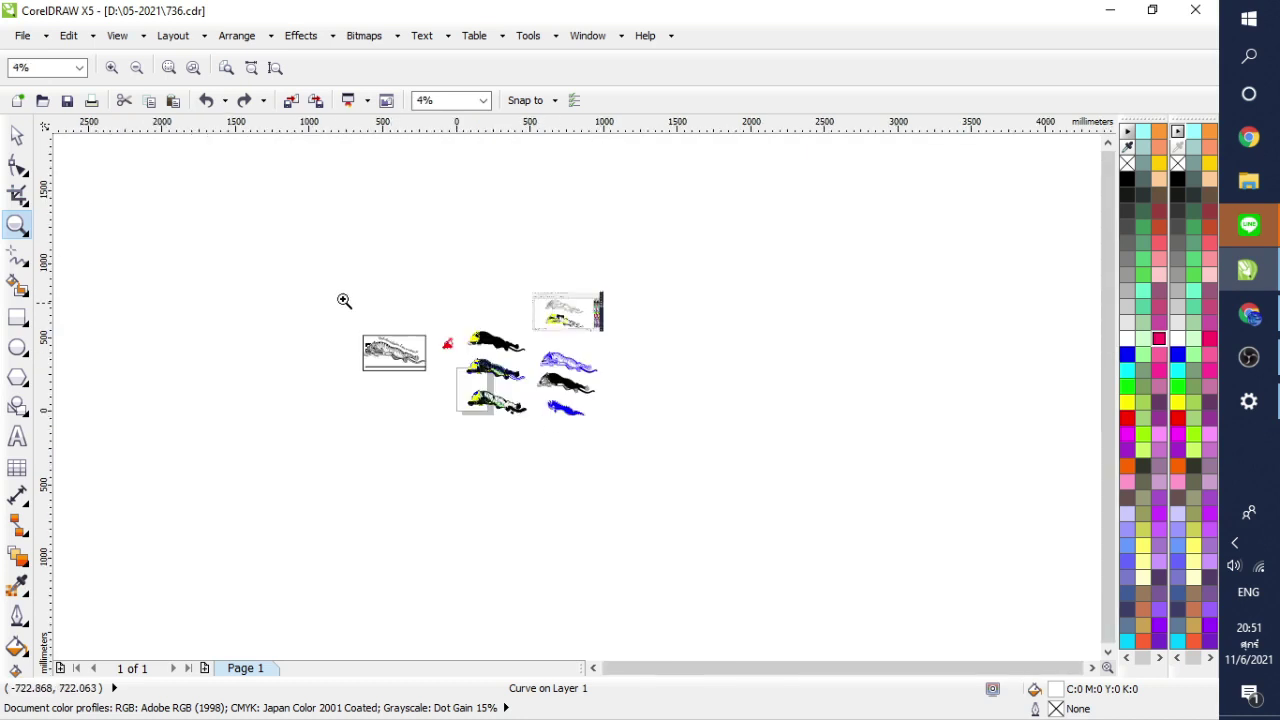
Step: Save the tiger drawing file 736.cdr
left_click(22, 36)
left_click(76, 146)
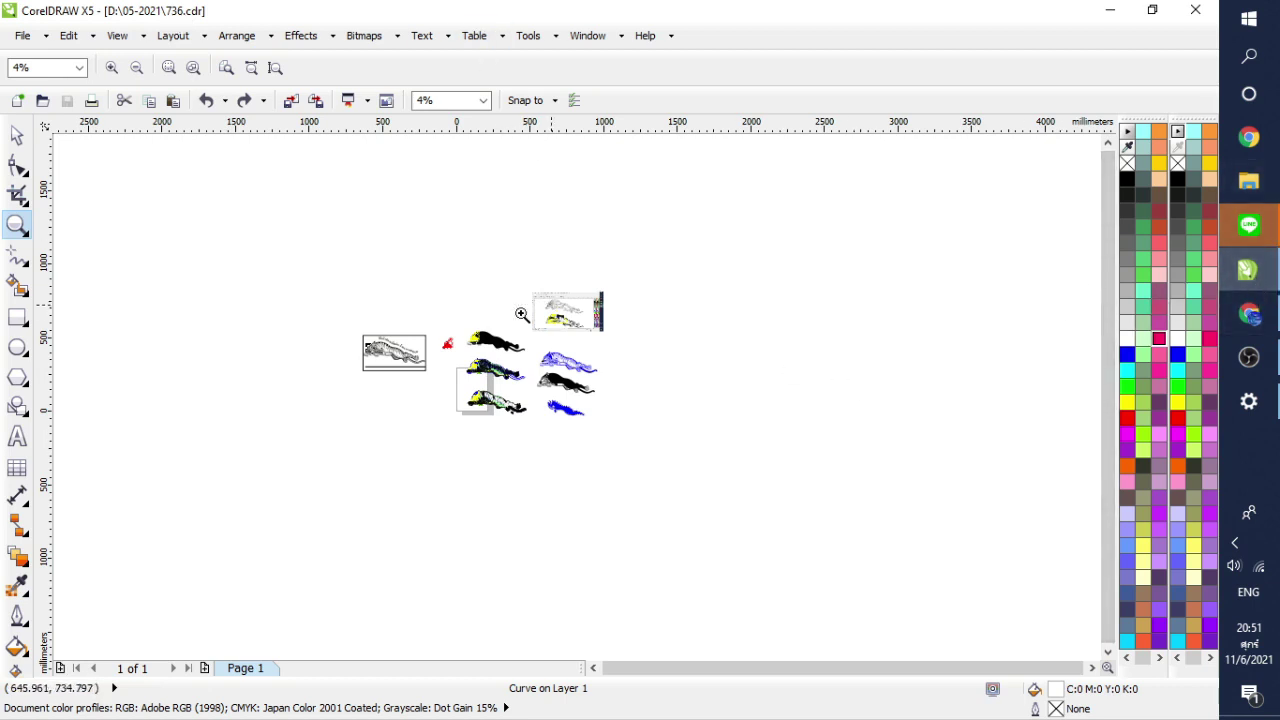
Step: Review the overall layout of the tiger drawings, and switch to Google Chrome to view the tiger picture posted on Facebook
left_click(16, 228)
left_click_drag(346, 274, 648, 457)
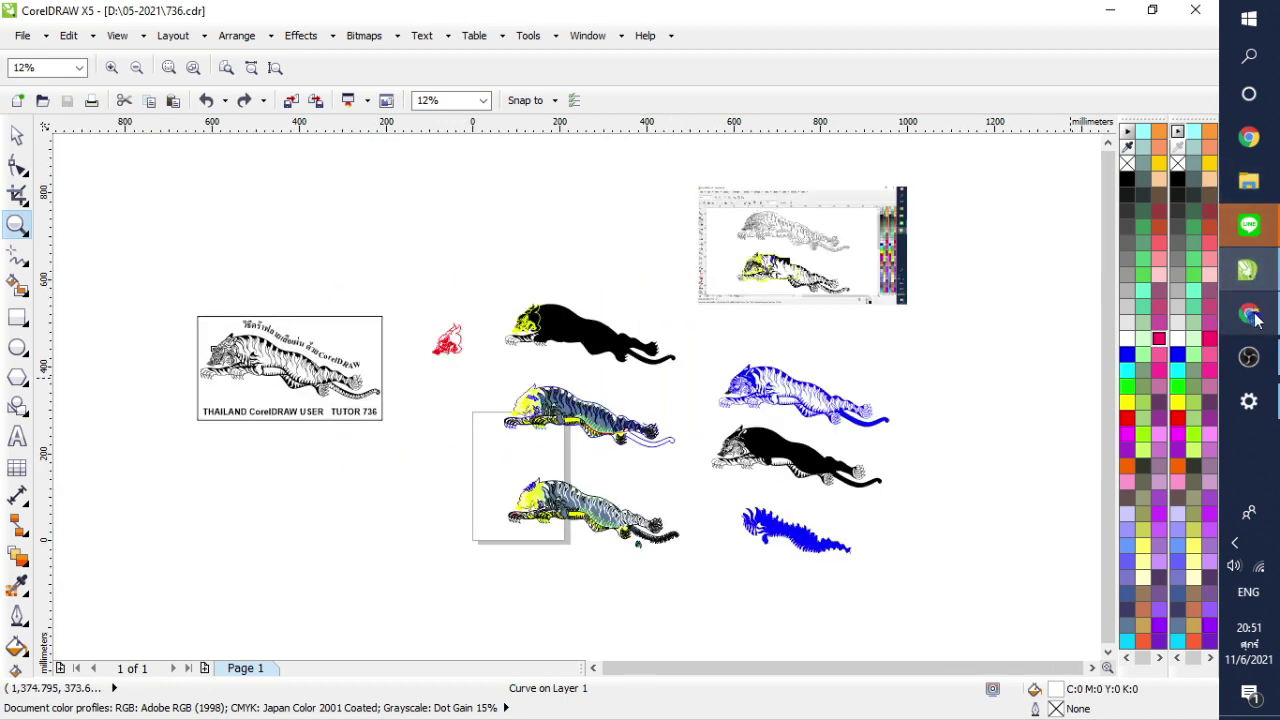
mouse_move(1257, 318)
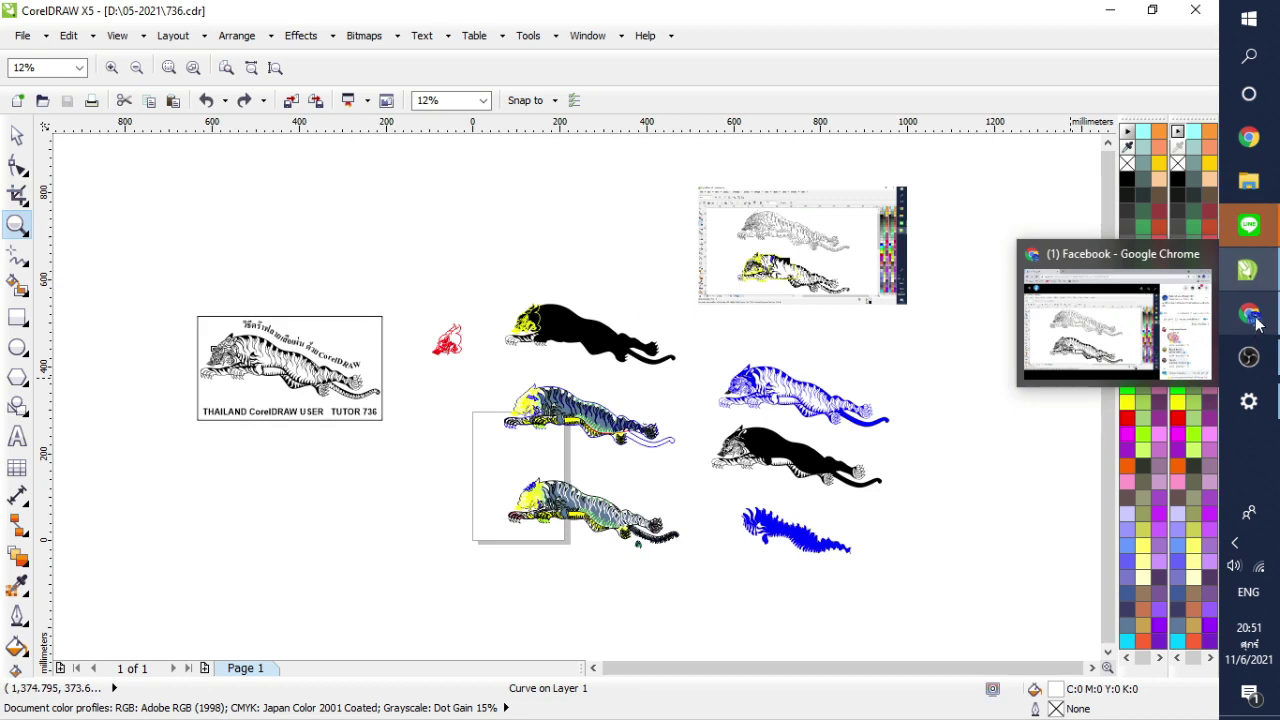
left_click(1252, 314)
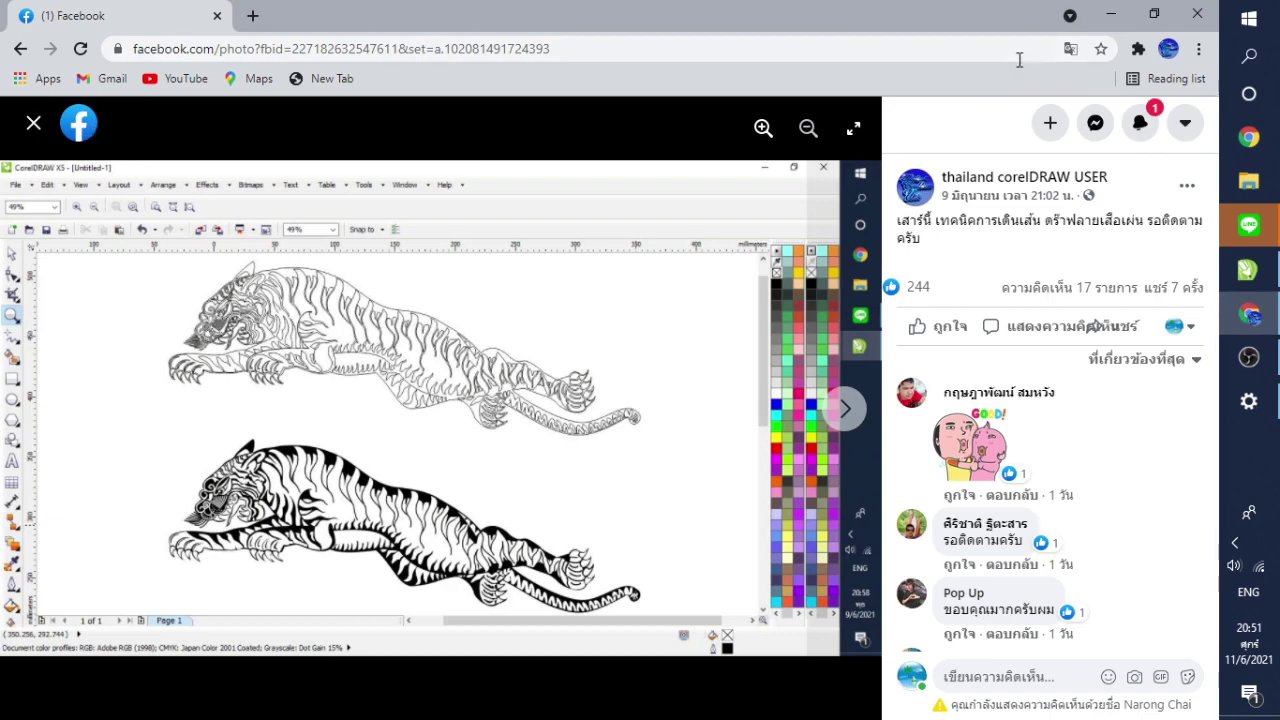
Step: Switch back to CorelDRAW and close it
left_click(1240, 278)
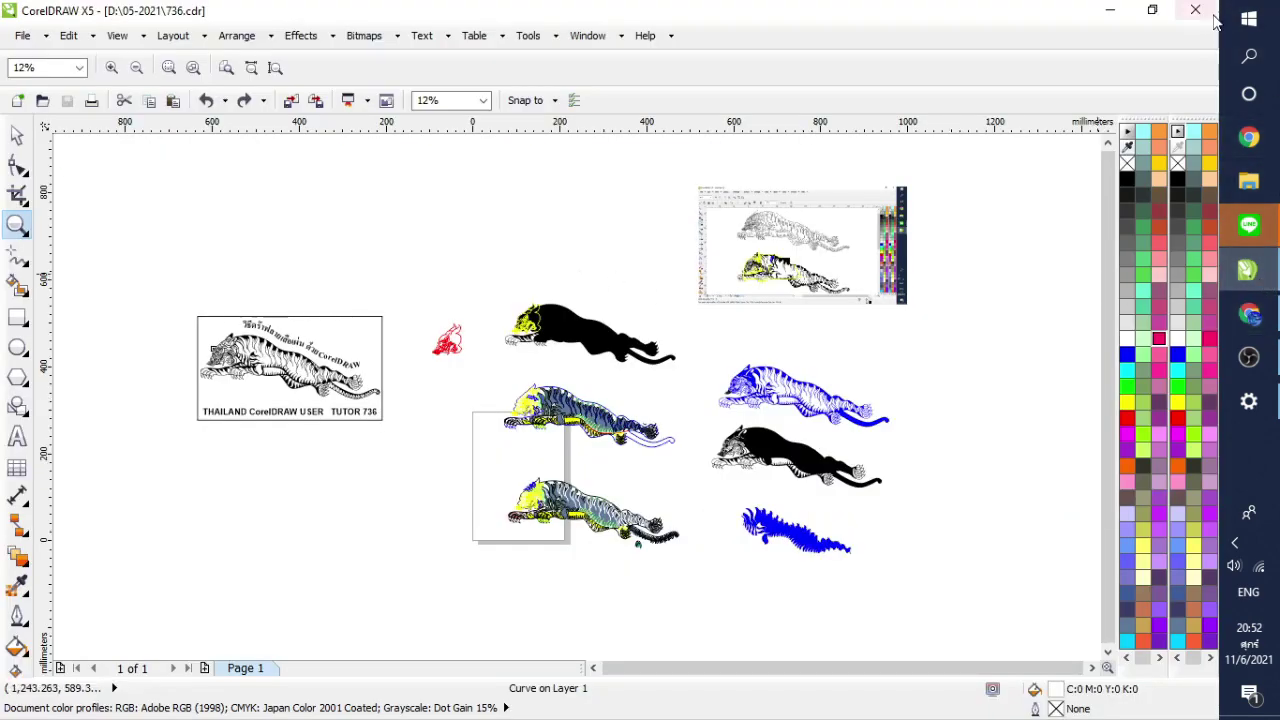
left_click(1198, 15)
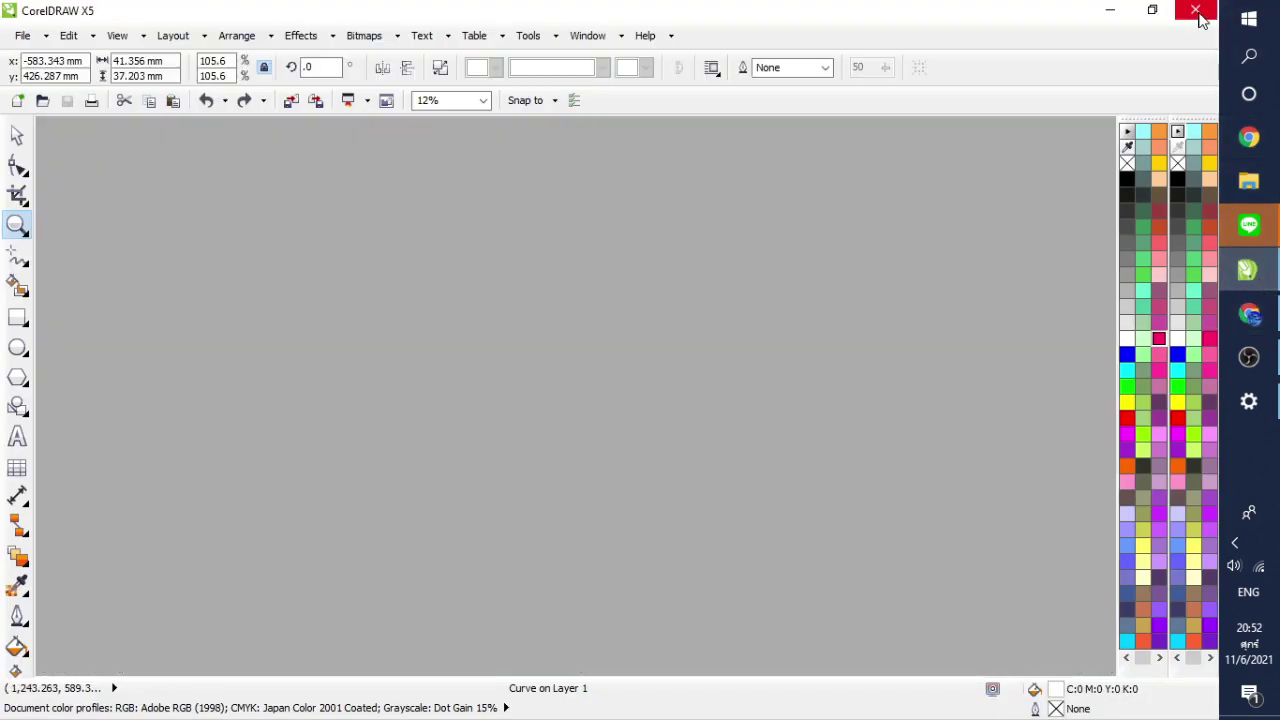
Step: Close the CorelDRAW window and open the file list of the FC_TCU_CorelDRAW Facebook group in Chrome
left_click(1202, 18)
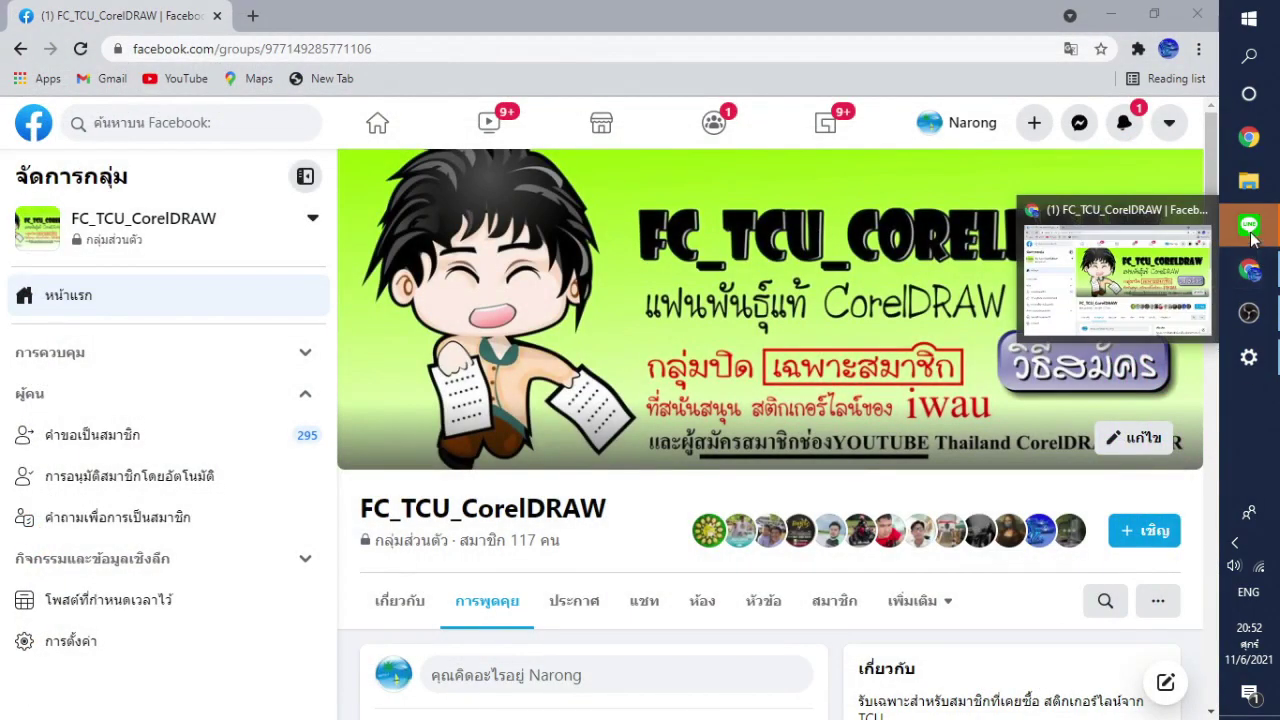
mouse_move(1253, 232)
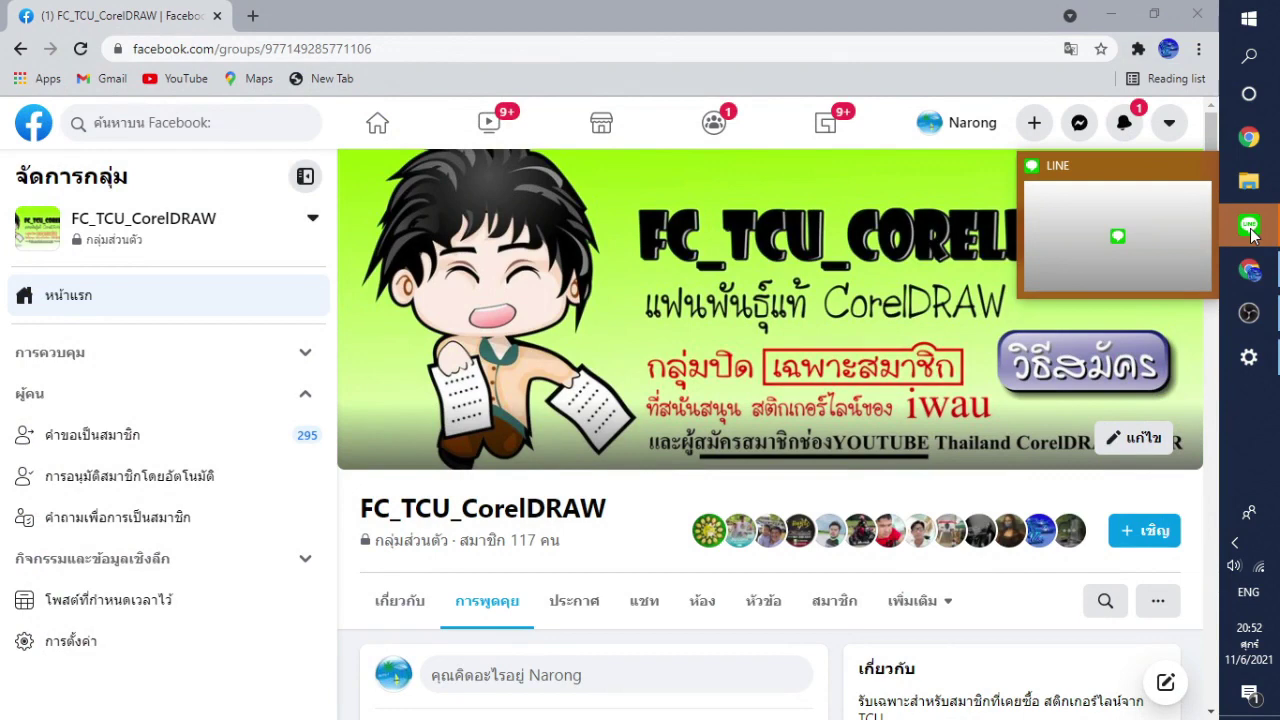
scroll(723, 563, "down", 2)
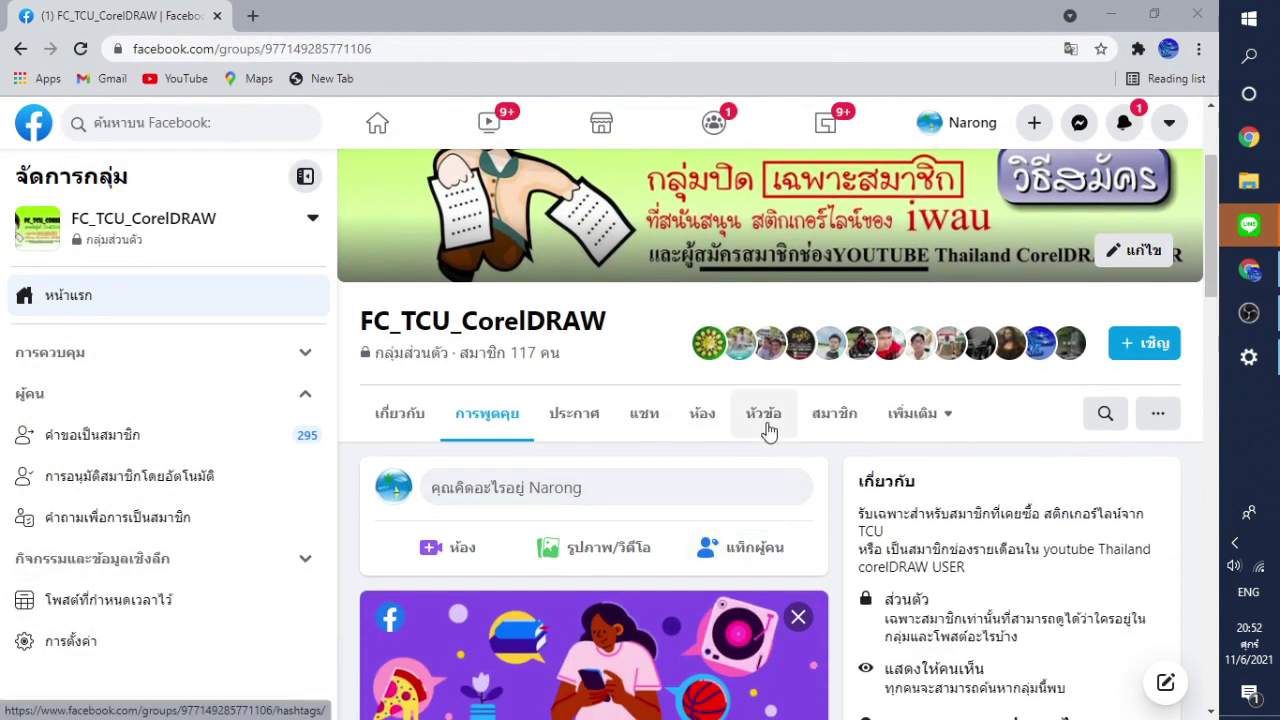
left_click(938, 418)
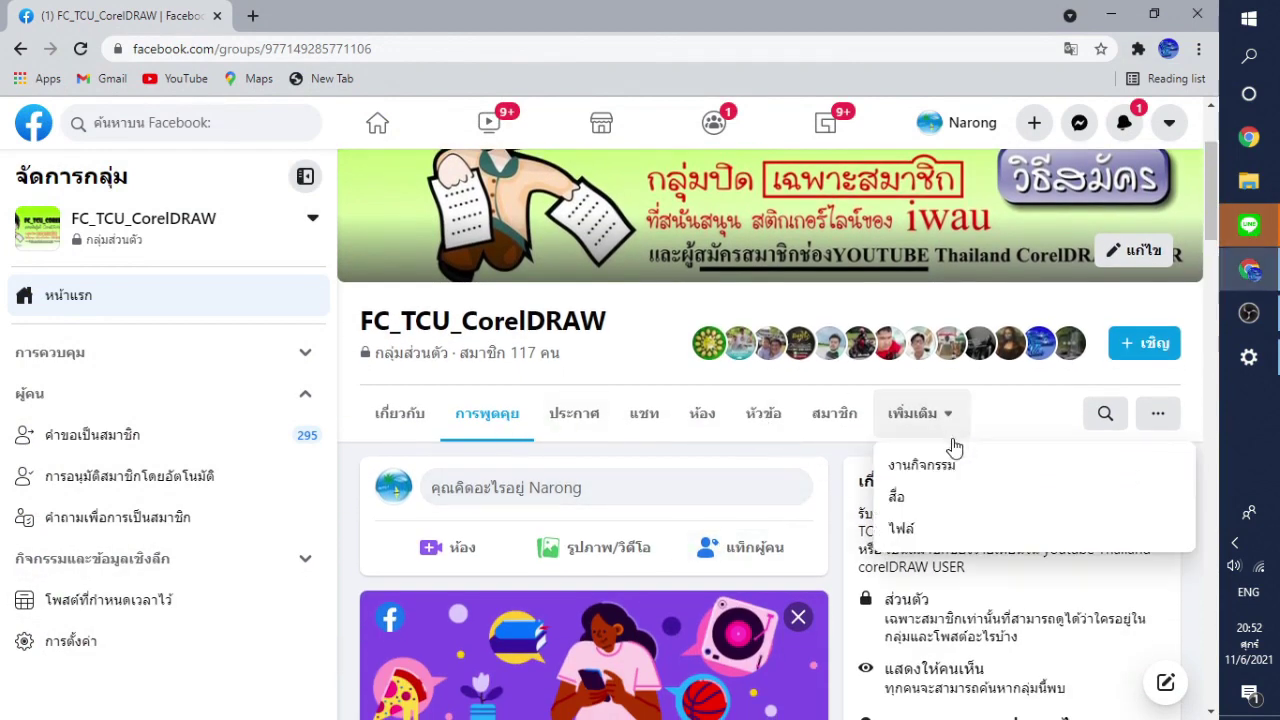
left_click(903, 530)
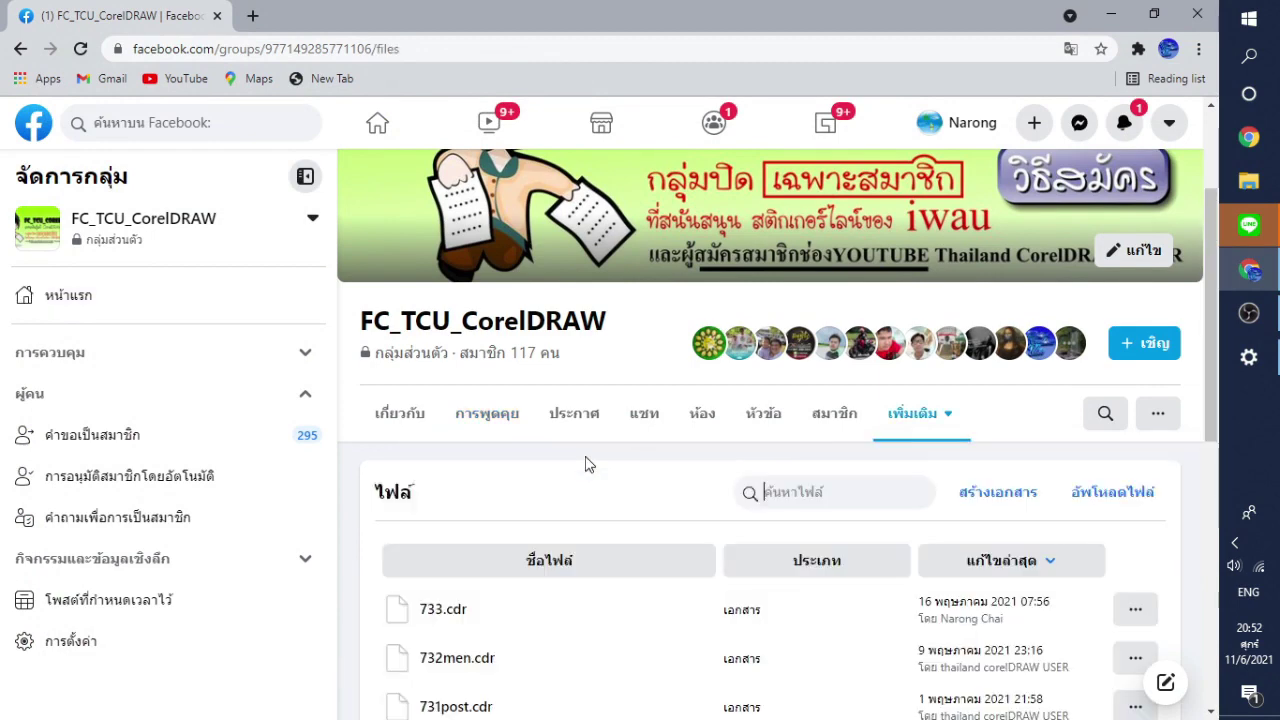
Step: Upload 736.cdr from the 05-2021 folder on drive D to the group's files and post it with the text "736.เสือเผ่น"
scroll(709, 571, "down", 2)
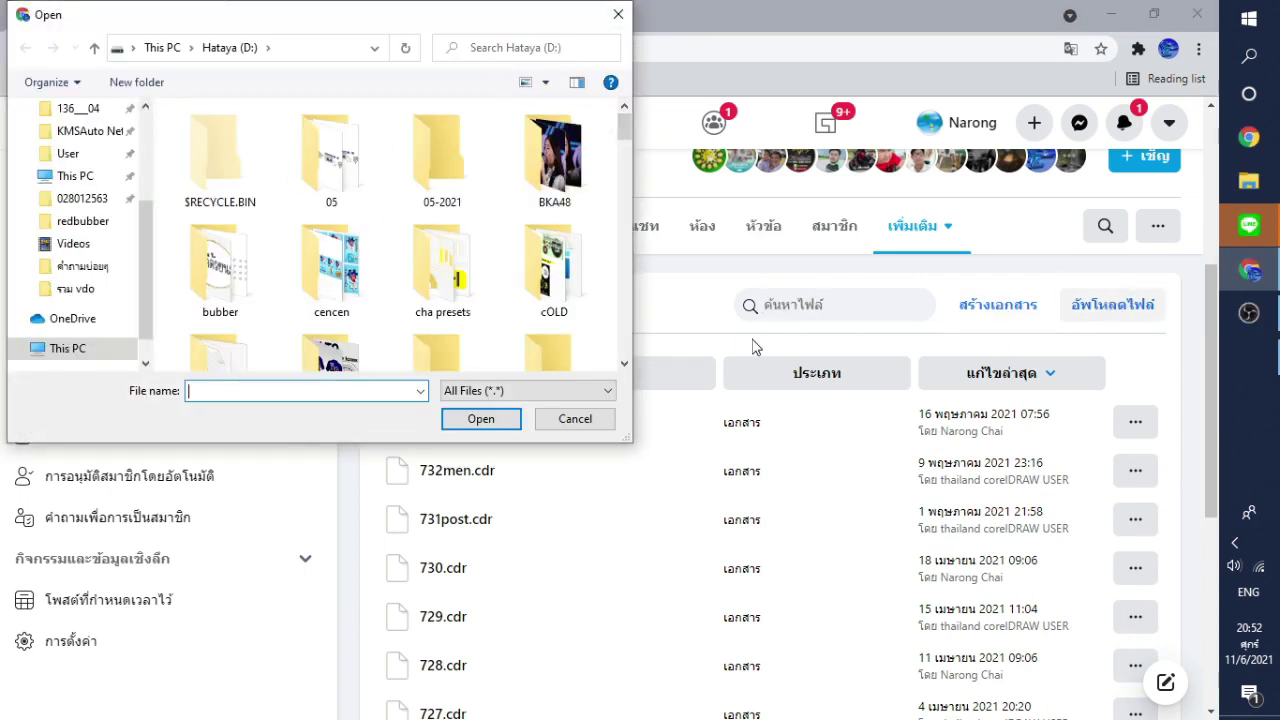
double_click(436, 177)
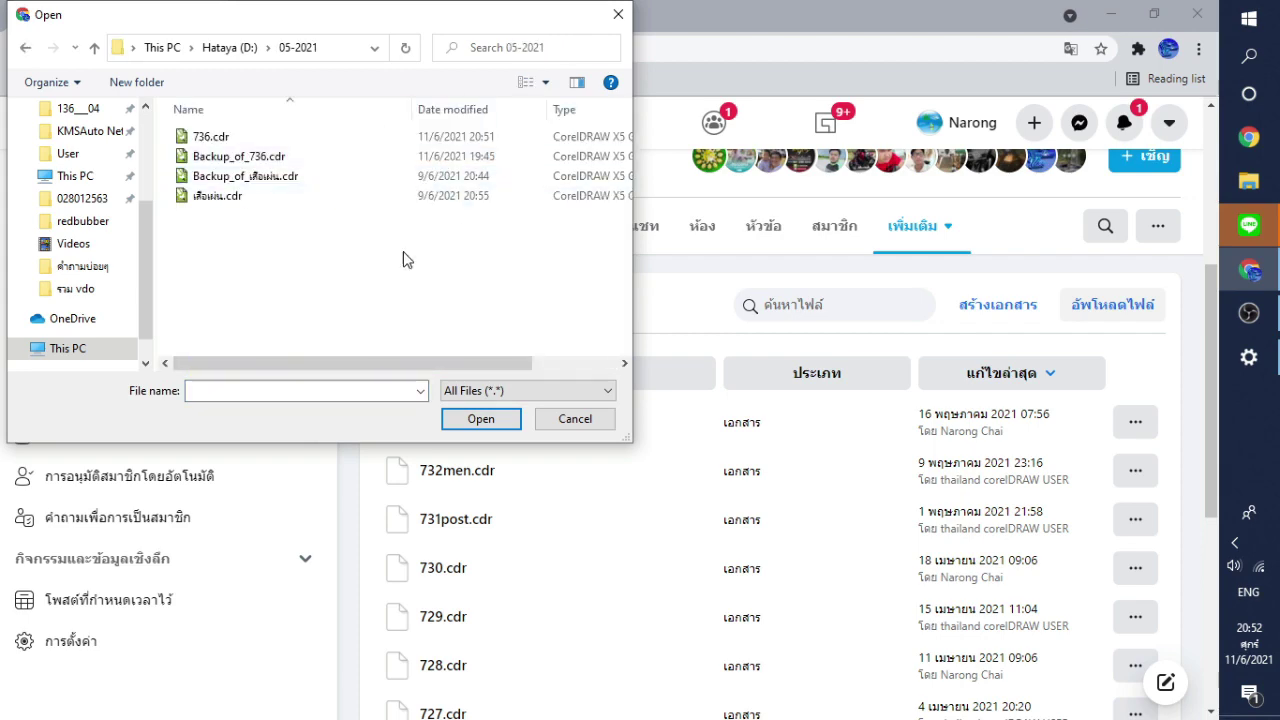
double_click(229, 140)
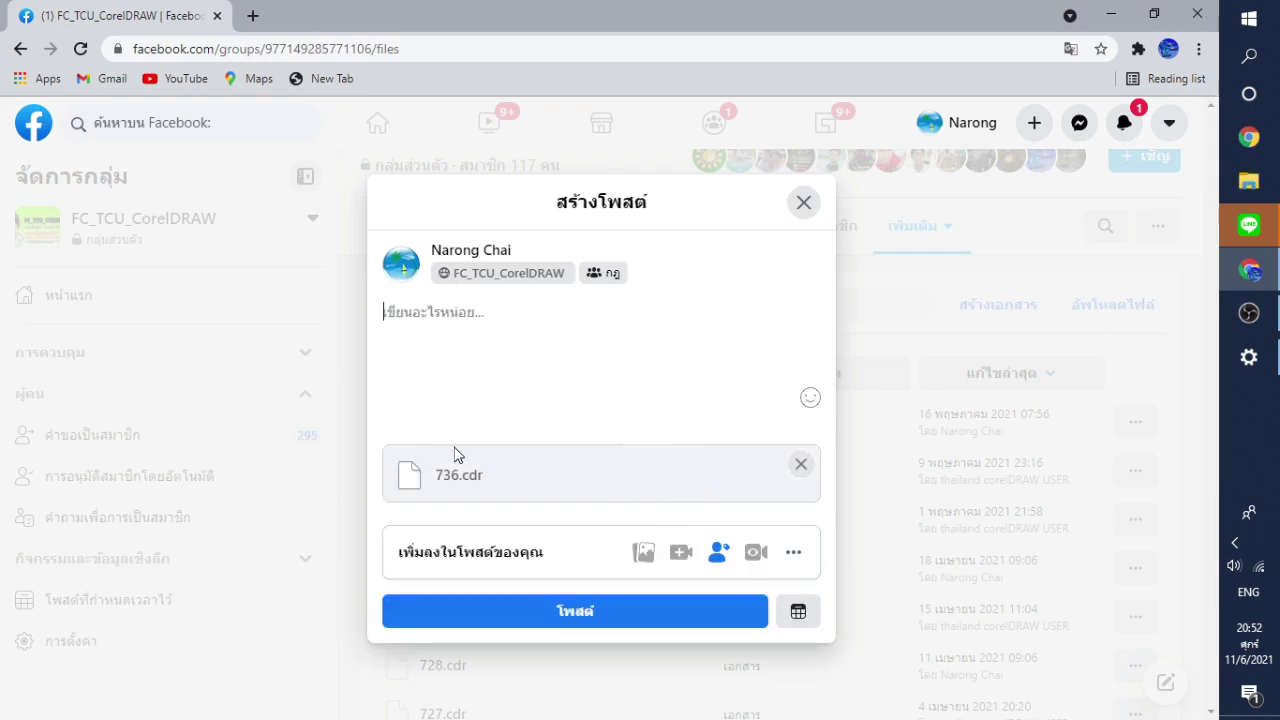
type("736.เสือเผน")
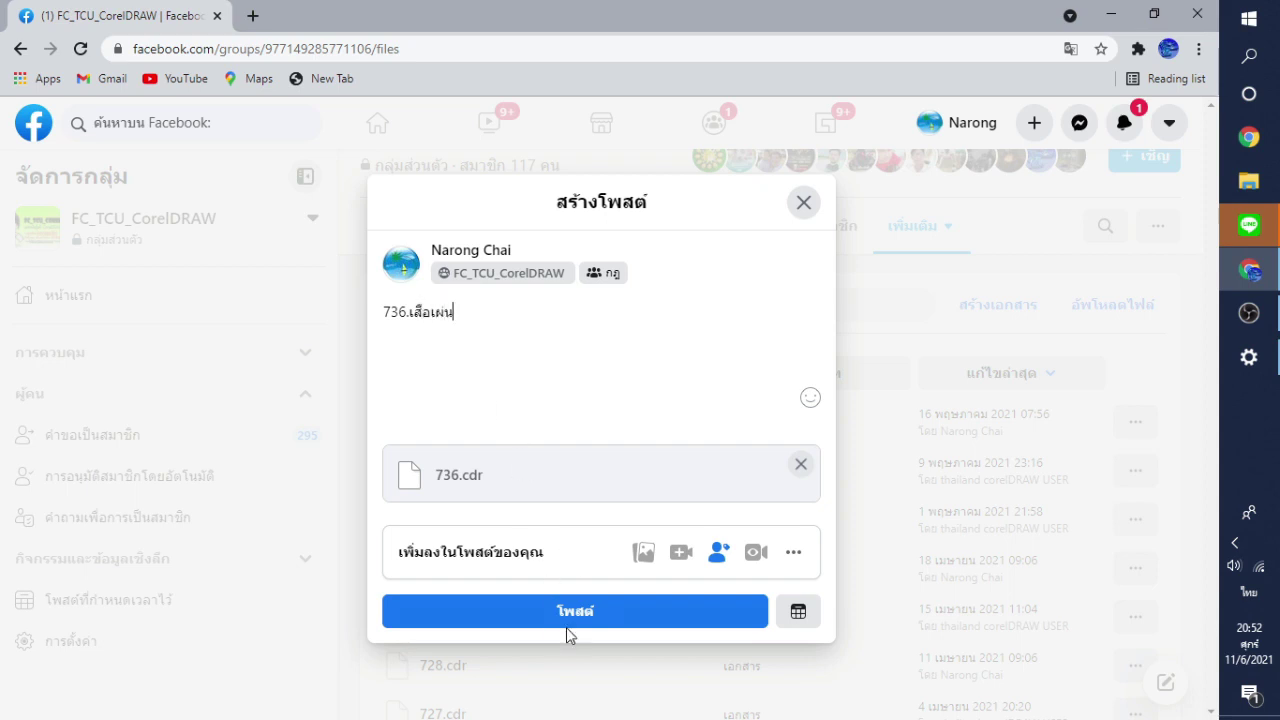
left_click(580, 611)
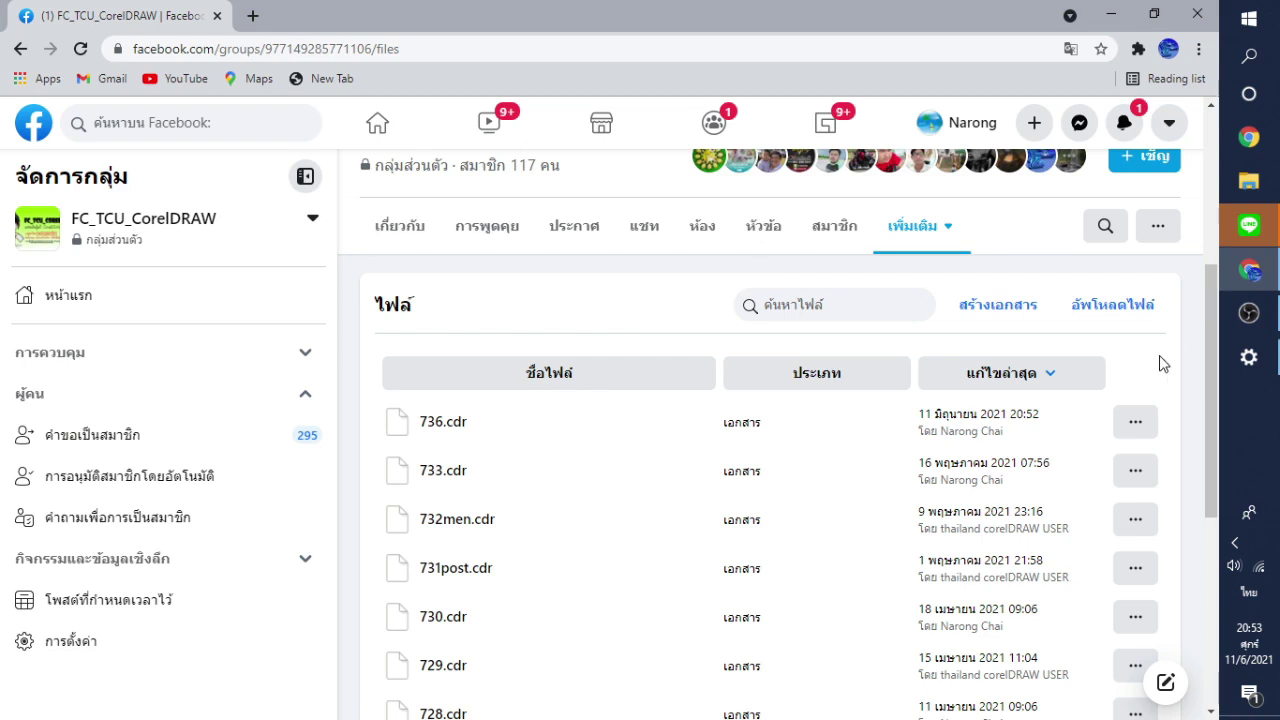
Step: View the group's cover photo with its membership instructions, and close the photo
scroll(481, 413, "up", 1)
scroll(481, 413, "up", 3)
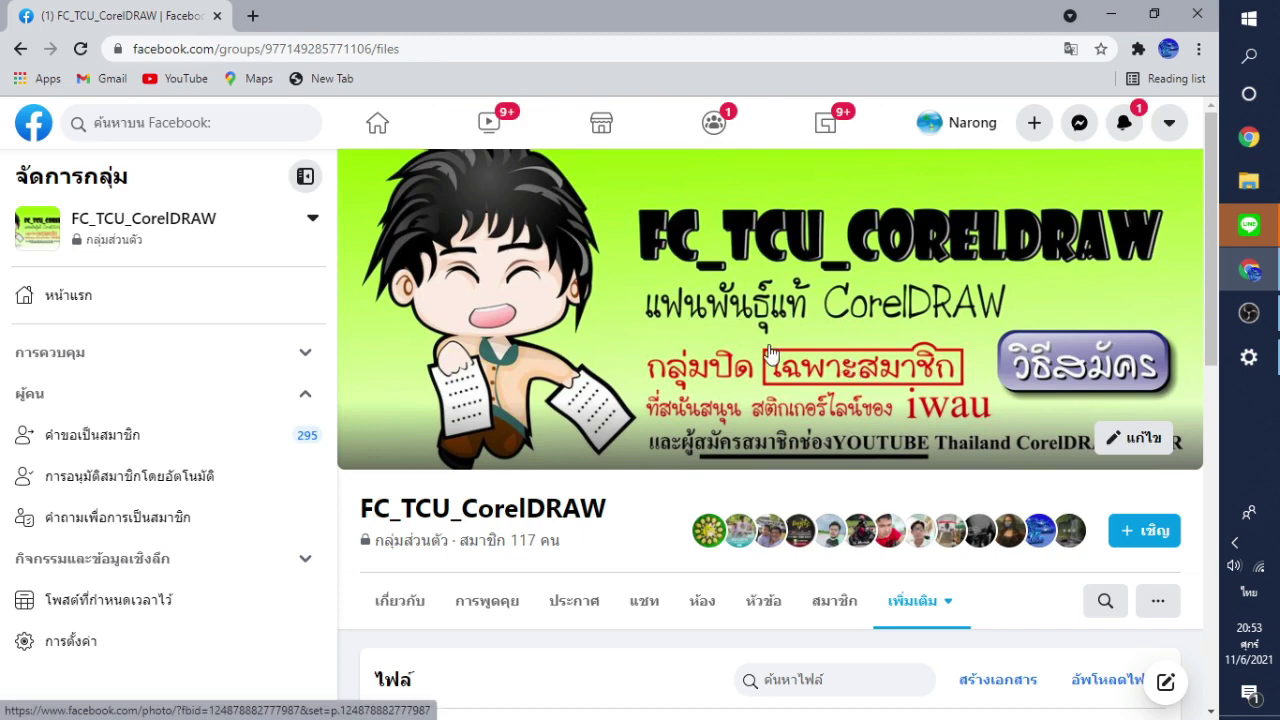
left_click(1081, 375)
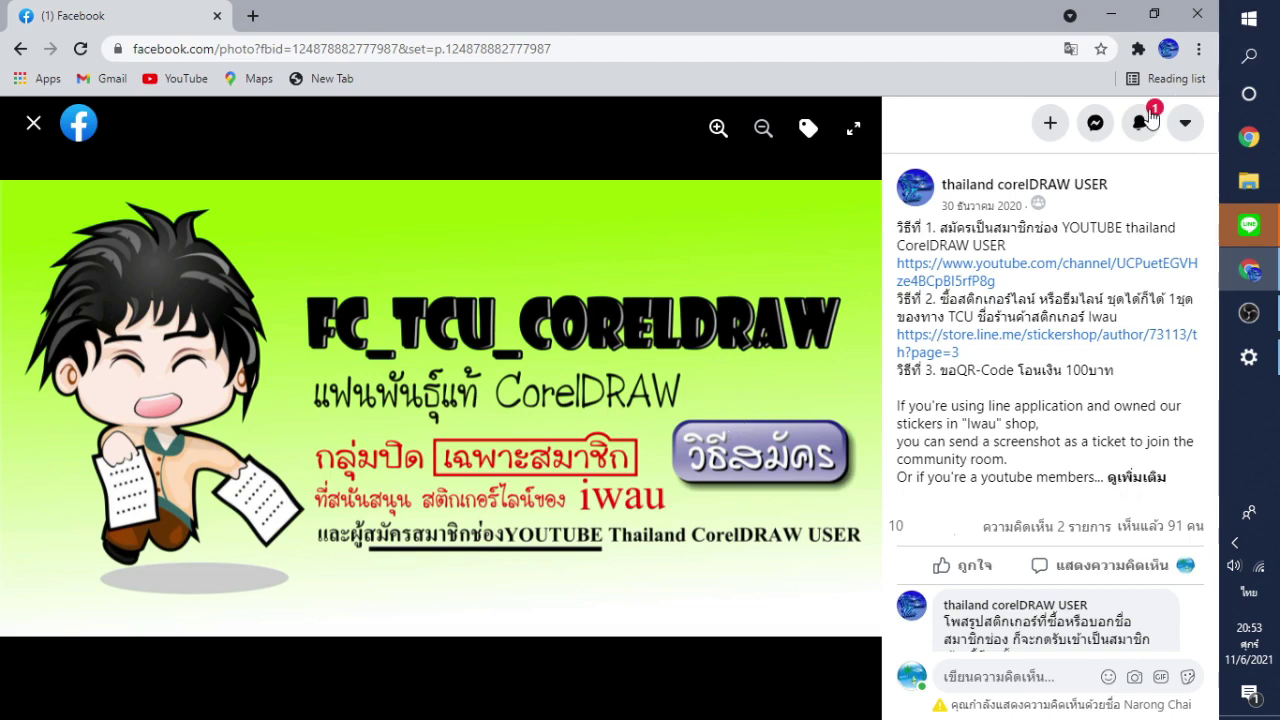
left_click(33, 123)
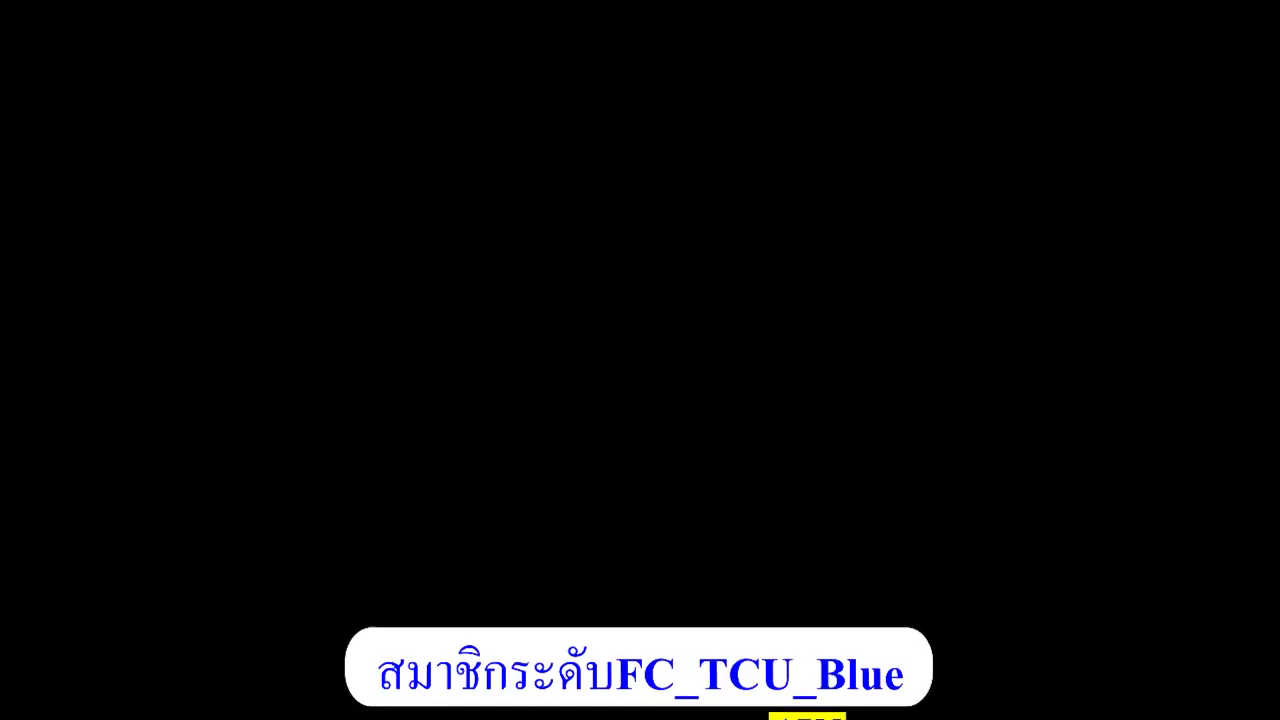